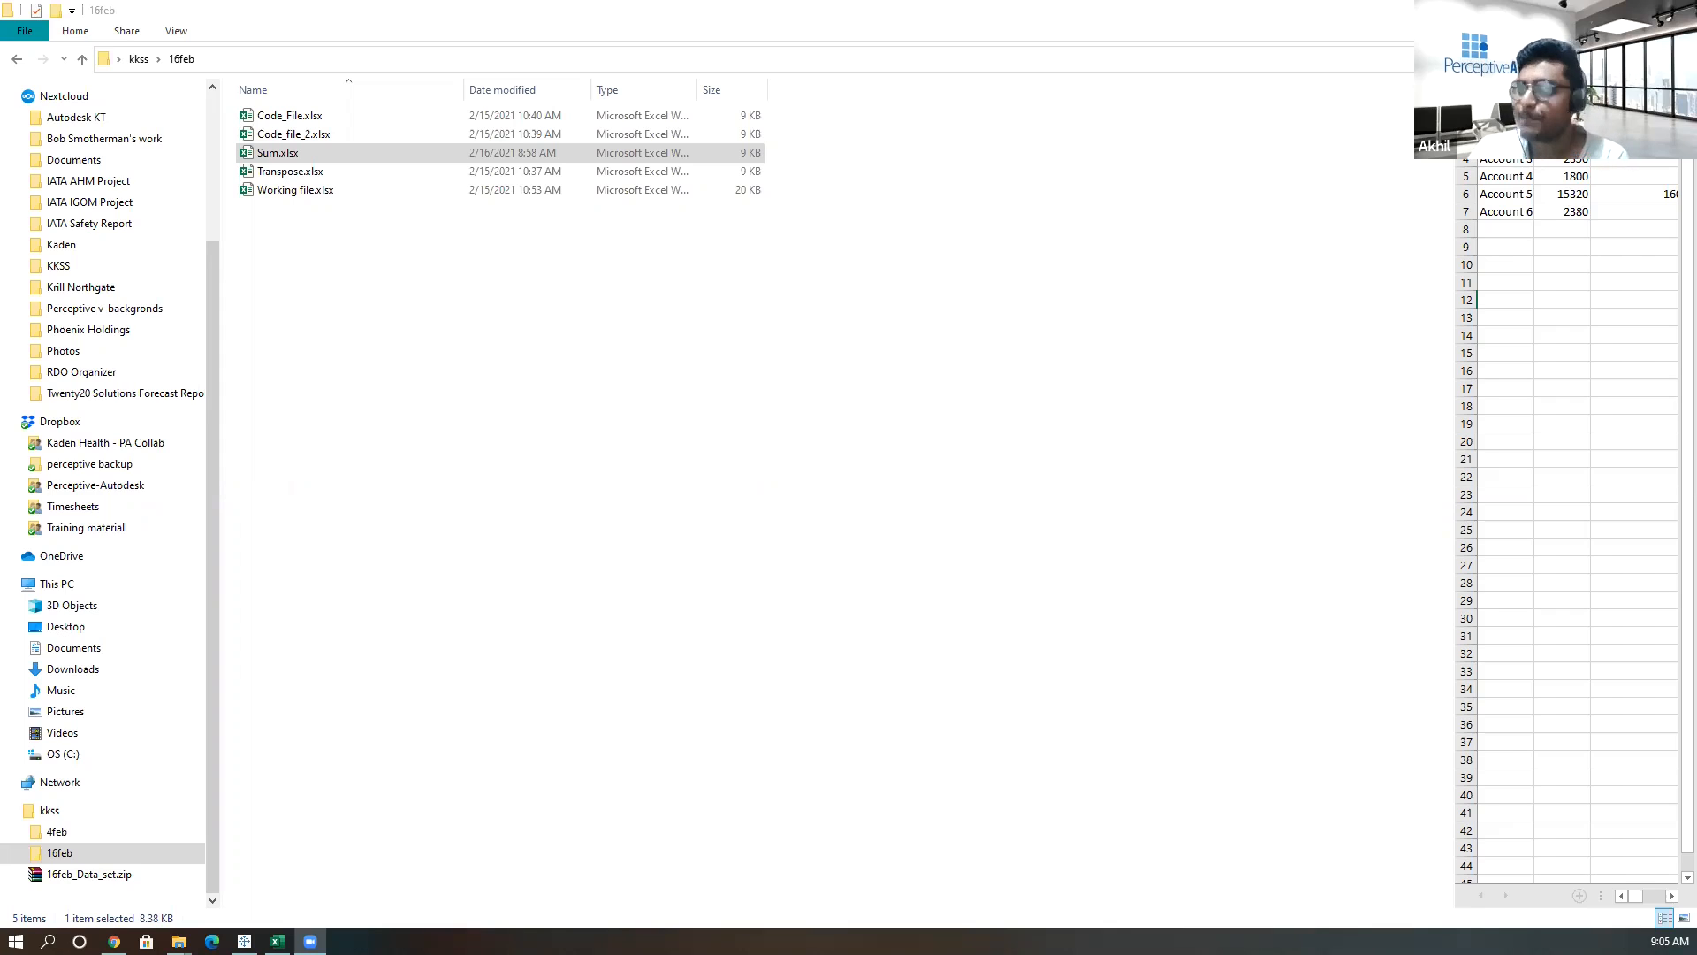
Switch to the open Sum.xlsx workbook in Excel.
{"action": "left_click", "coordinate": [717, 422]}
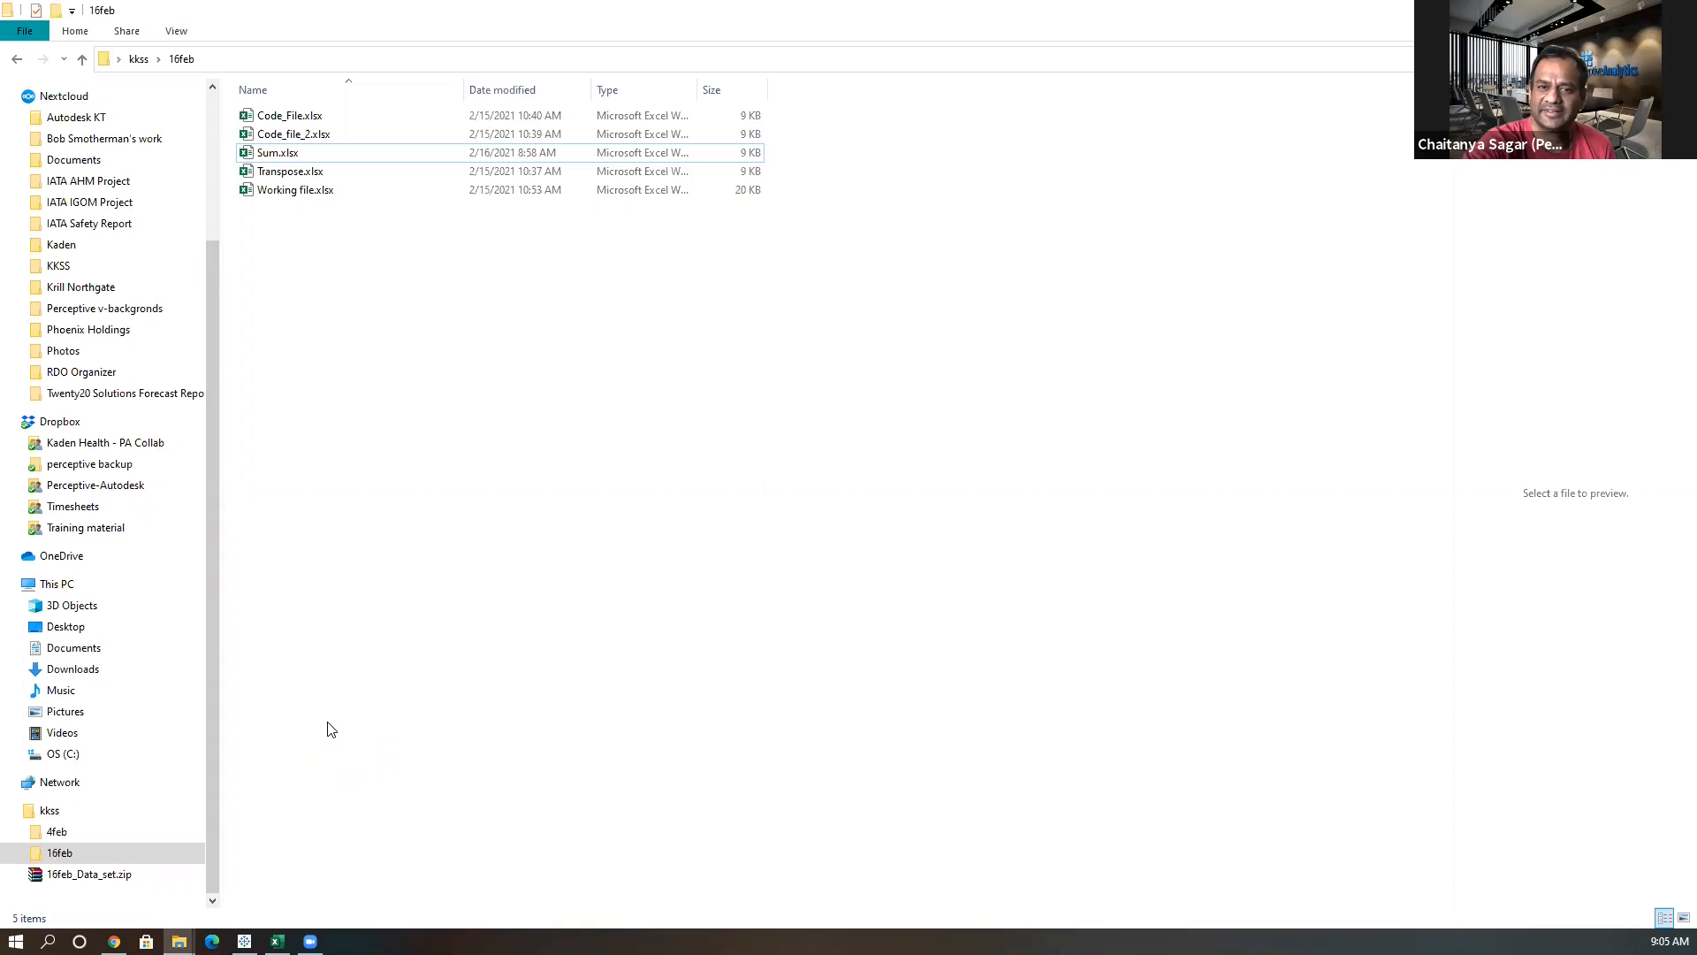
{"action": "mouse_move", "coordinate": [277, 940]}
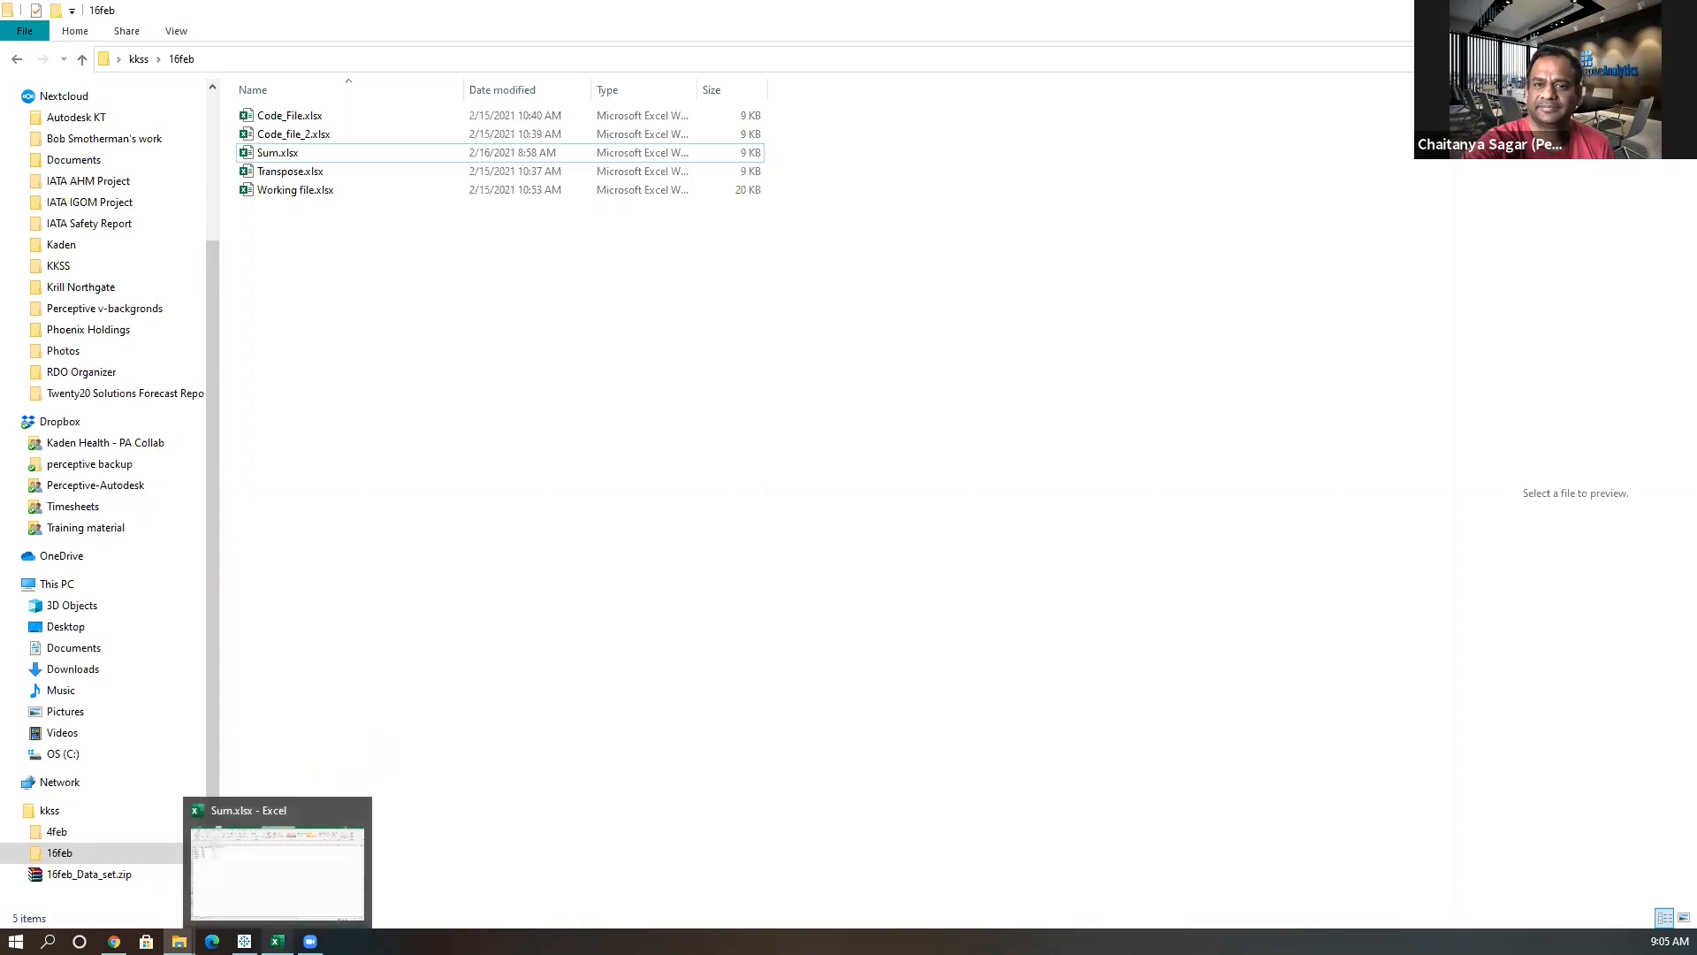
{"action": "left_click", "coordinate": [280, 890]}
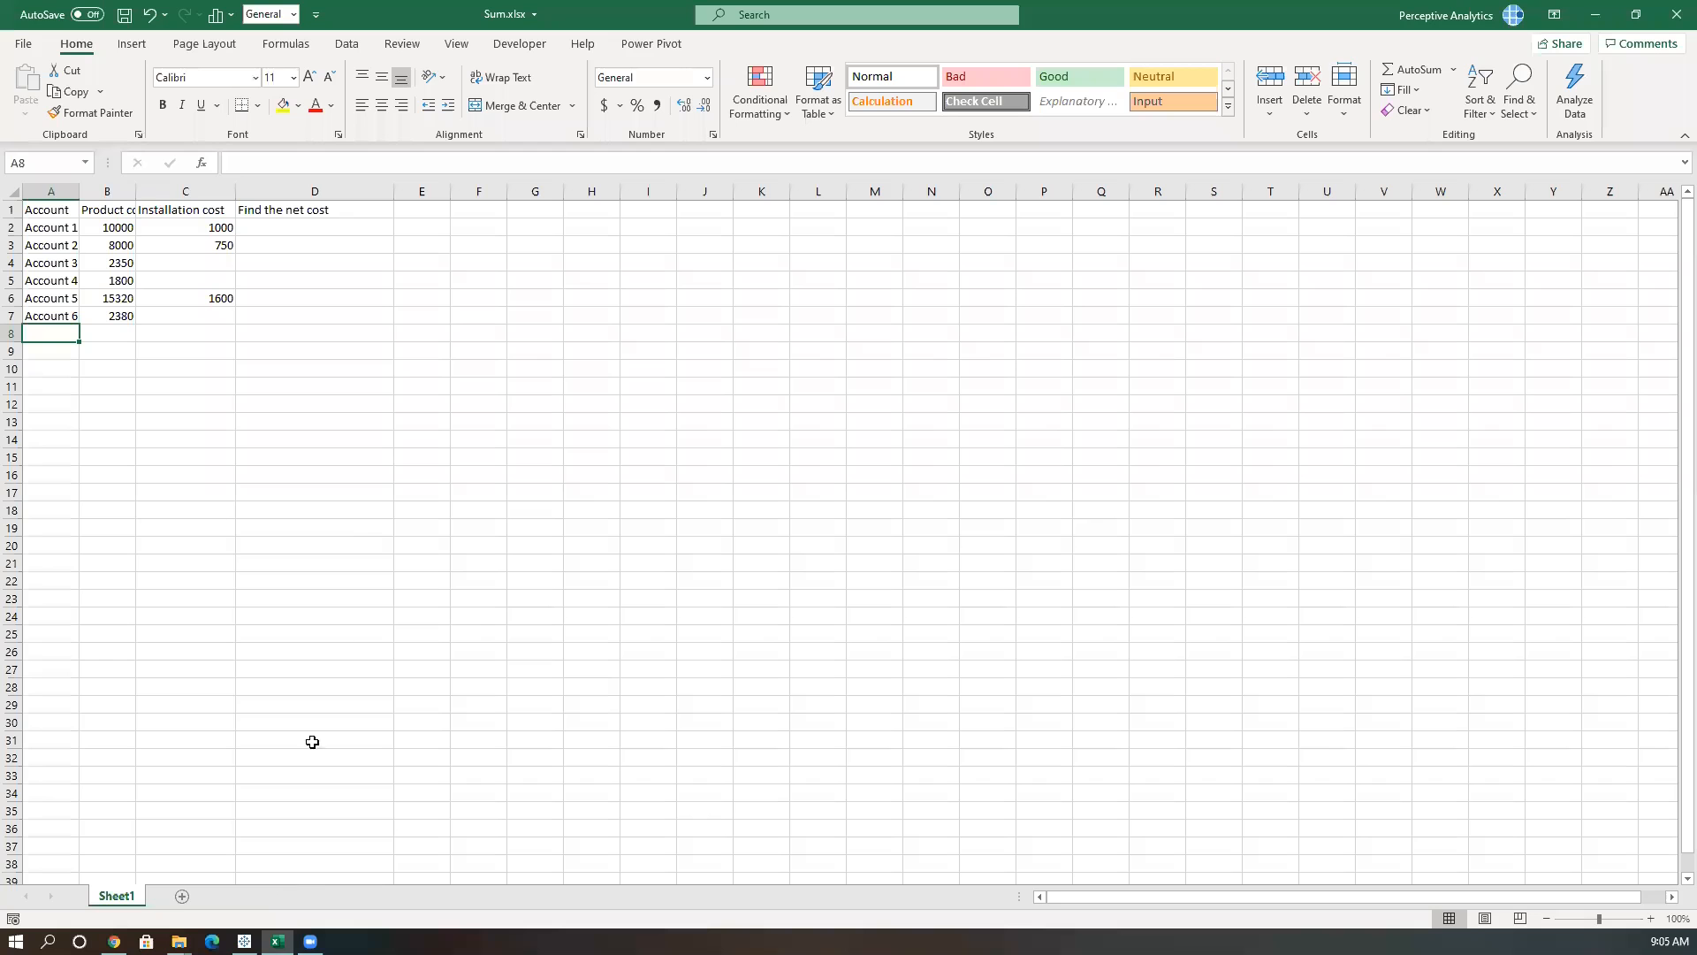
Examine the account, product cost and installation cost columns and the net cost task in the sheet.
{"action": "left_click", "coordinate": [377, 515]}
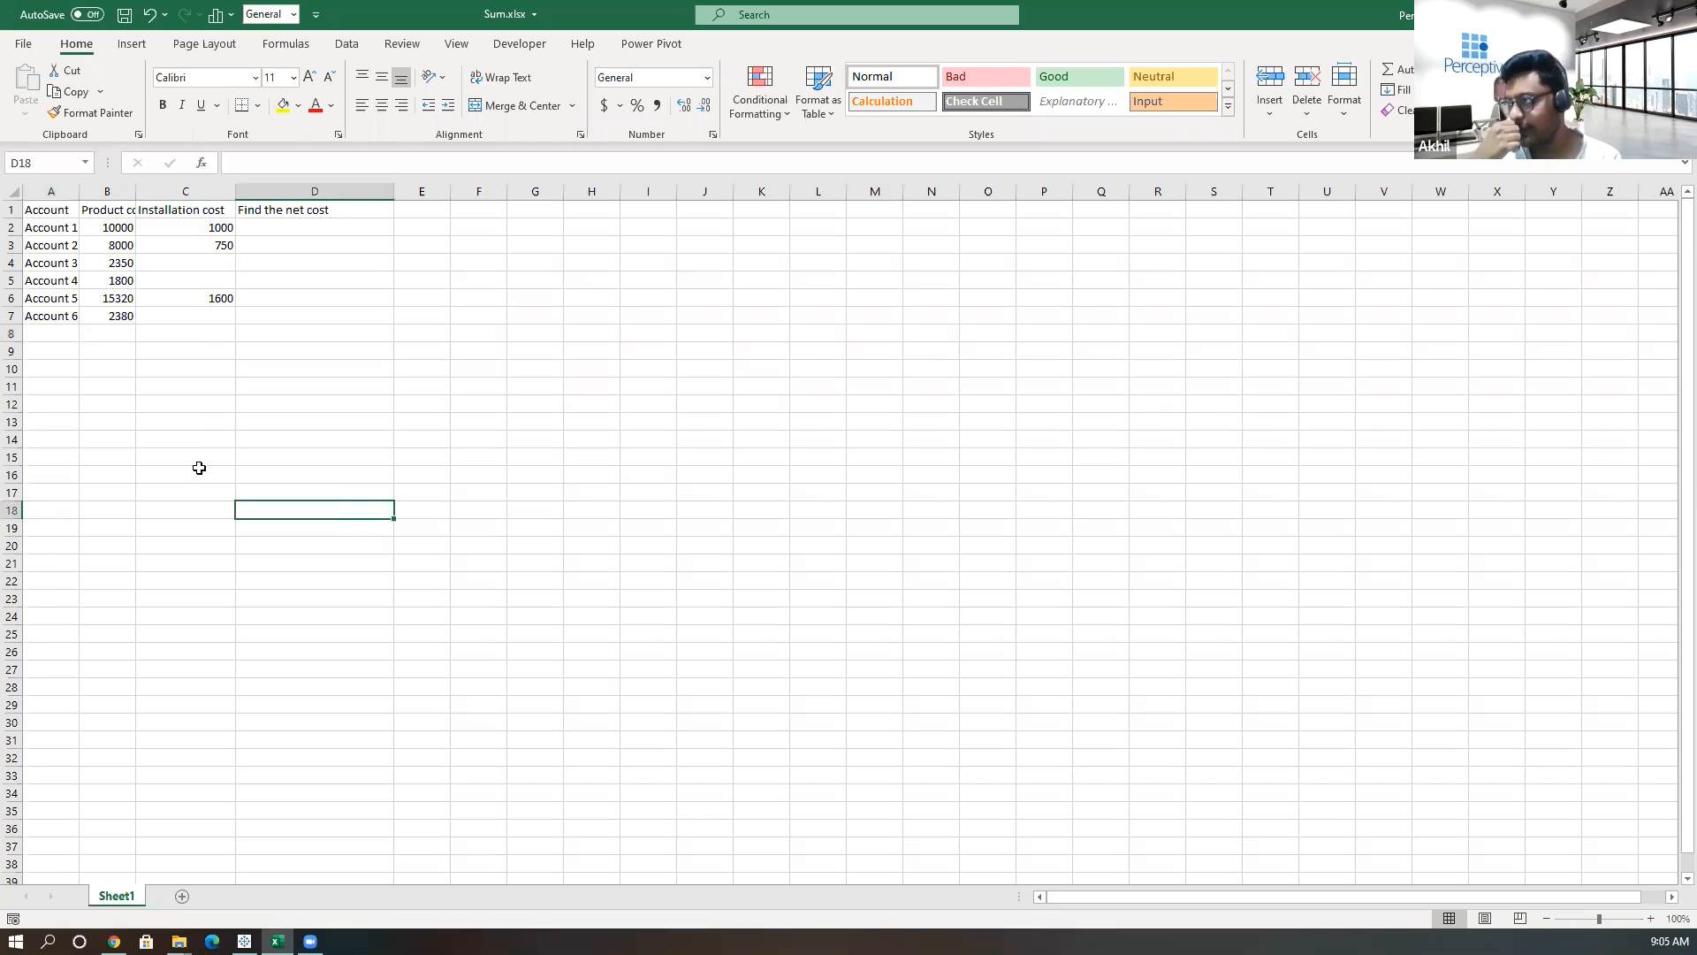
{"action": "left_click", "coordinate": [55, 191]}
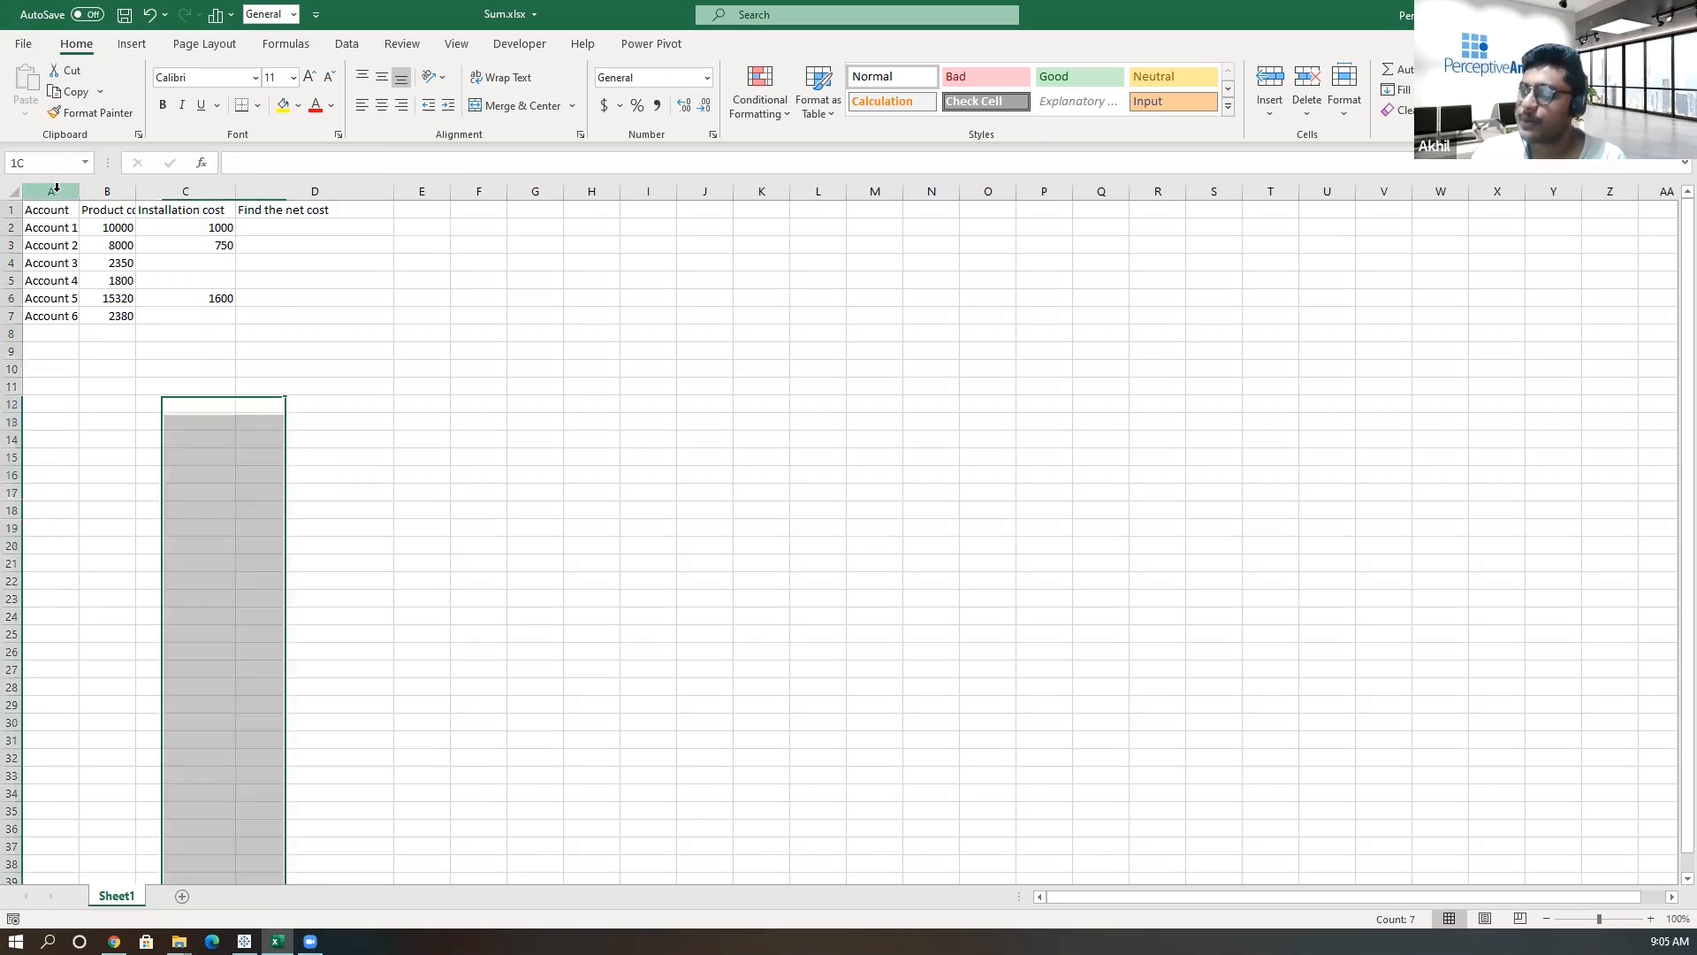
{"action": "left_click", "coordinate": [110, 190]}
{"action": "double_click", "coordinate": [136, 191]}
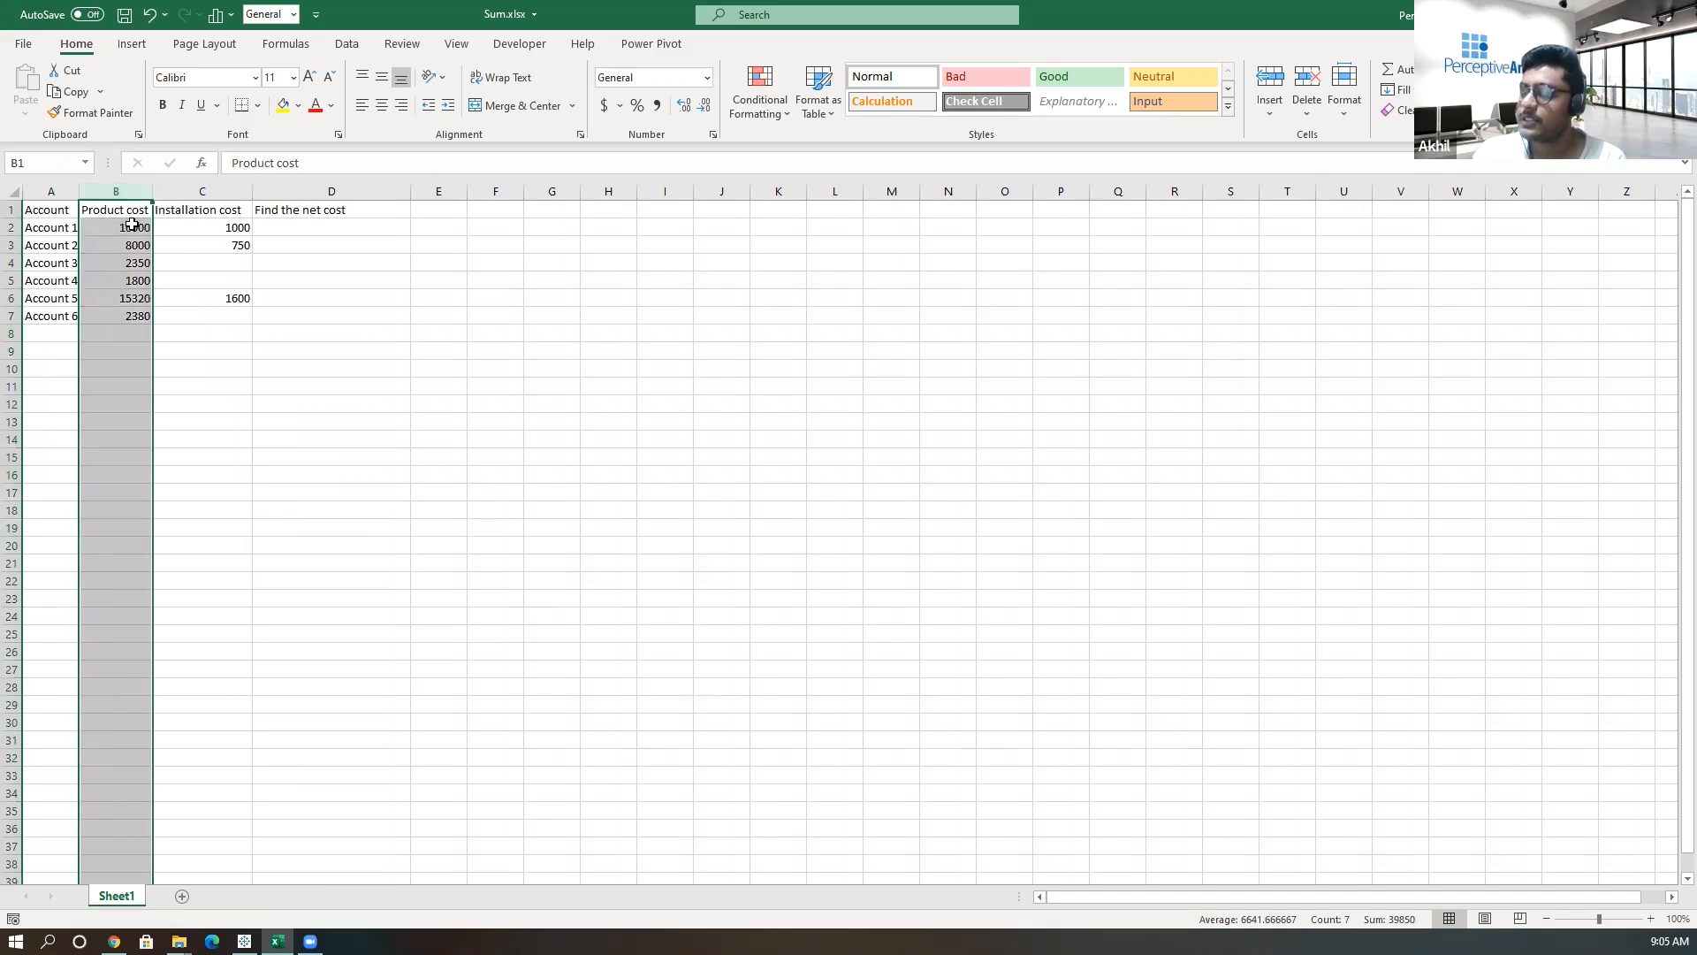
{"action": "left_click", "coordinate": [133, 225]}
{"action": "left_click", "coordinate": [200, 226]}
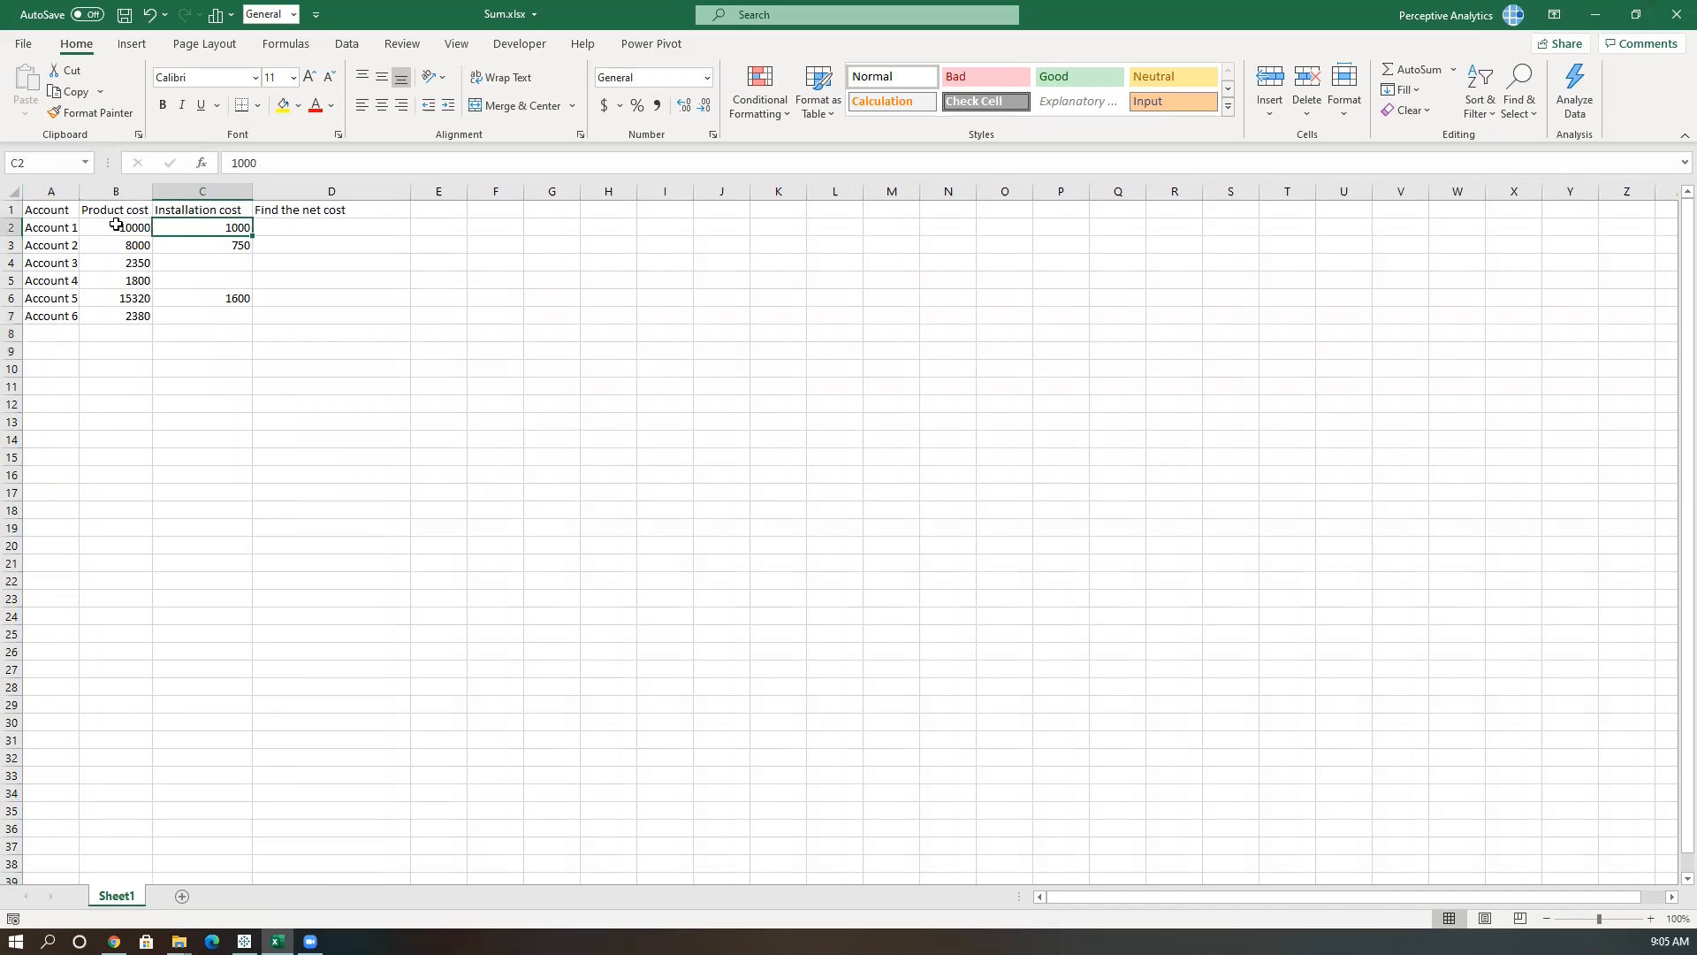
{"action": "left_click", "coordinate": [280, 230]}
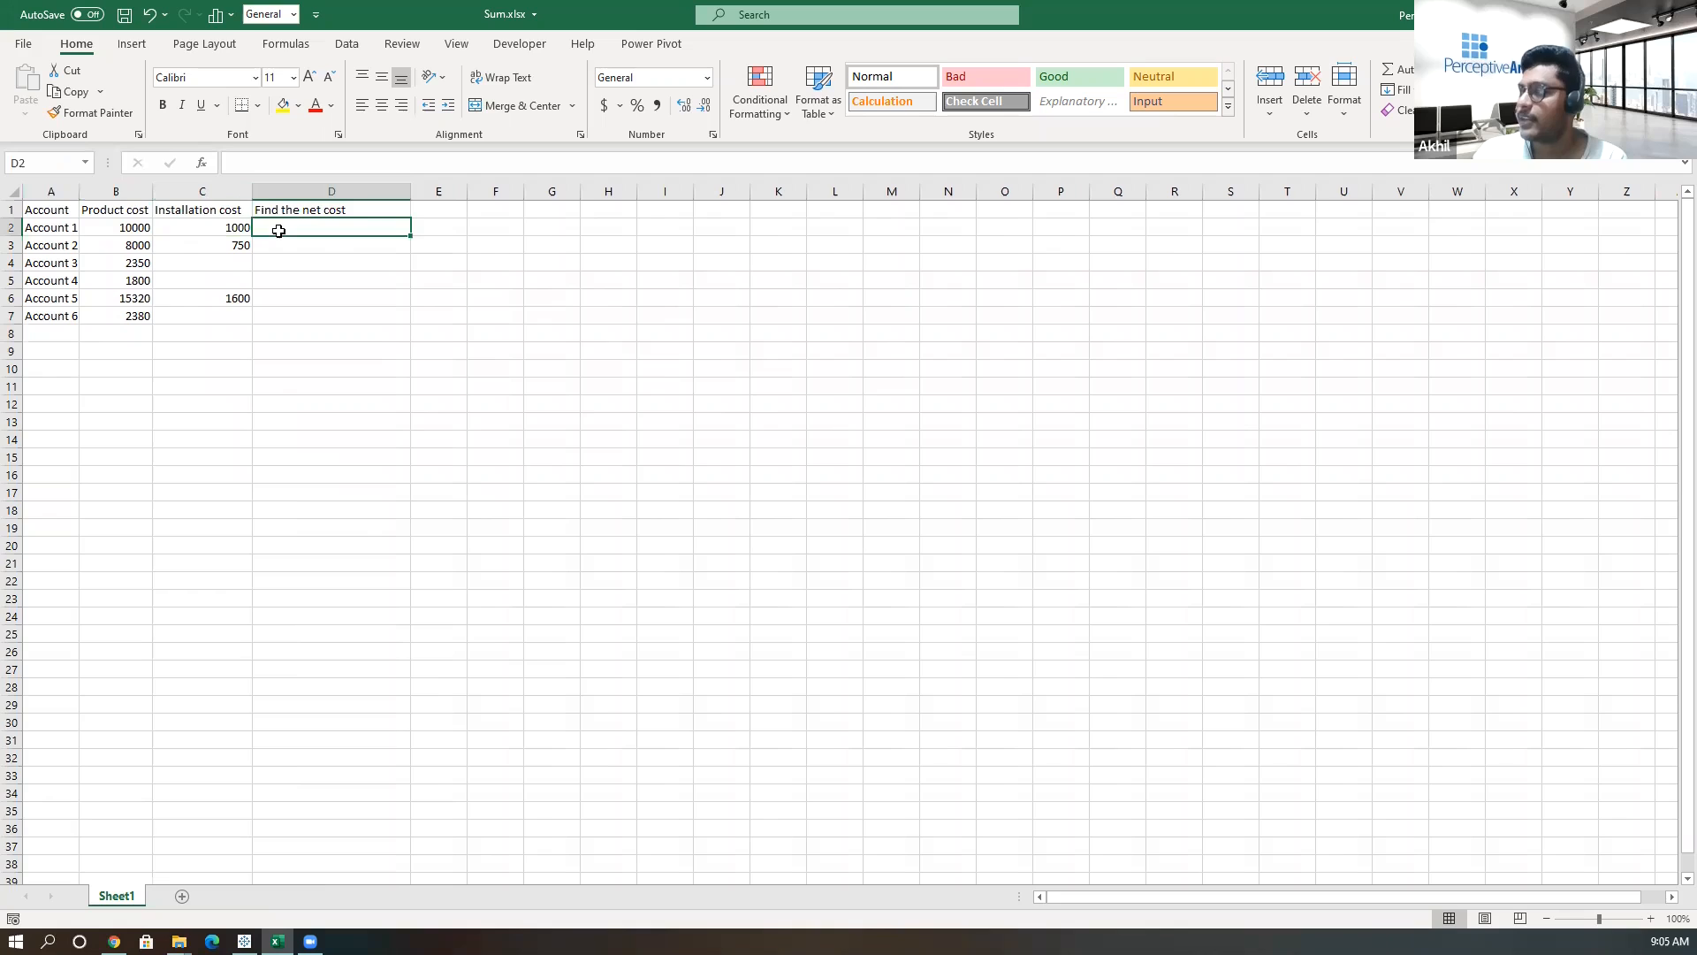
{"action": "left_click", "coordinate": [54, 227]}
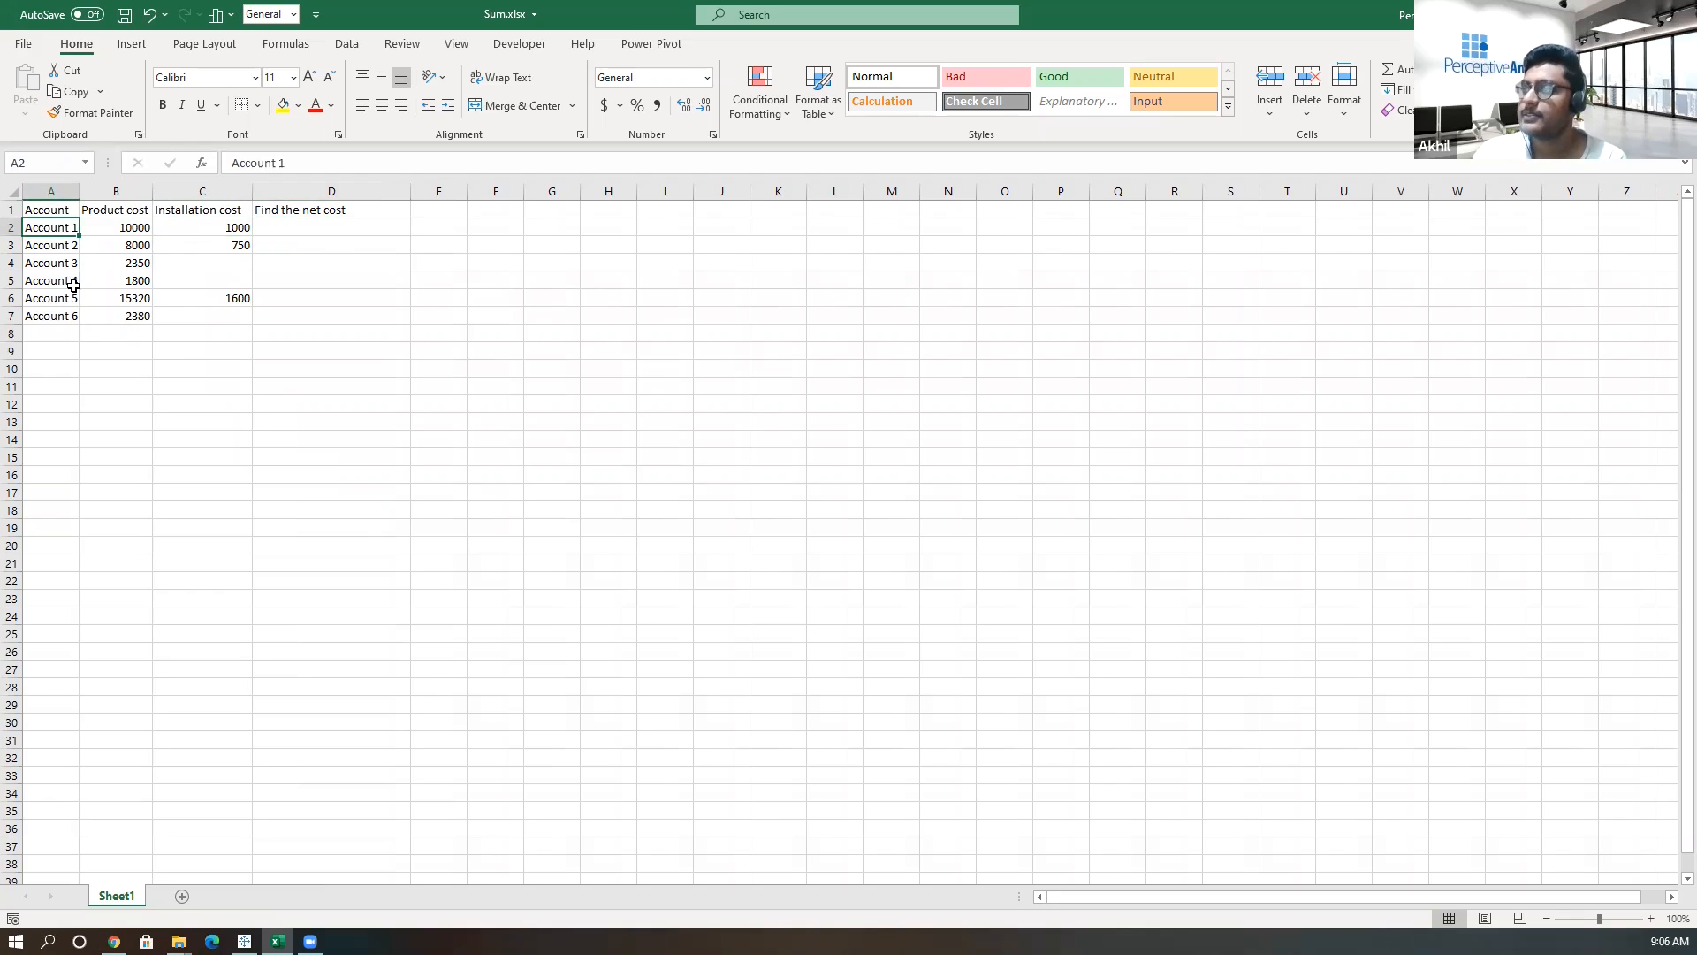
{"action": "left_click", "coordinate": [163, 365]}
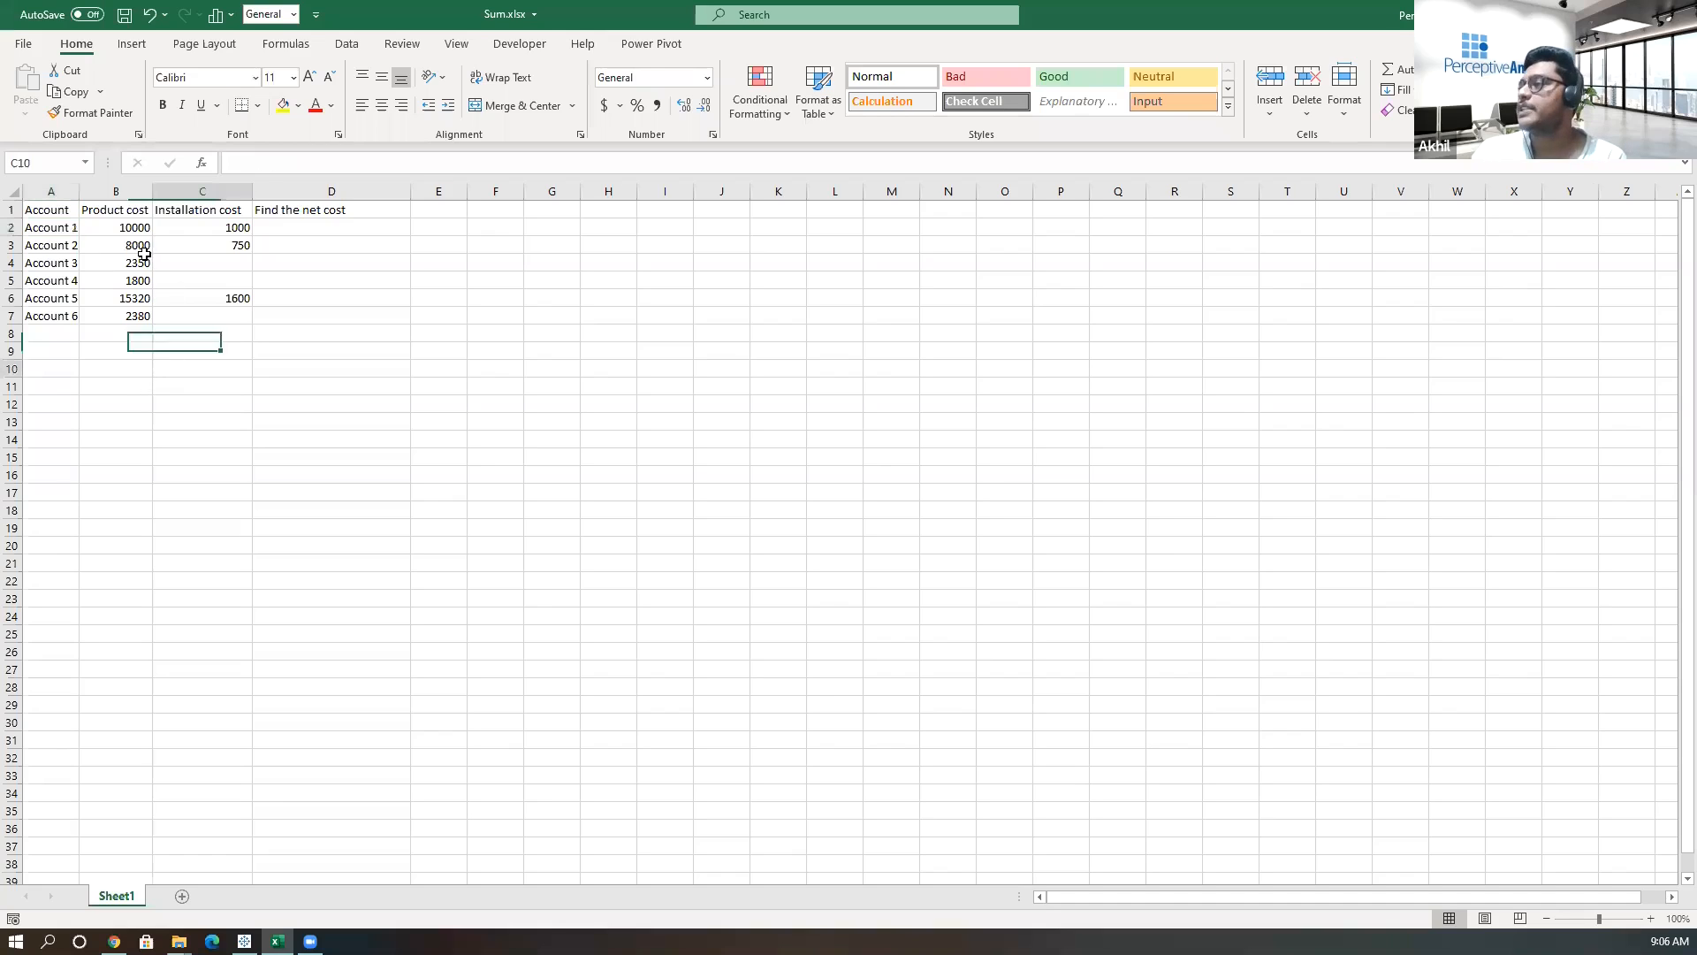
{"action": "left_click", "coordinate": [296, 228]}
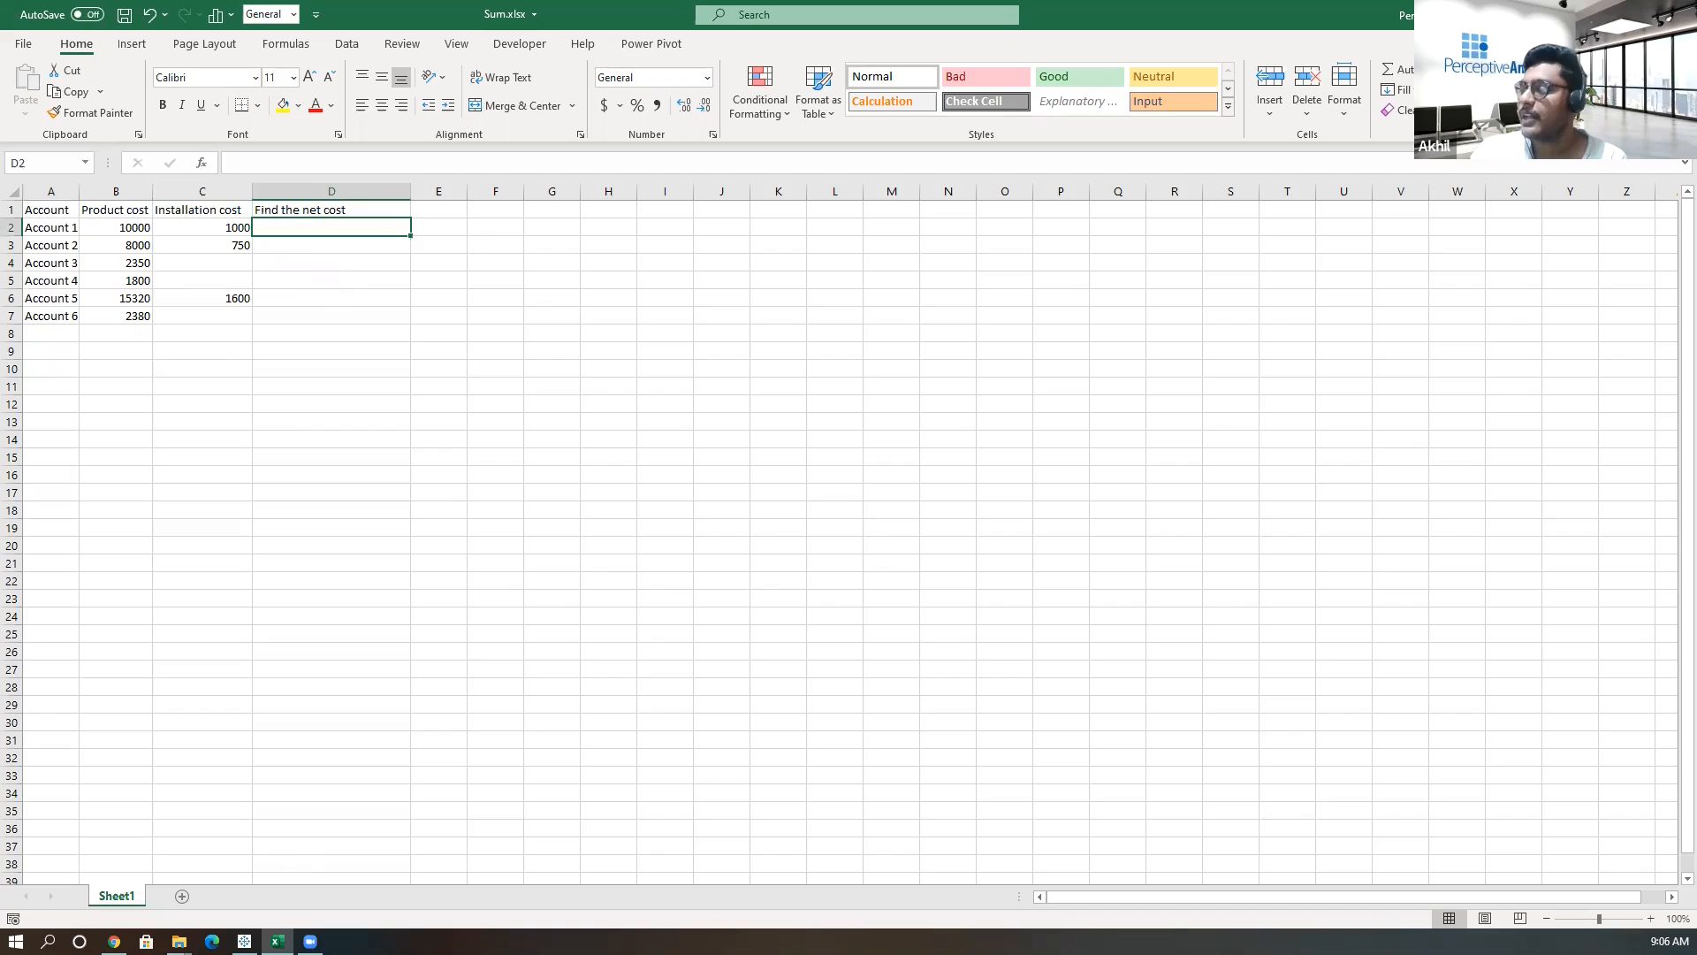
Open Working file.xlsx from the 16feb folder.
{"action": "left_click", "coordinate": [179, 940]}
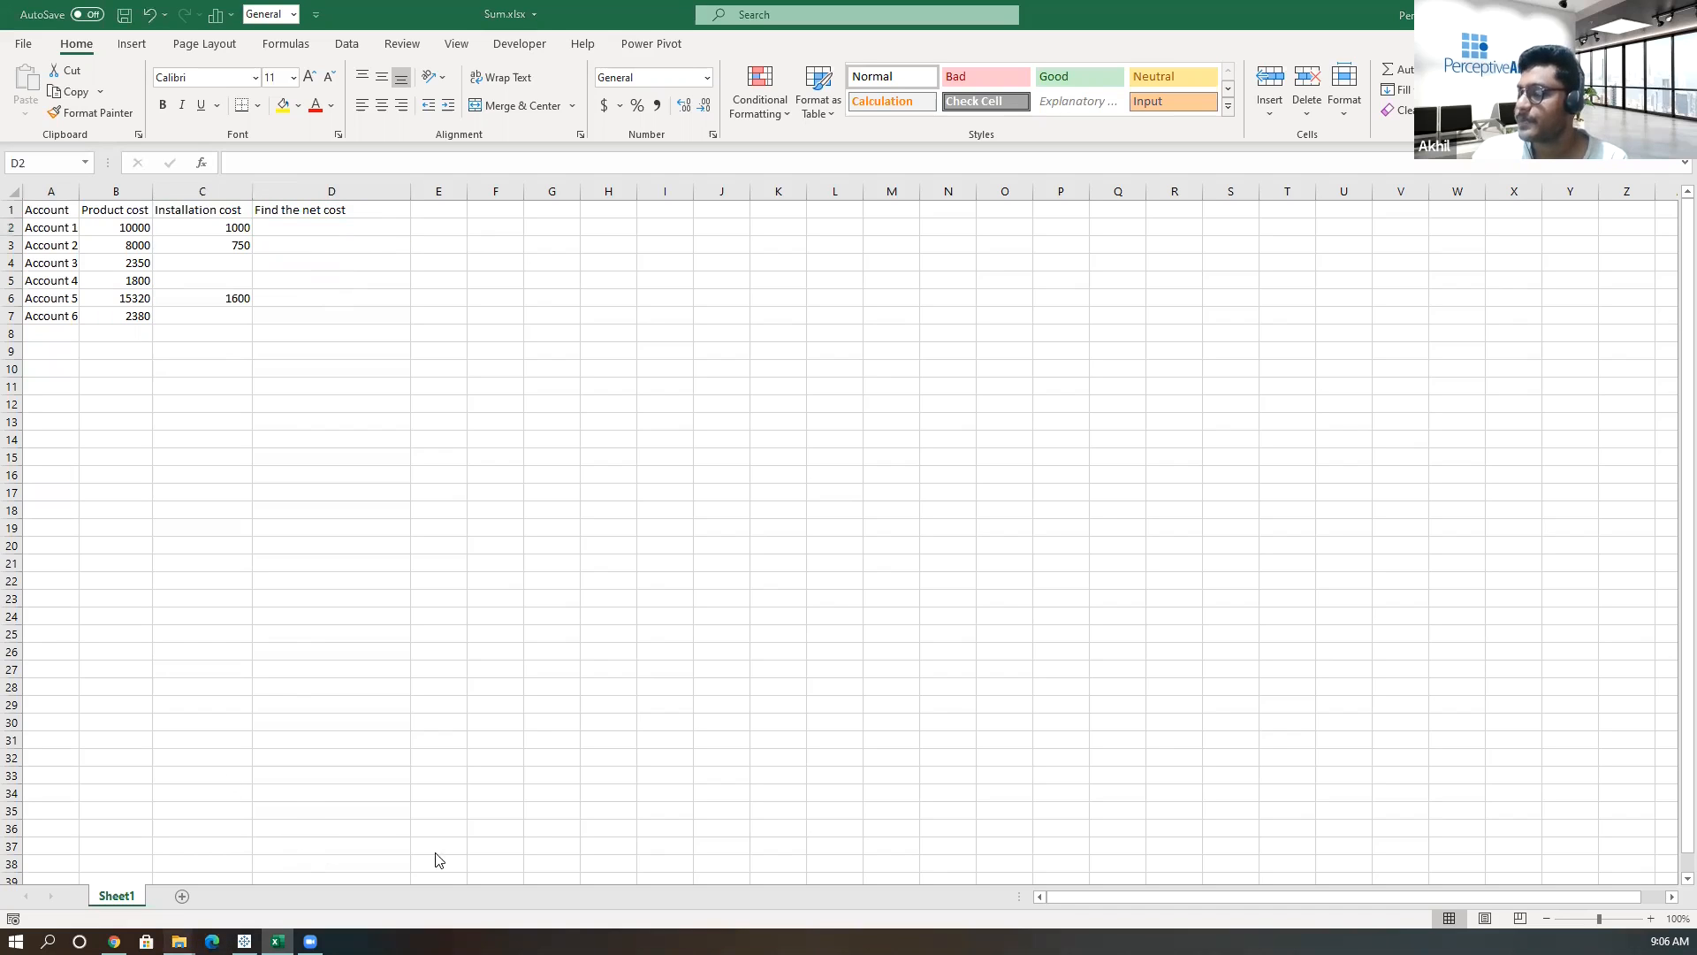
{"action": "left_click", "coordinate": [433, 857]}
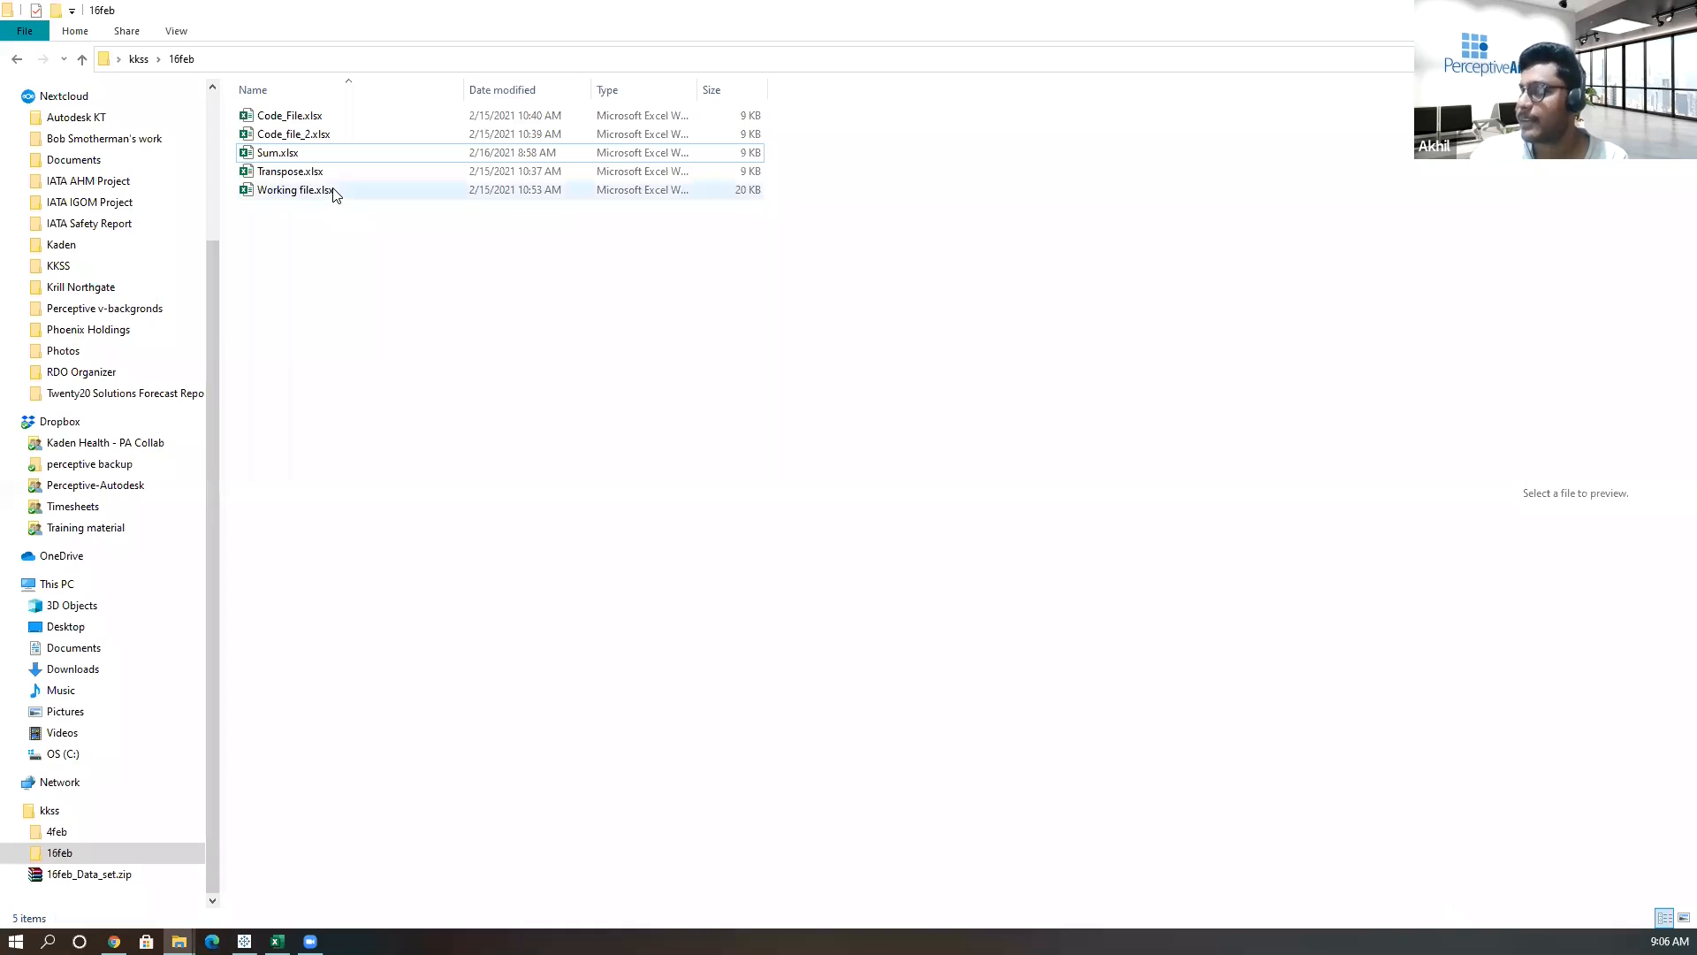
{"action": "left_click", "coordinate": [335, 192]}
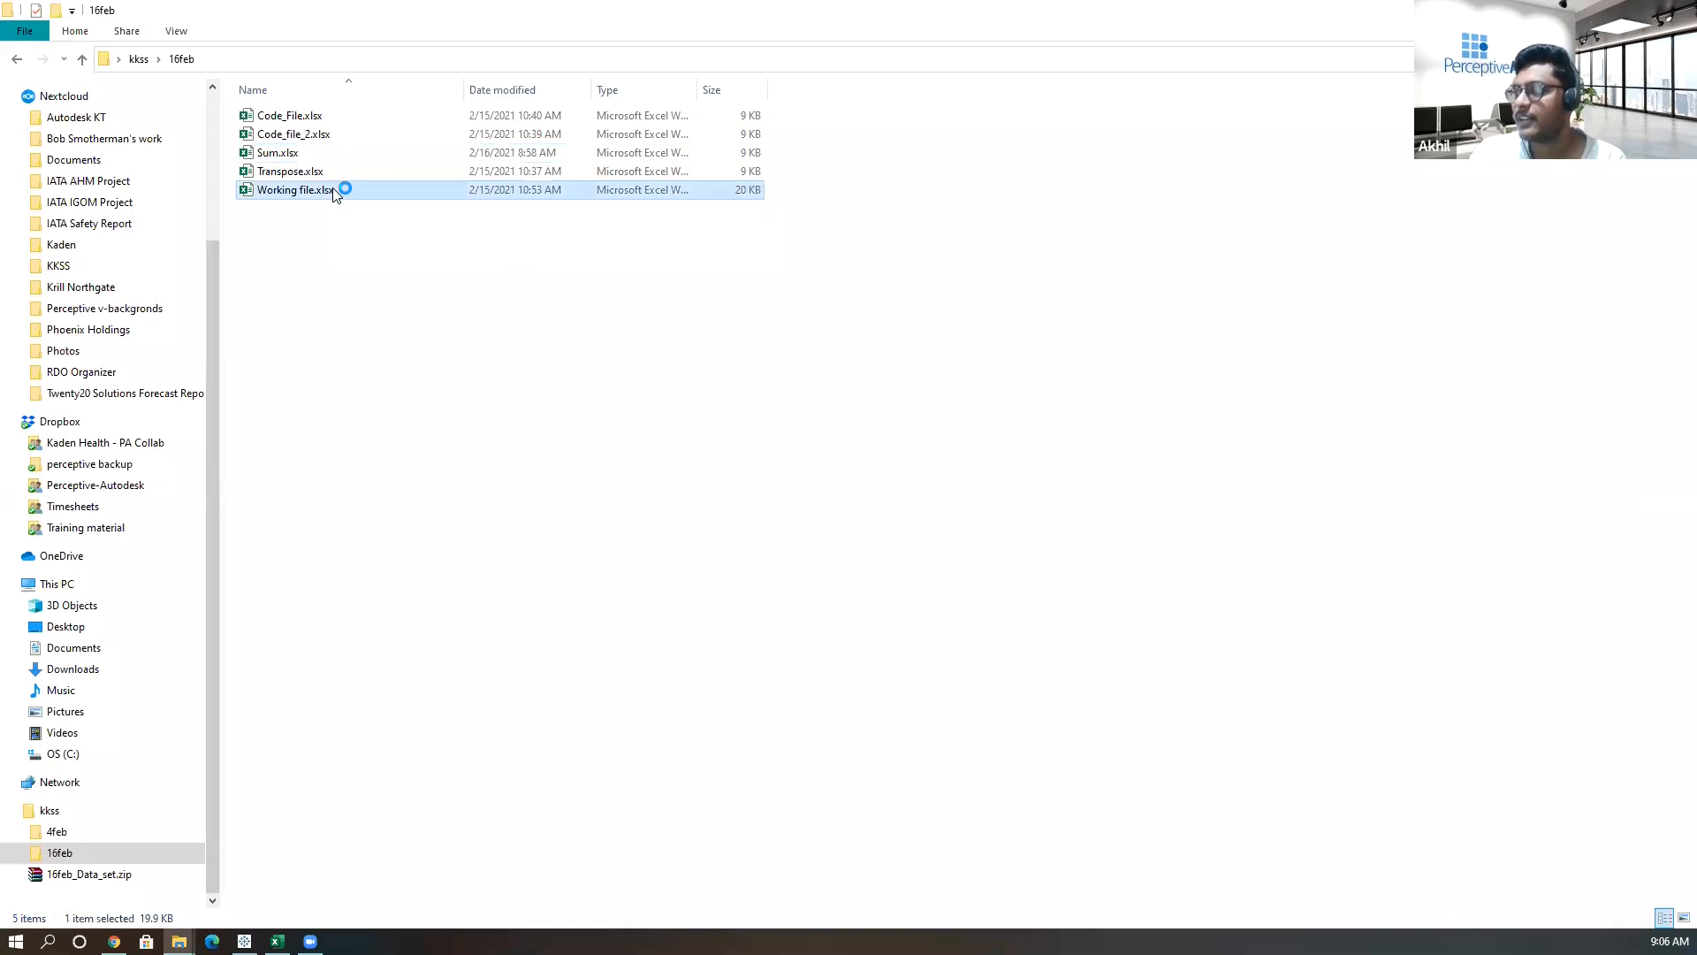
{"action": "double_click", "coordinate": [302, 155]}
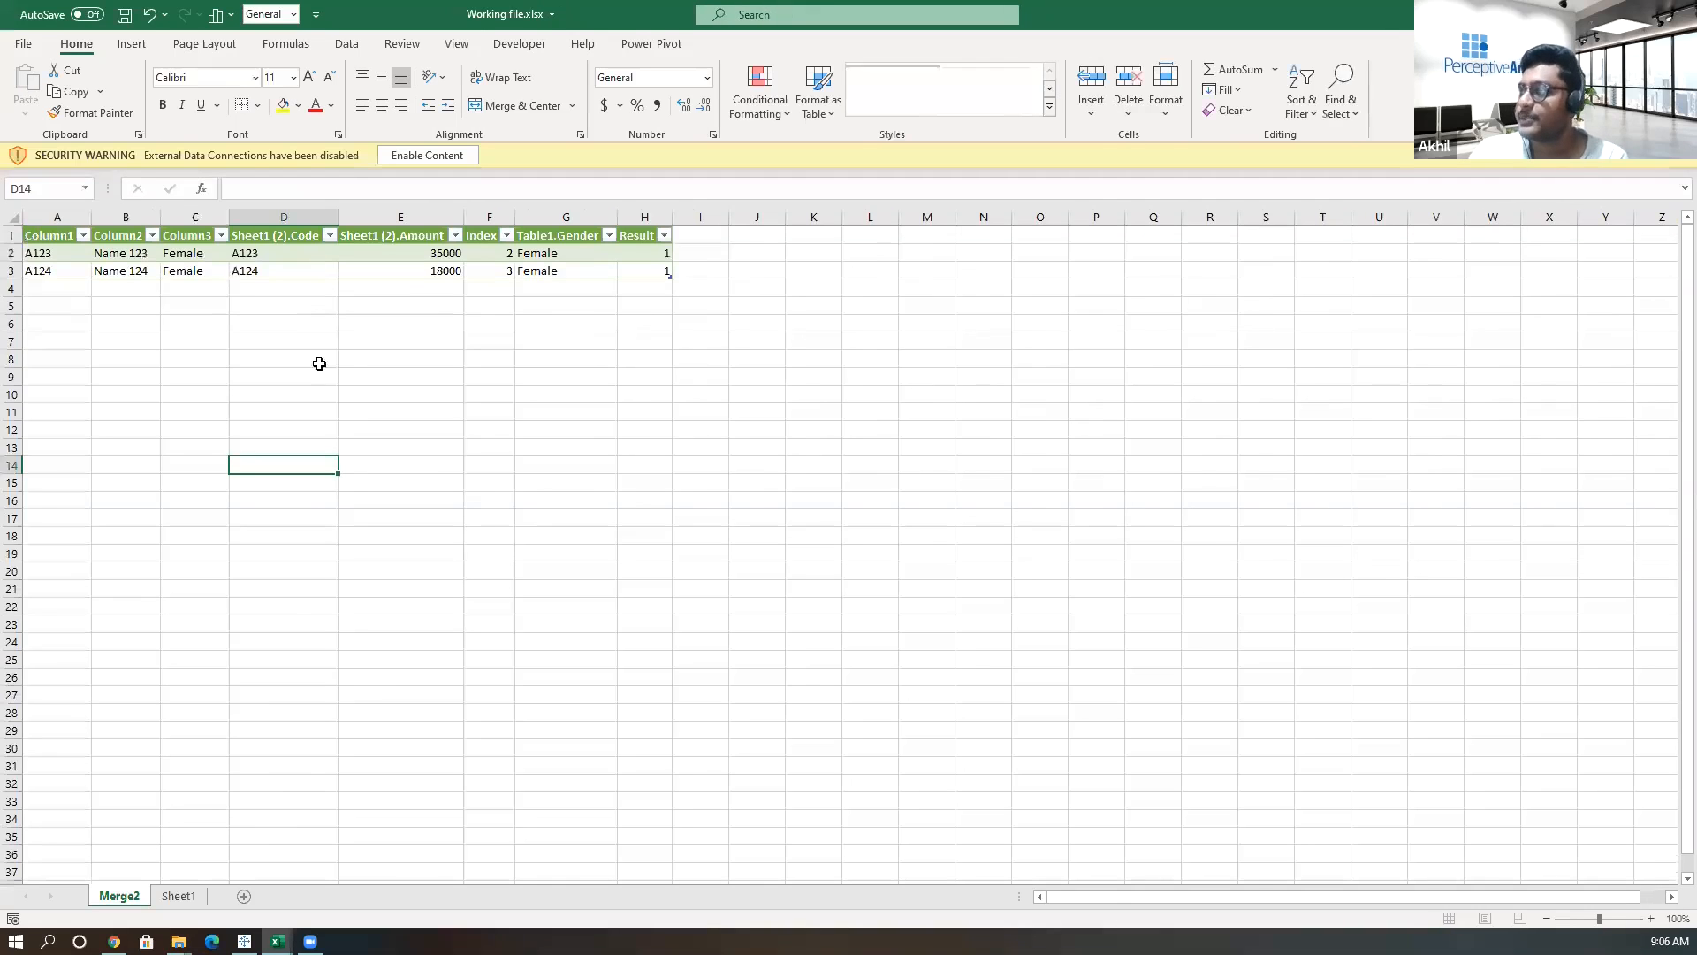
Look over the Working file's sheets, then return to the Sum.xlsx cost columns.
{"action": "left_click", "coordinate": [390, 535]}
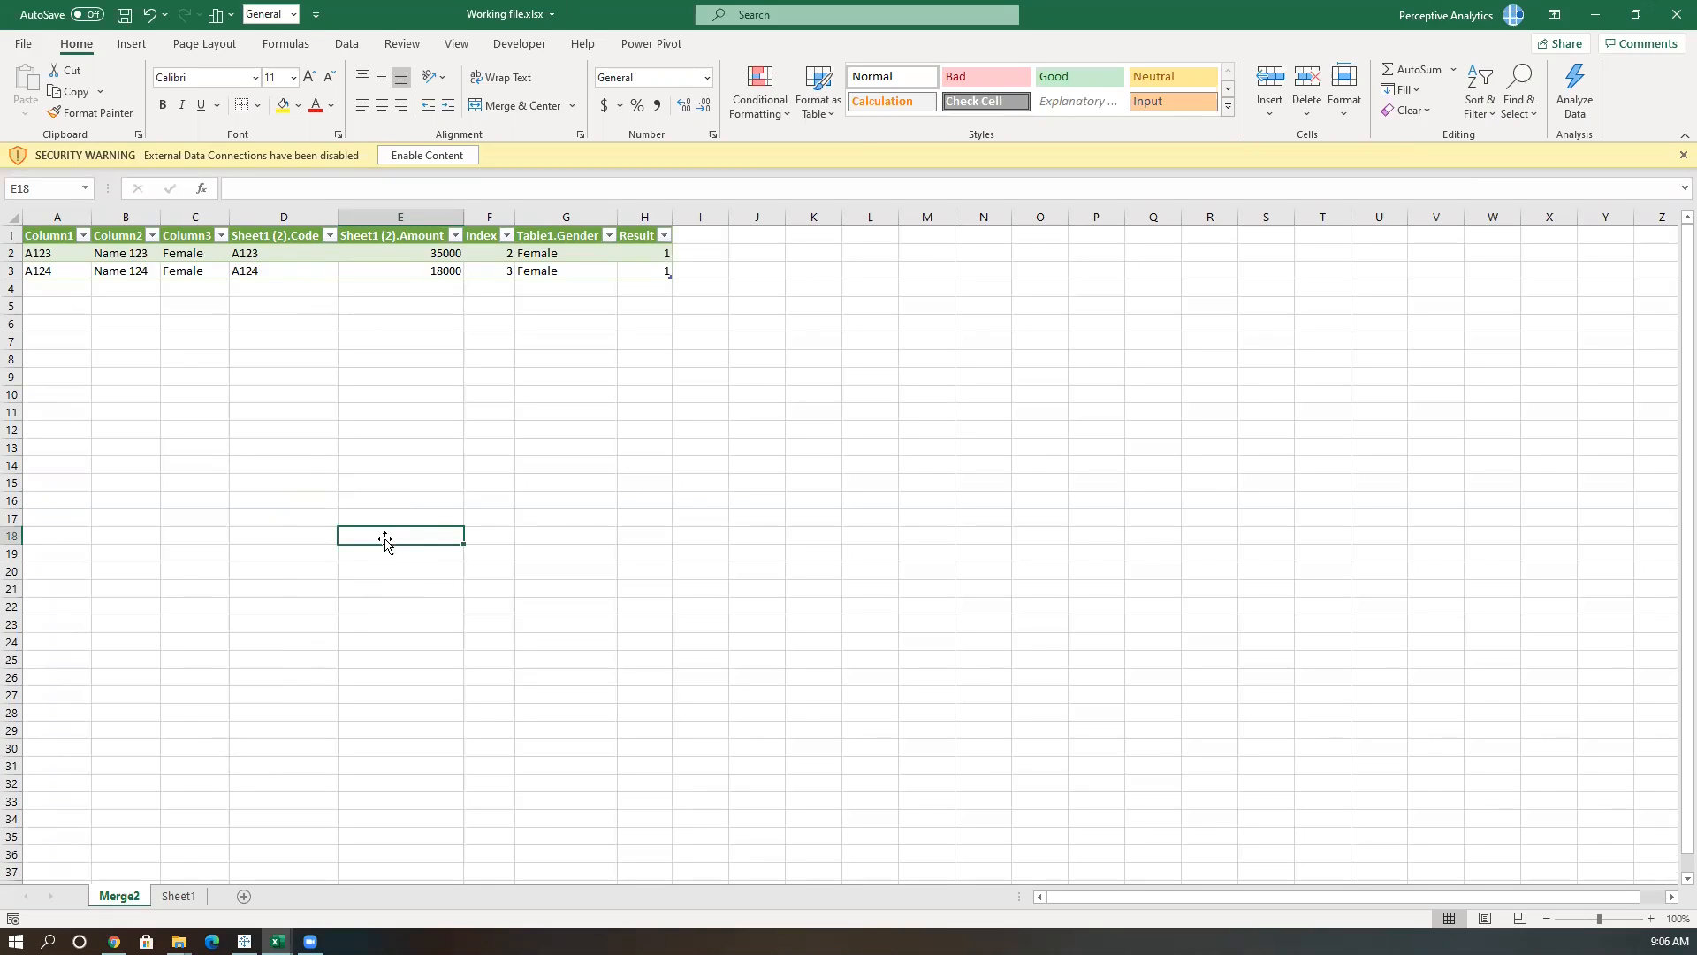
{"action": "left_click", "coordinate": [179, 895]}
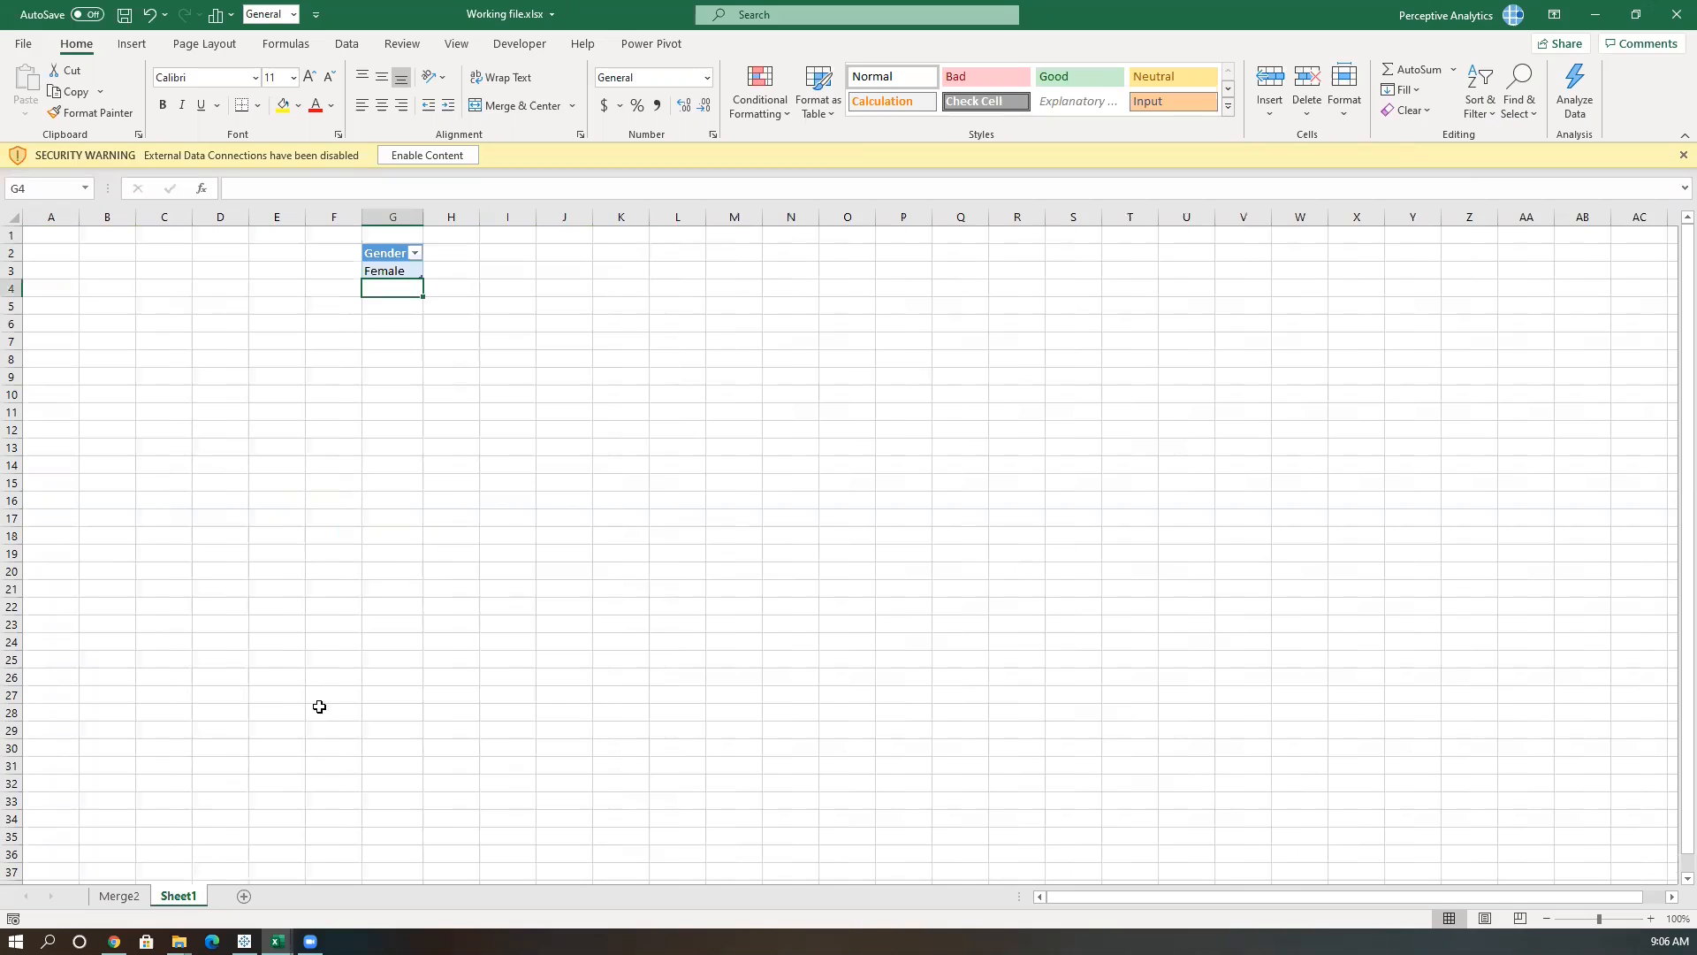
{"action": "left_click", "coordinate": [277, 941]}
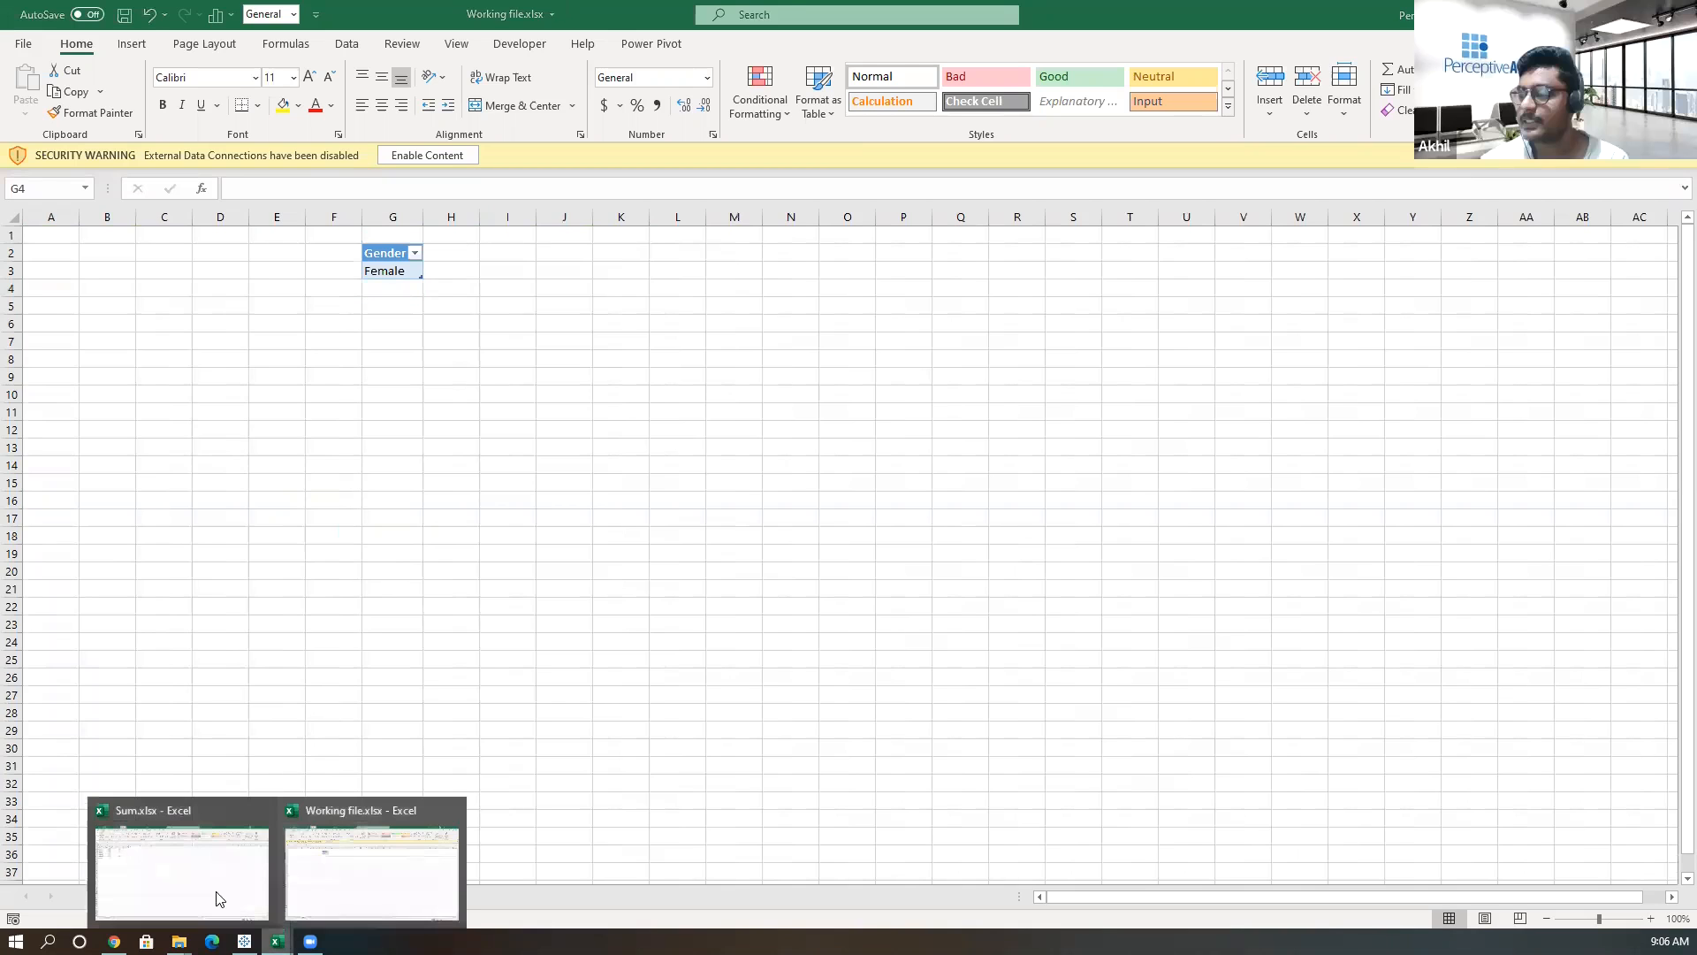
{"action": "left_click", "coordinate": [216, 895]}
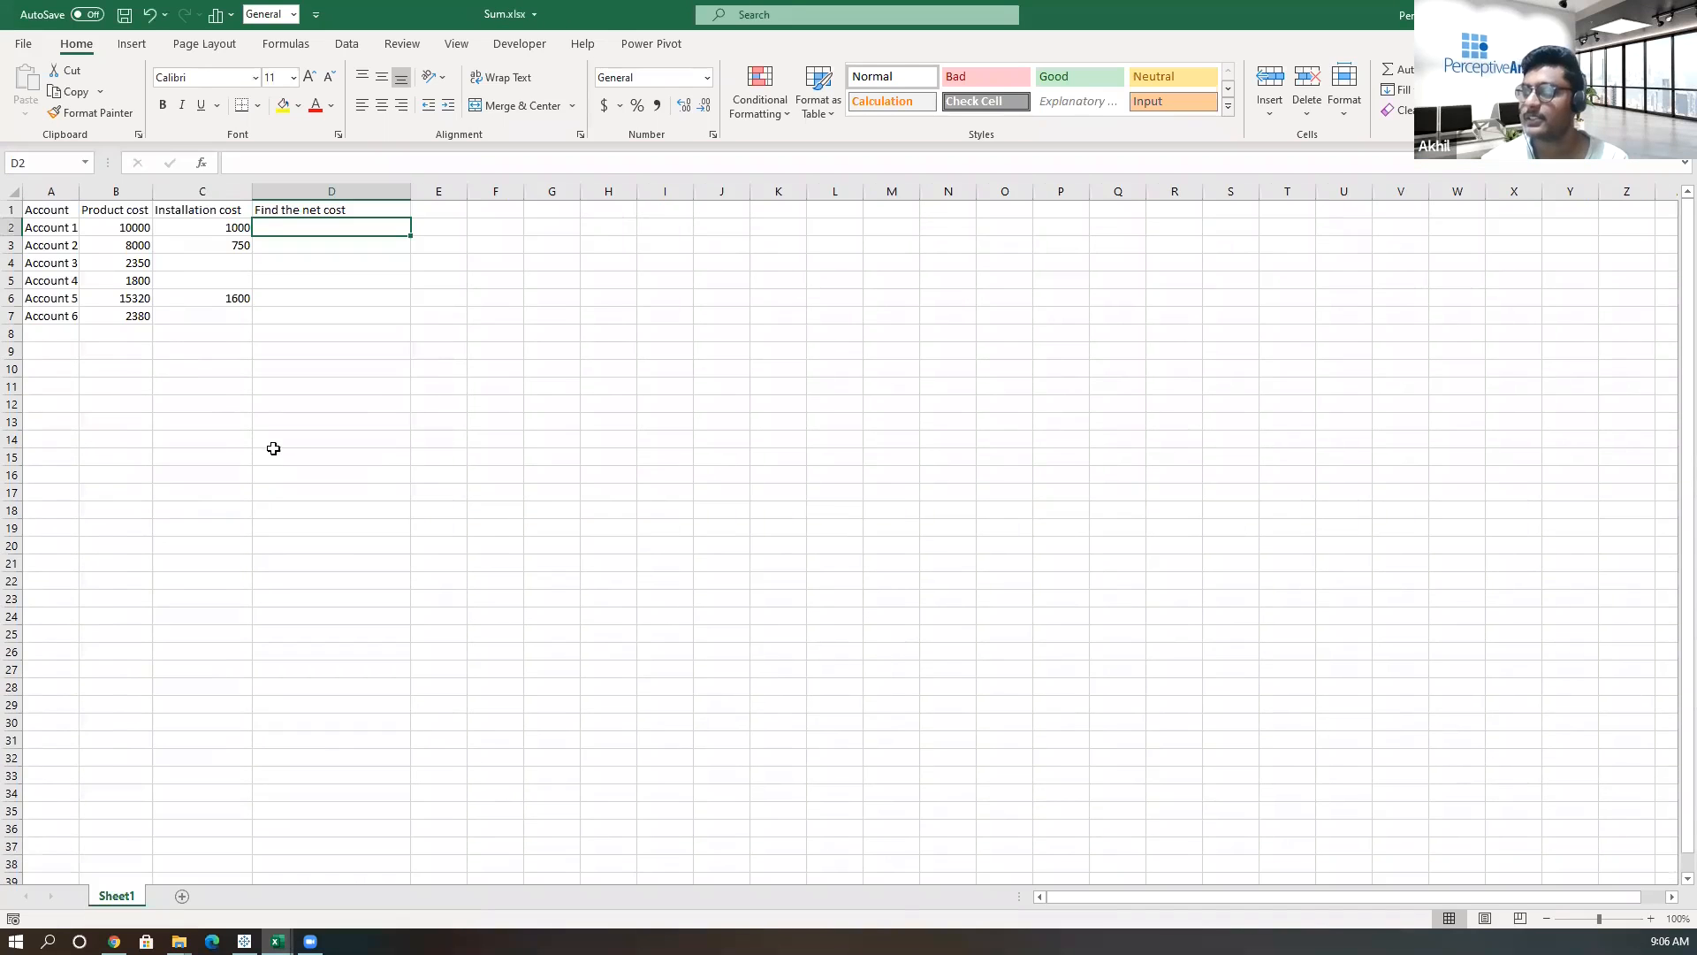
{"action": "left_click", "coordinate": [127, 189]}
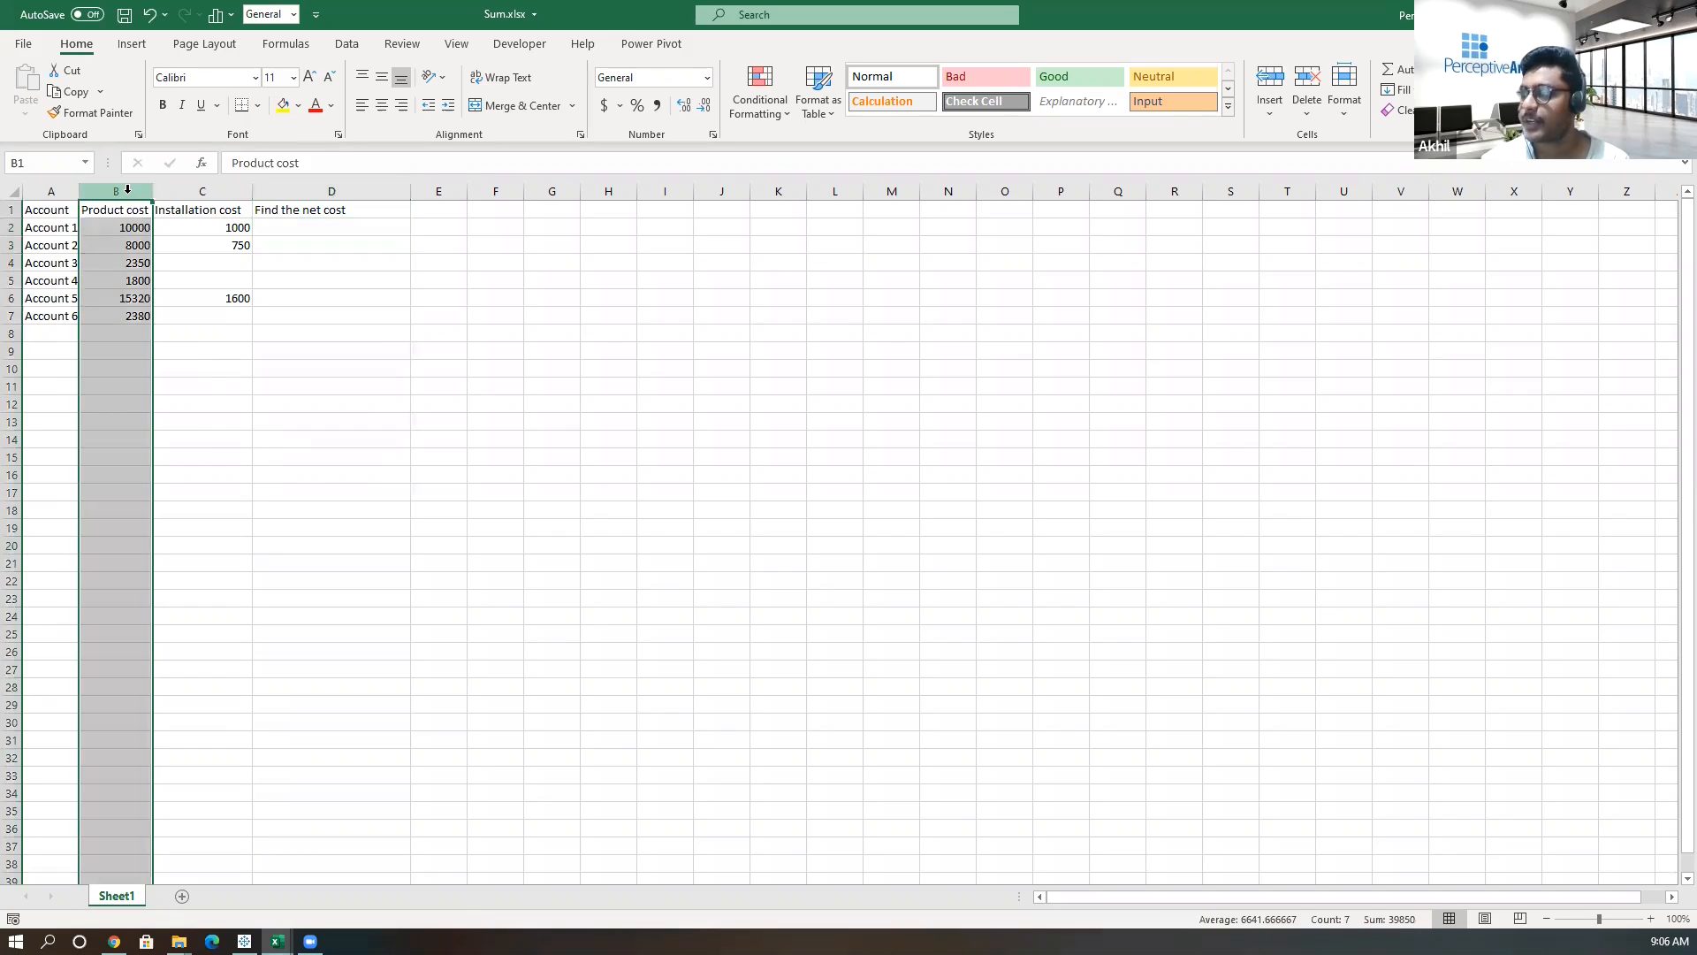
{"action": "left_click", "coordinate": [187, 189]}
{"action": "left_click", "coordinate": [62, 220]}
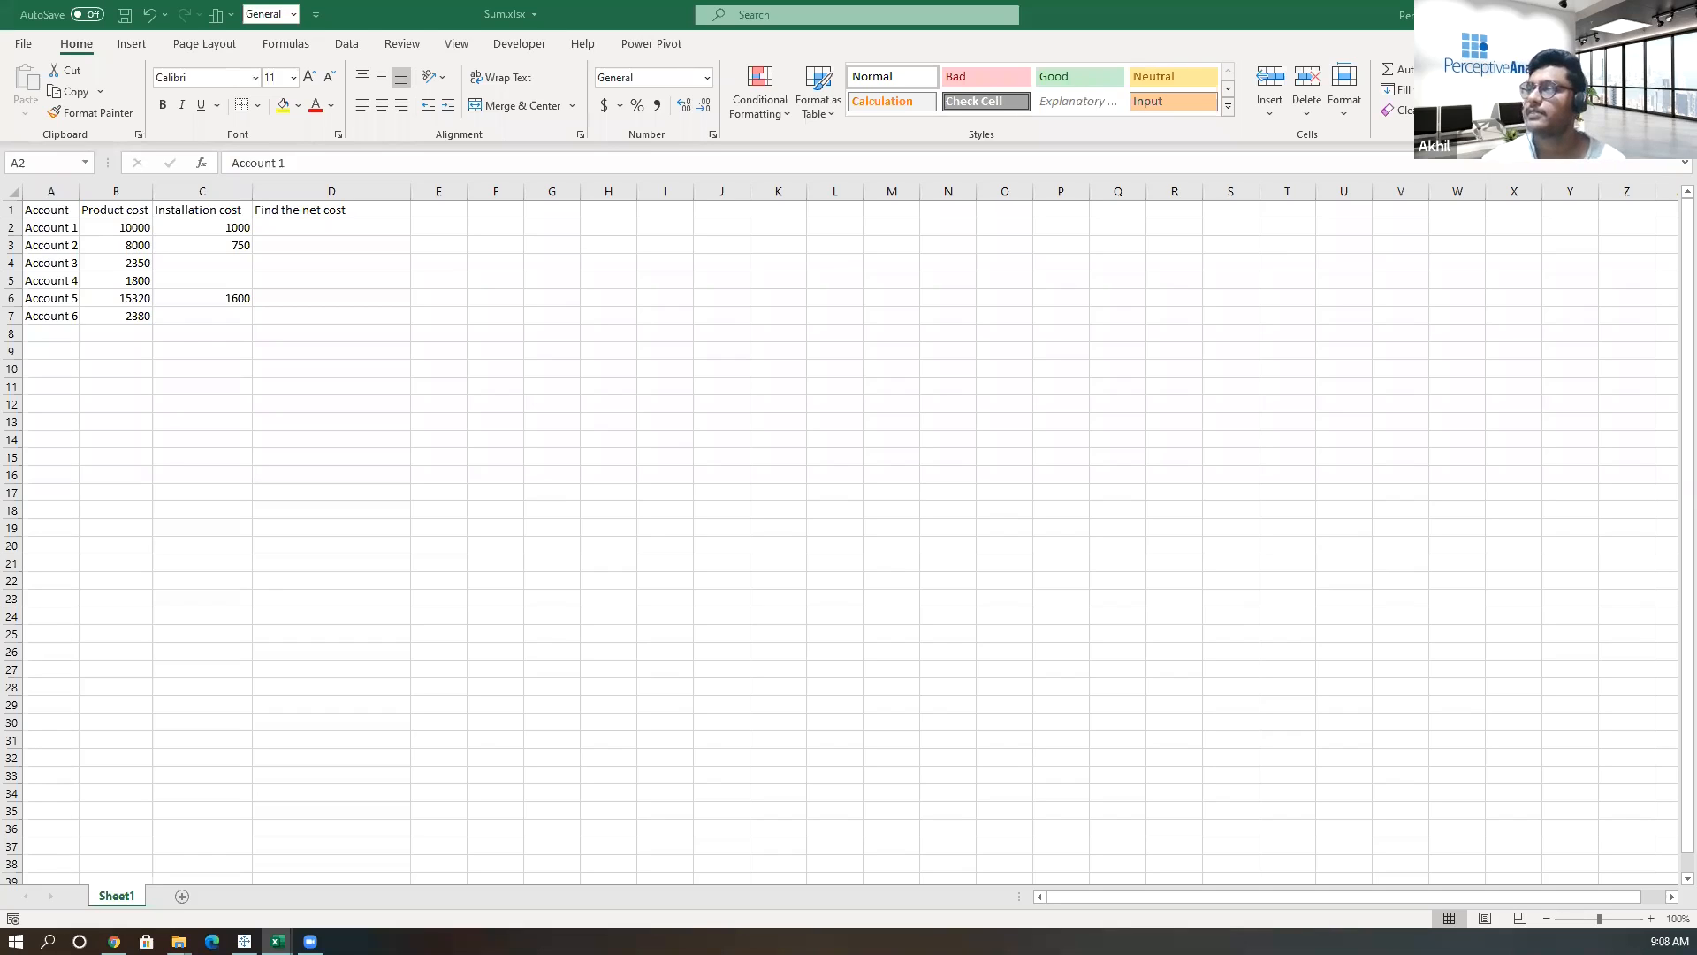
Enter the heading 'Steps' in cell G3.
{"action": "left_click", "coordinate": [549, 247]}
{"action": "type", "text": "Steps"}
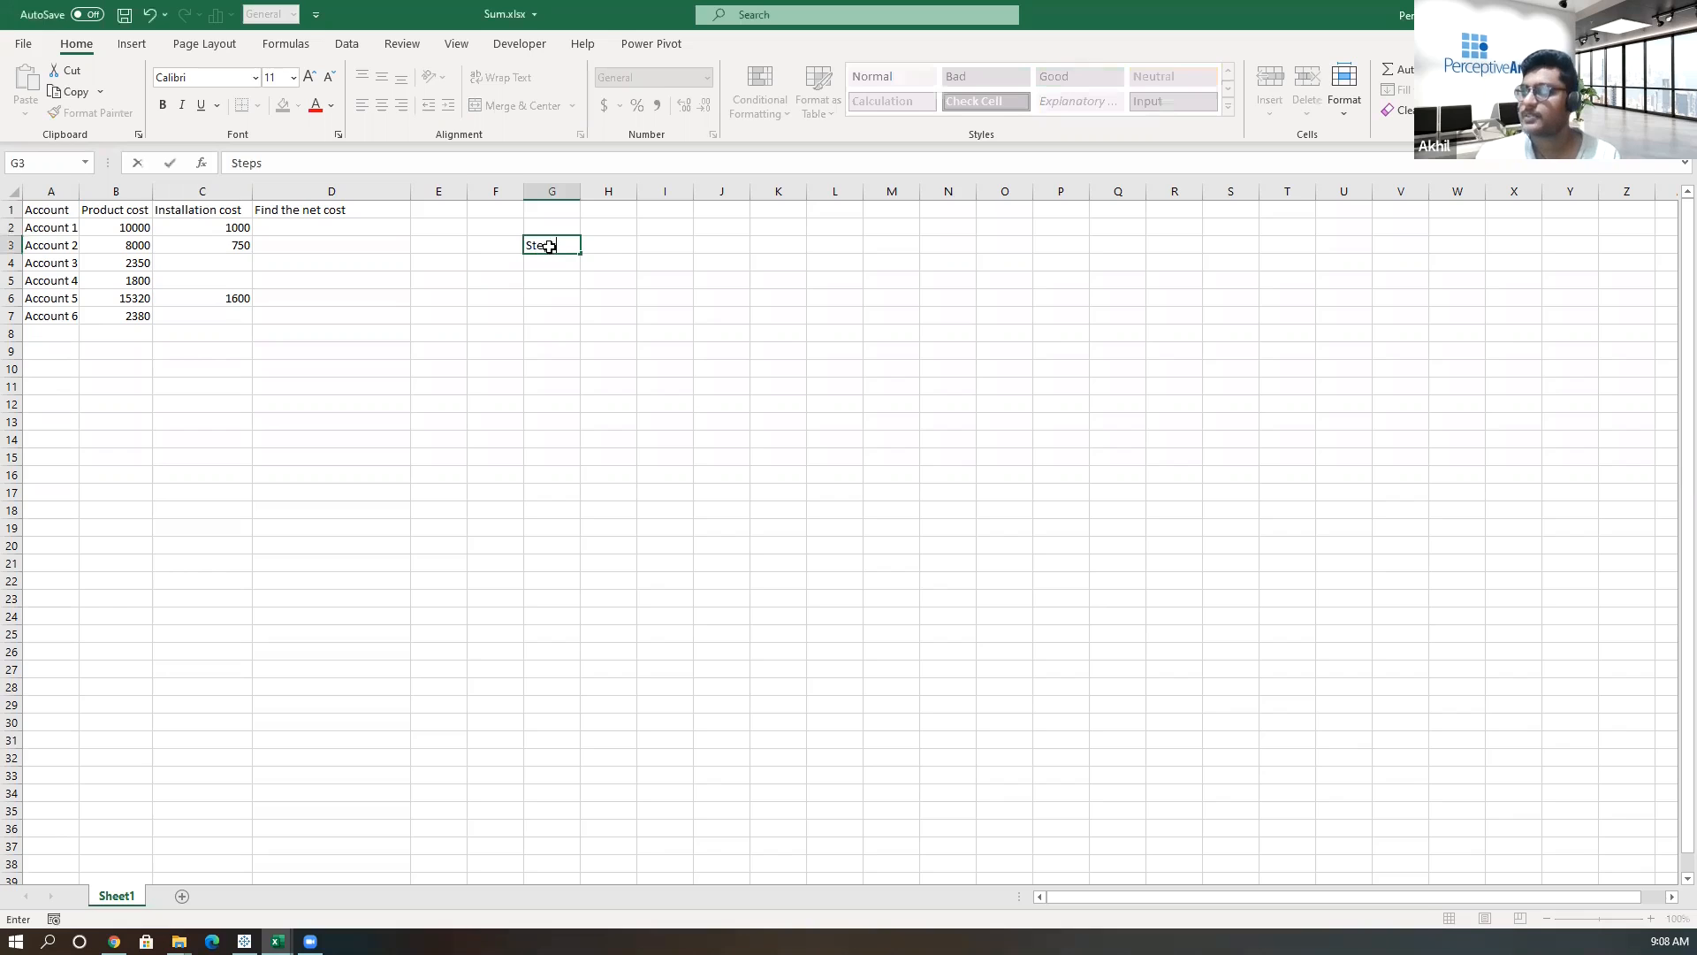
{"action": "key", "text": "Return"}
Enter 'Connect to dataset' in cell G4 as the first step.
{"action": "type", "text": "Connect yo"}
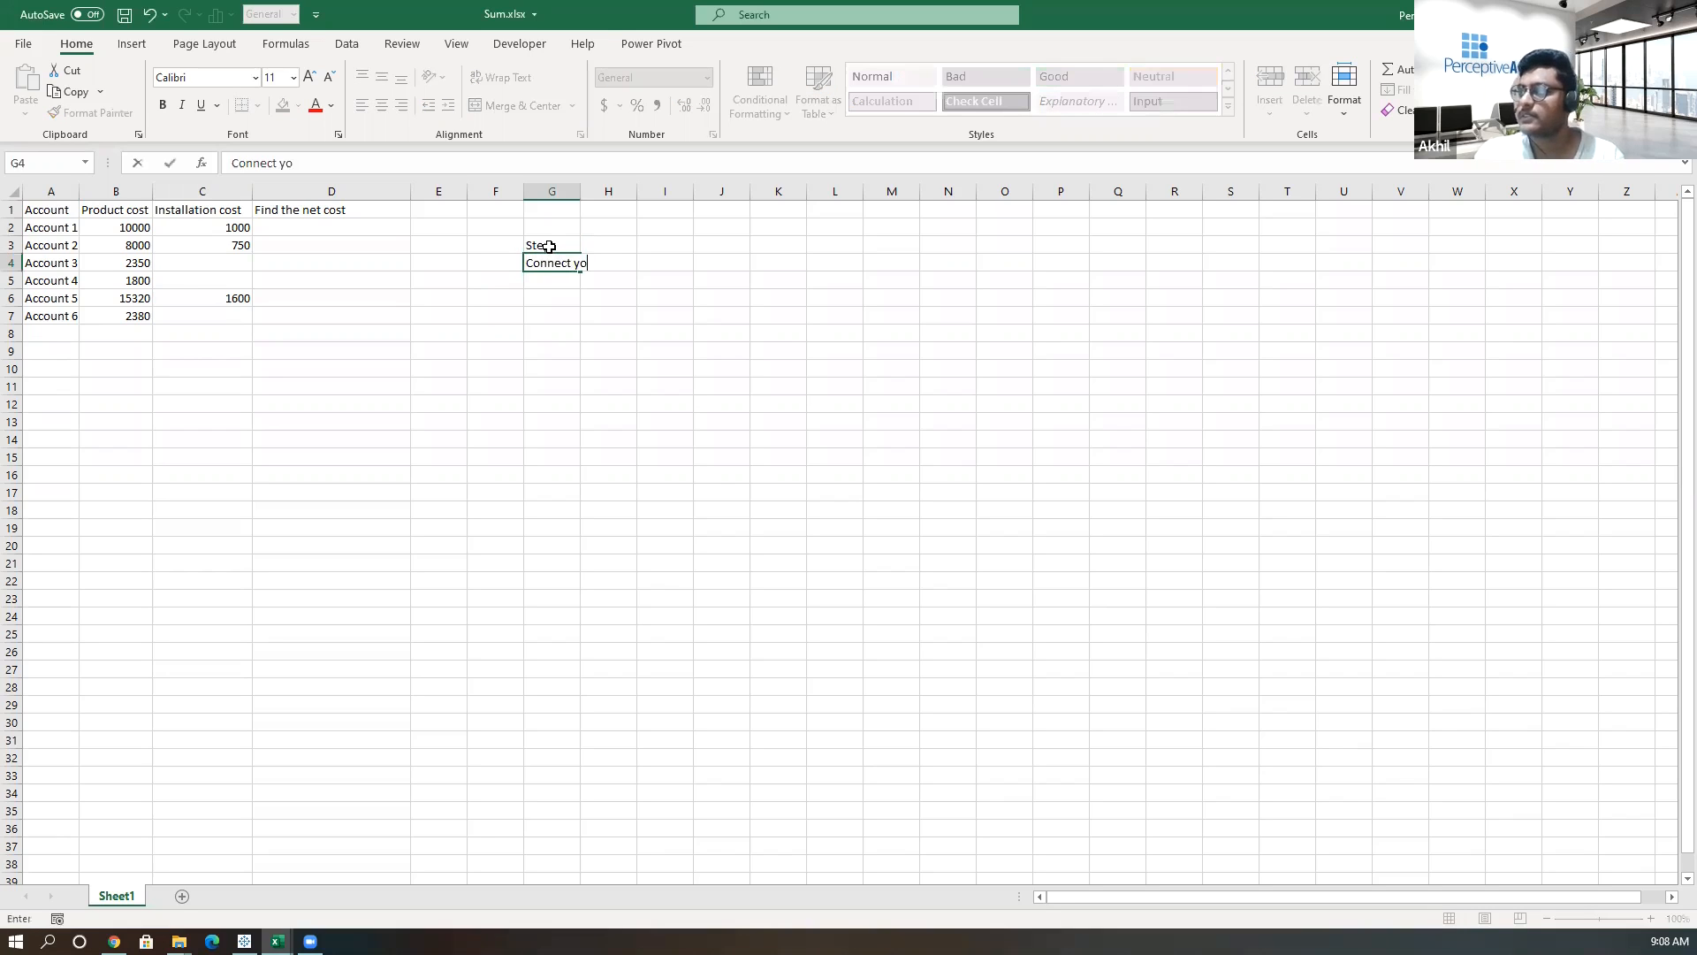
{"action": "key", "text": "BackSpace"}
{"action": "key", "text": "BackSpace"}
{"action": "type", "text": "to dataset"}
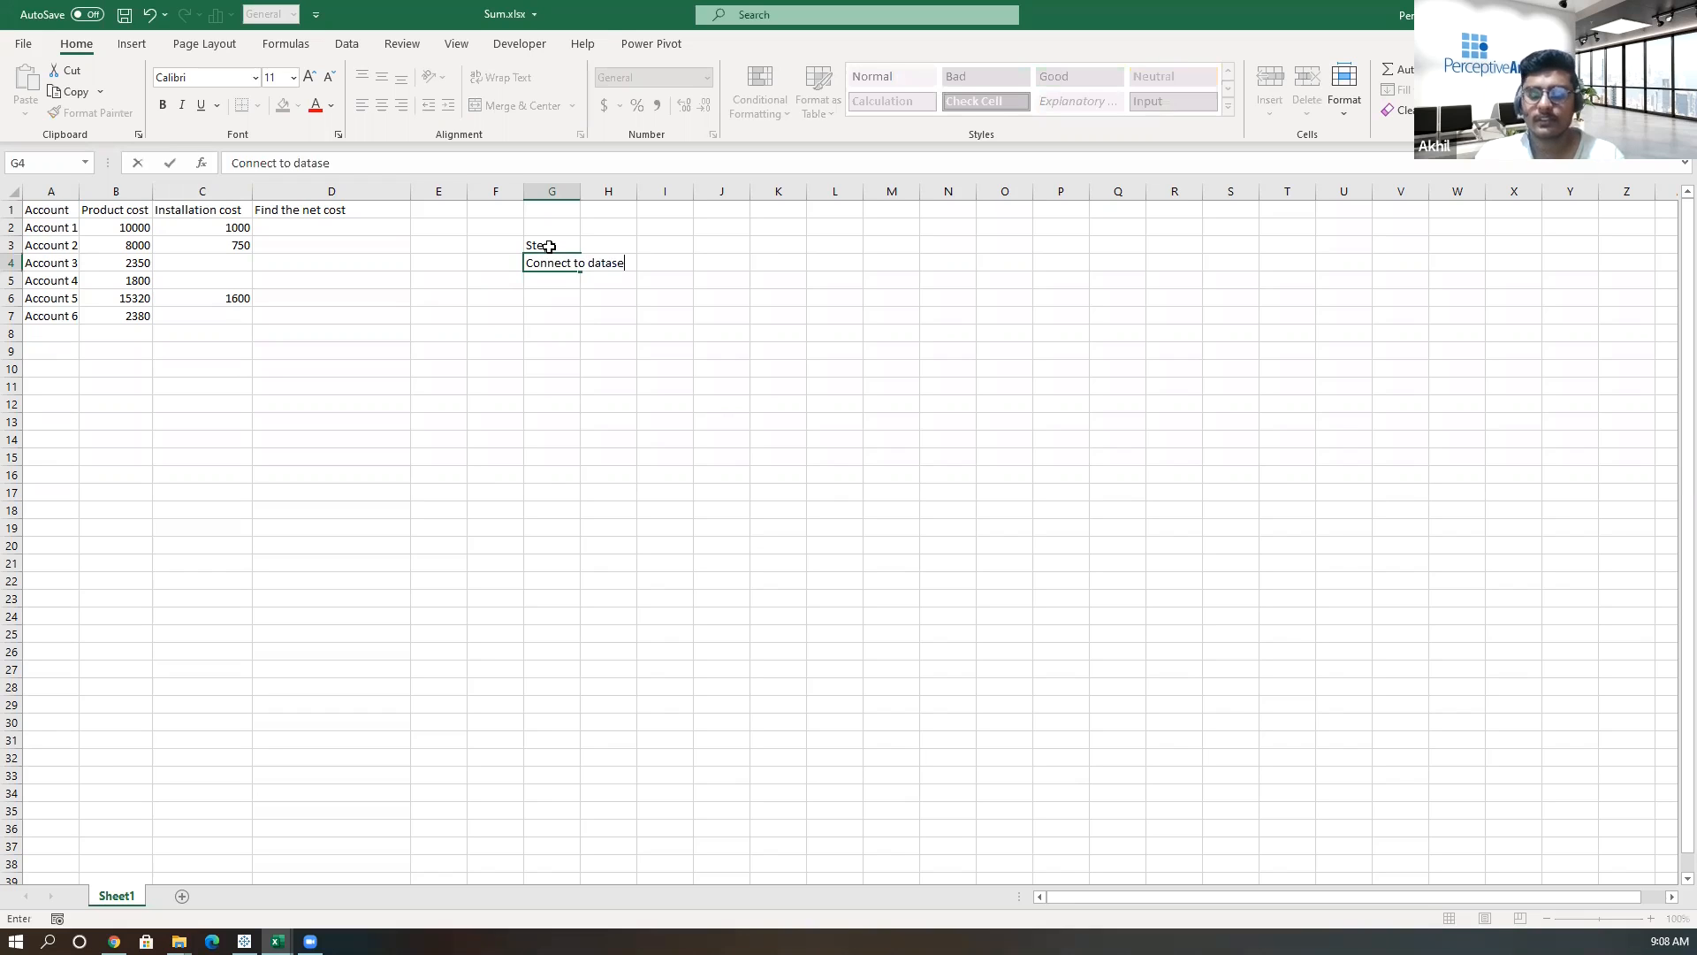
{"action": "key", "text": "Return"}
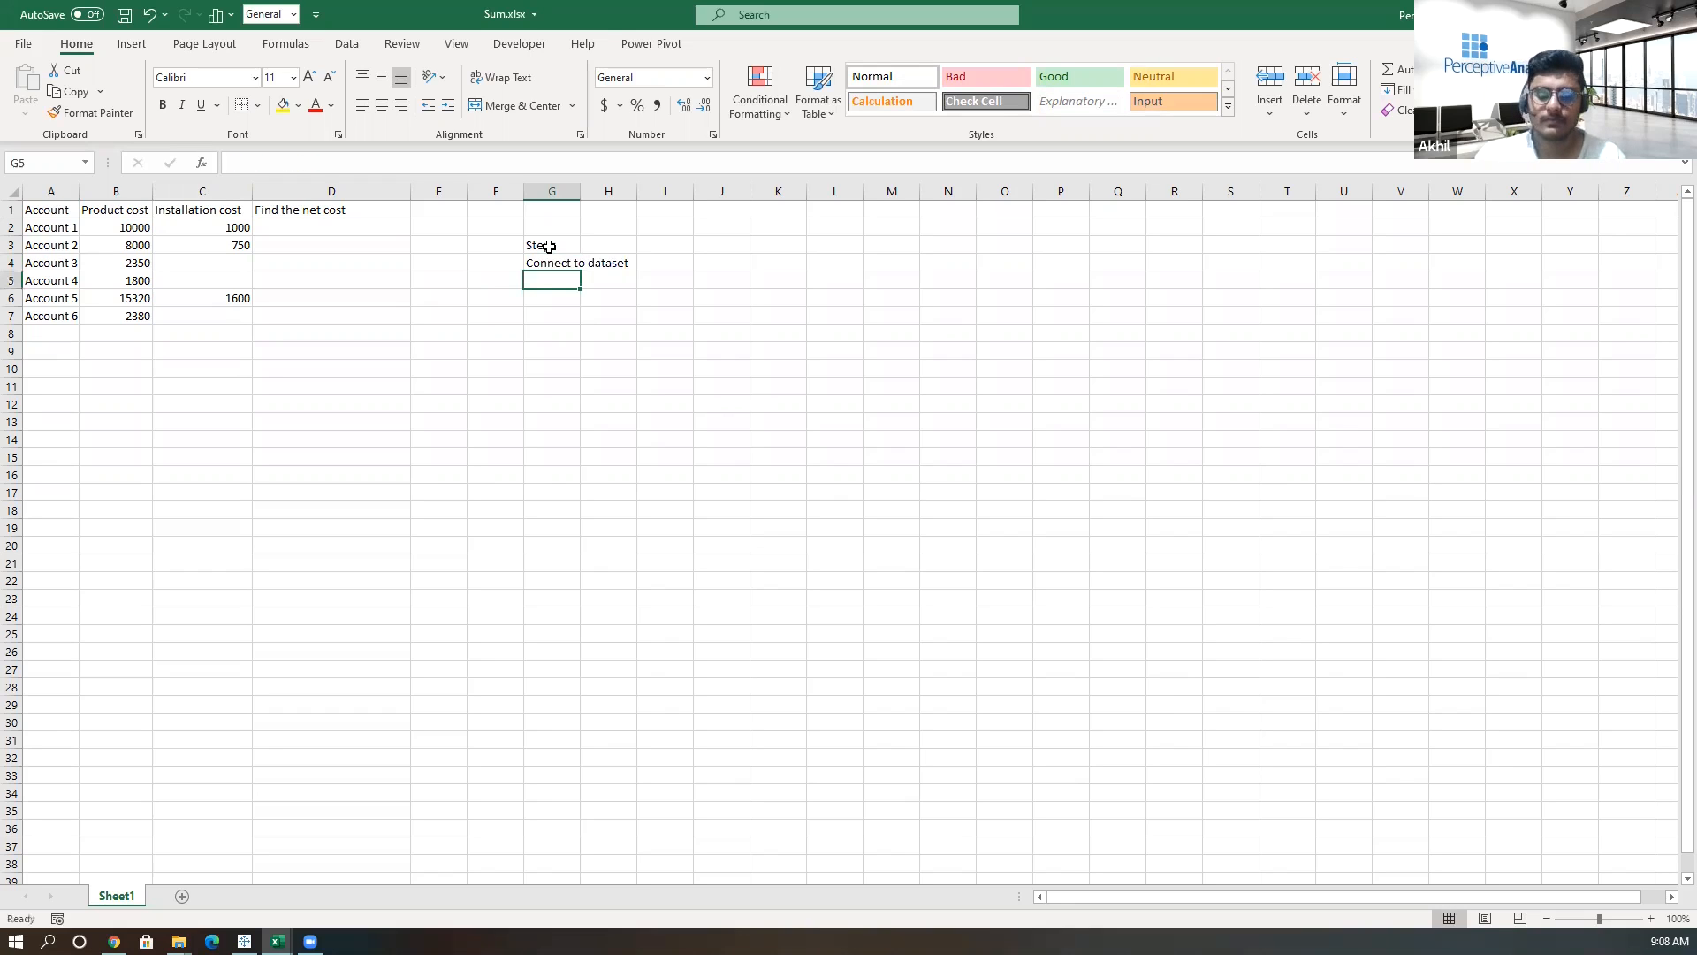
Enter 'Transform the data' in cell G5 as the second step.
{"action": "type", "text": "Transform"}
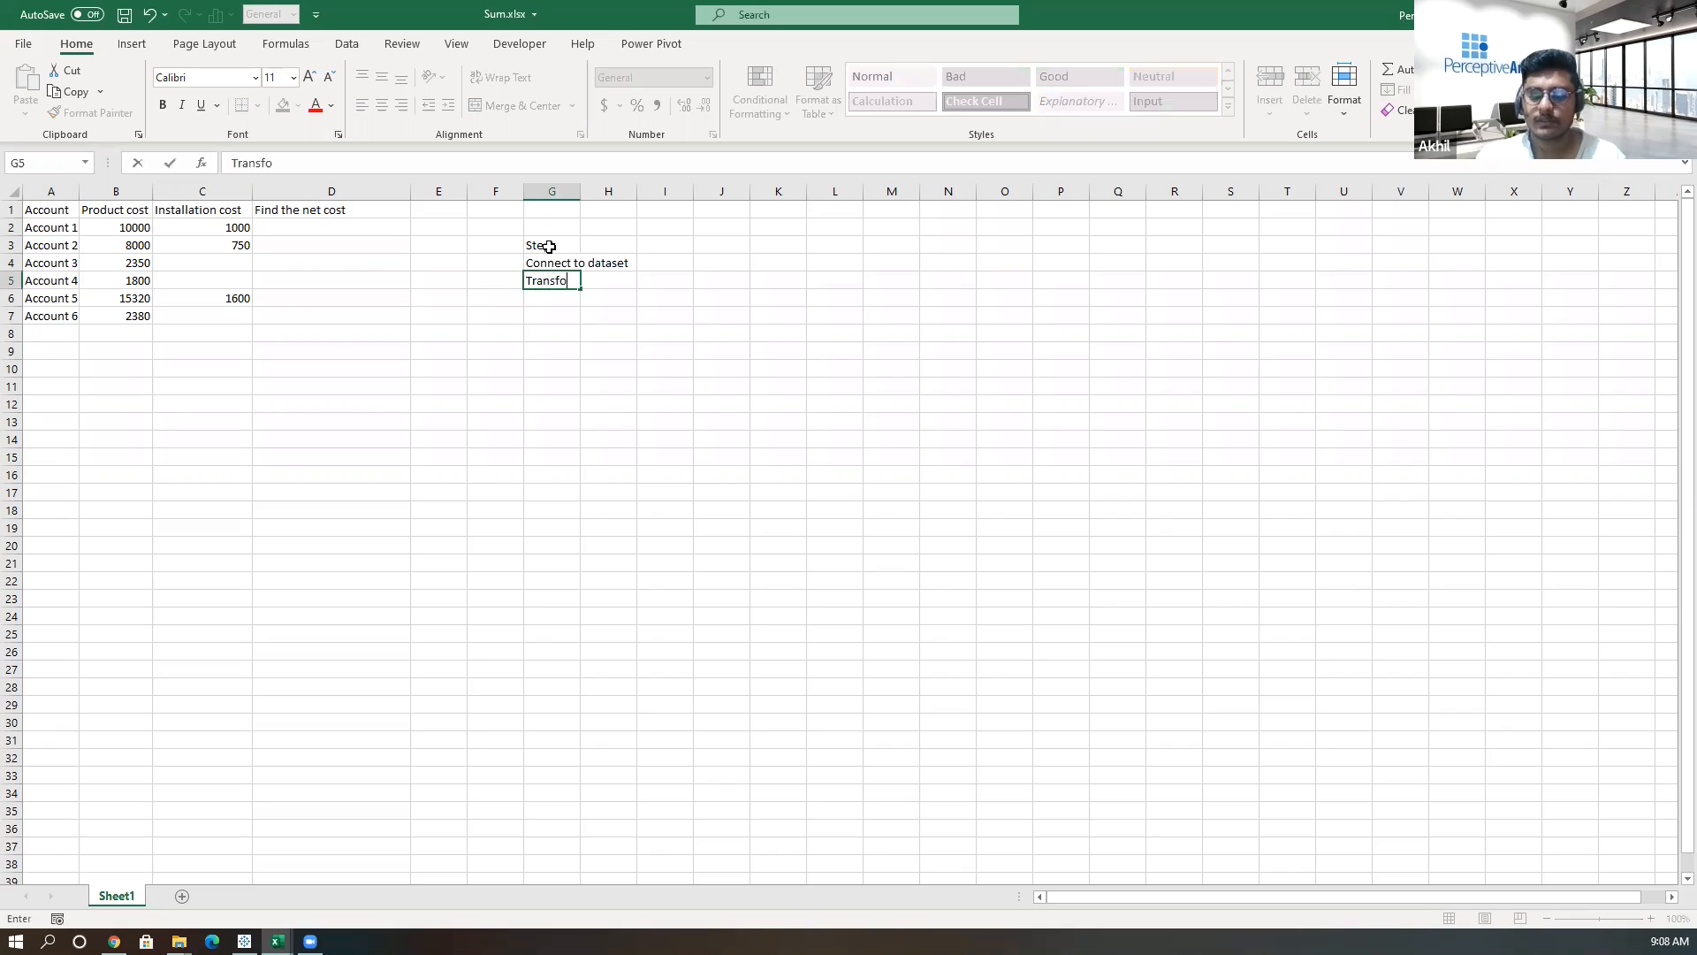
{"action": "type", "text": "data"}
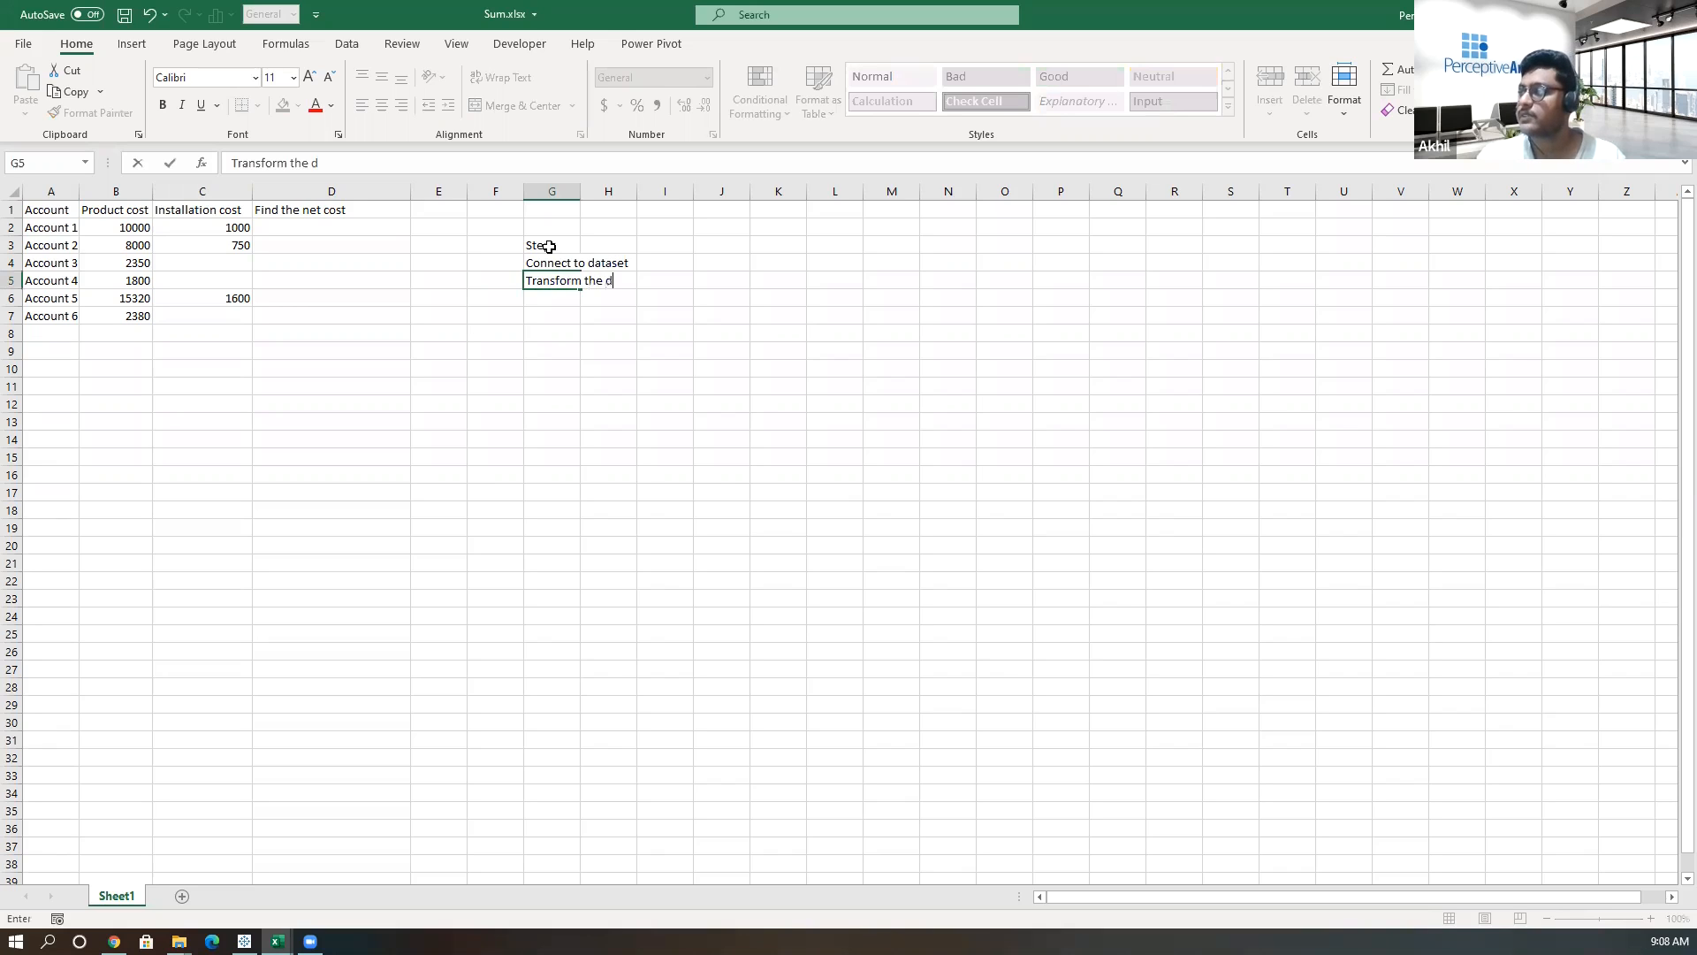
{"action": "key", "text": "Return"}
Enter 'Add new custom column' in cell G6 as the third step.
{"action": "type", "text": "Add new custom column"}
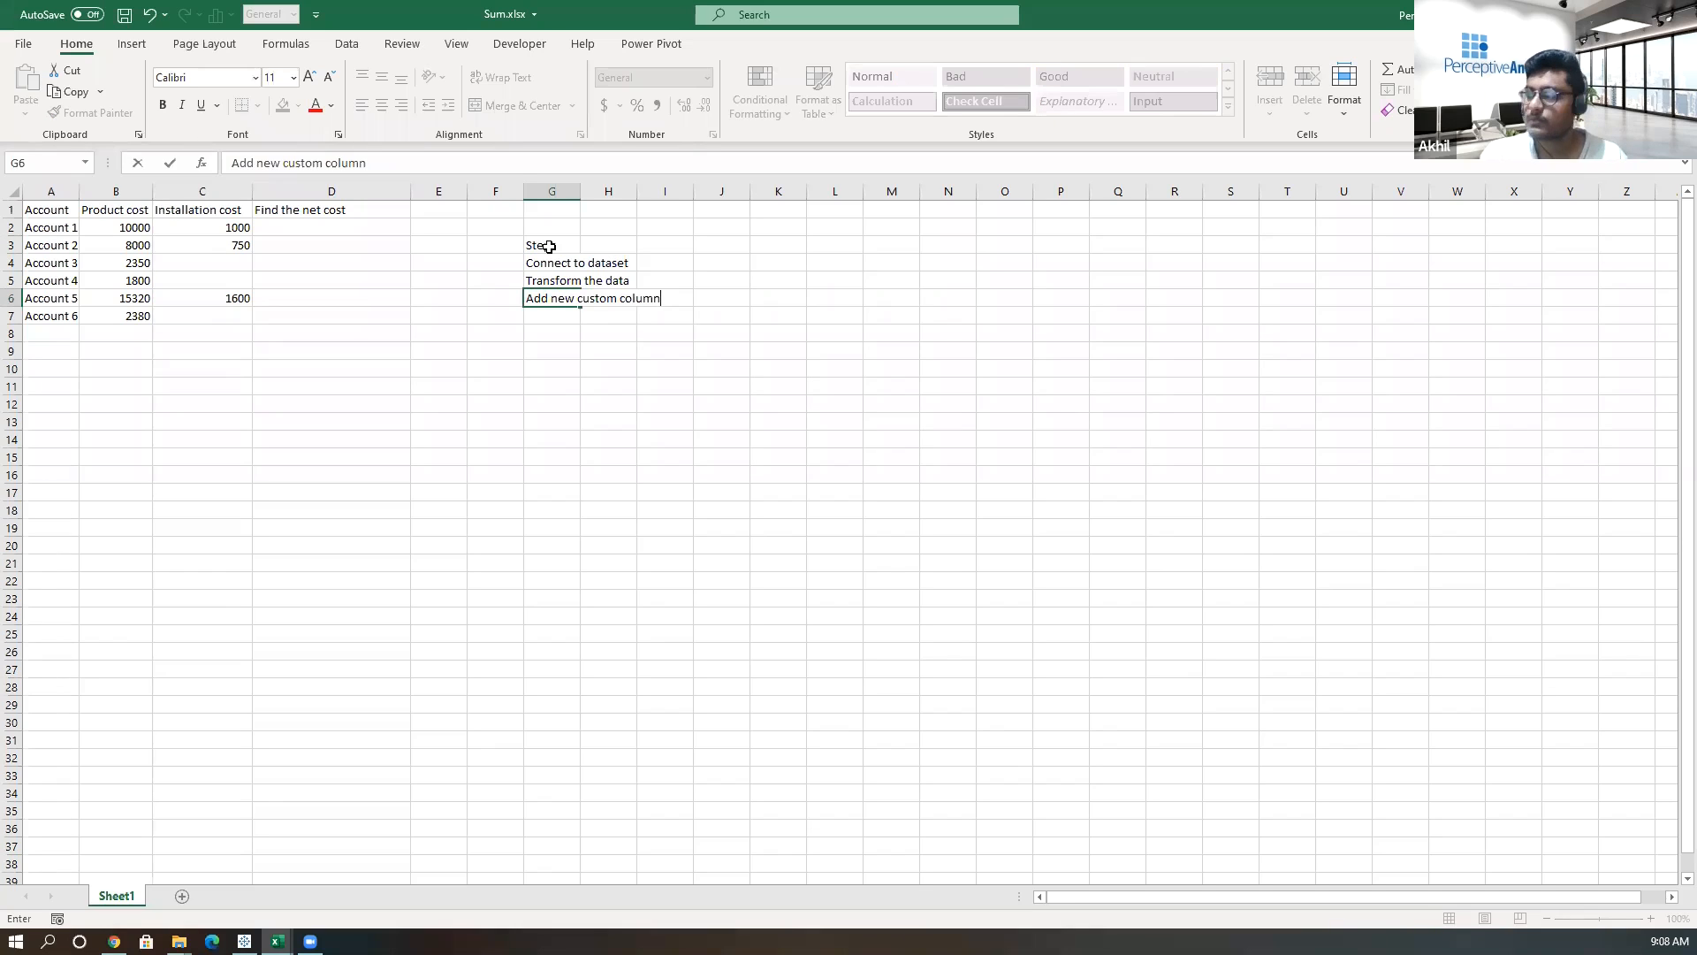
{"action": "key", "text": "Return"}
Enter 'Add product cost and installation cost.' in cell G7 as the fourth step.
{"action": "type", "text": "Add the"}
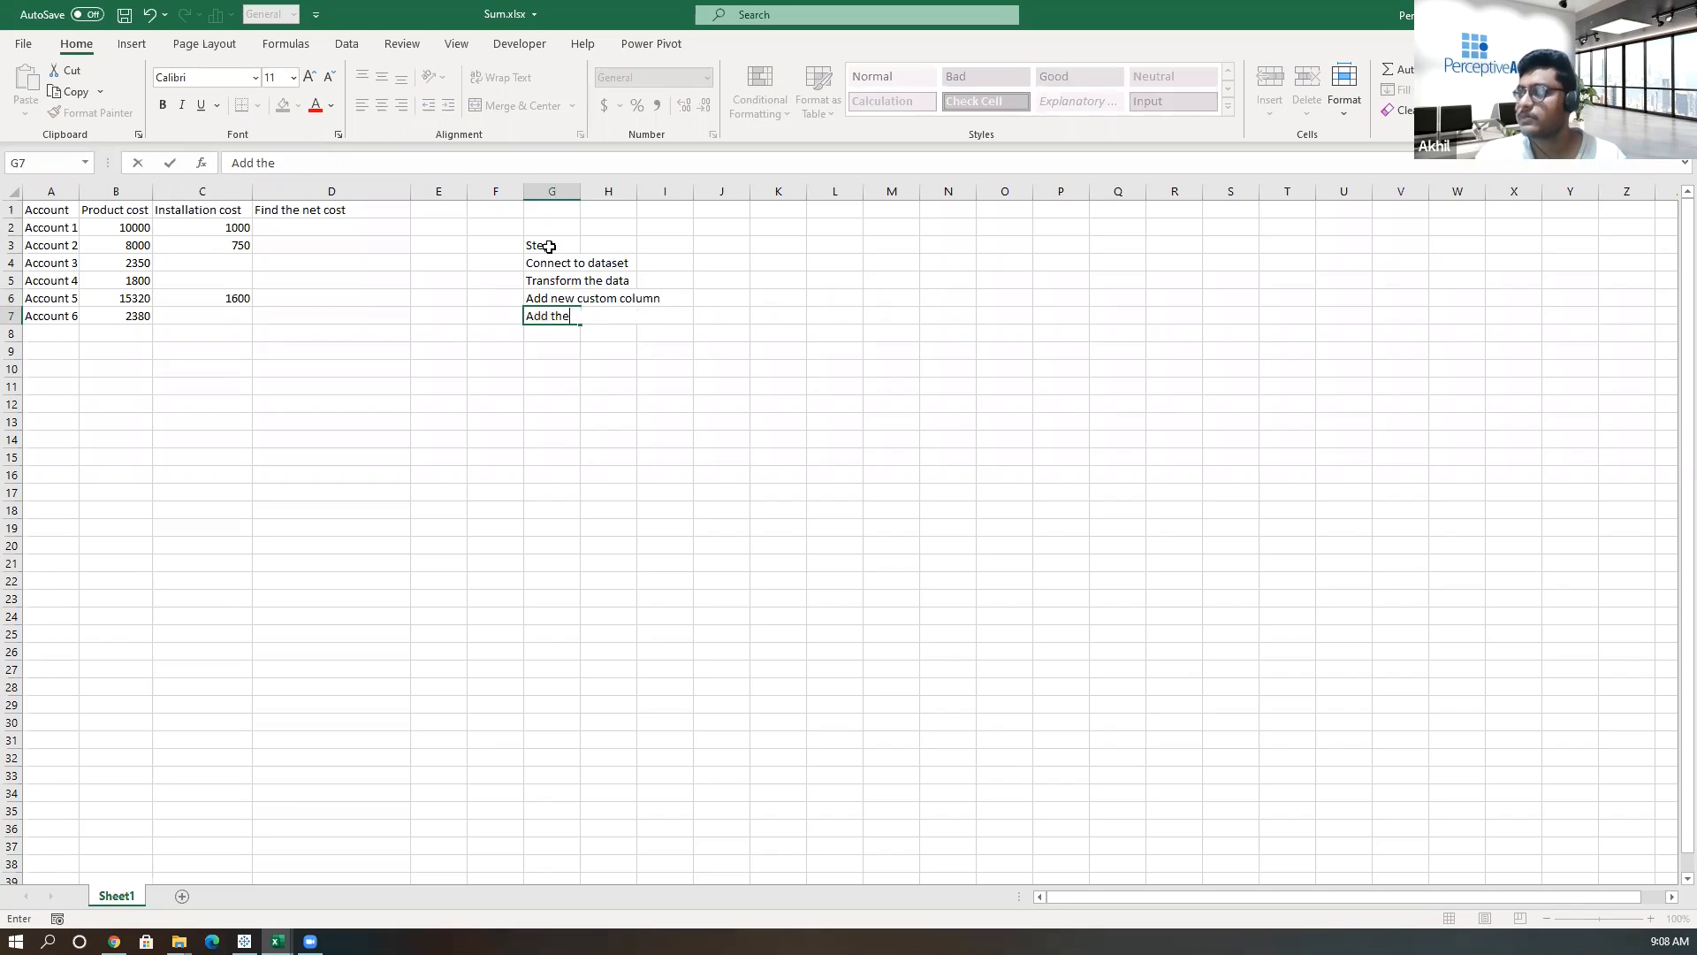
{"action": "key", "text": "BackSpace"}
{"action": "key", "text": "BackSpace"}
{"action": "key", "text": "BackSpace"}
{"action": "type", "text": "pr"}
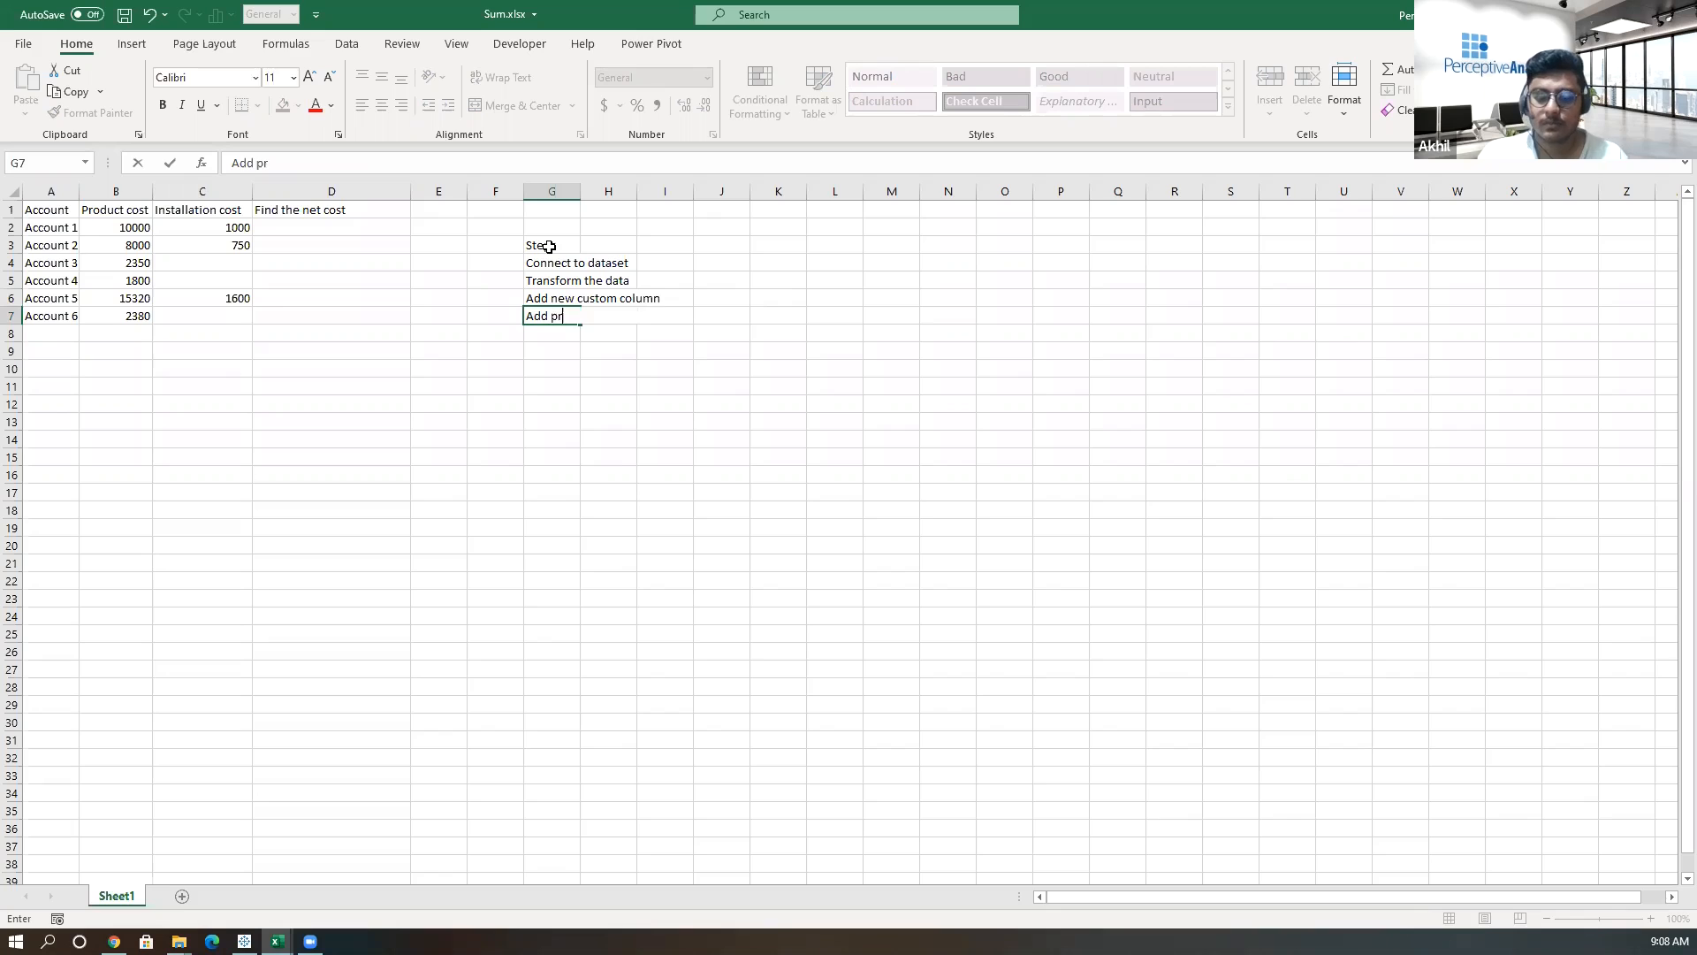
{"action": "type", "text": "oduct cost"}
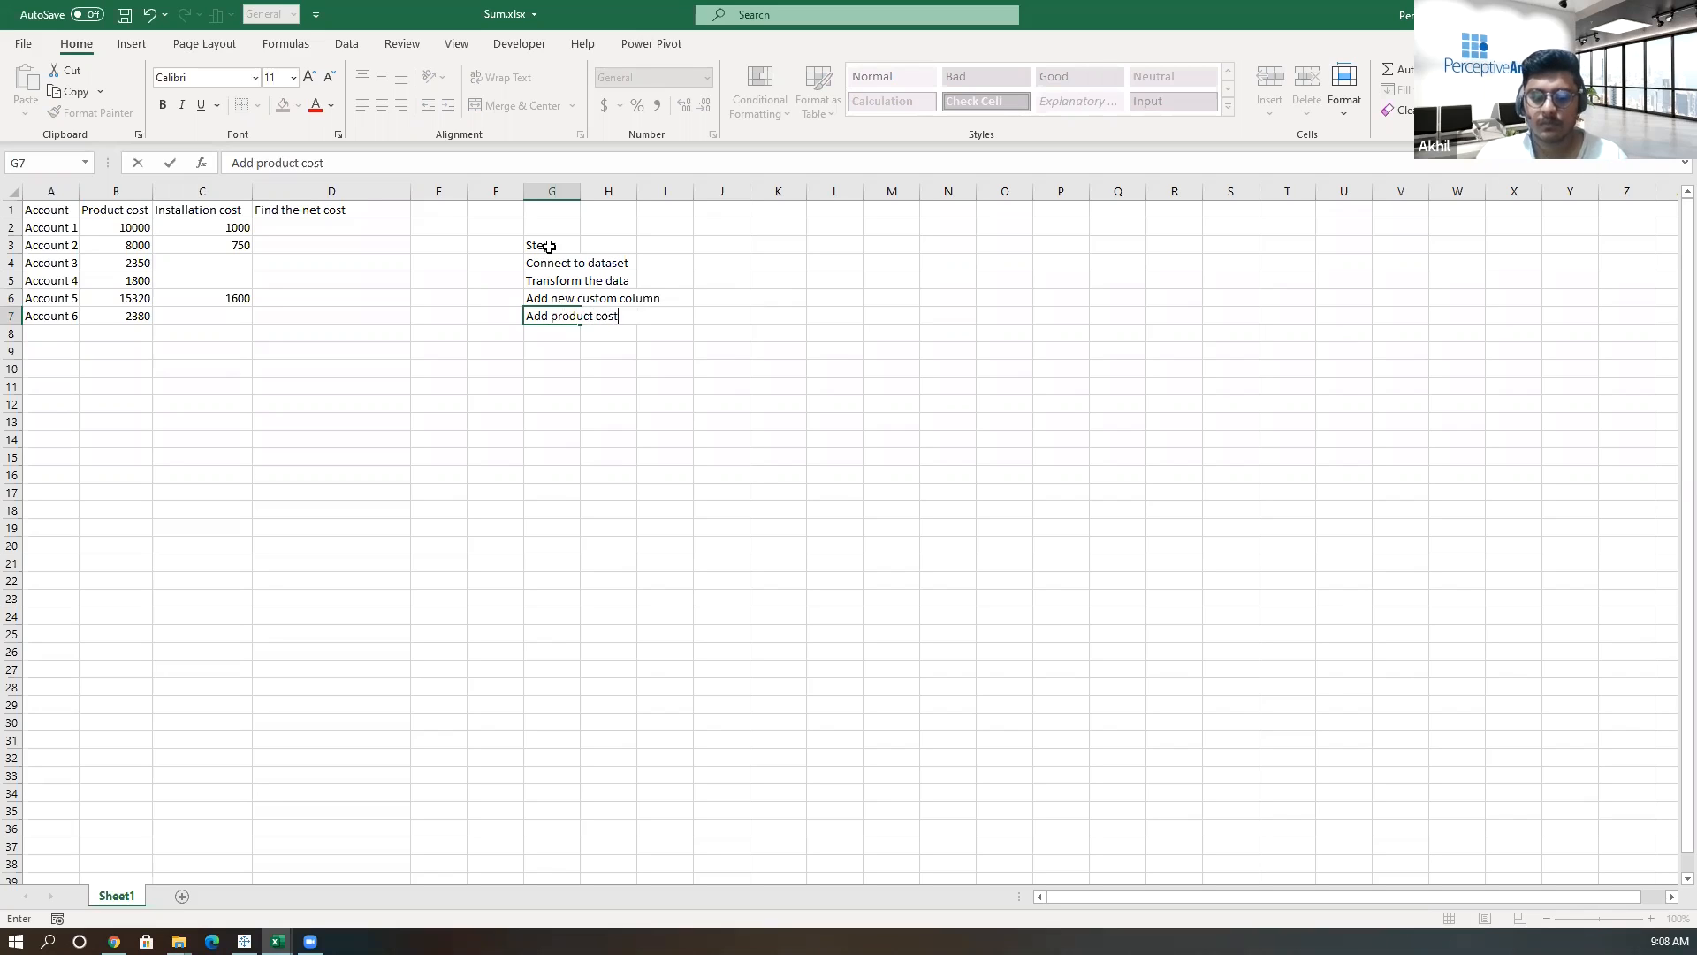
{"action": "type", "text": " and installation cost."}
{"action": "key", "text": "Return"}
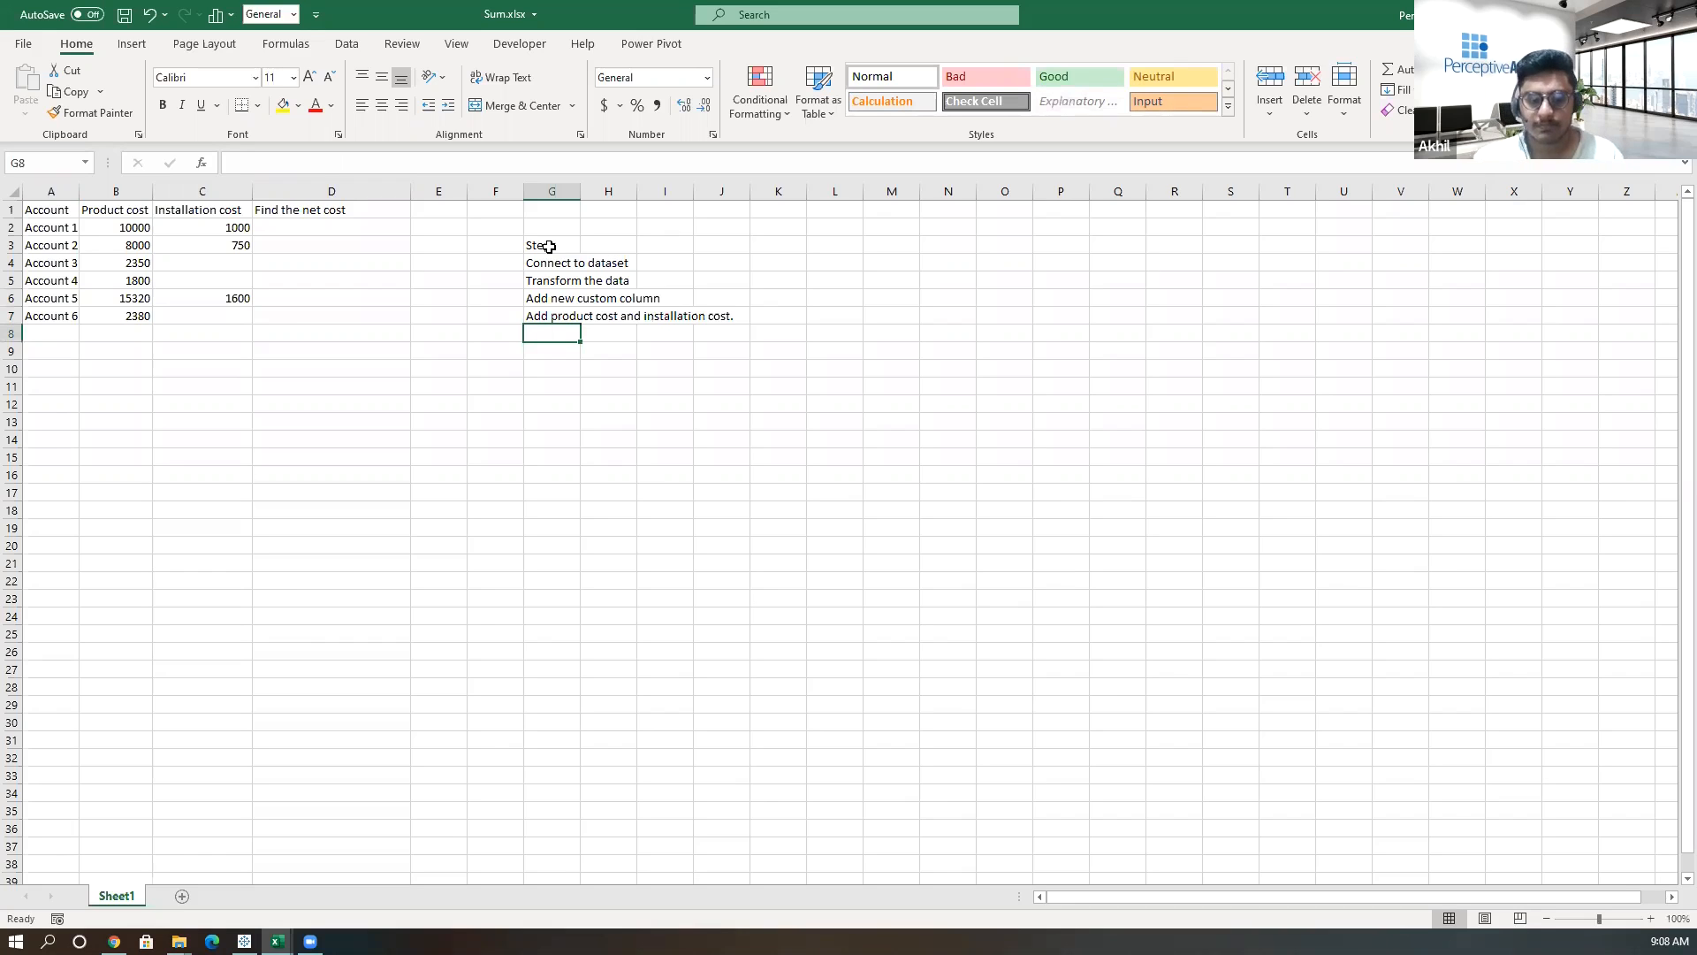
Enter 'Close and load' in cell G8 as the fifth step.
{"action": "type", "text": "Closea"}
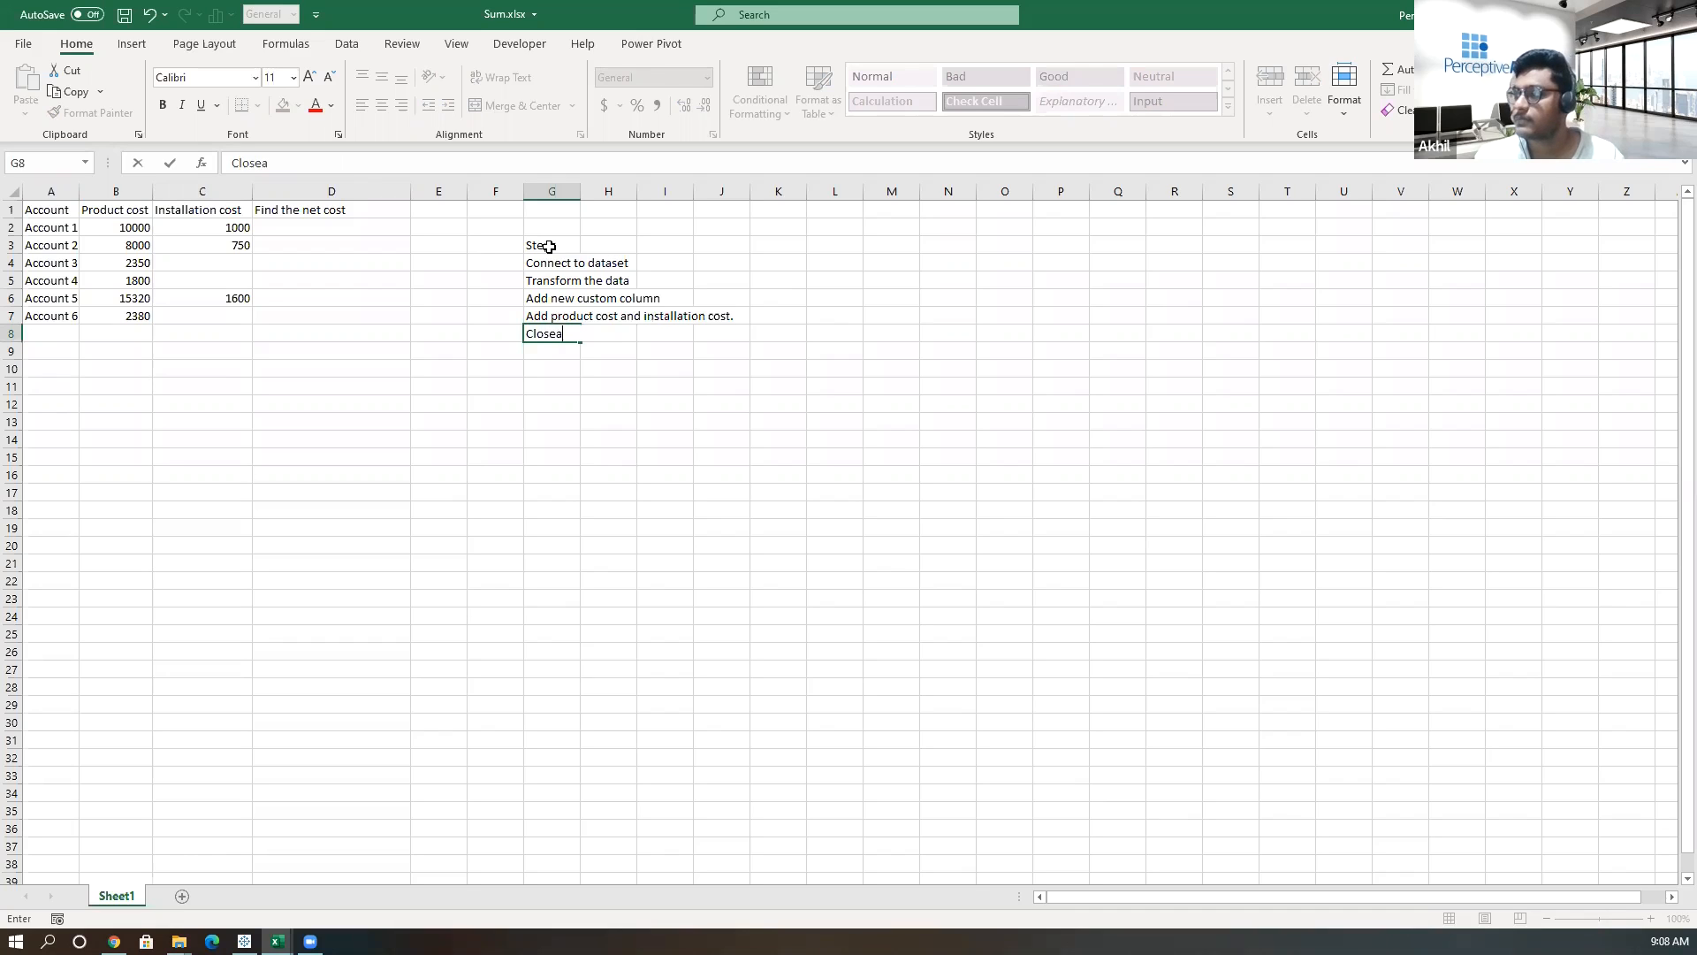
{"action": "key", "text": "BackSpace"}
{"action": "type", "text": "andload"}
{"action": "key", "text": "Return"}
{"action": "key", "text": "Up"}
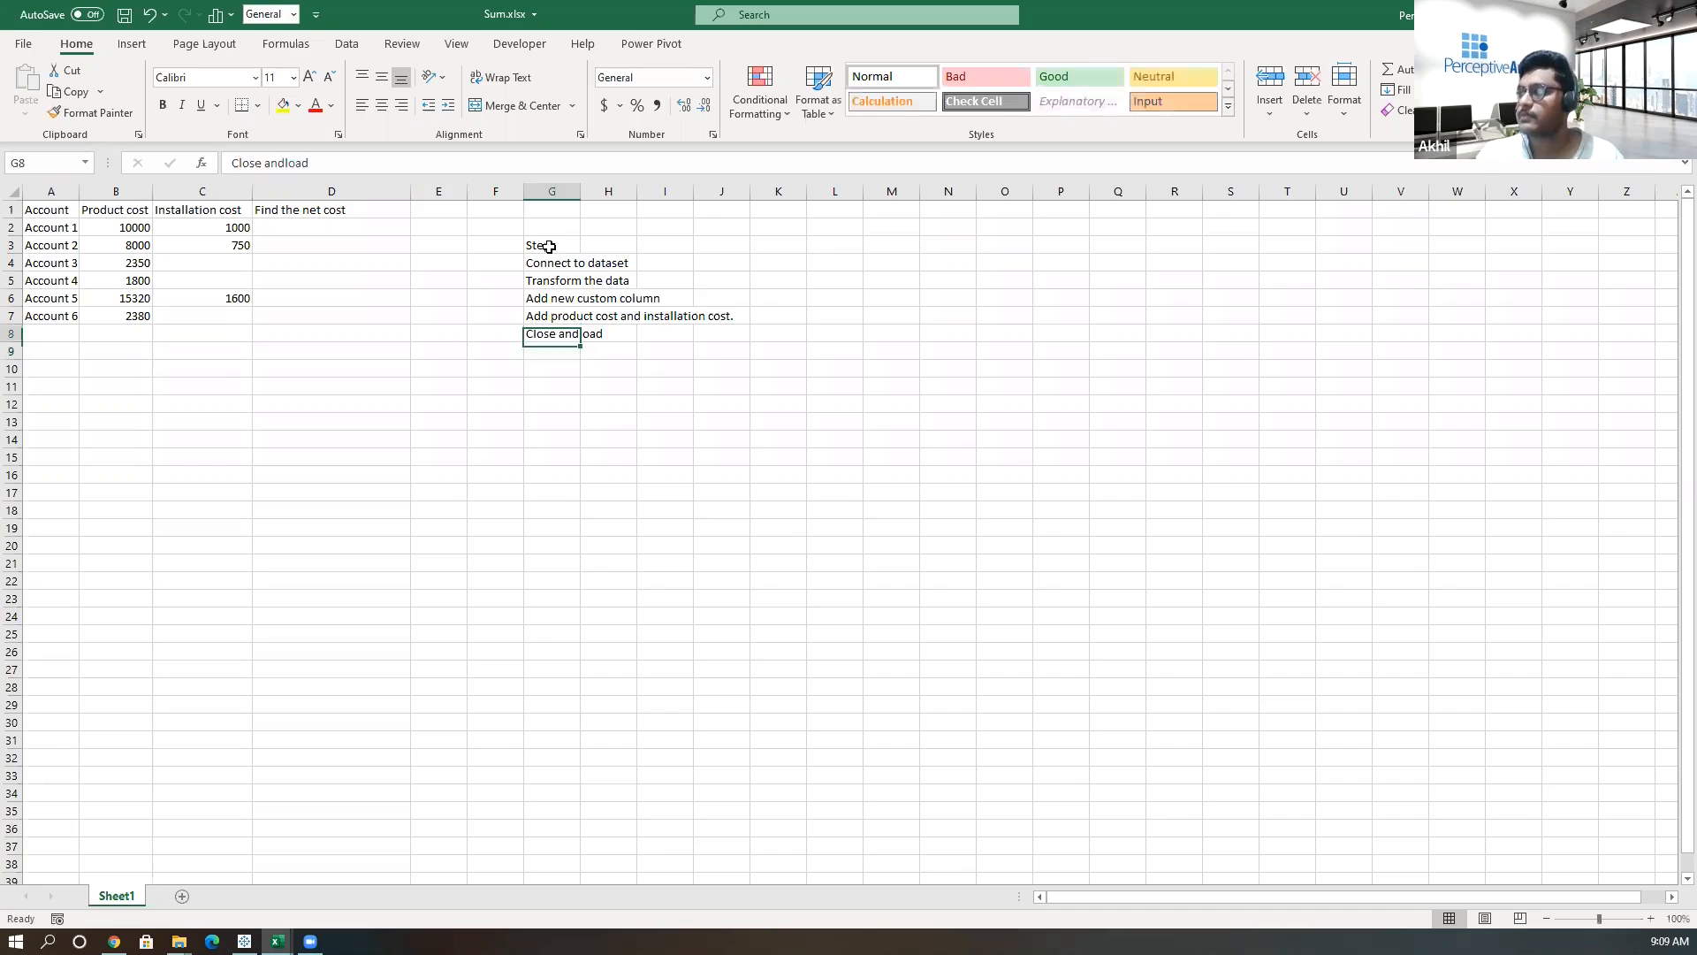
{"action": "left_click", "coordinate": [285, 164]}
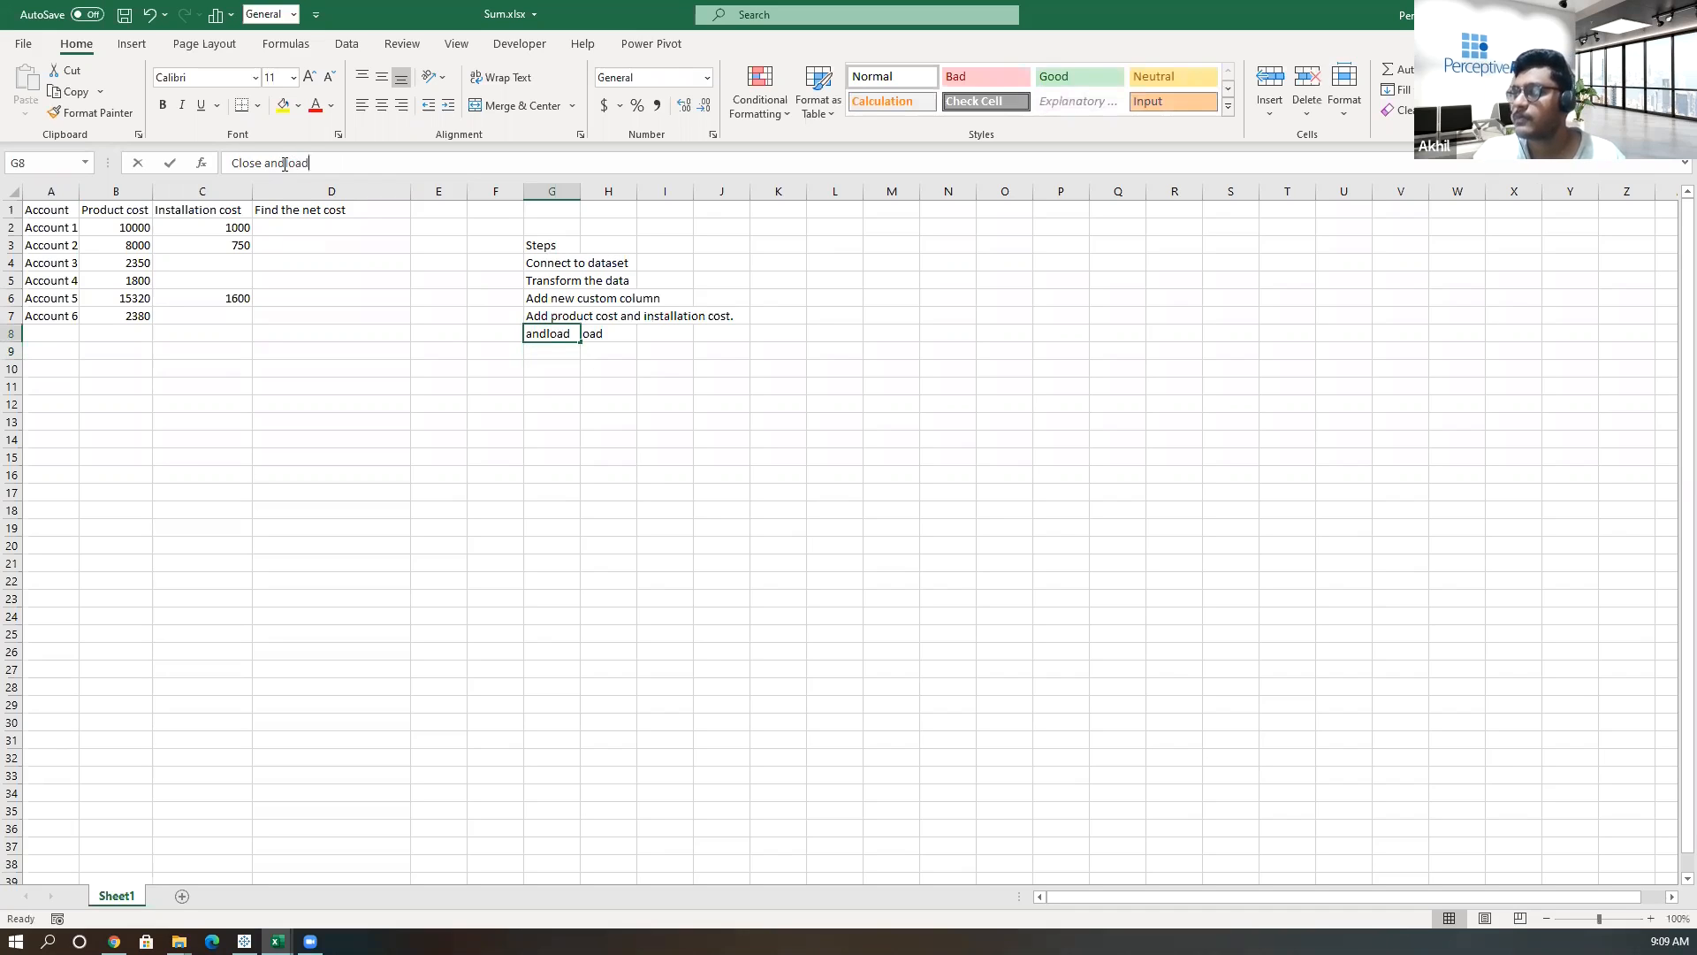
{"action": "key", "text": "Return"}
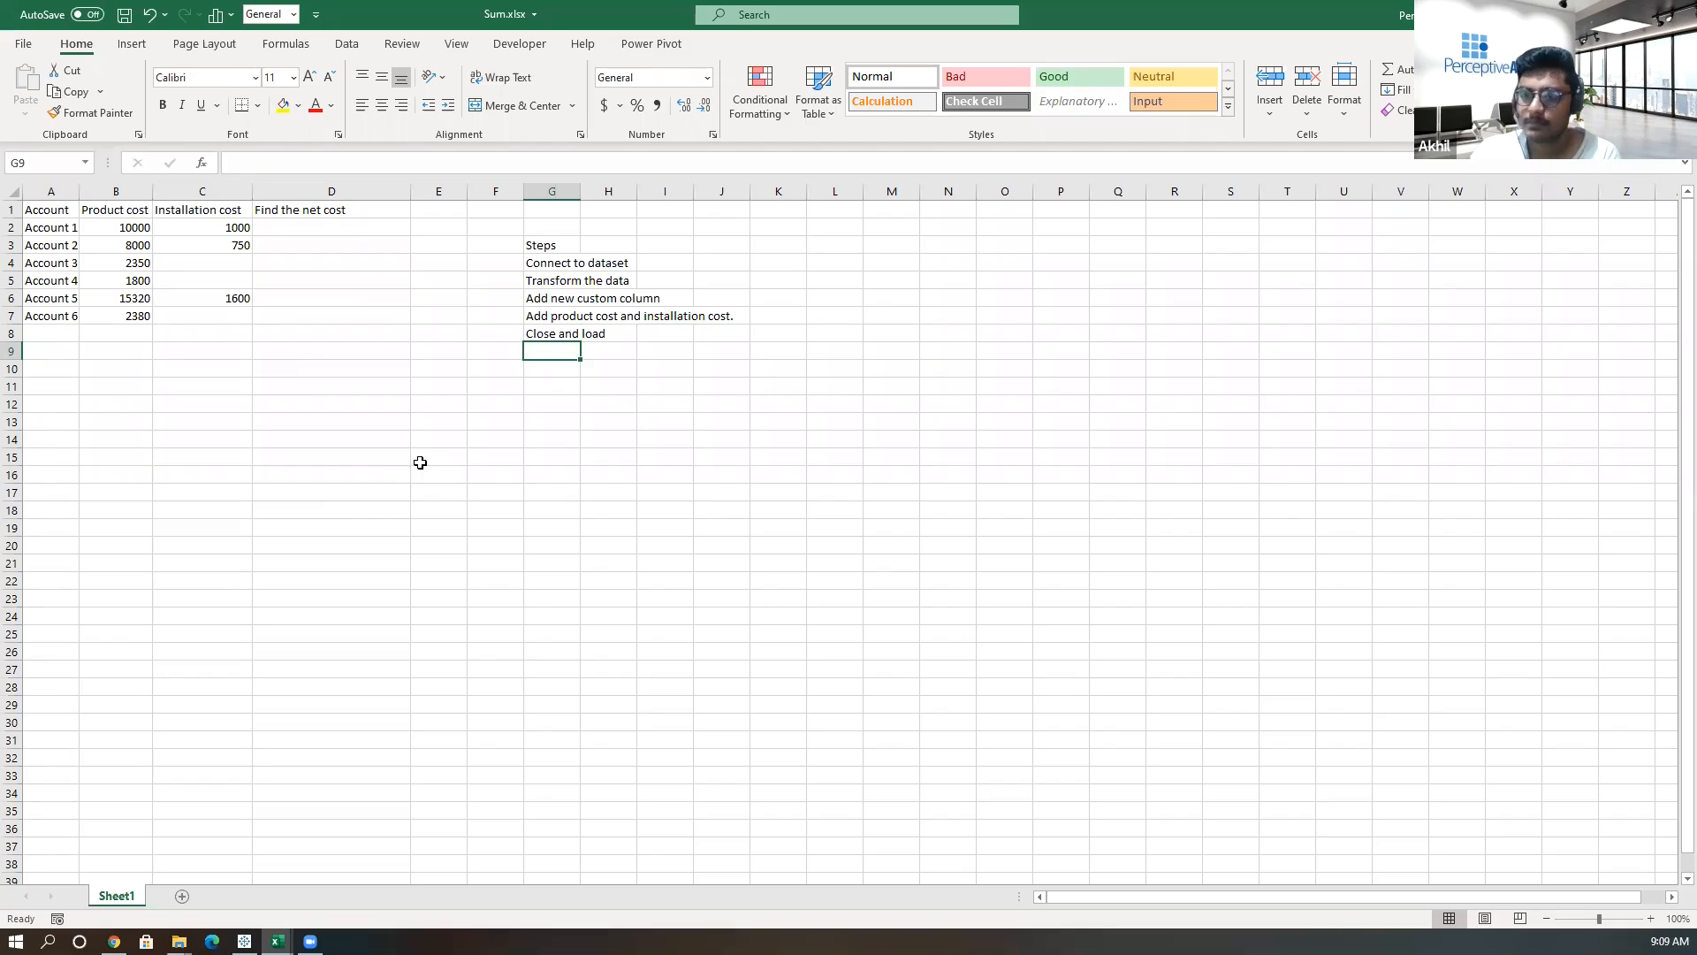
{"action": "left_click", "coordinate": [515, 264]}
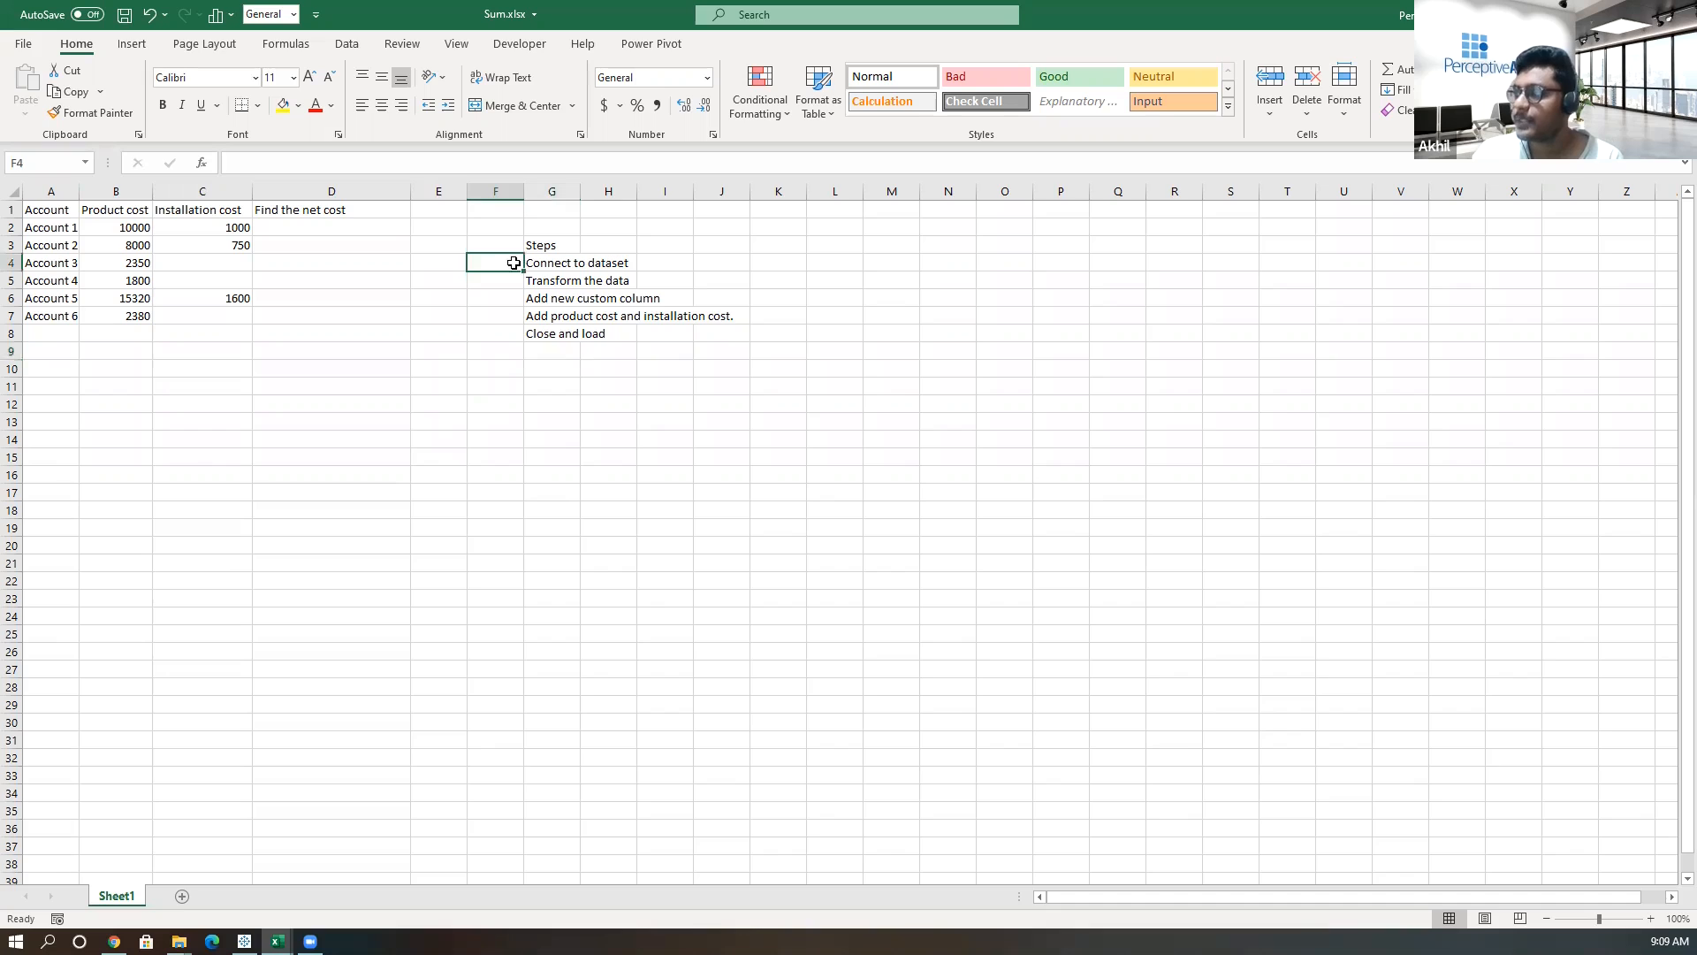
{"action": "left_click", "coordinate": [498, 280]}
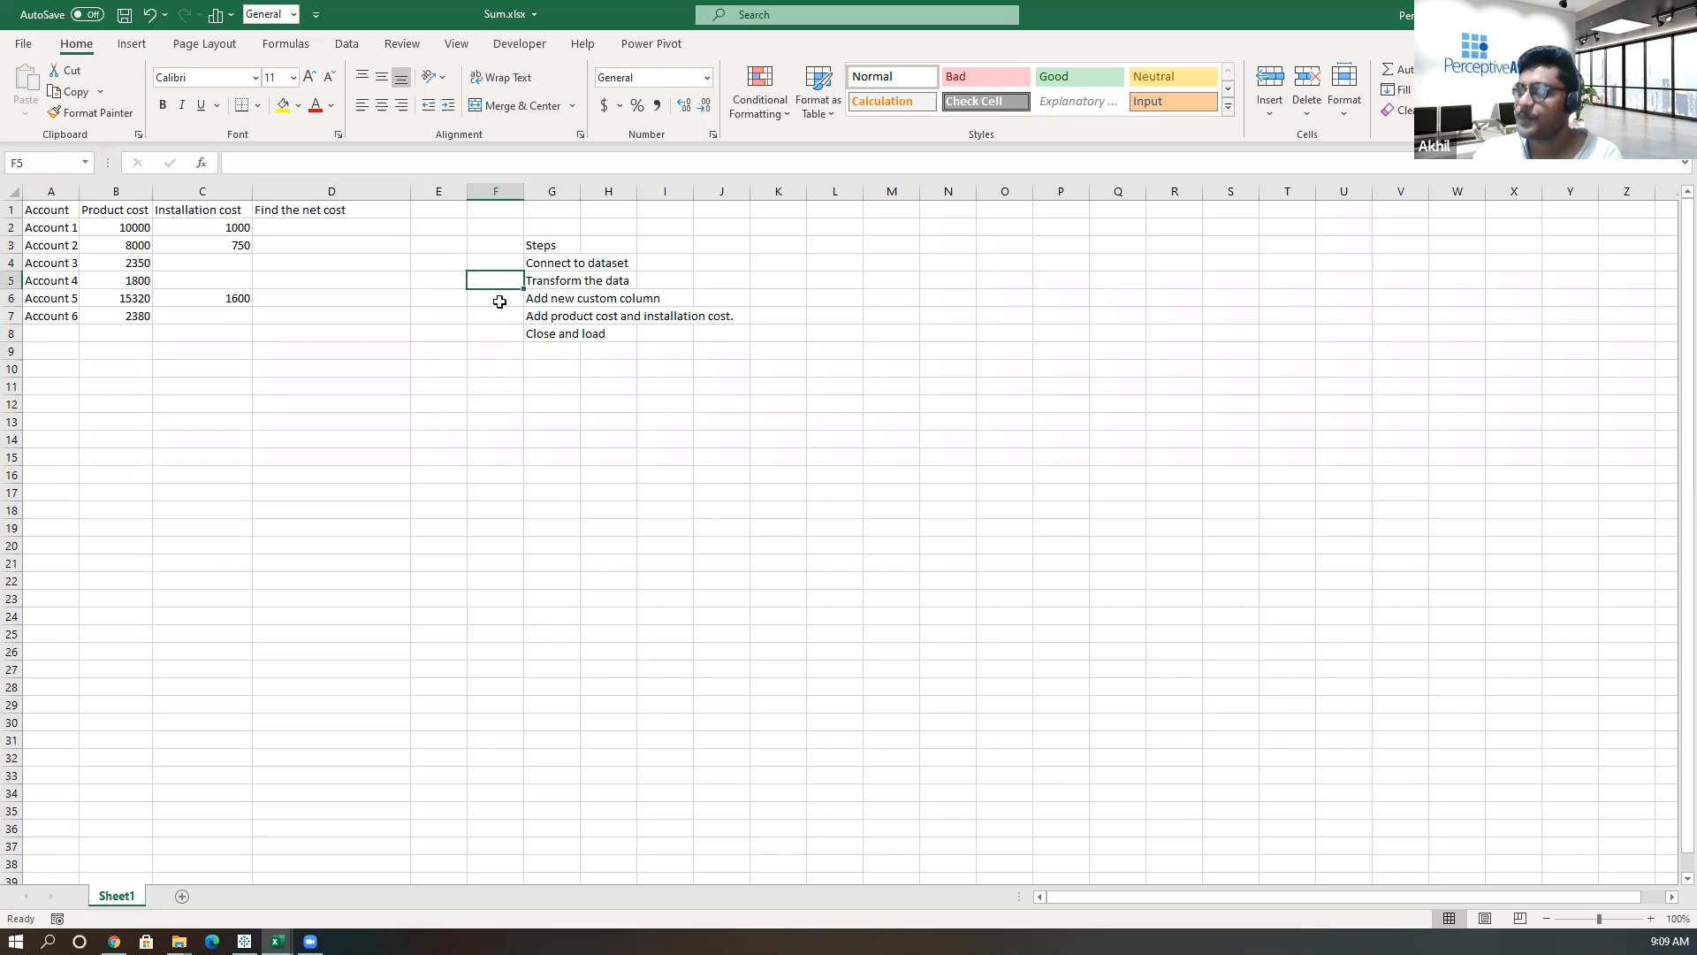
{"action": "left_click", "coordinate": [496, 300]}
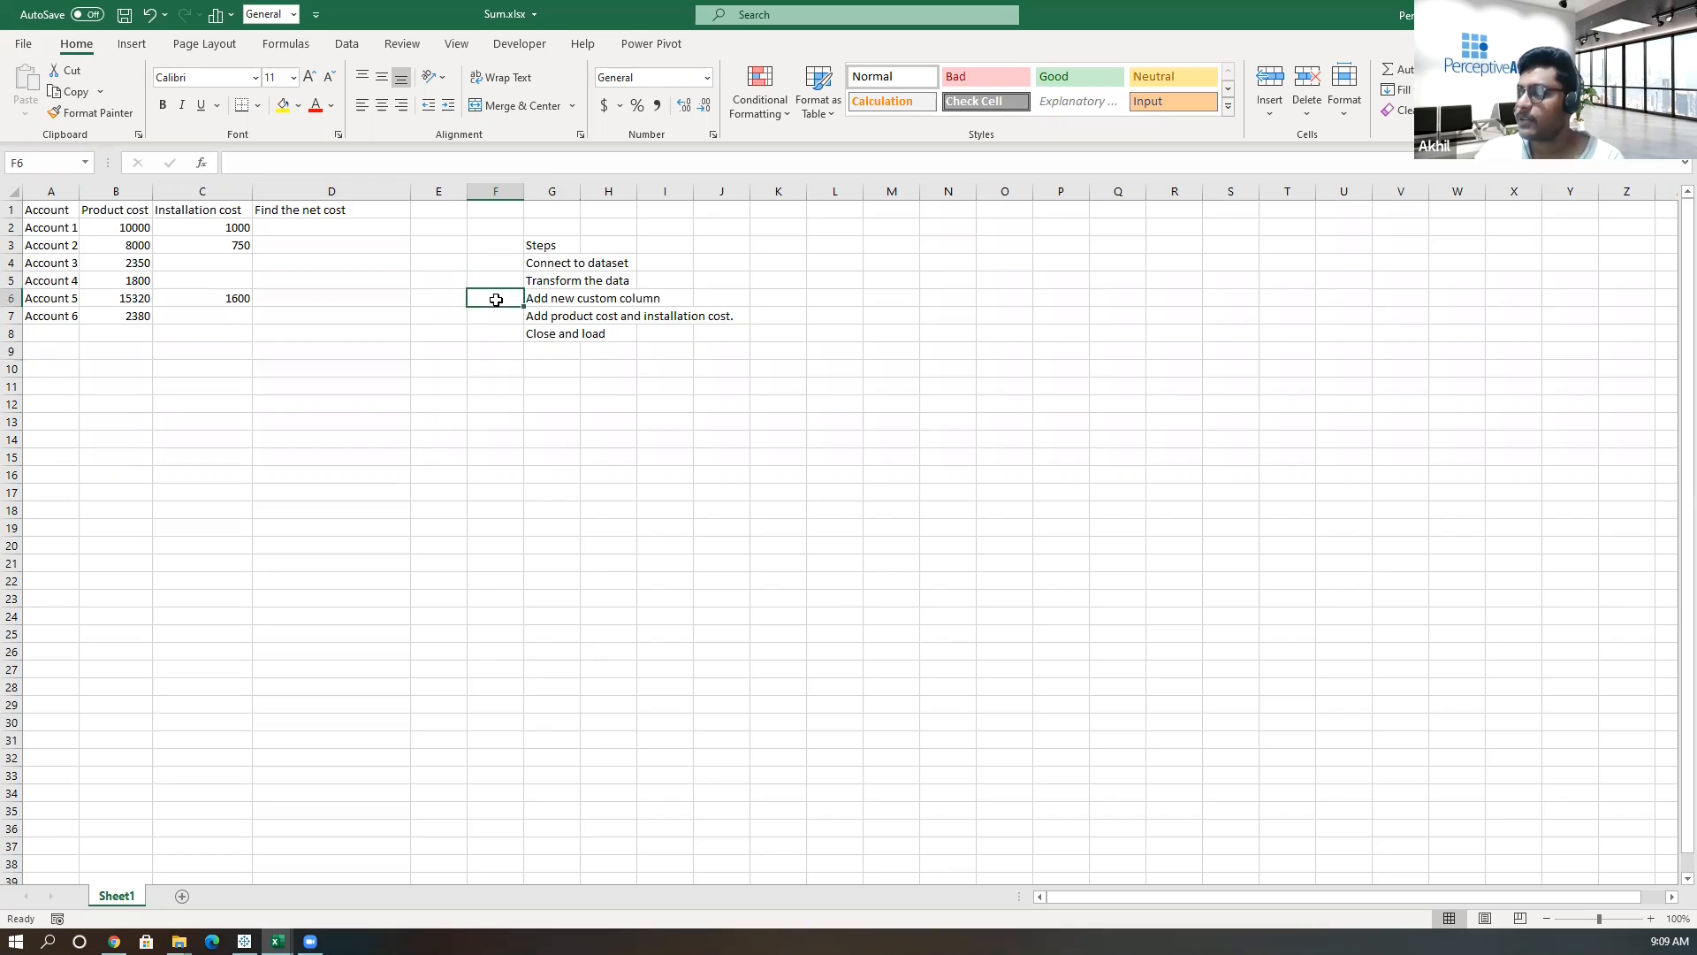
{"action": "left_click", "coordinate": [538, 317]}
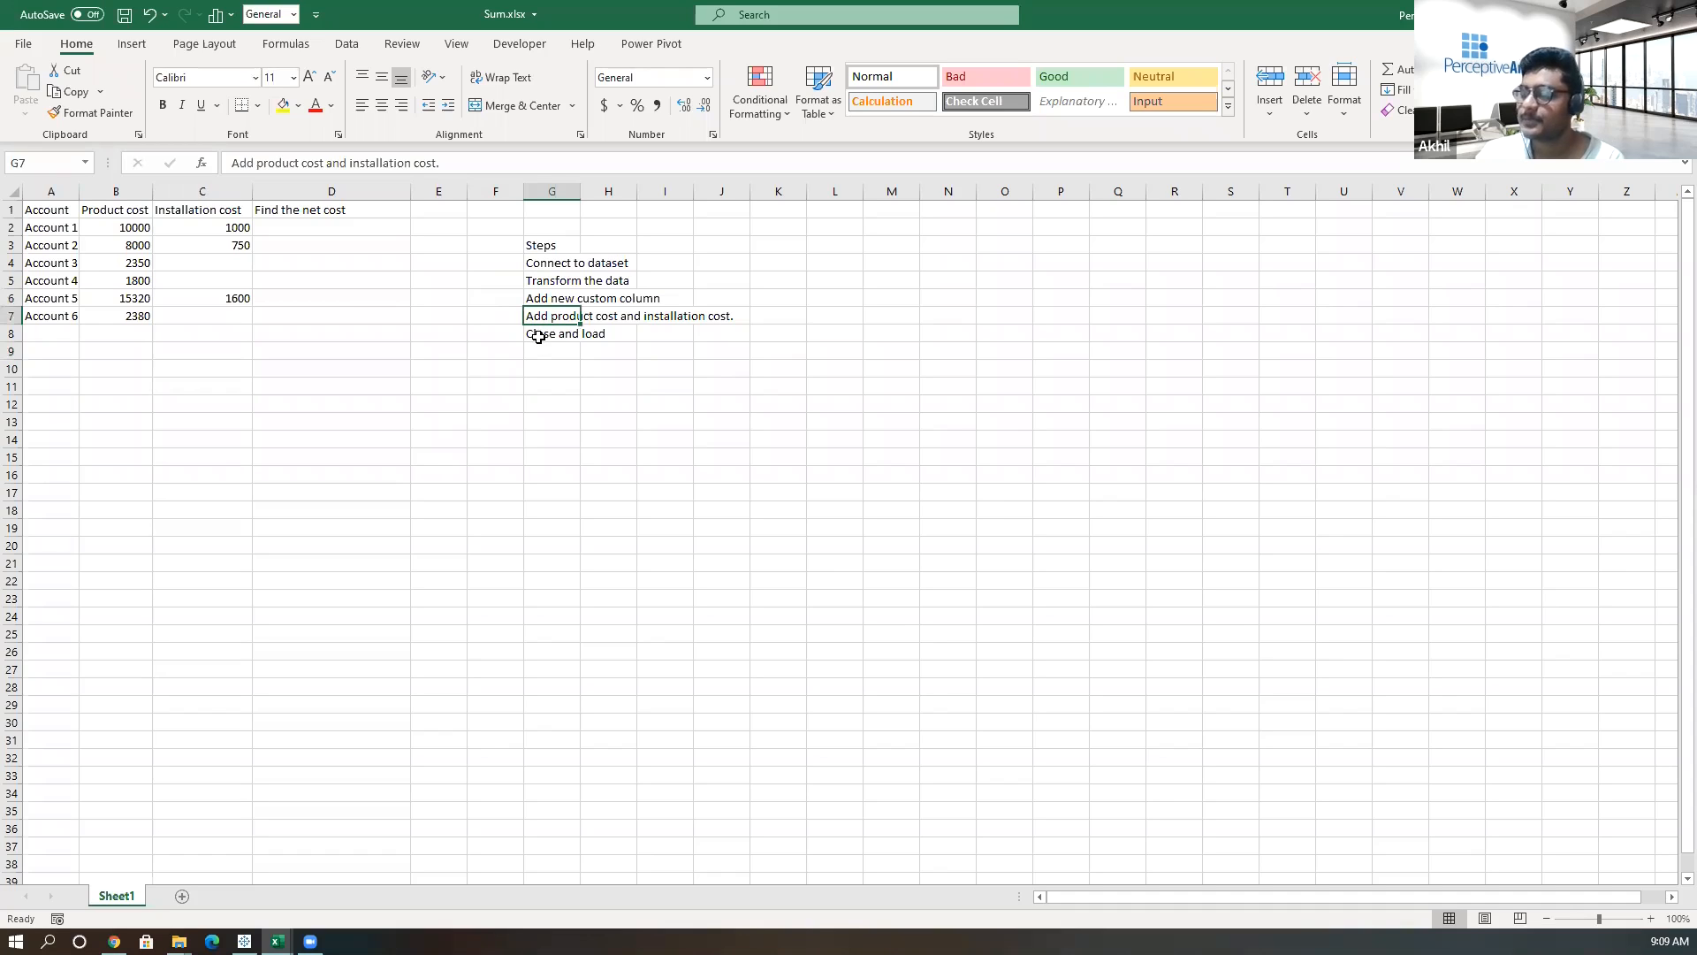
{"action": "left_click", "coordinate": [539, 337]}
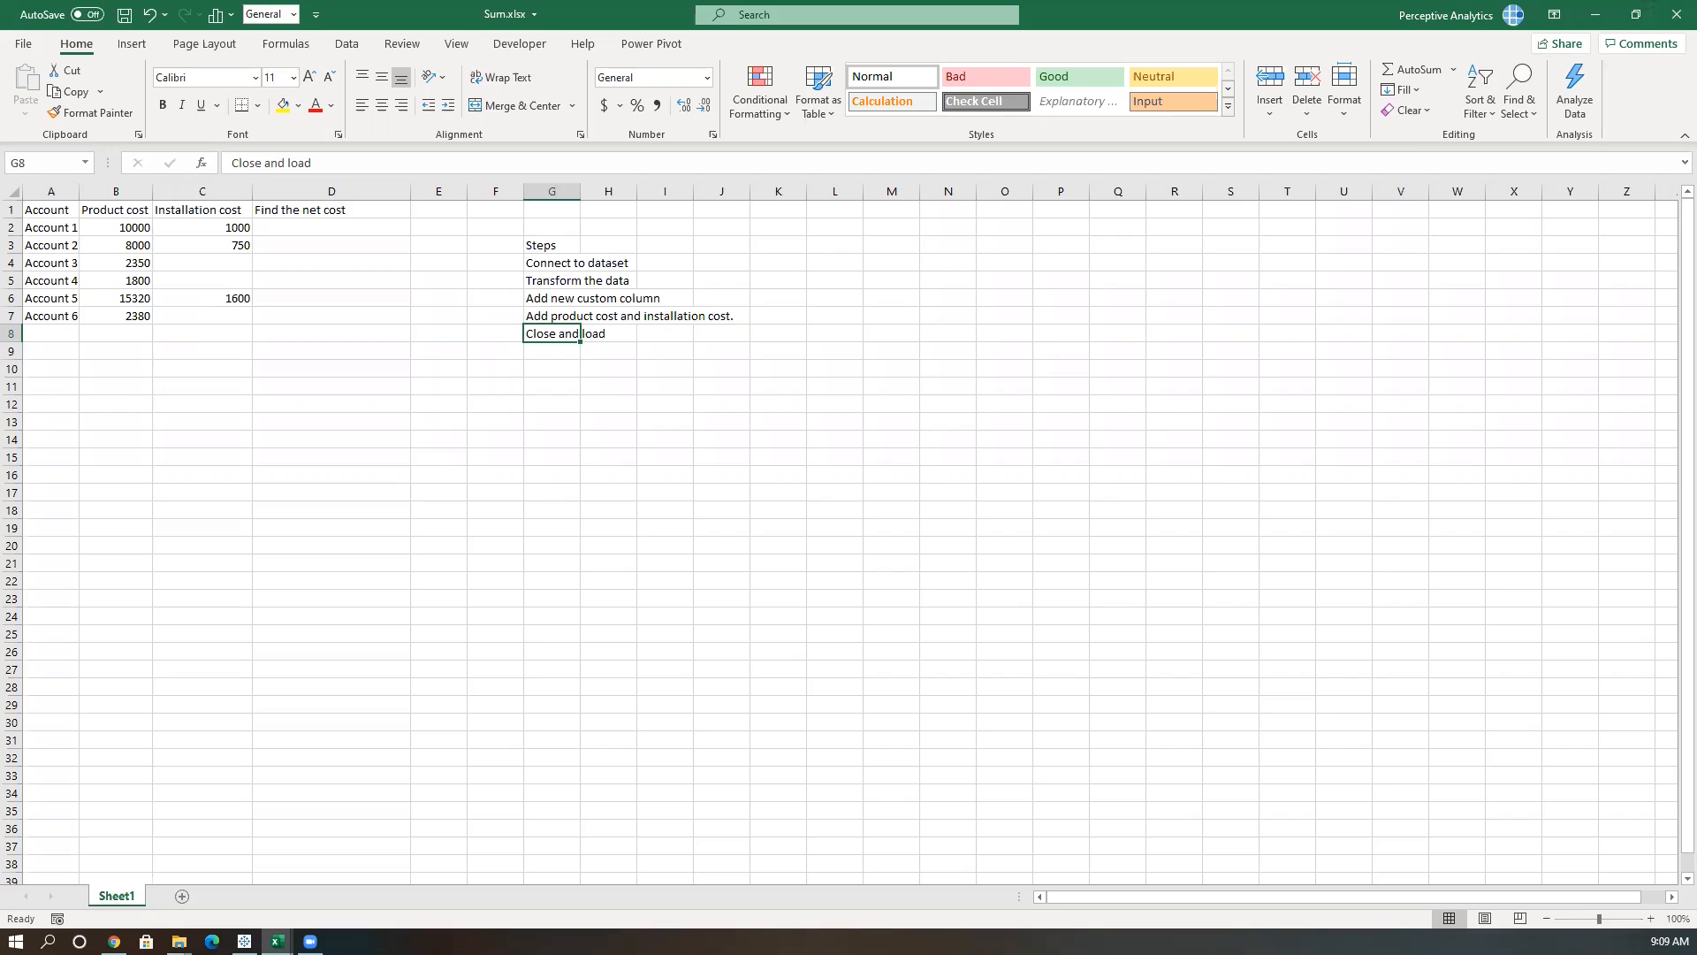
{"action": "left_click", "coordinate": [496, 365]}
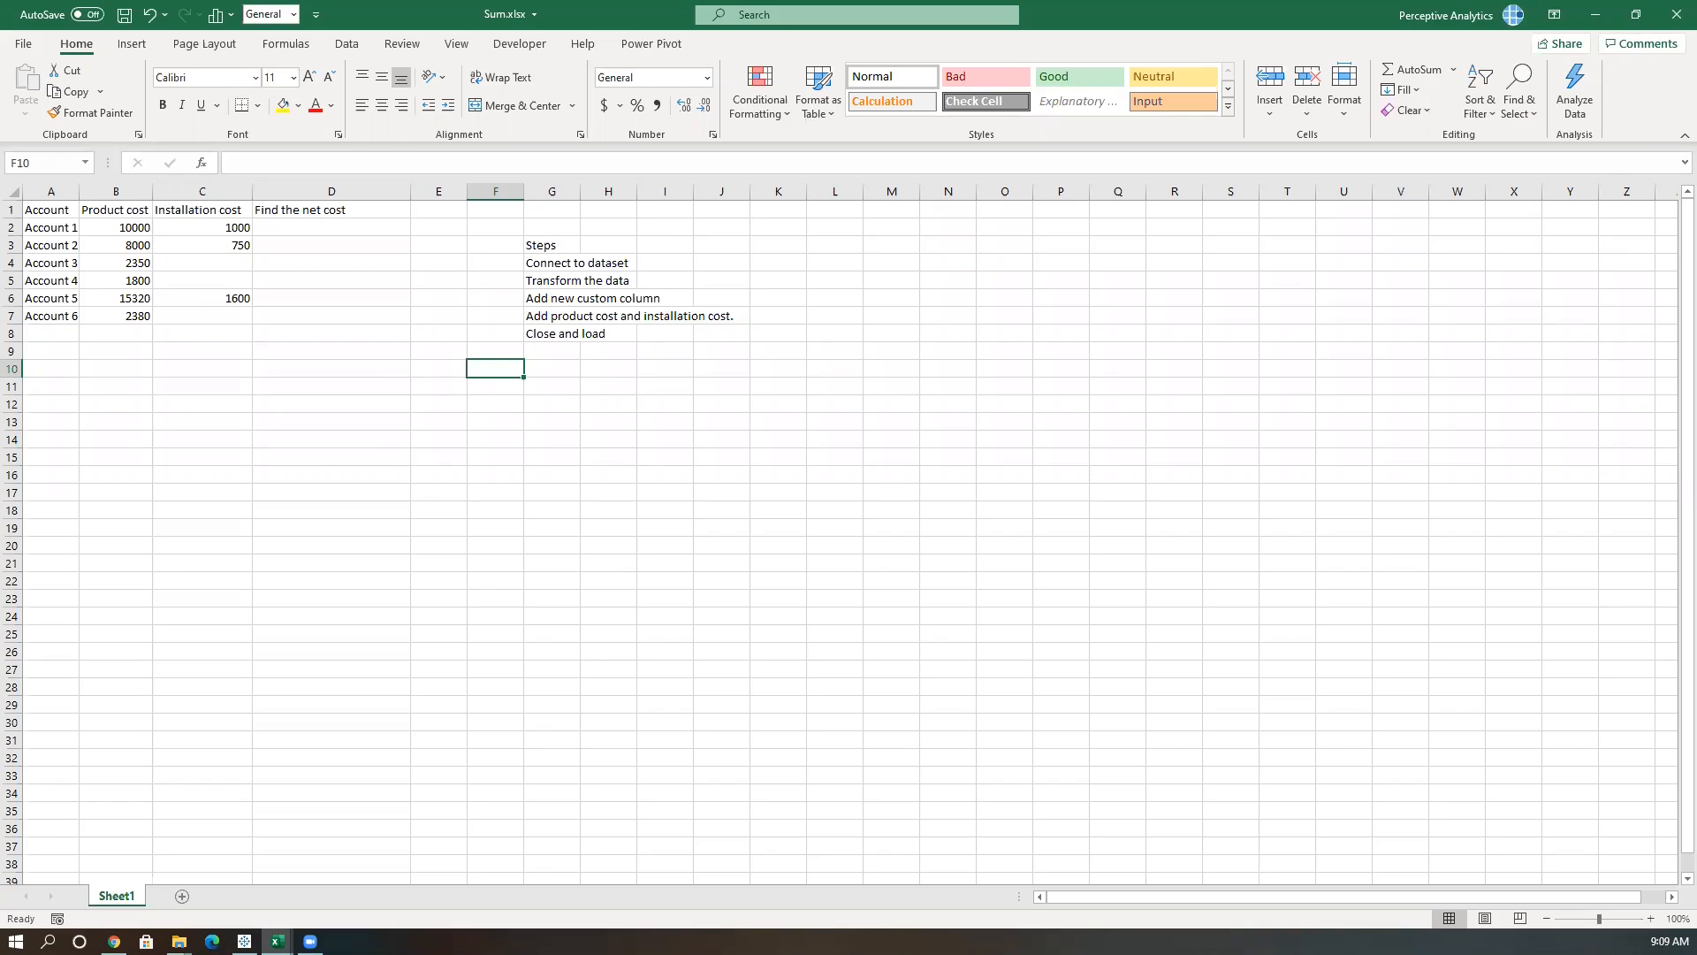
{"action": "left_click", "coordinate": [187, 265]}
{"action": "left_click", "coordinate": [192, 280]}
{"action": "left_click", "coordinate": [208, 316]}
{"action": "left_click", "coordinate": [216, 280]}
{"action": "left_click", "coordinate": [219, 262]}
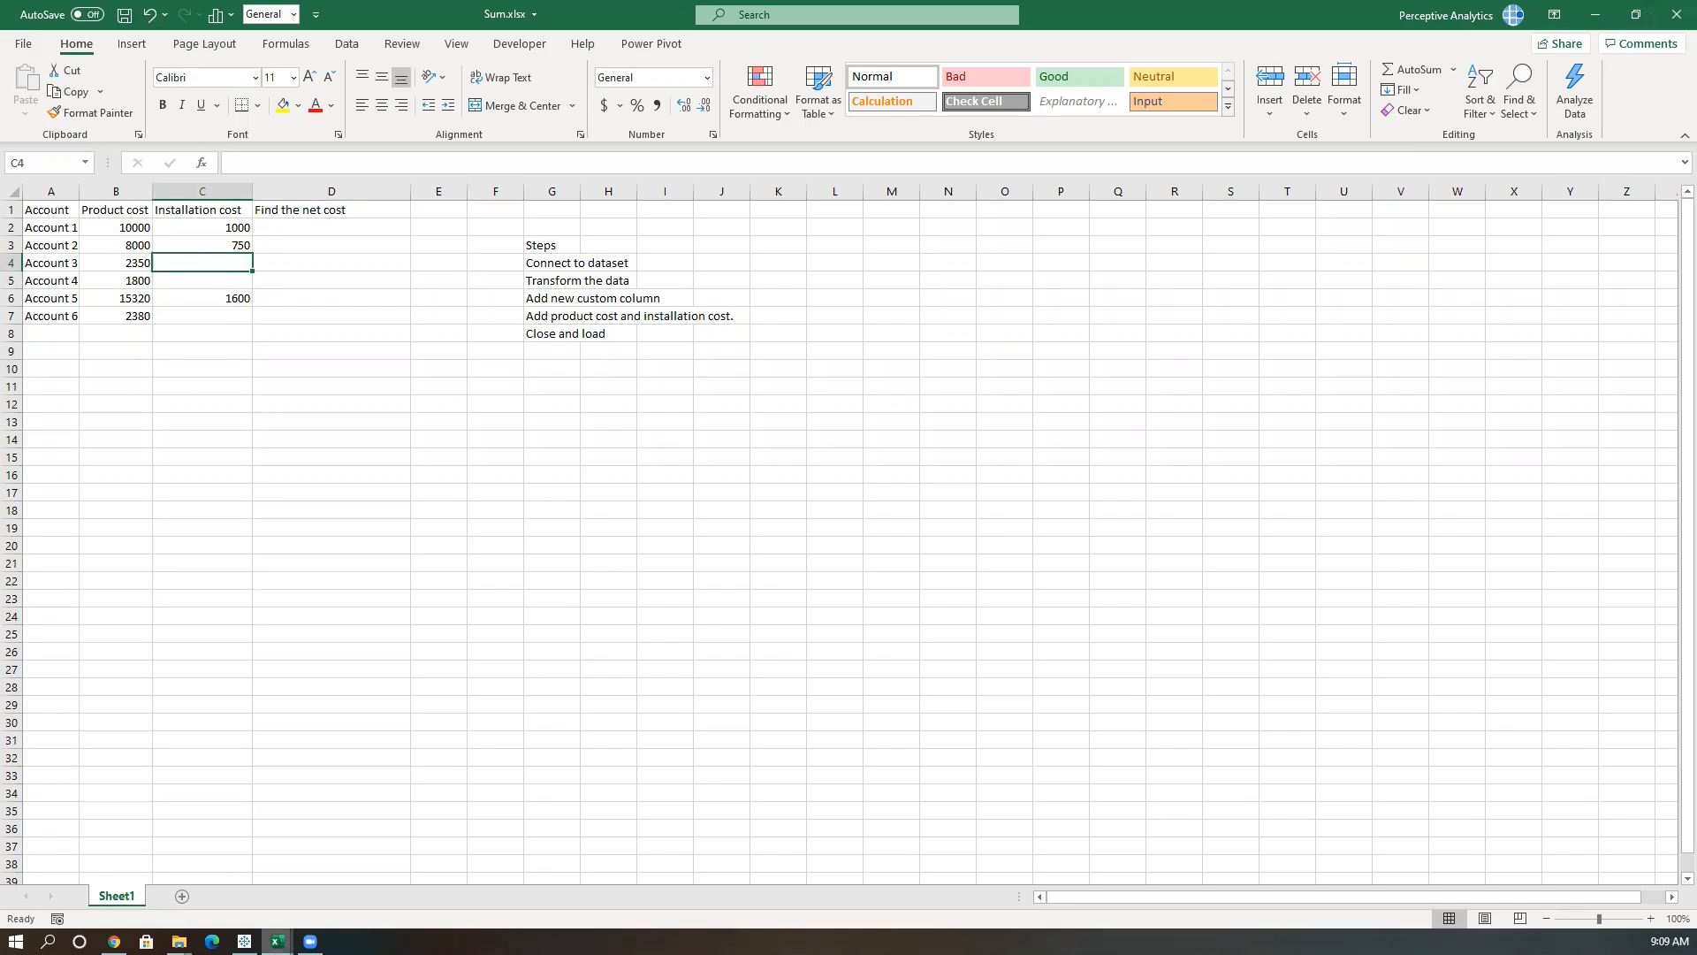
Switch to the Working file.xlsx workbook and start a Get Data import from an Excel workbook.
{"action": "mouse_move", "coordinate": [278, 942]}
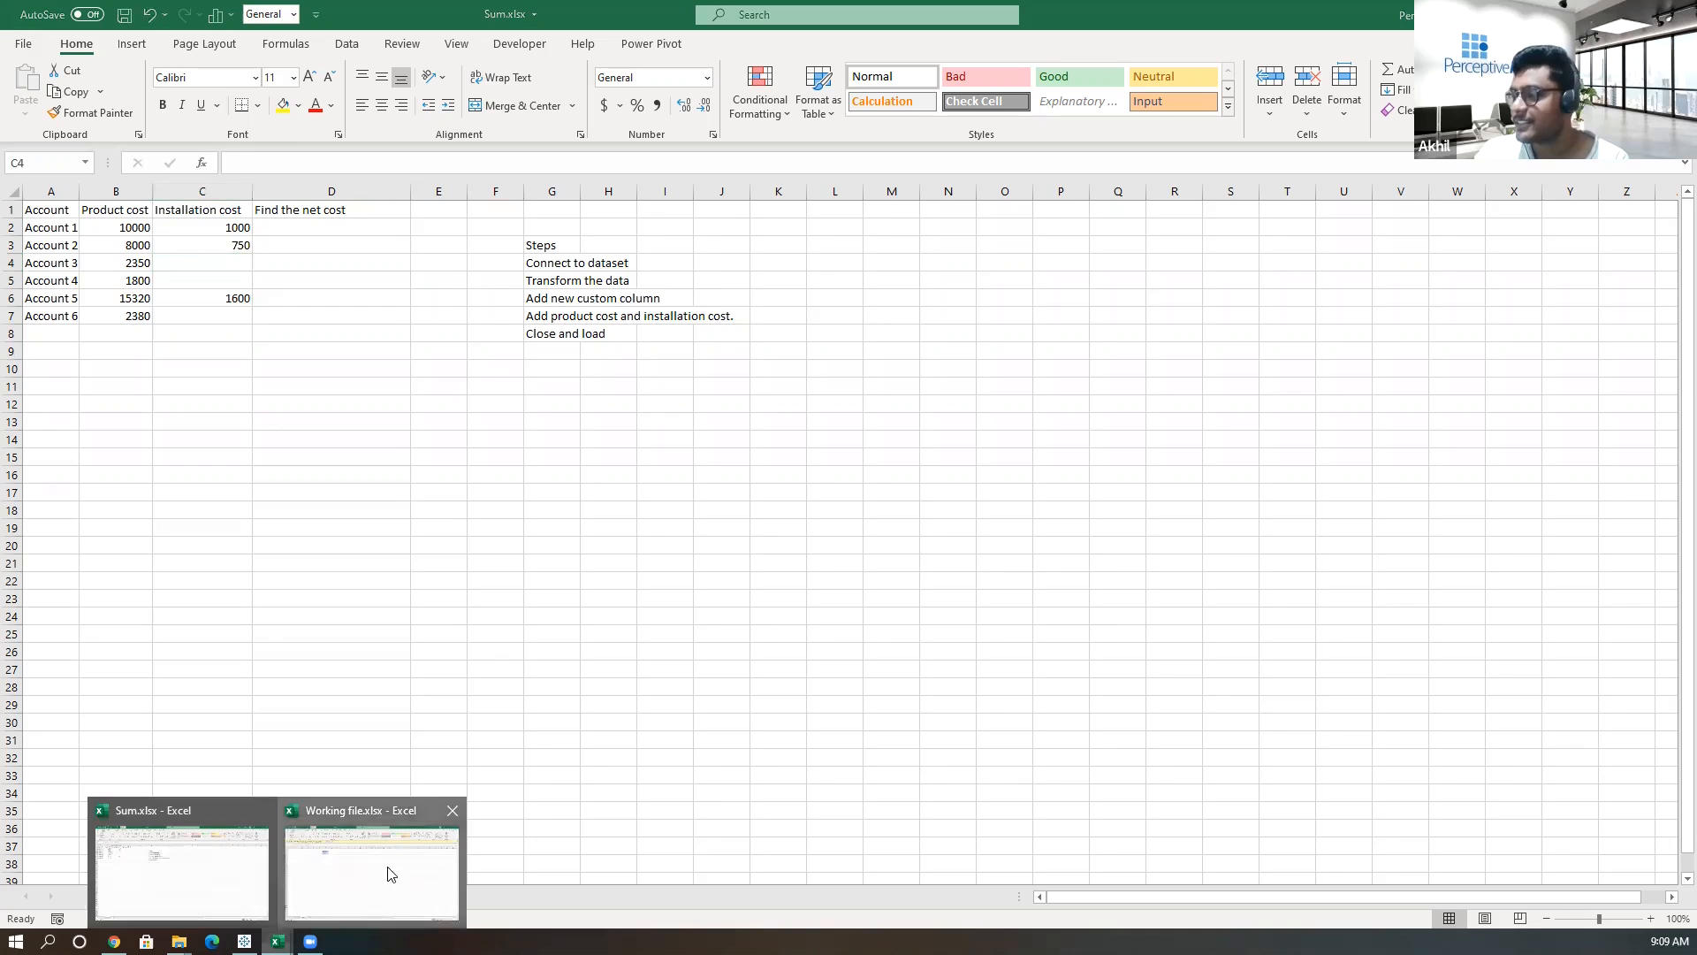
{"action": "left_click", "coordinate": [390, 874]}
{"action": "left_click", "coordinate": [346, 45]}
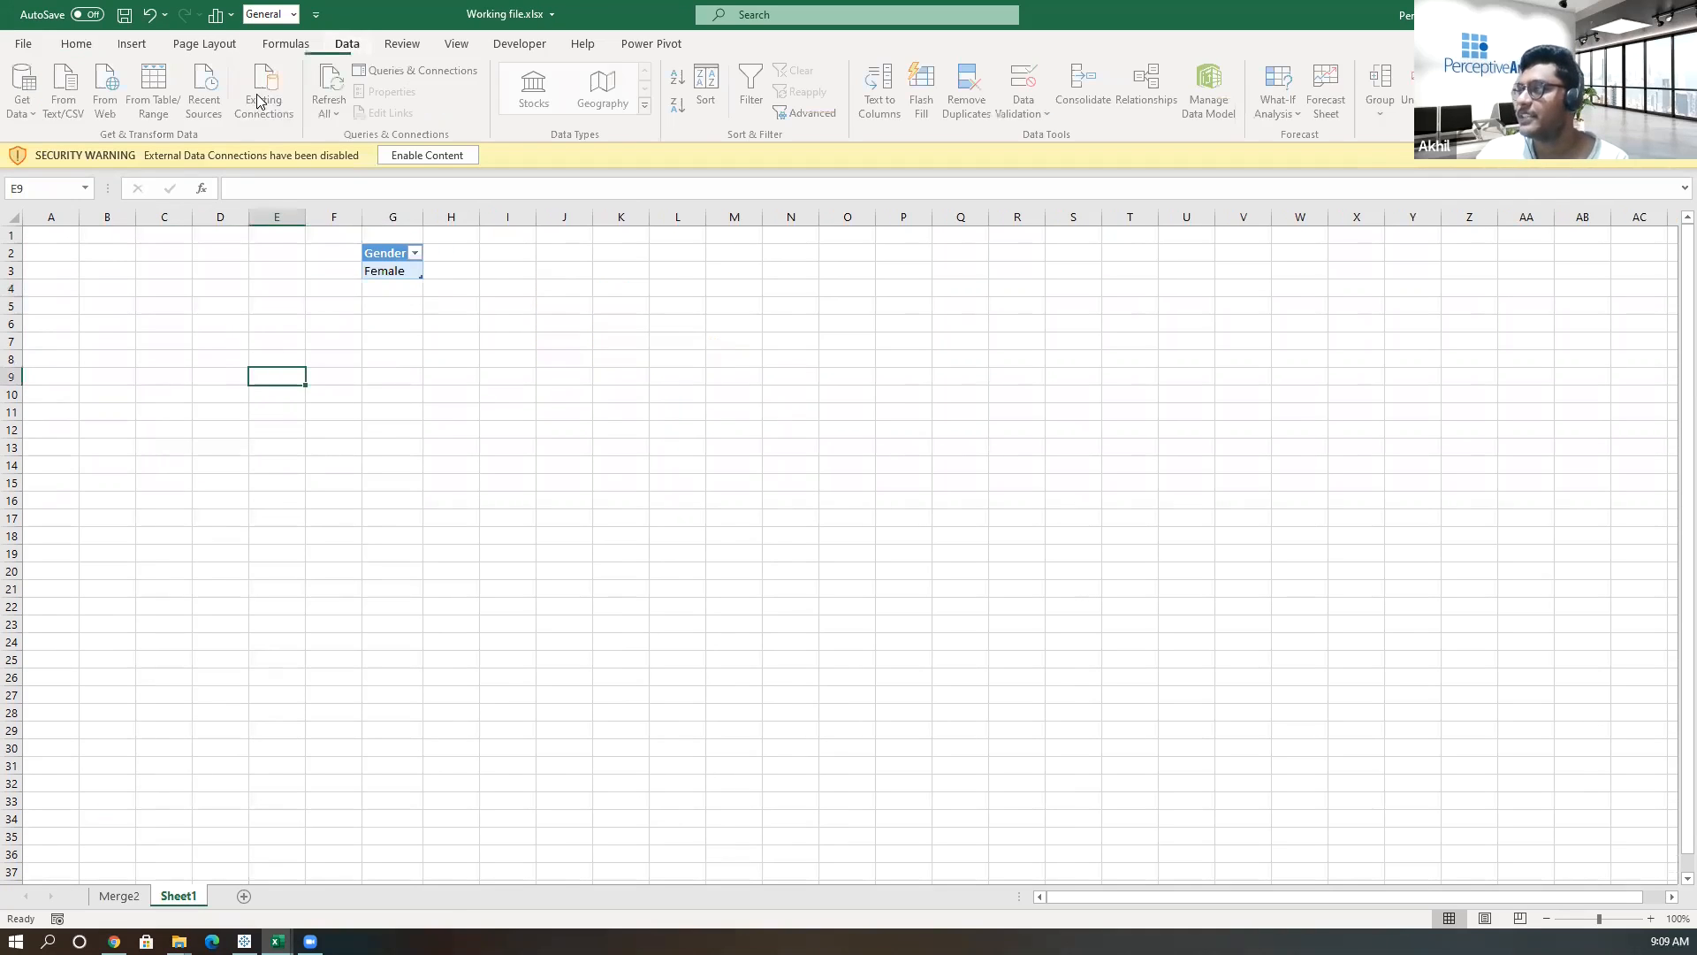
{"action": "left_click", "coordinate": [25, 92]}
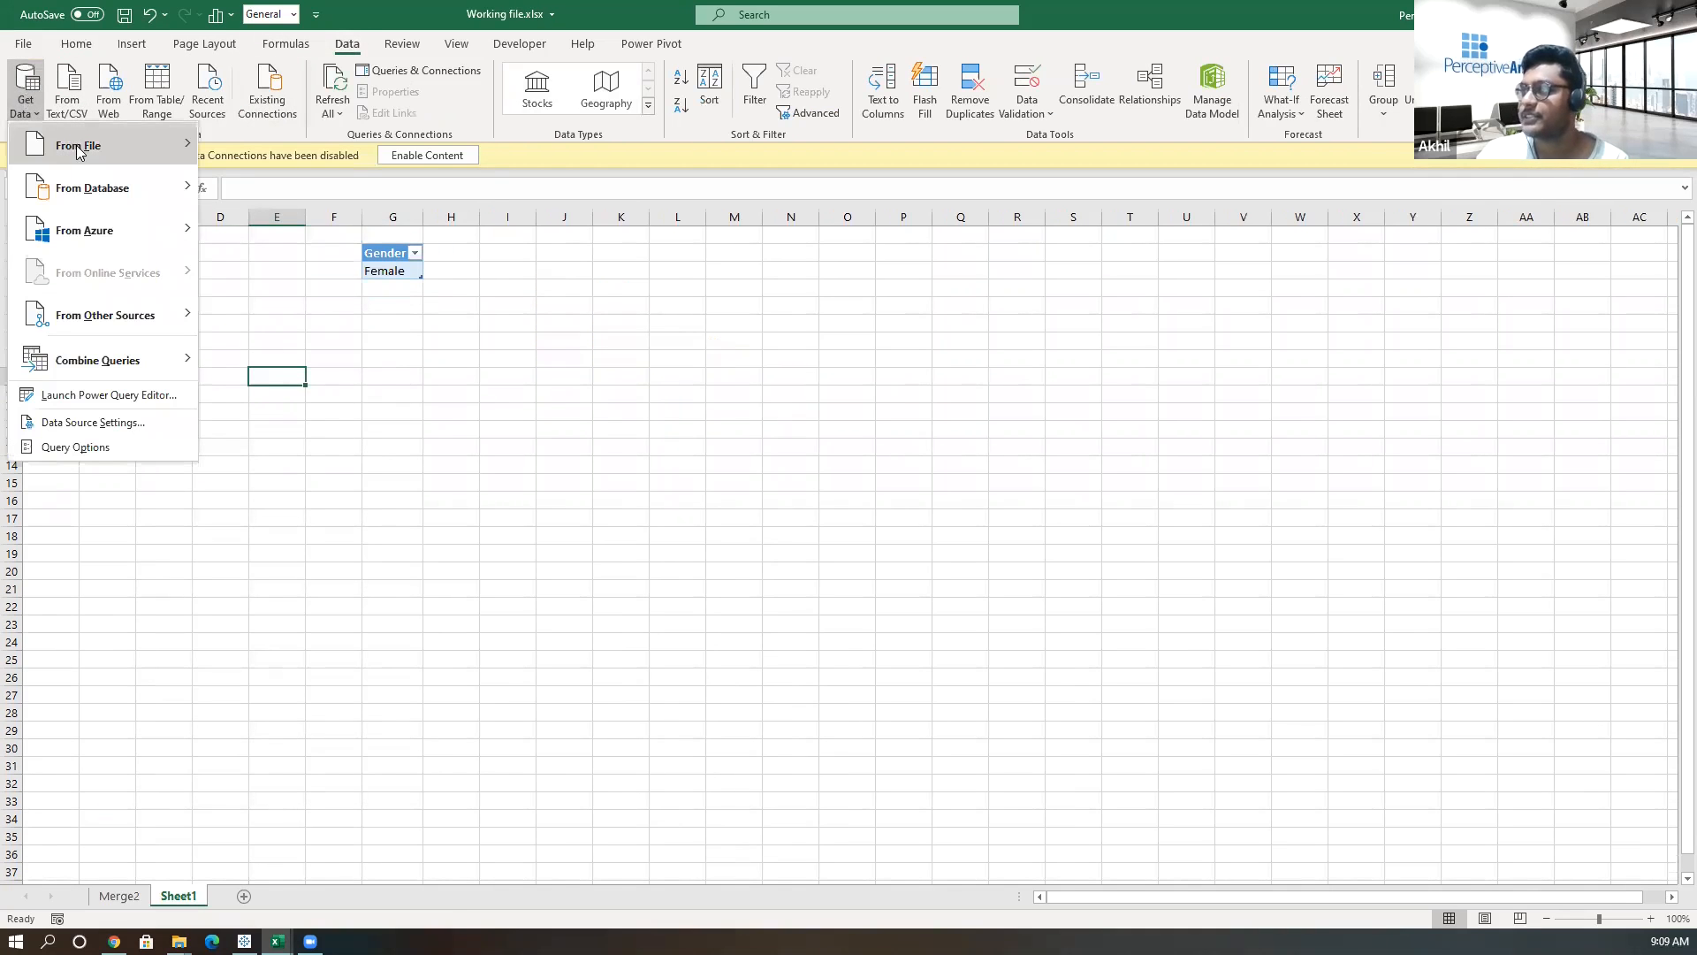
{"action": "mouse_move", "coordinate": [72, 148]}
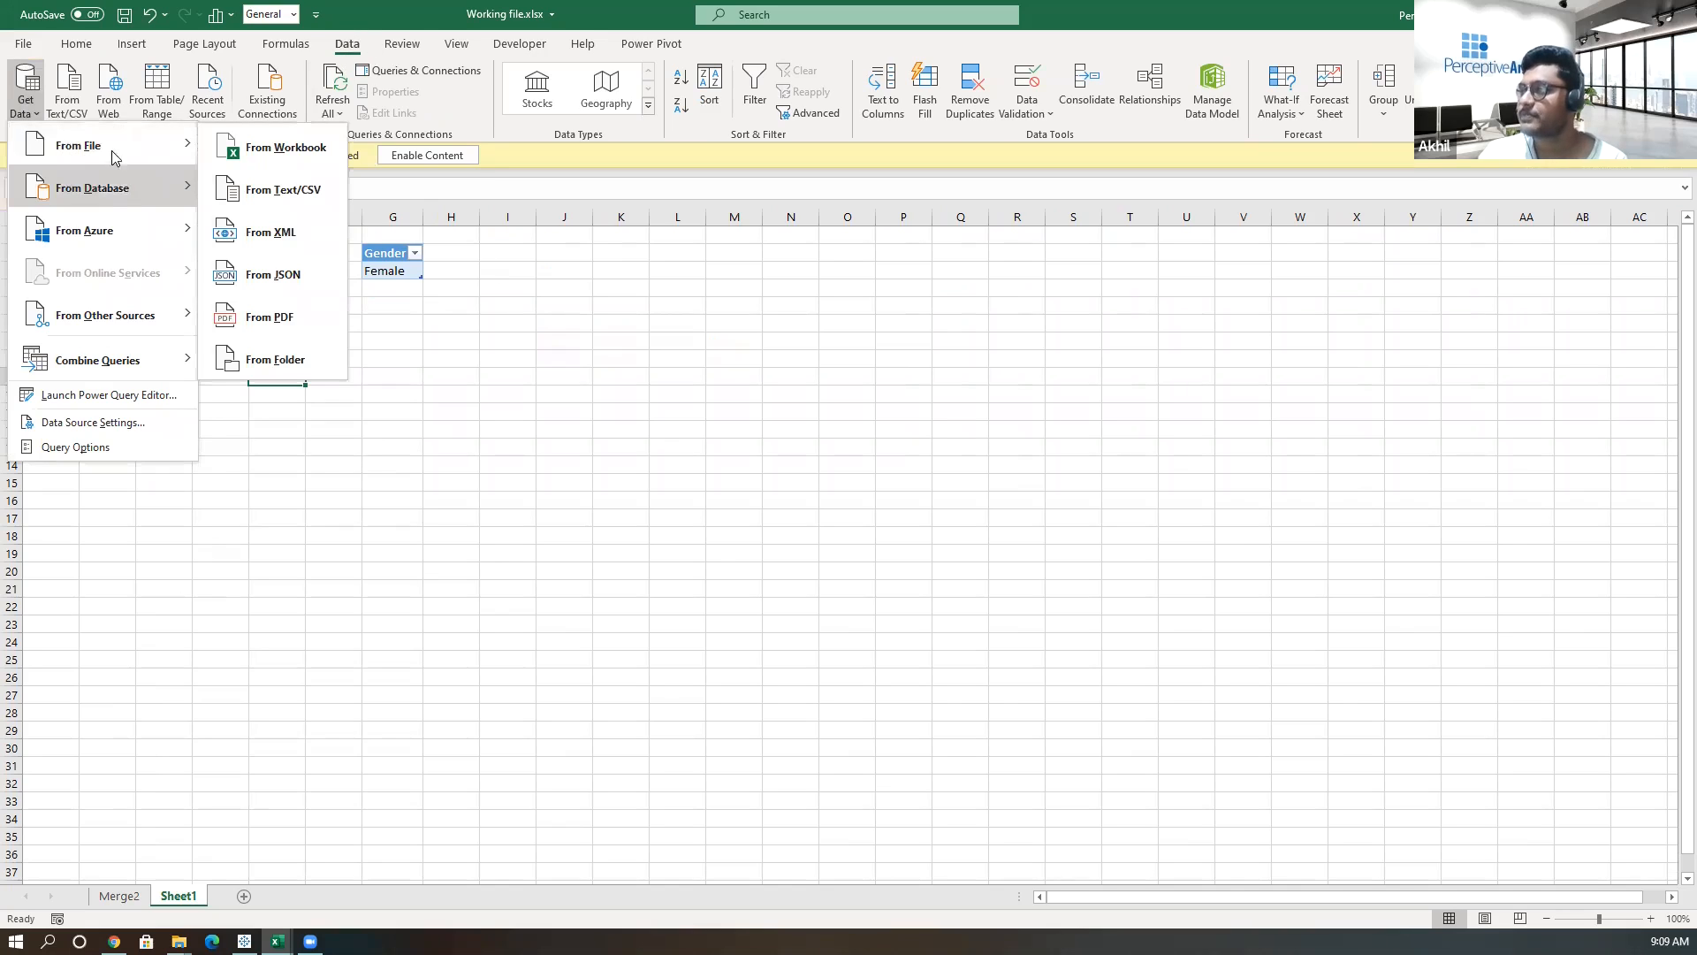
{"action": "left_click", "coordinate": [270, 149]}
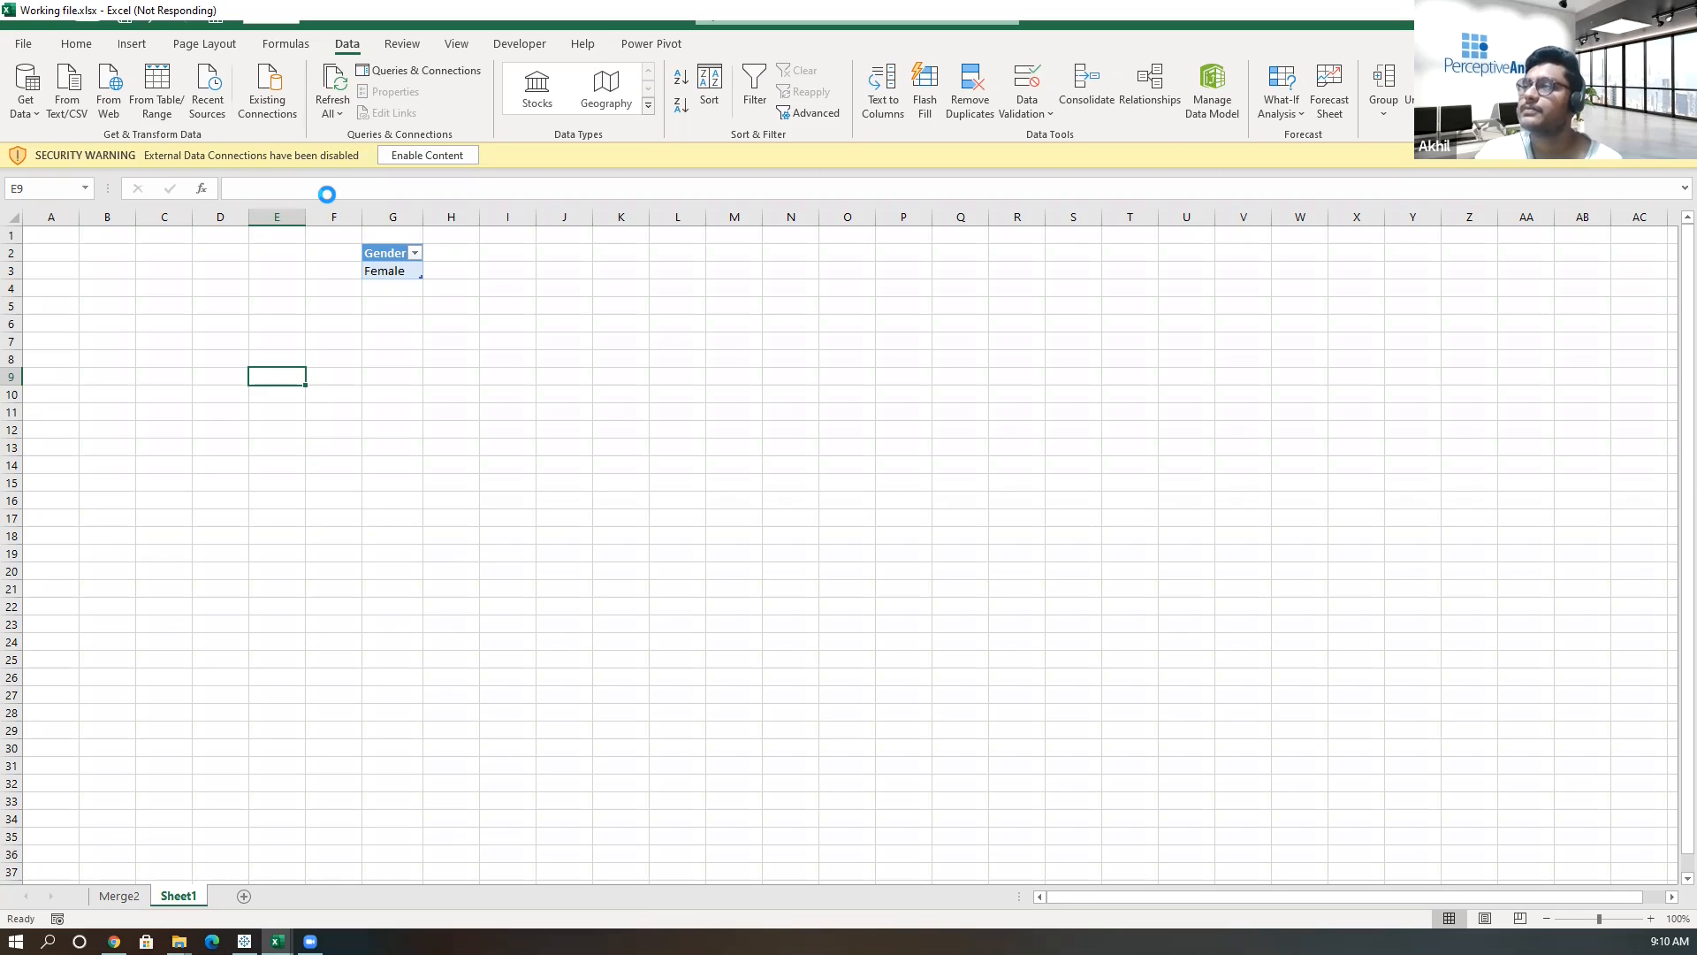
{"action": "left_click", "coordinate": [893, 537]}
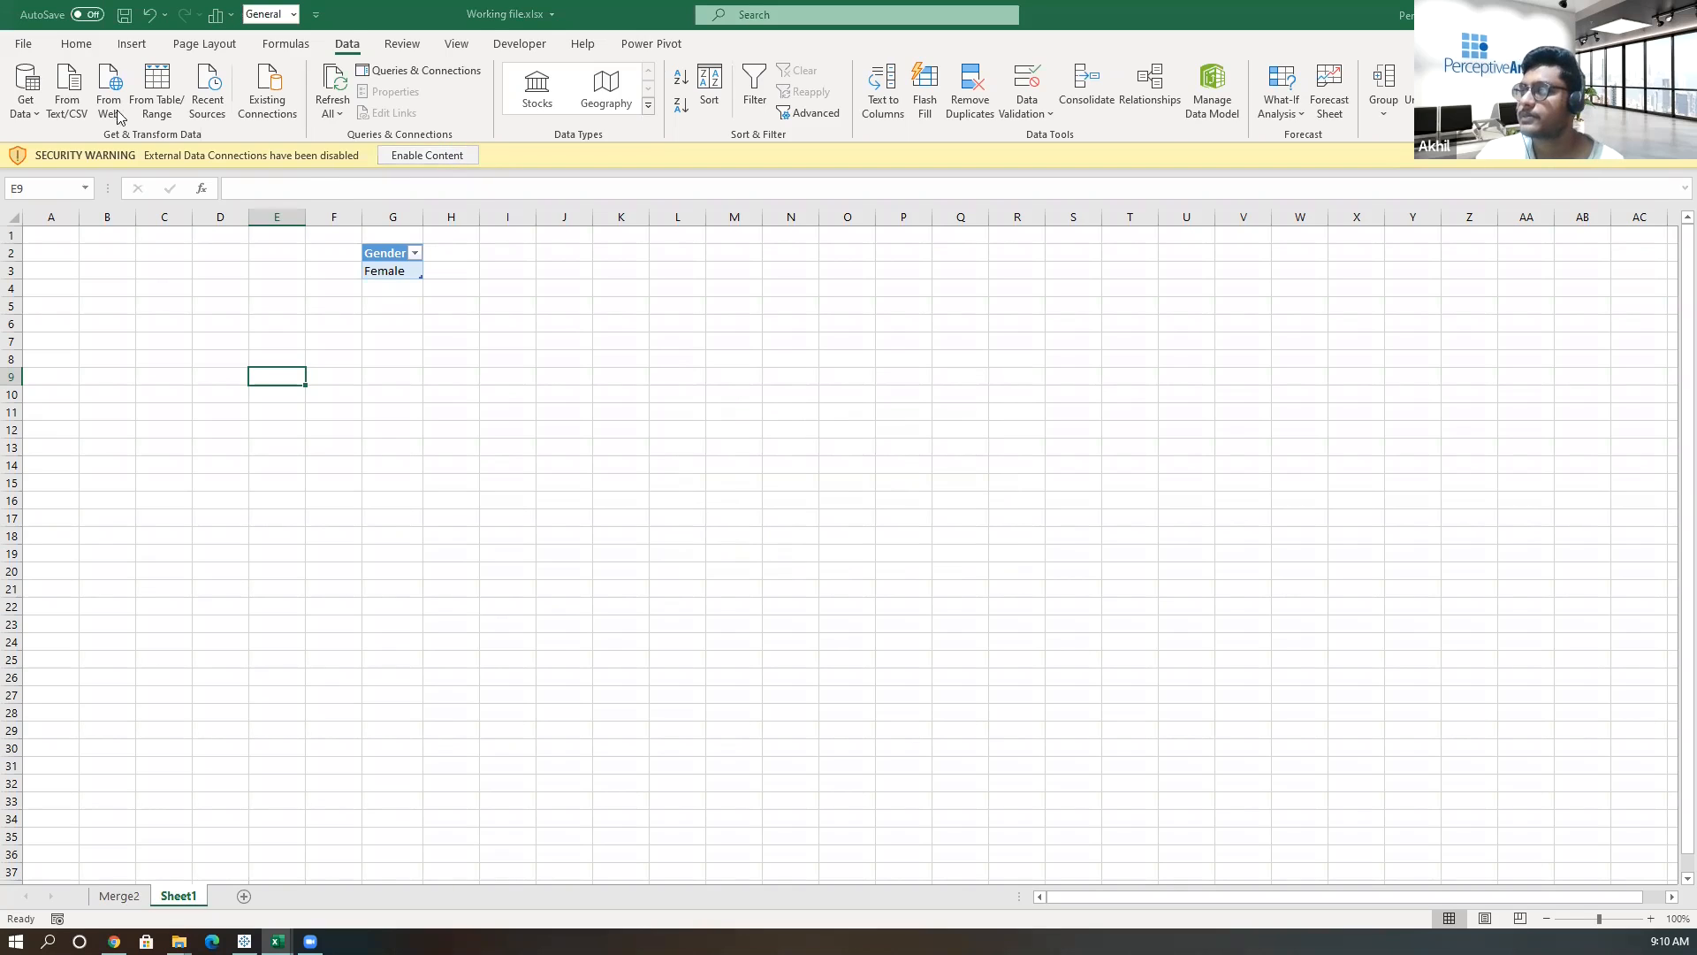
{"action": "left_click", "coordinate": [36, 116]}
{"action": "left_click", "coordinate": [145, 47]}
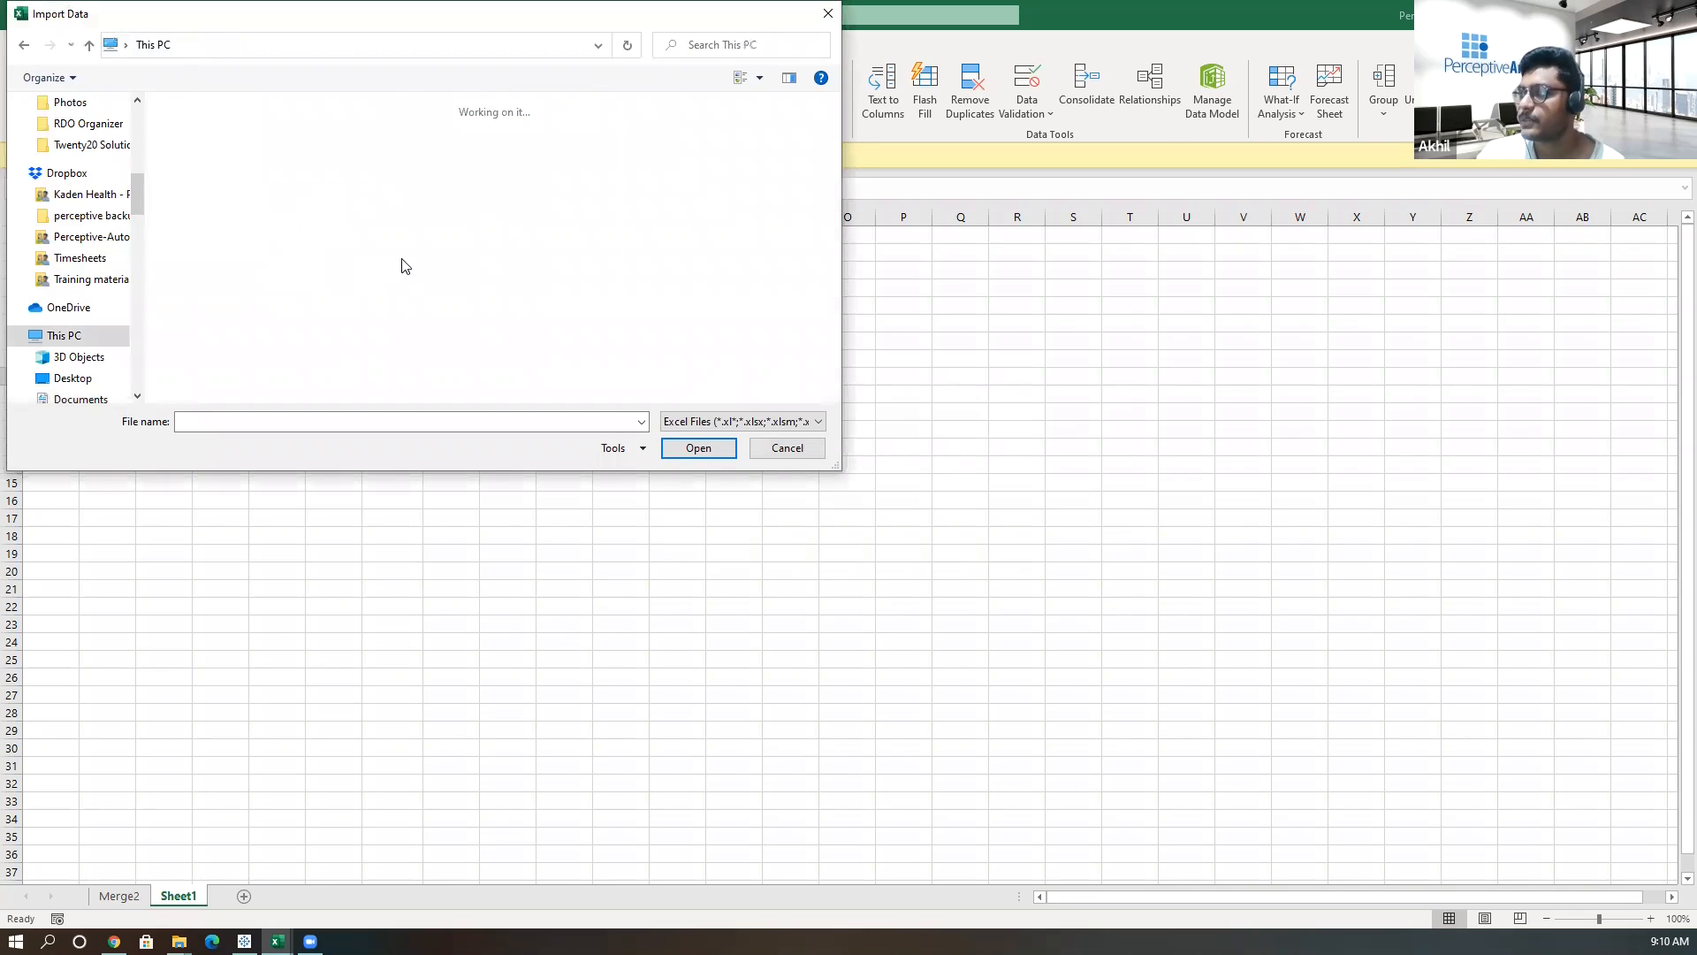
Import Sum.xlsx from Desktop > kkss > 16feb, selecting Sheet1 and choosing to transform the data.
{"action": "double_click", "coordinate": [451, 143]}
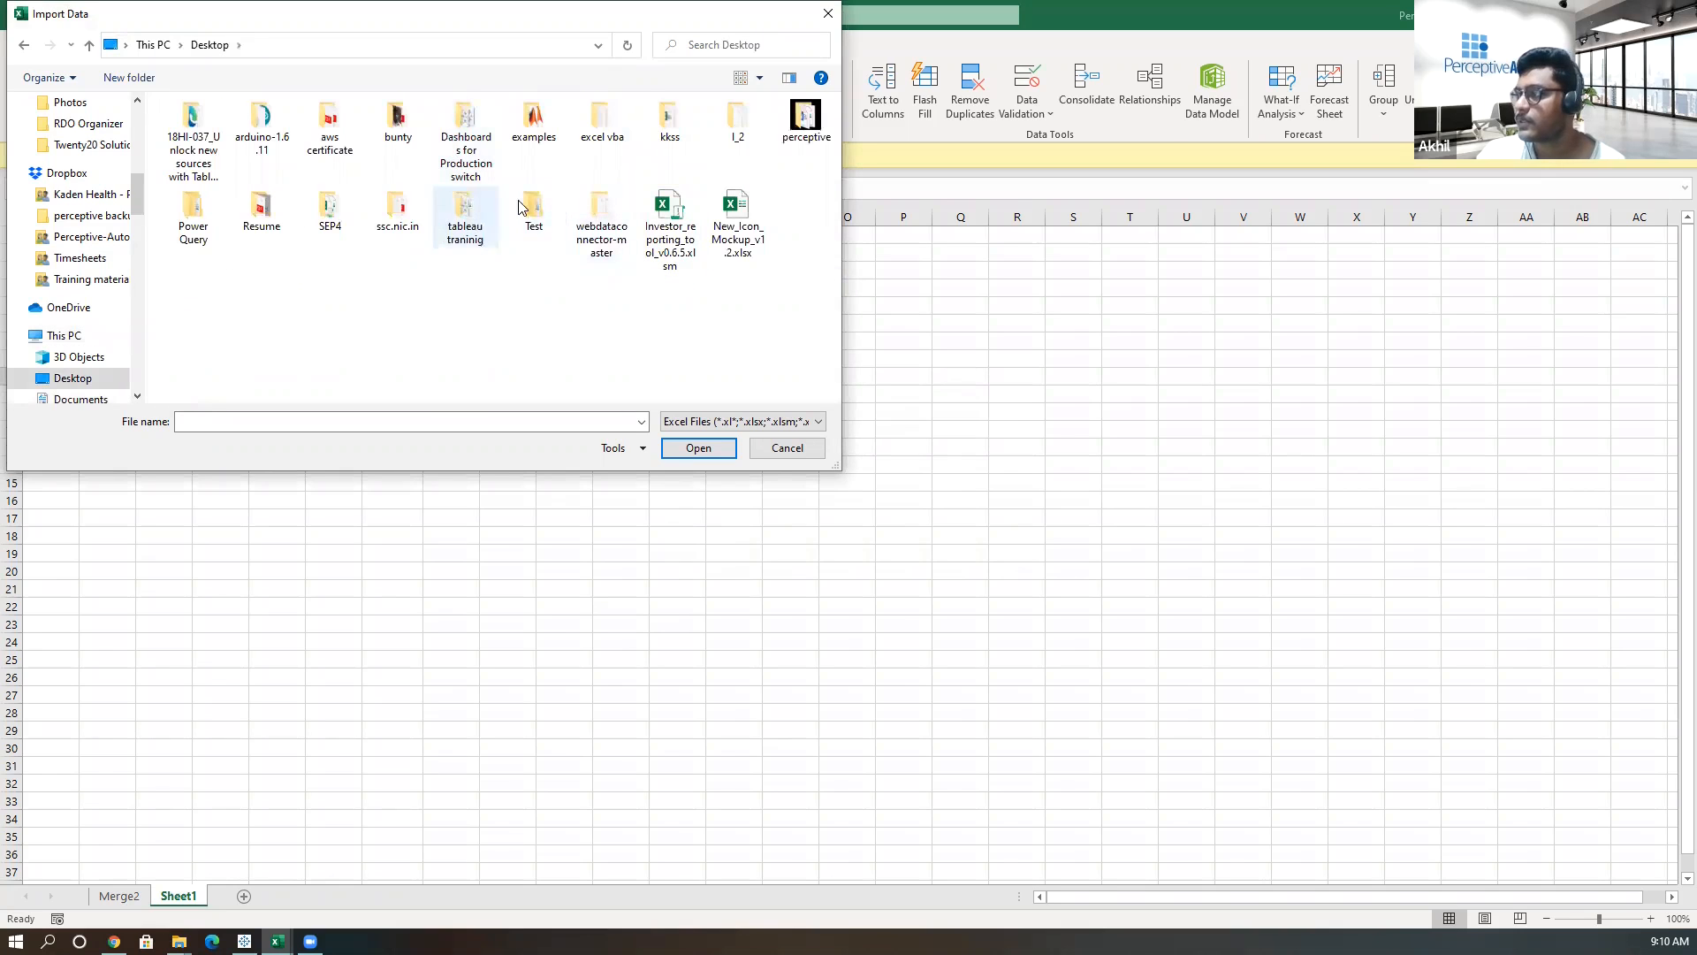
{"action": "left_click", "coordinate": [669, 120]}
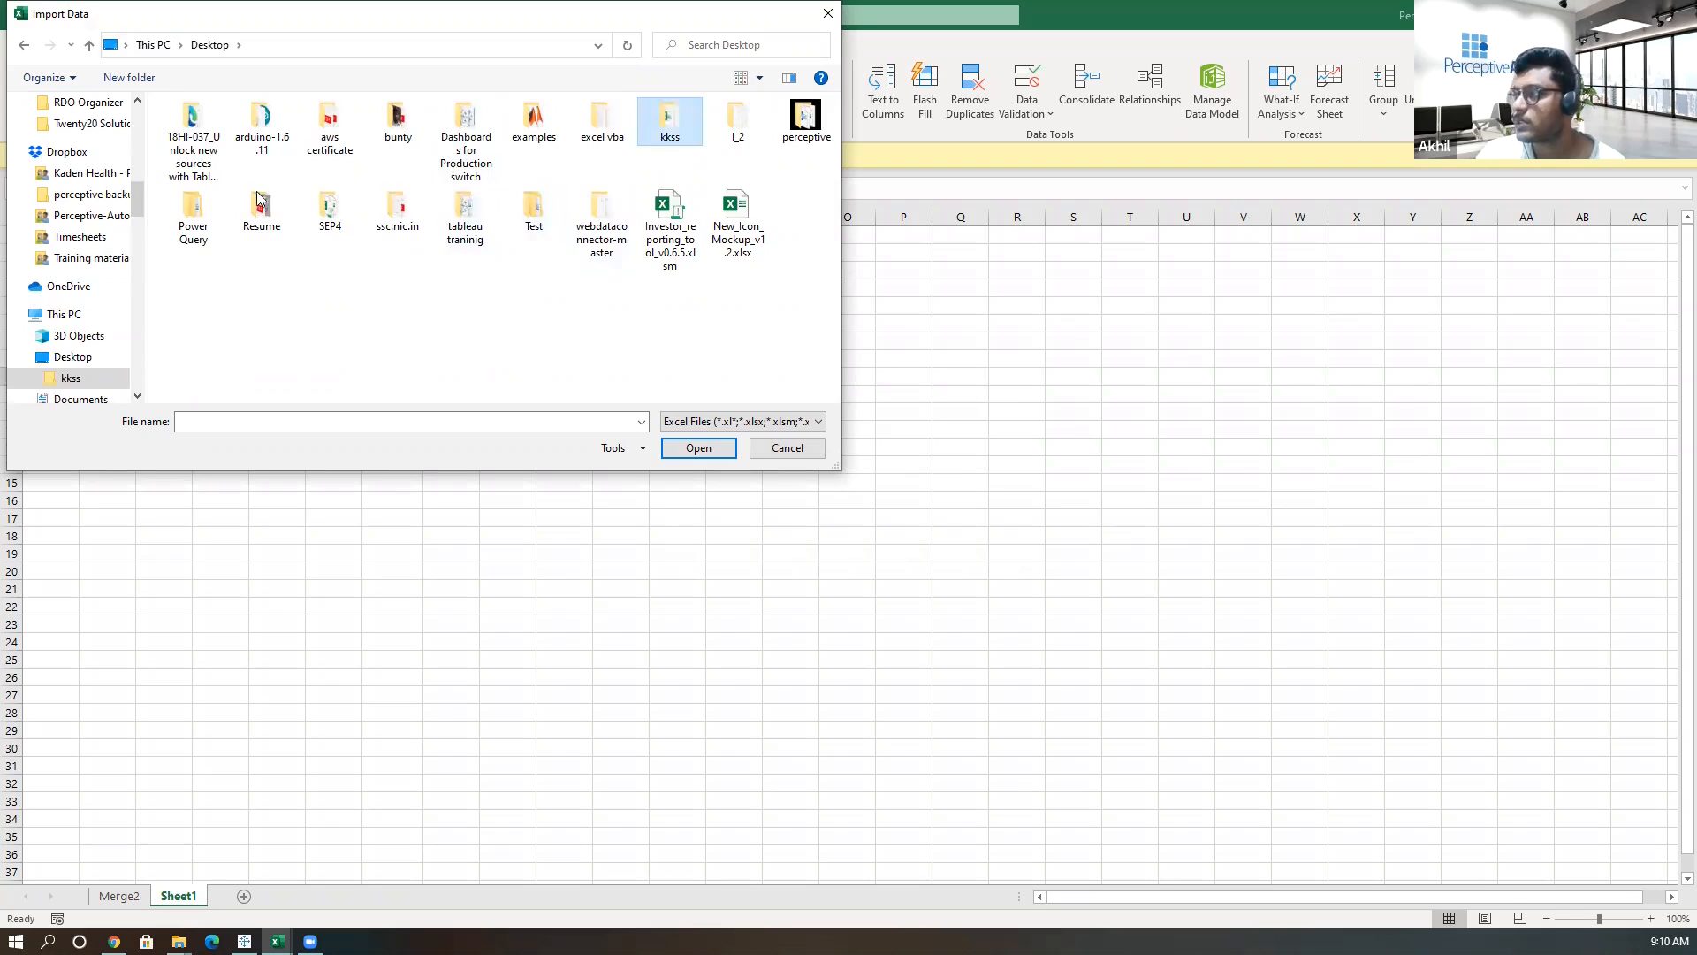
{"action": "double_click", "coordinate": [252, 151]}
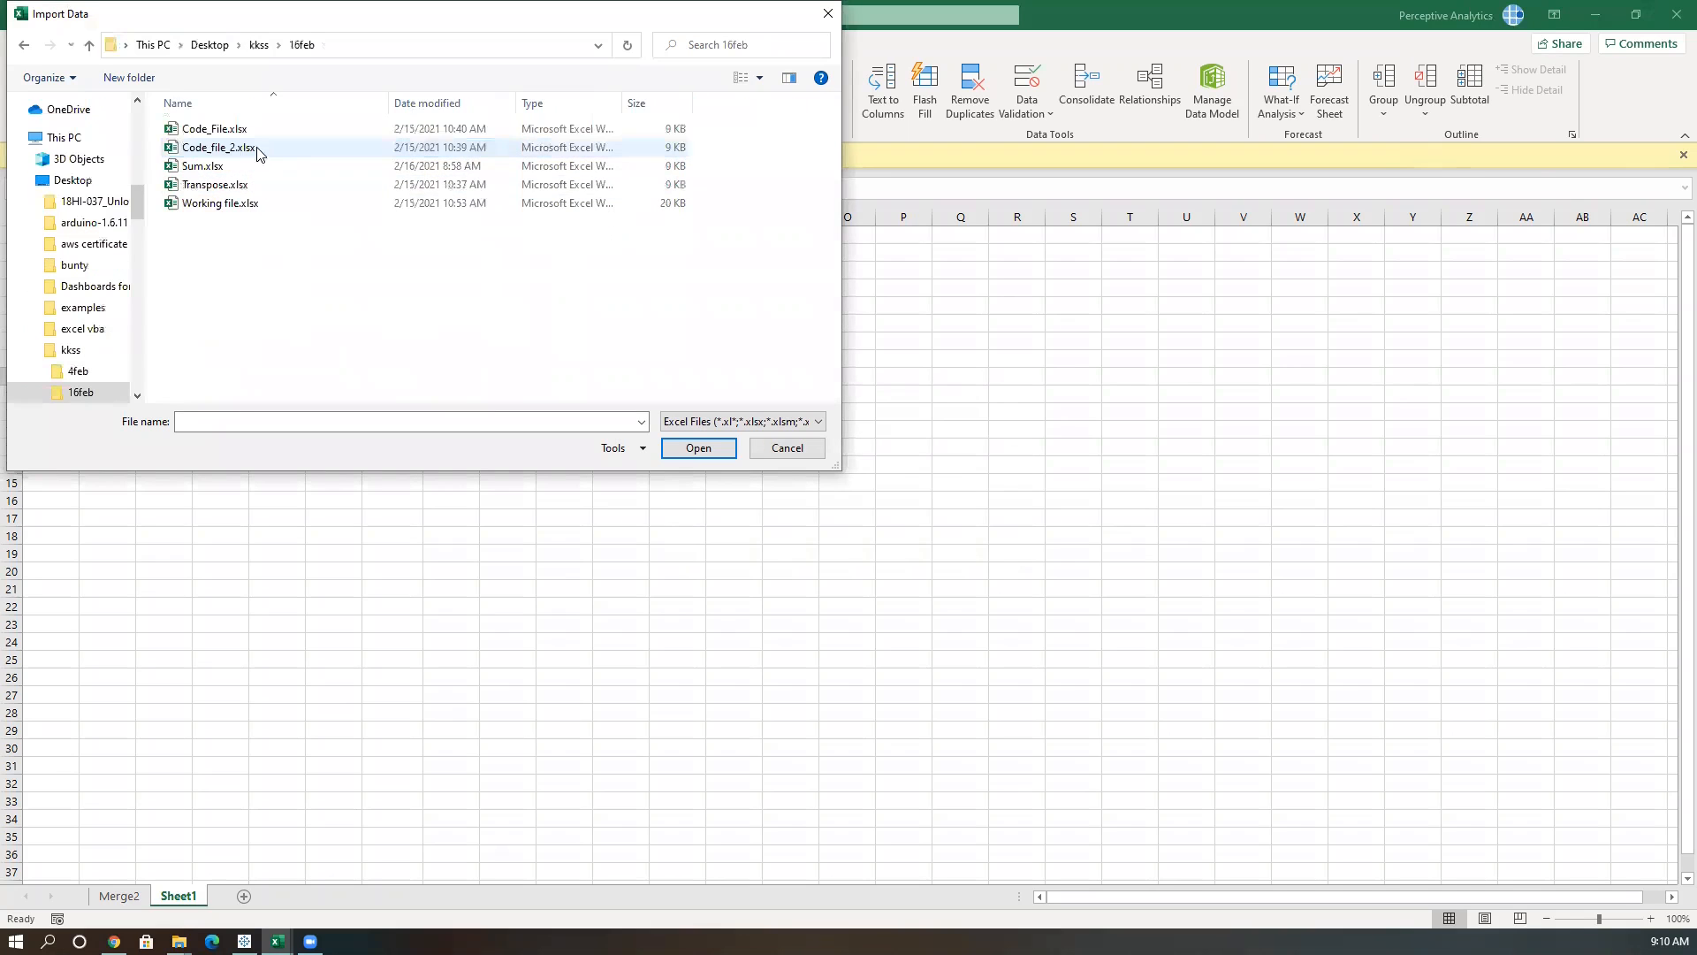
{"action": "left_click", "coordinate": [251, 168]}
{"action": "left_click", "coordinate": [689, 453]}
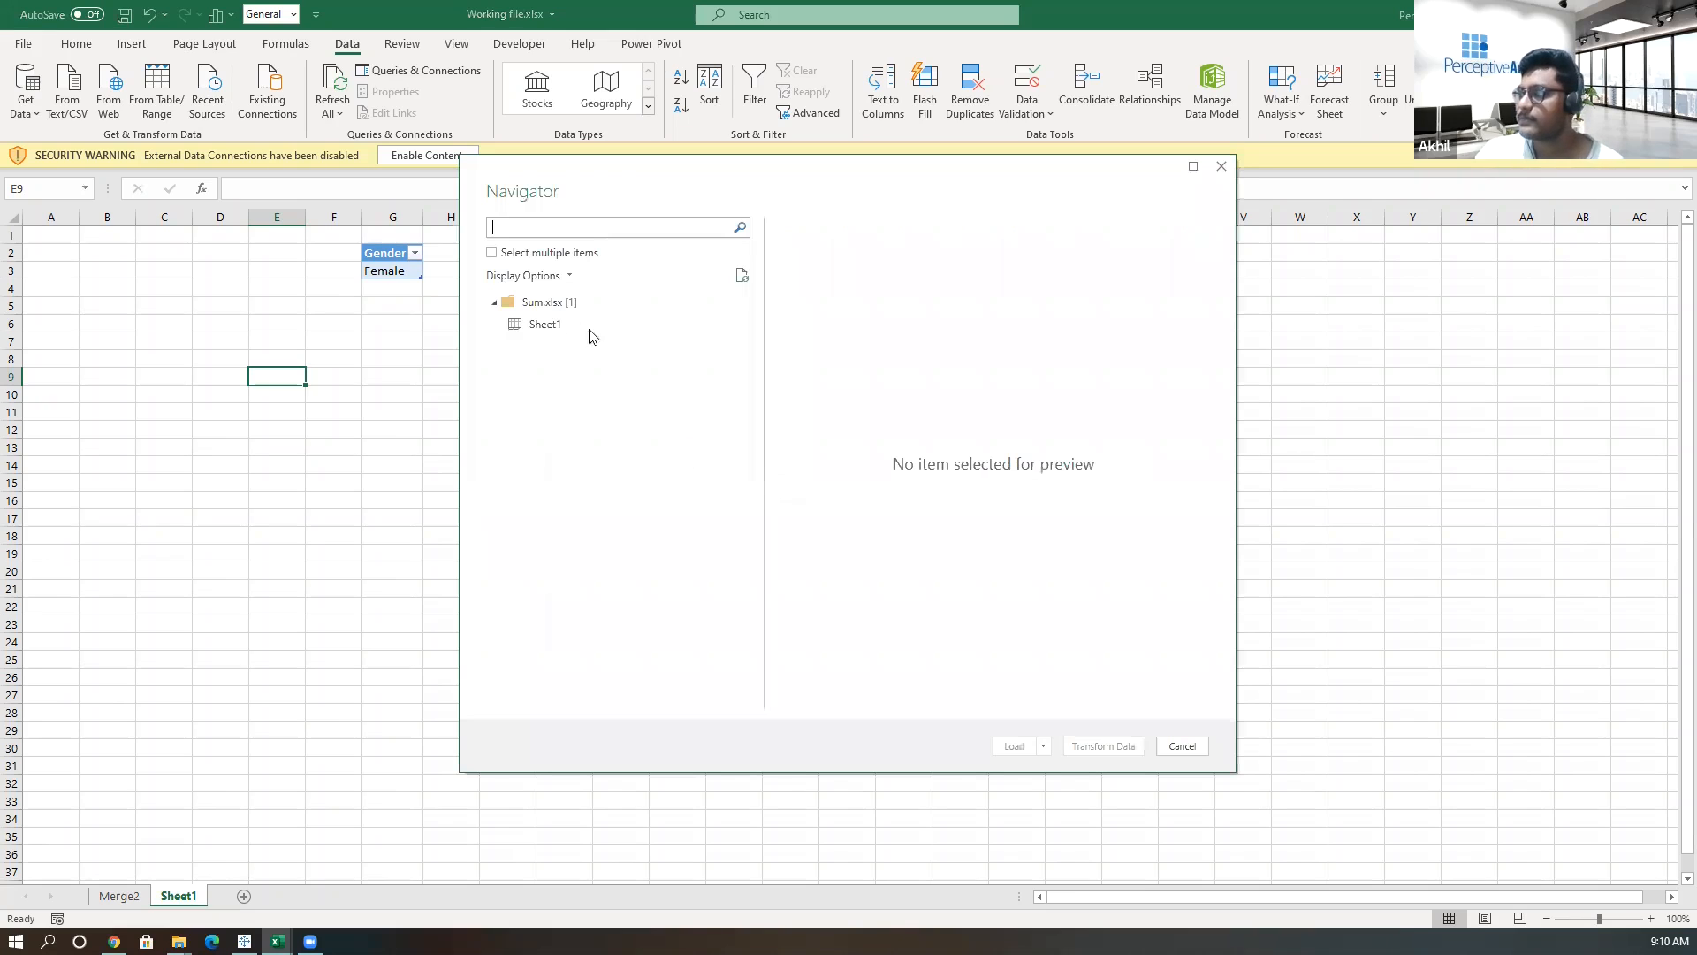
{"action": "left_click", "coordinate": [557, 329]}
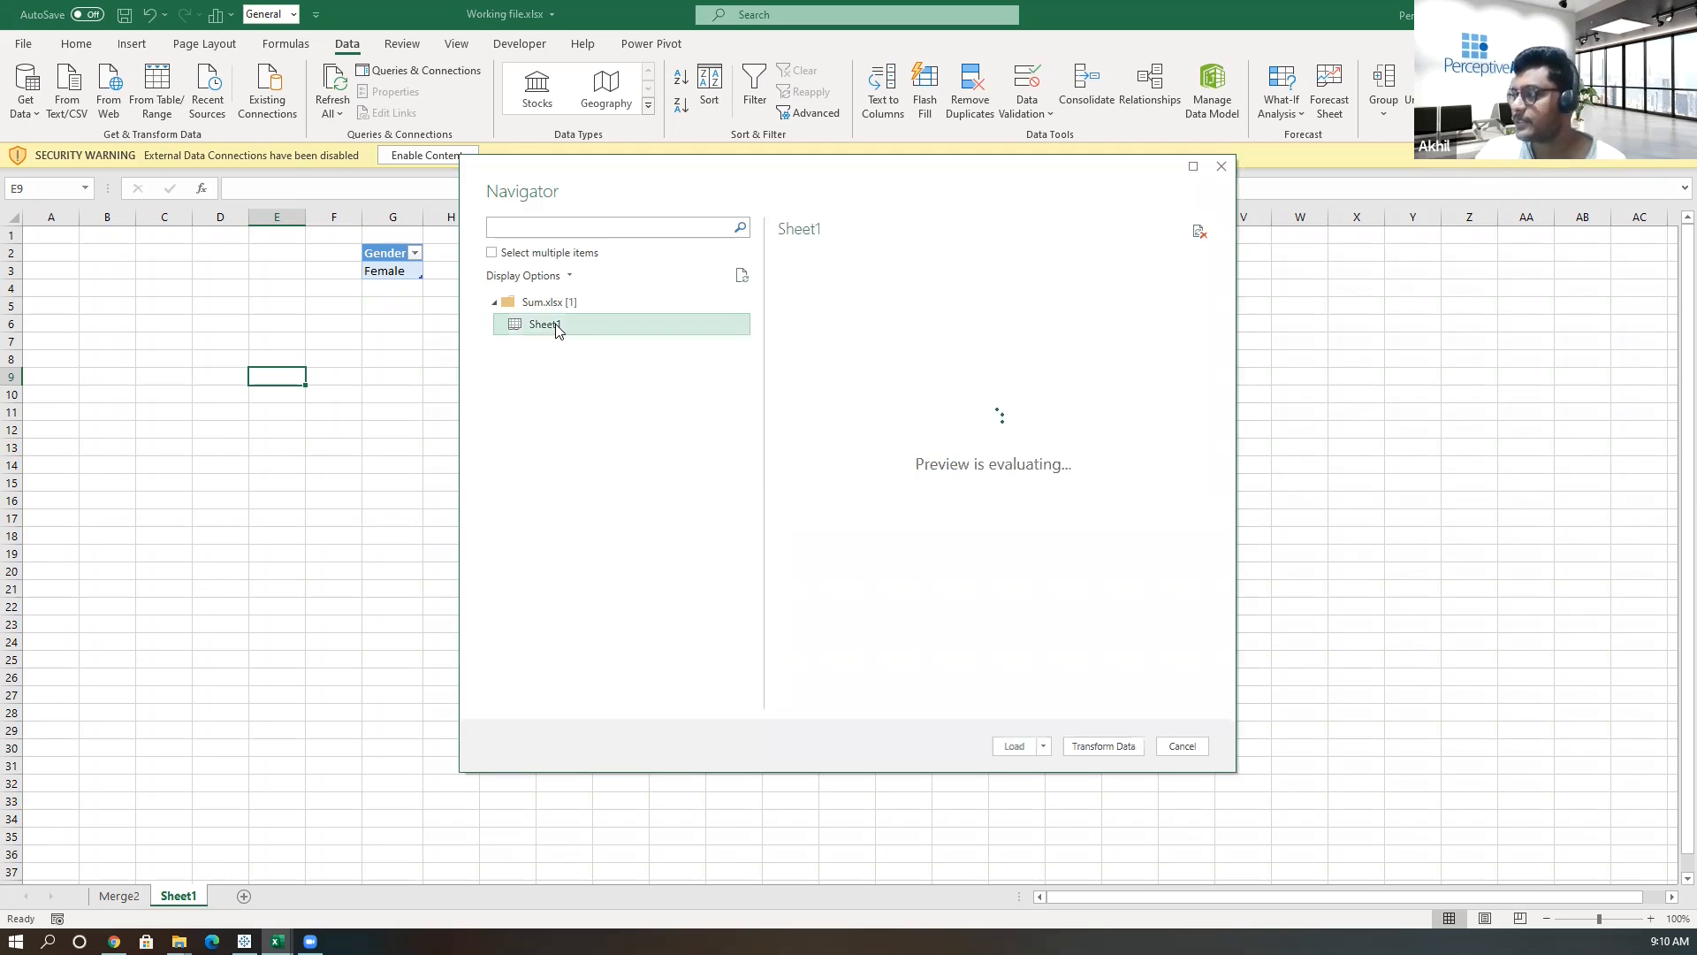
{"action": "left_click", "coordinate": [1105, 748]}
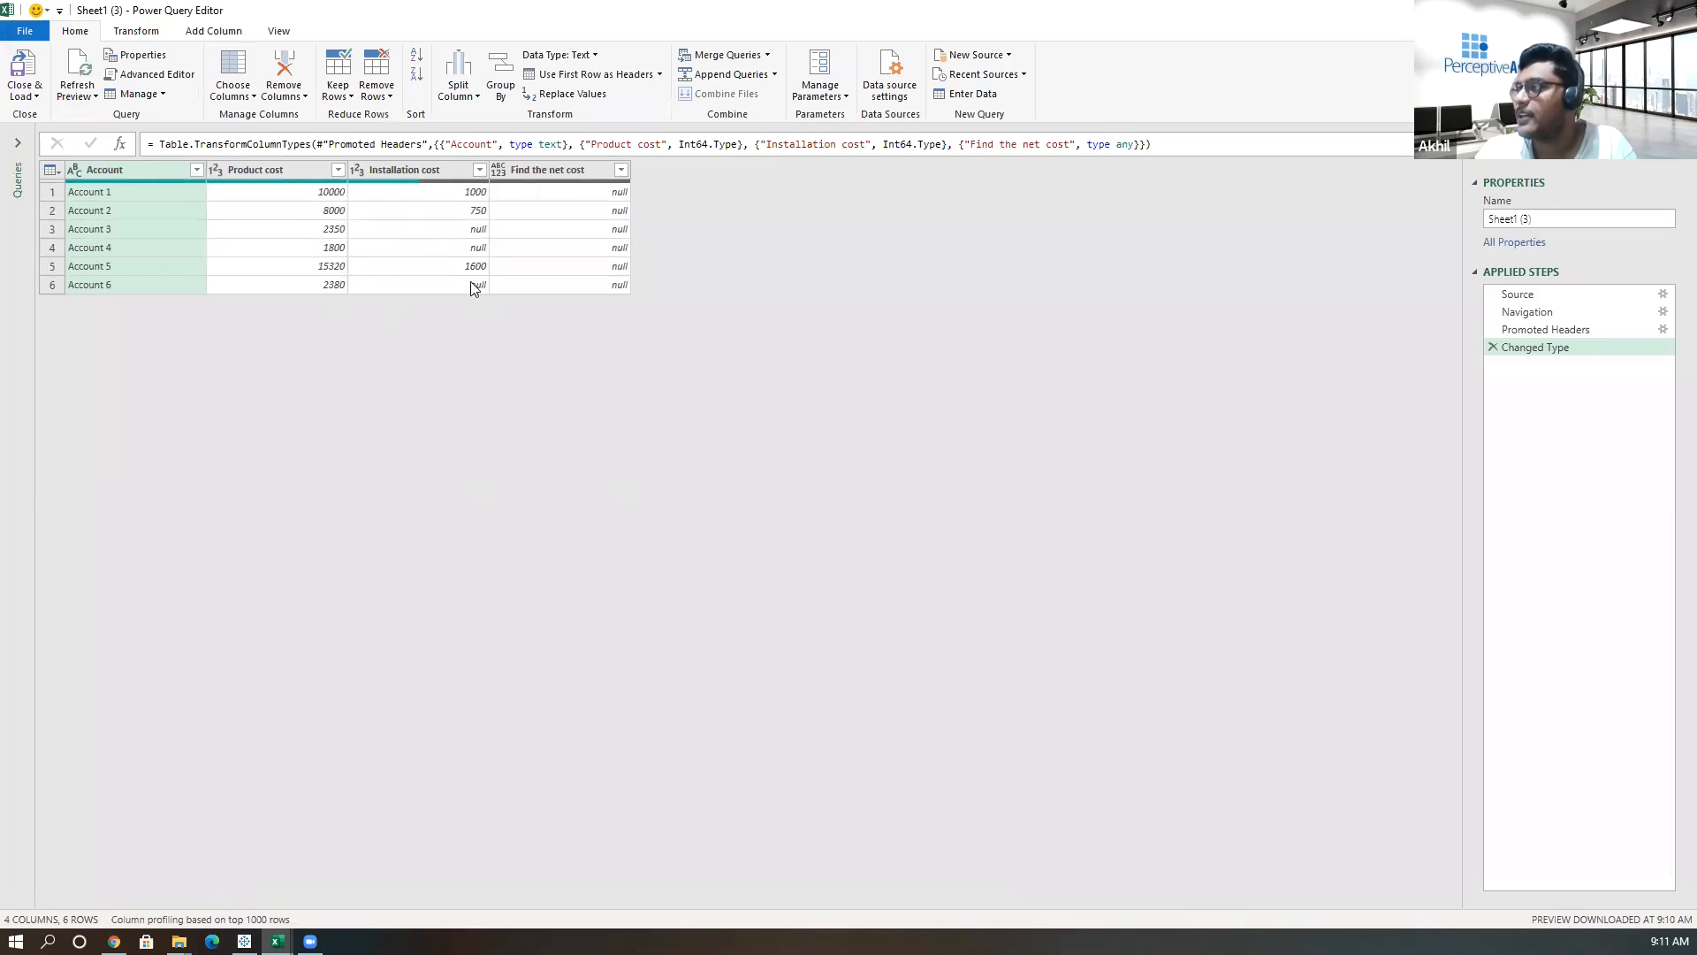
Add a custom column with the formula [Product cost]+[Installation cost].
{"action": "left_click", "coordinate": [216, 33]}
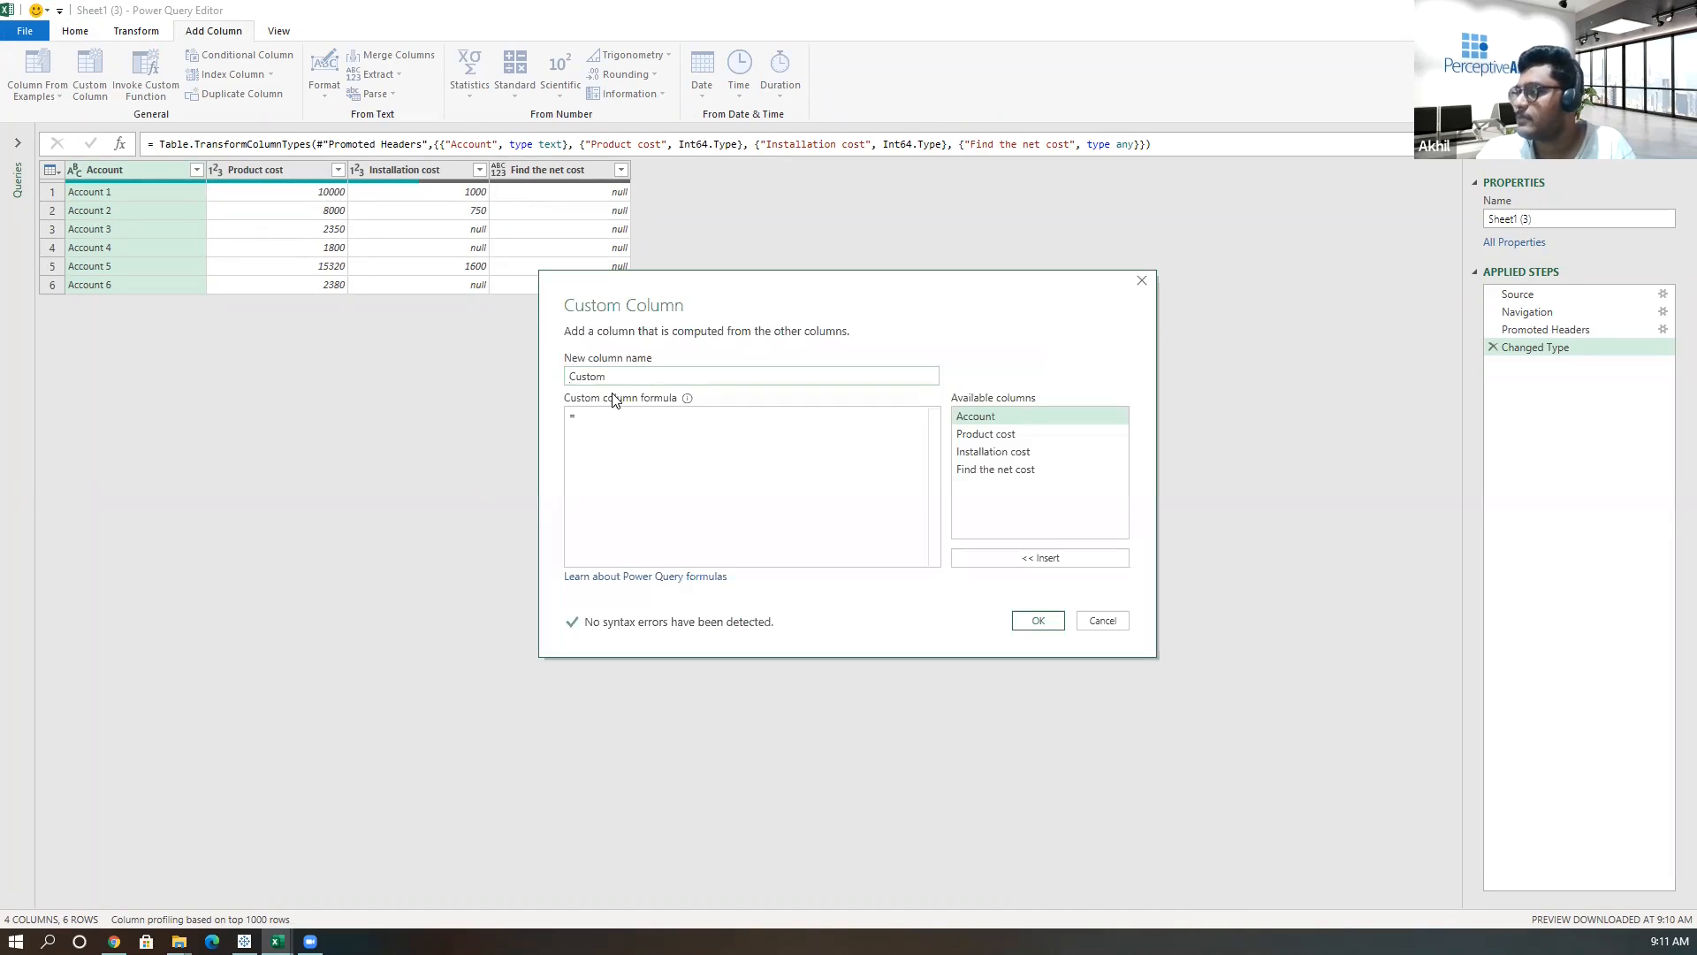
{"action": "double_click", "coordinate": [1019, 431]}
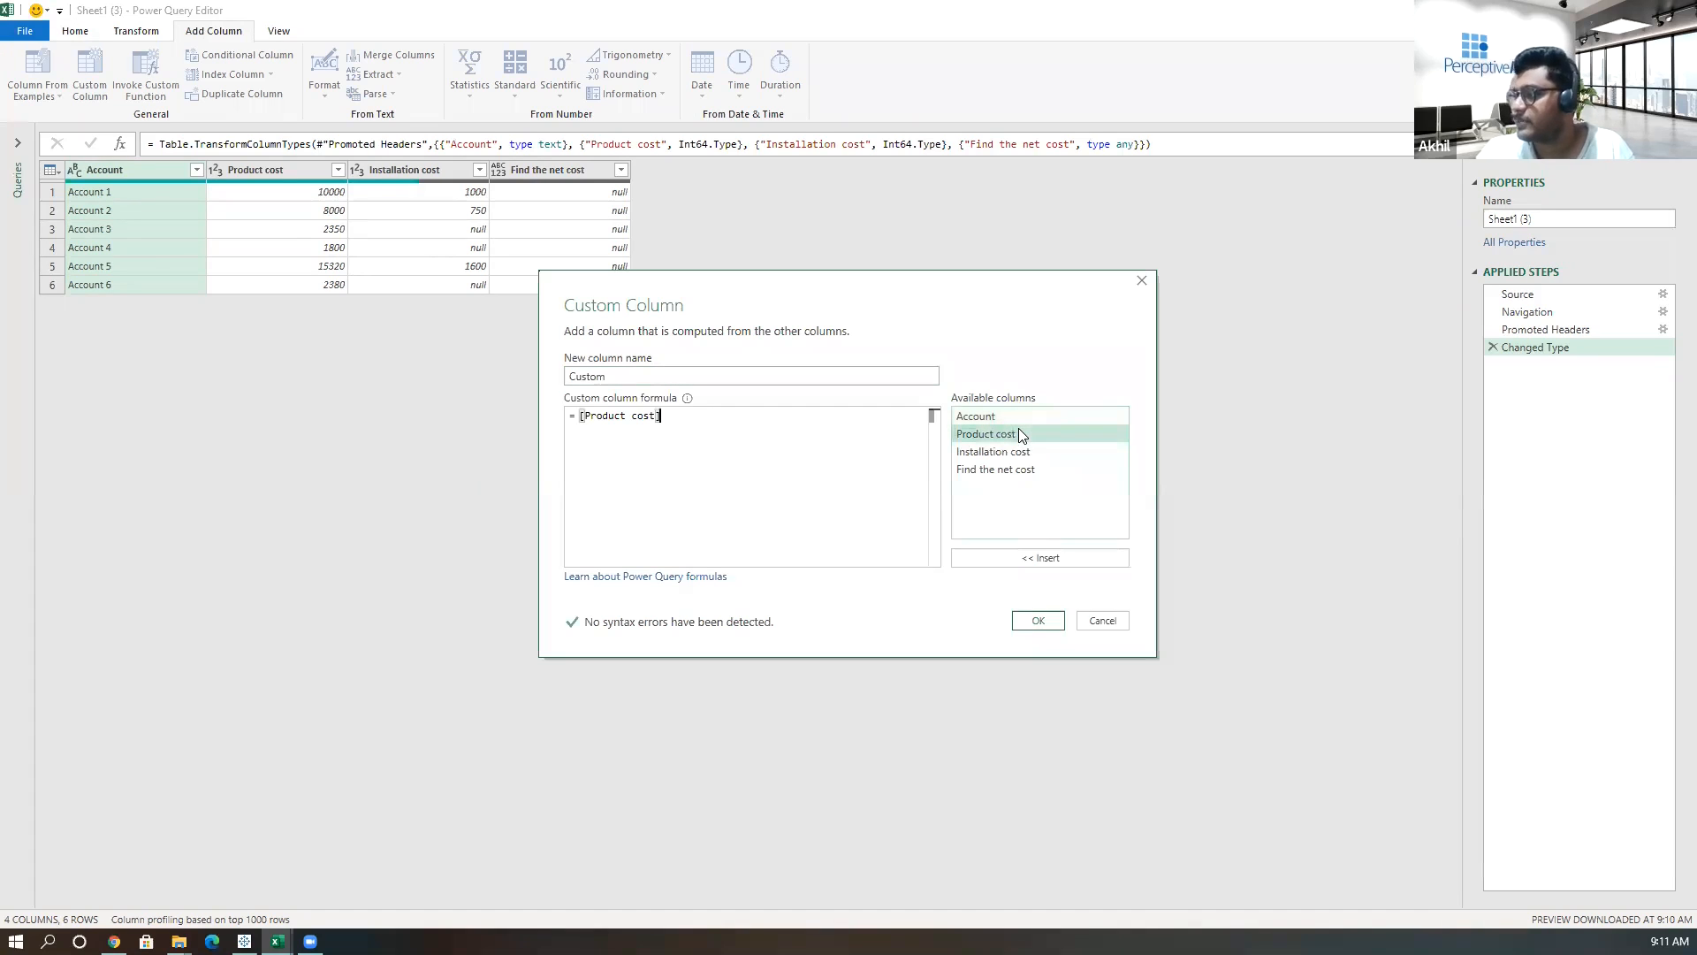
{"action": "type", "text": "+"}
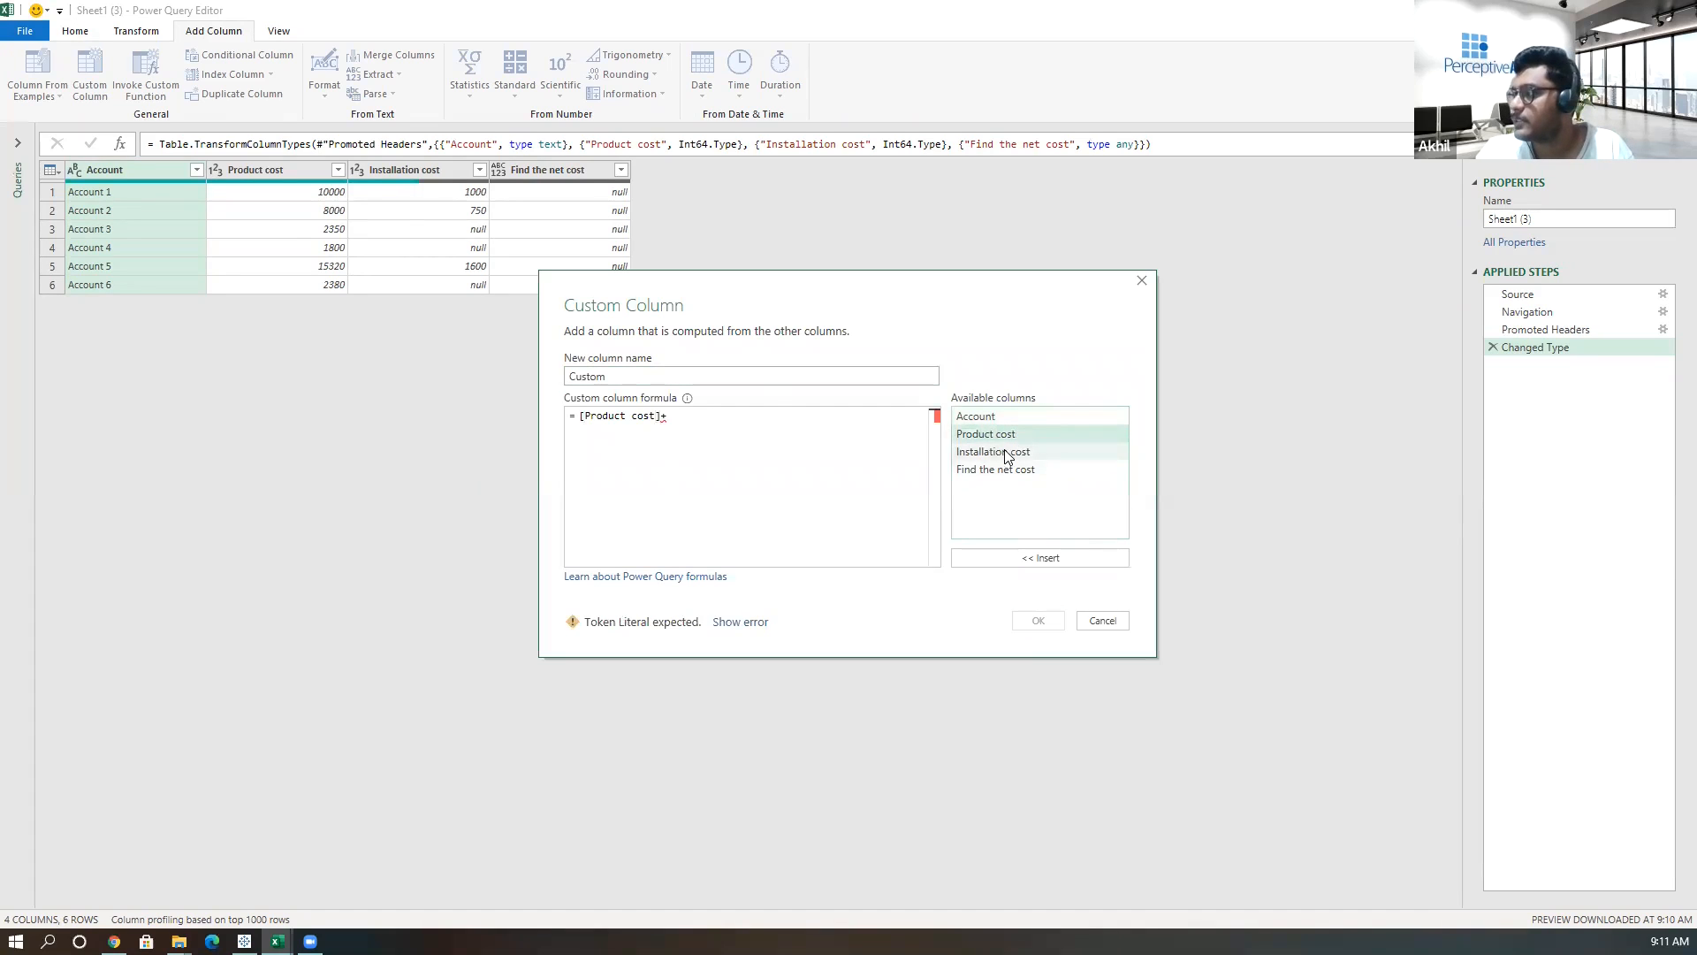
{"action": "double_click", "coordinate": [1004, 451]}
{"action": "left_click", "coordinate": [1045, 624]}
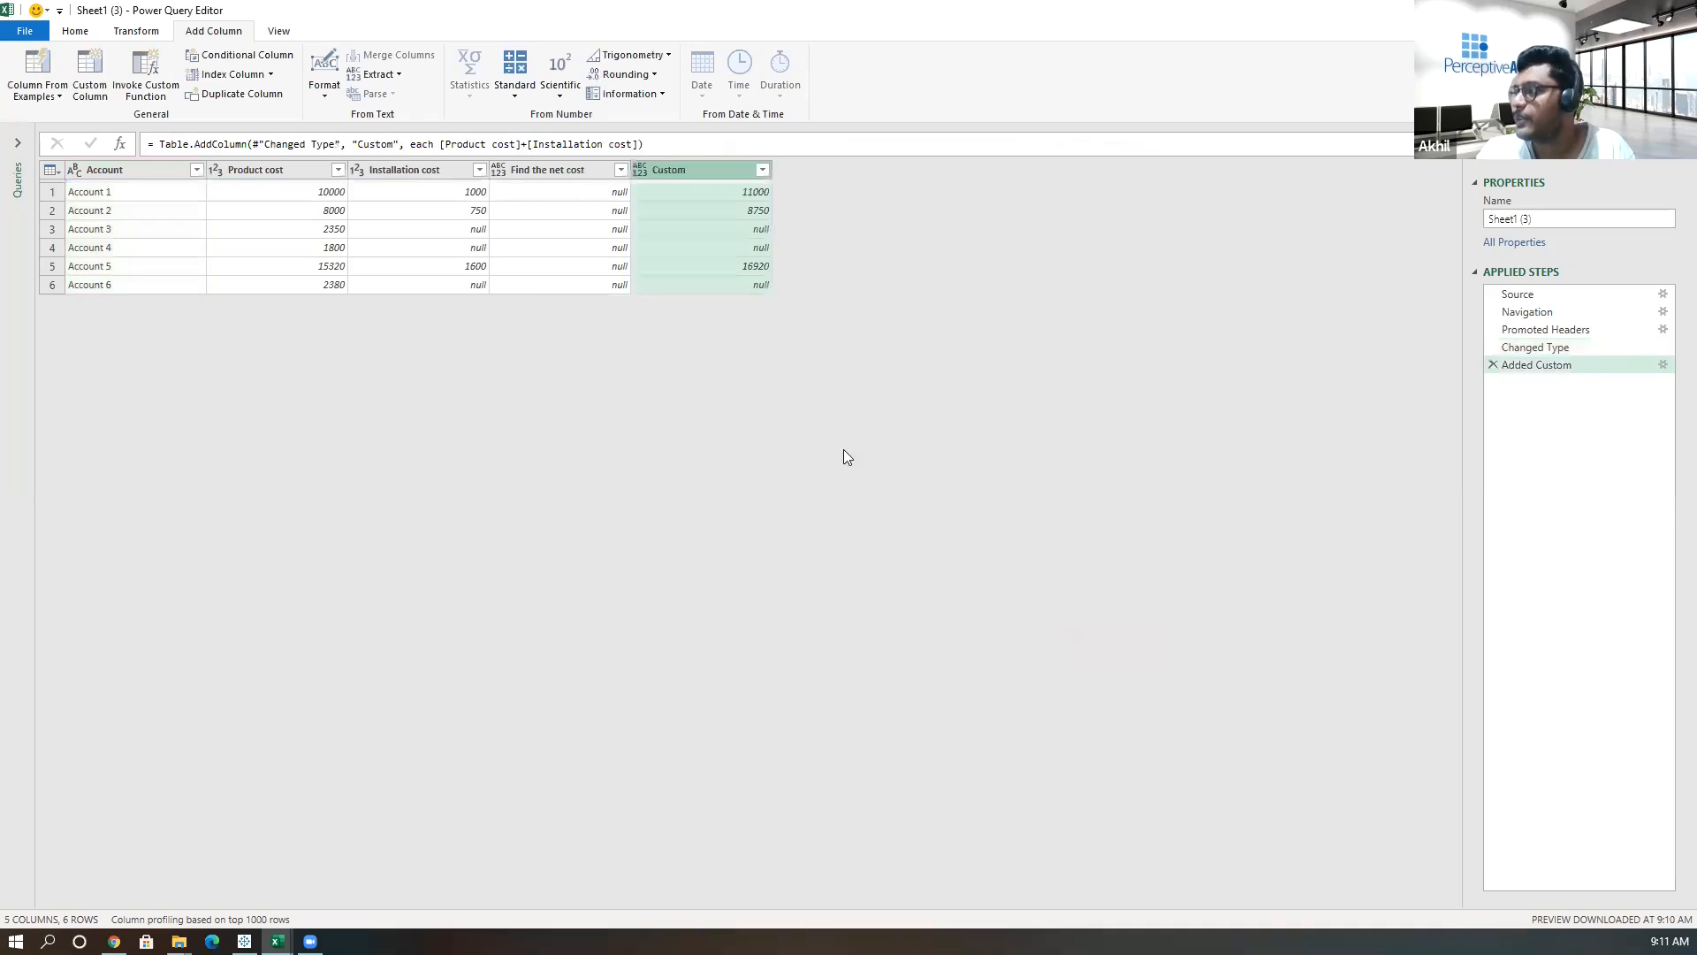
Inspect the Product cost and Installation cost cells in rows where the custom column is empty.
{"action": "left_click", "coordinate": [334, 235]}
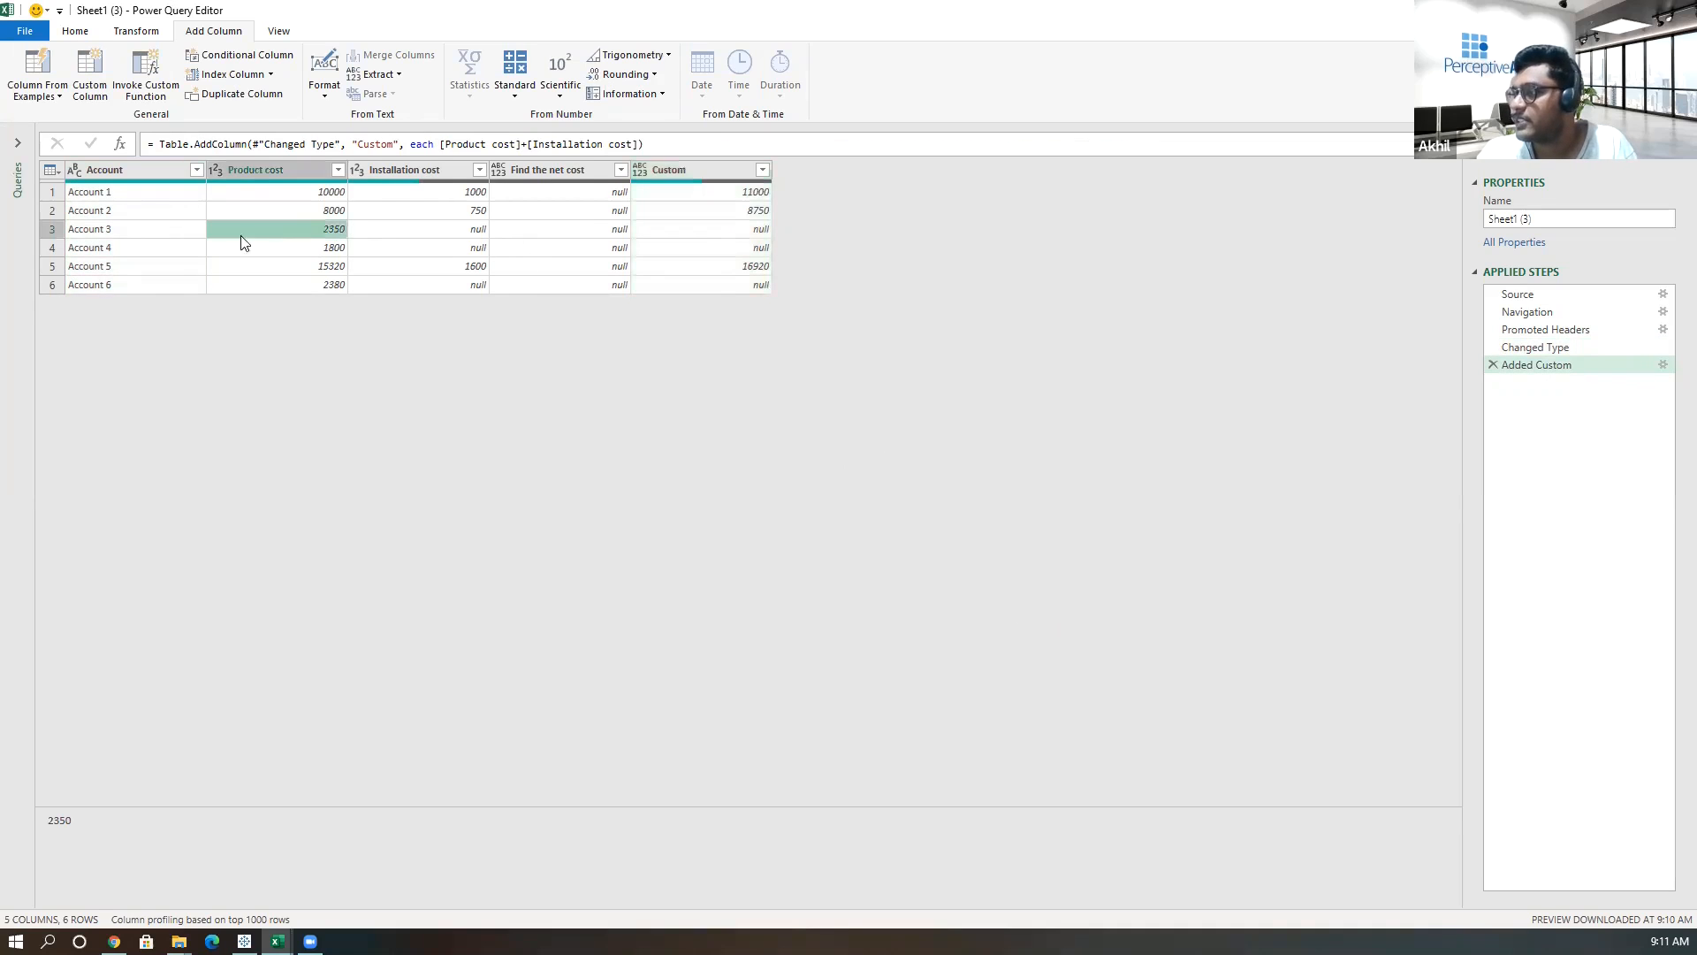
{"action": "left_click", "coordinate": [299, 252]}
{"action": "left_click", "coordinate": [311, 280]}
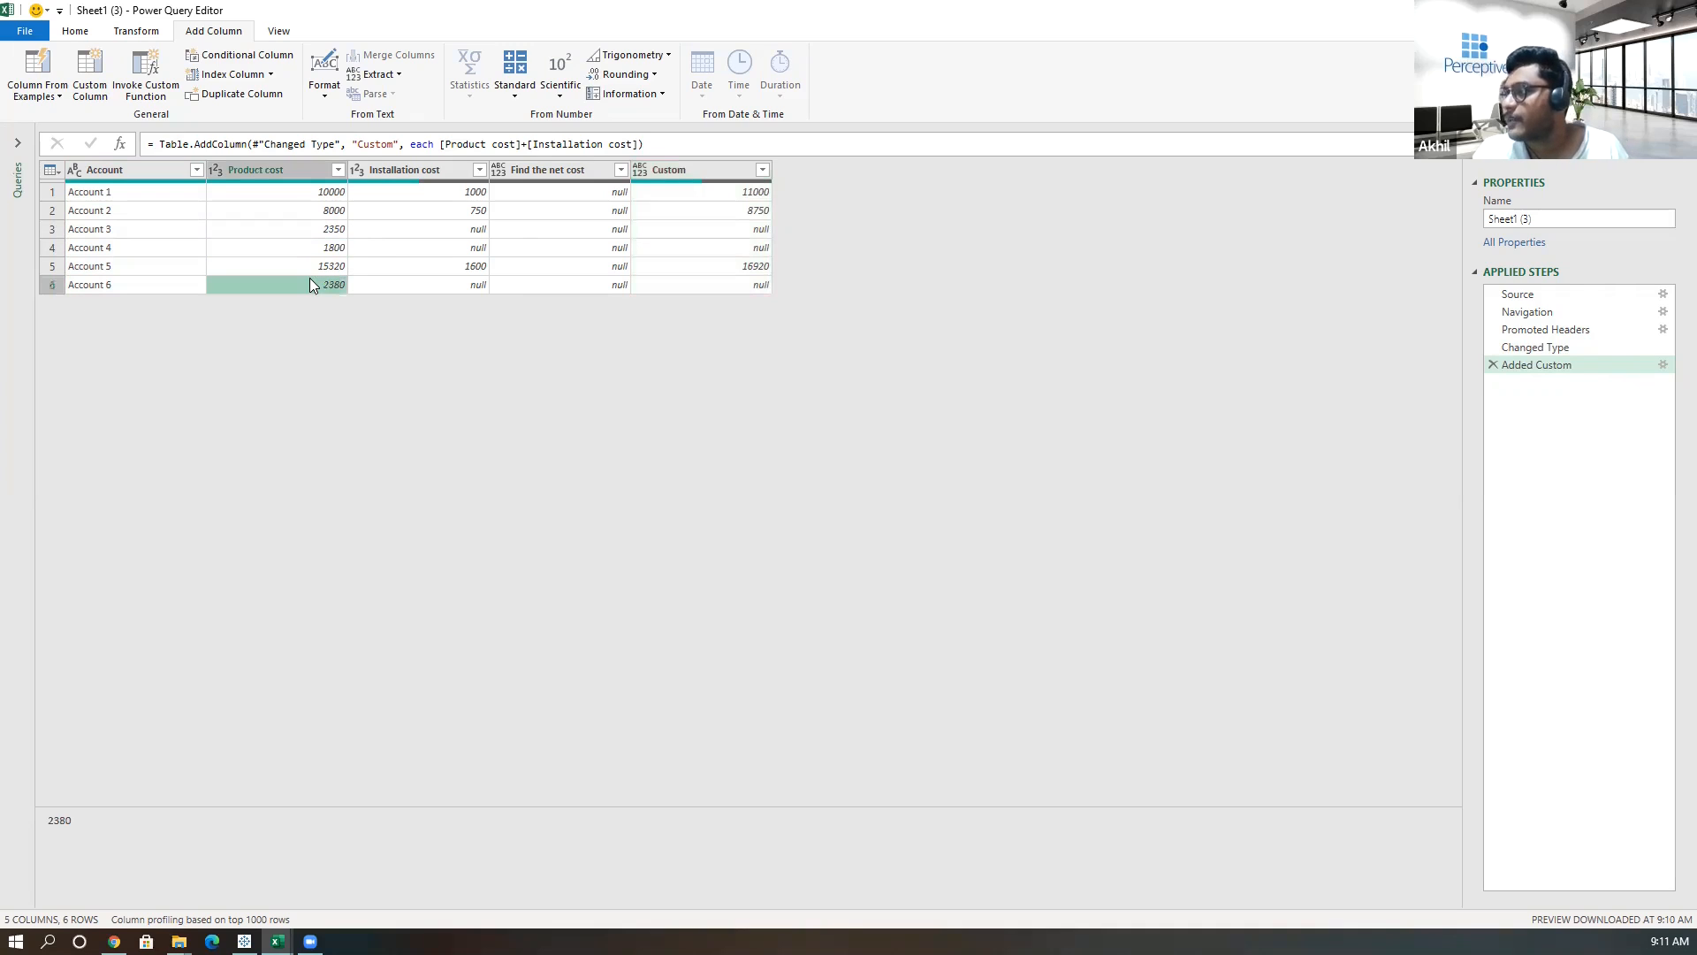
{"action": "left_click", "coordinate": [453, 231]}
{"action": "left_click", "coordinate": [453, 248]}
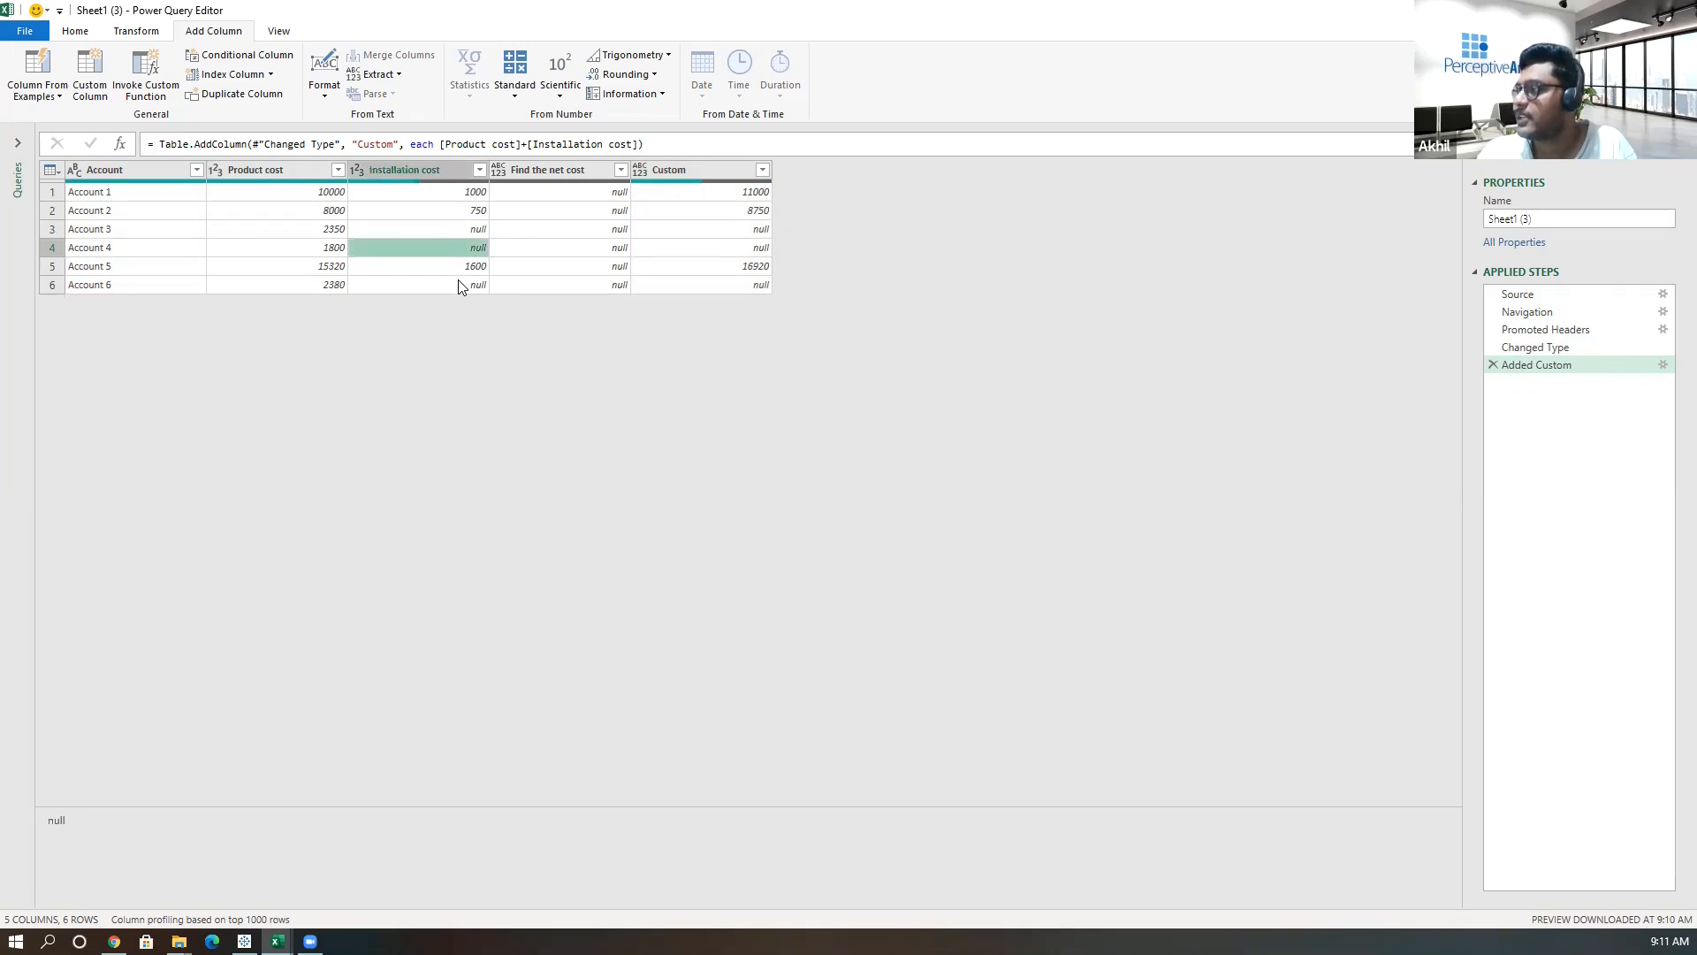
{"action": "left_click", "coordinate": [384, 224]}
{"action": "left_click", "coordinate": [395, 252]}
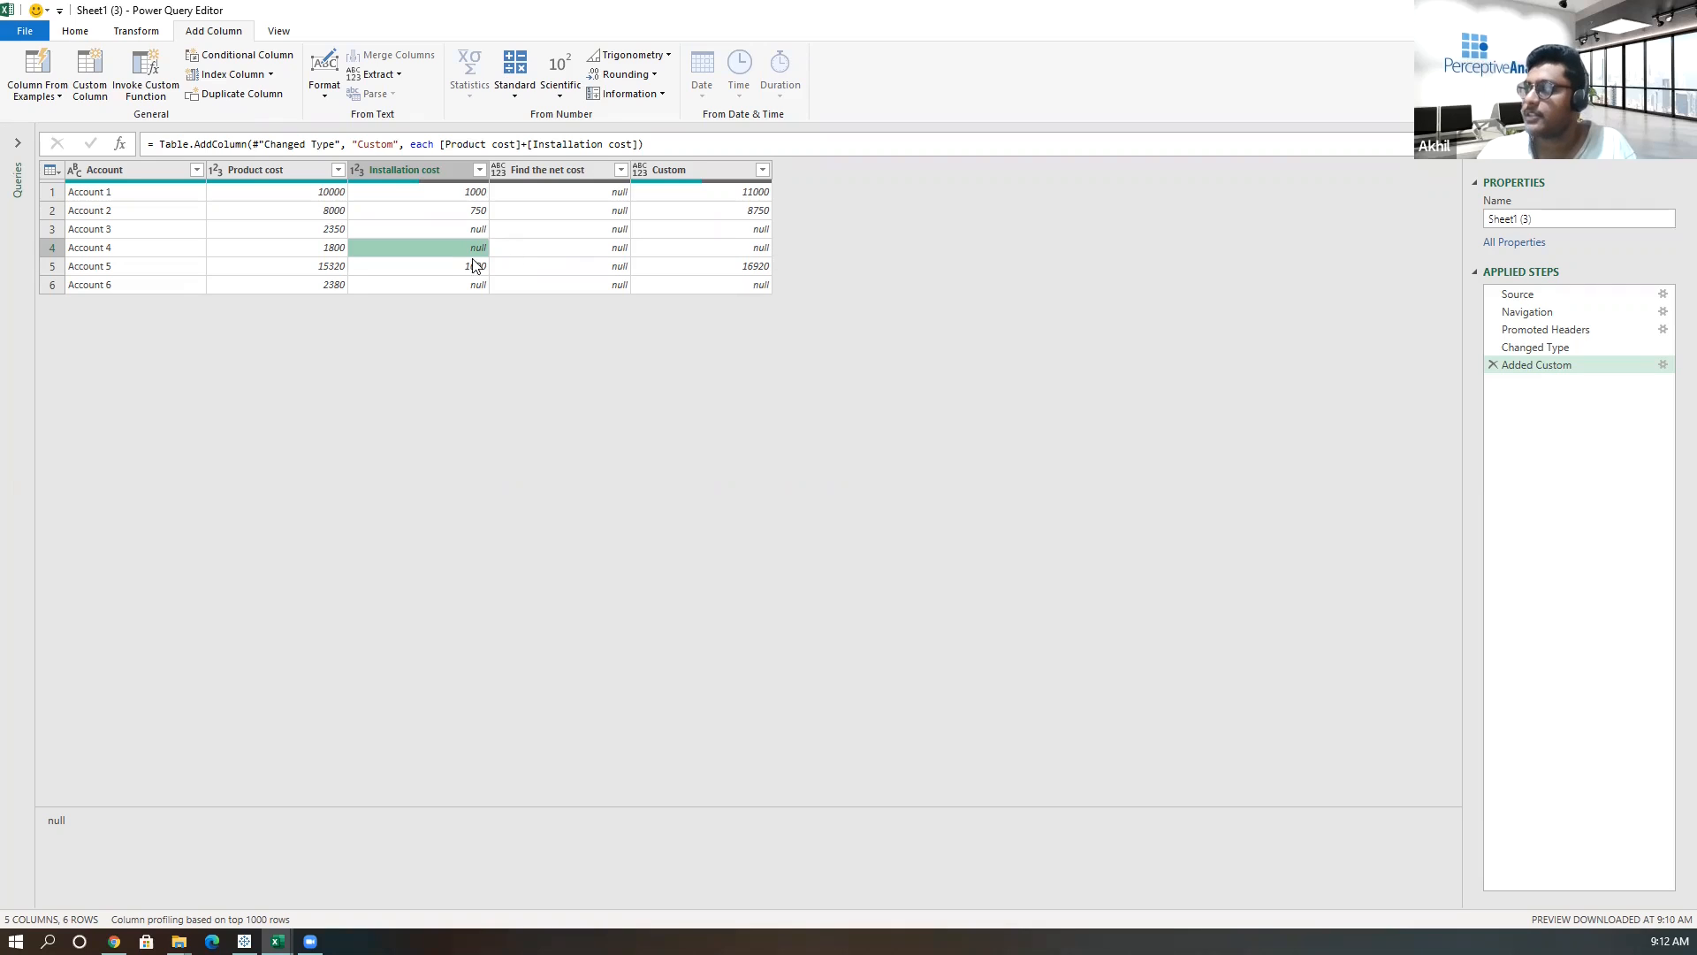
Replace null values with 0 in the Installation cost column.
{"action": "right_click", "coordinate": [454, 229]}
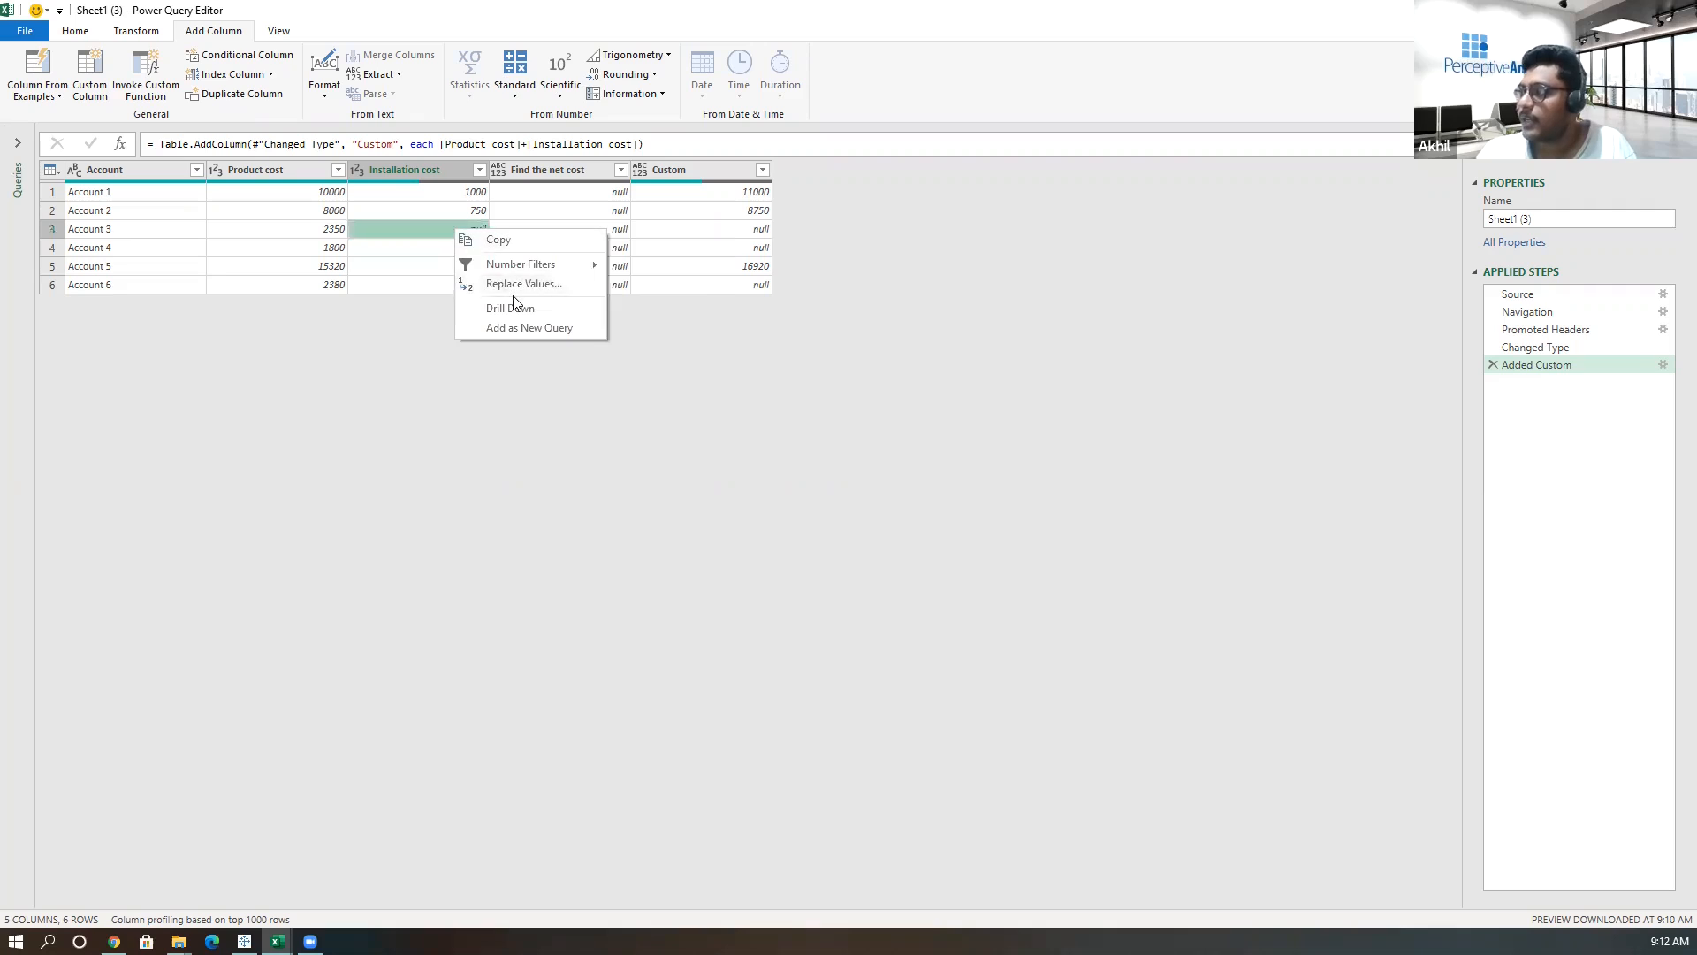
{"action": "left_click", "coordinate": [513, 284]}
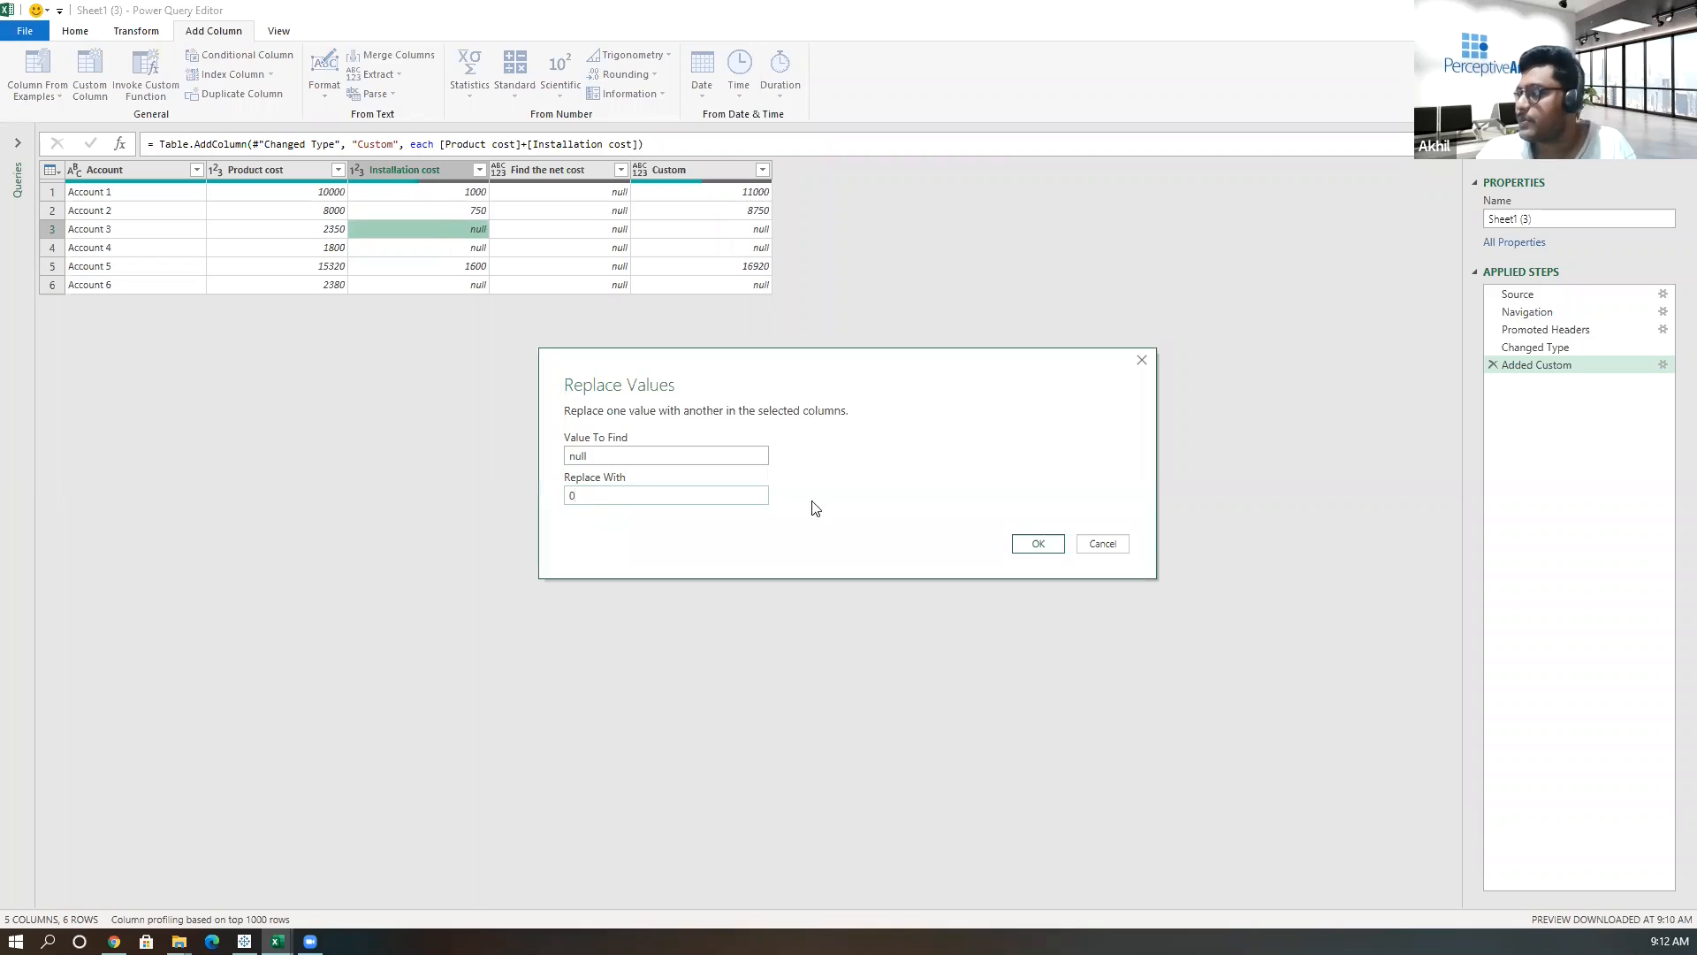
{"action": "left_click", "coordinate": [1034, 543]}
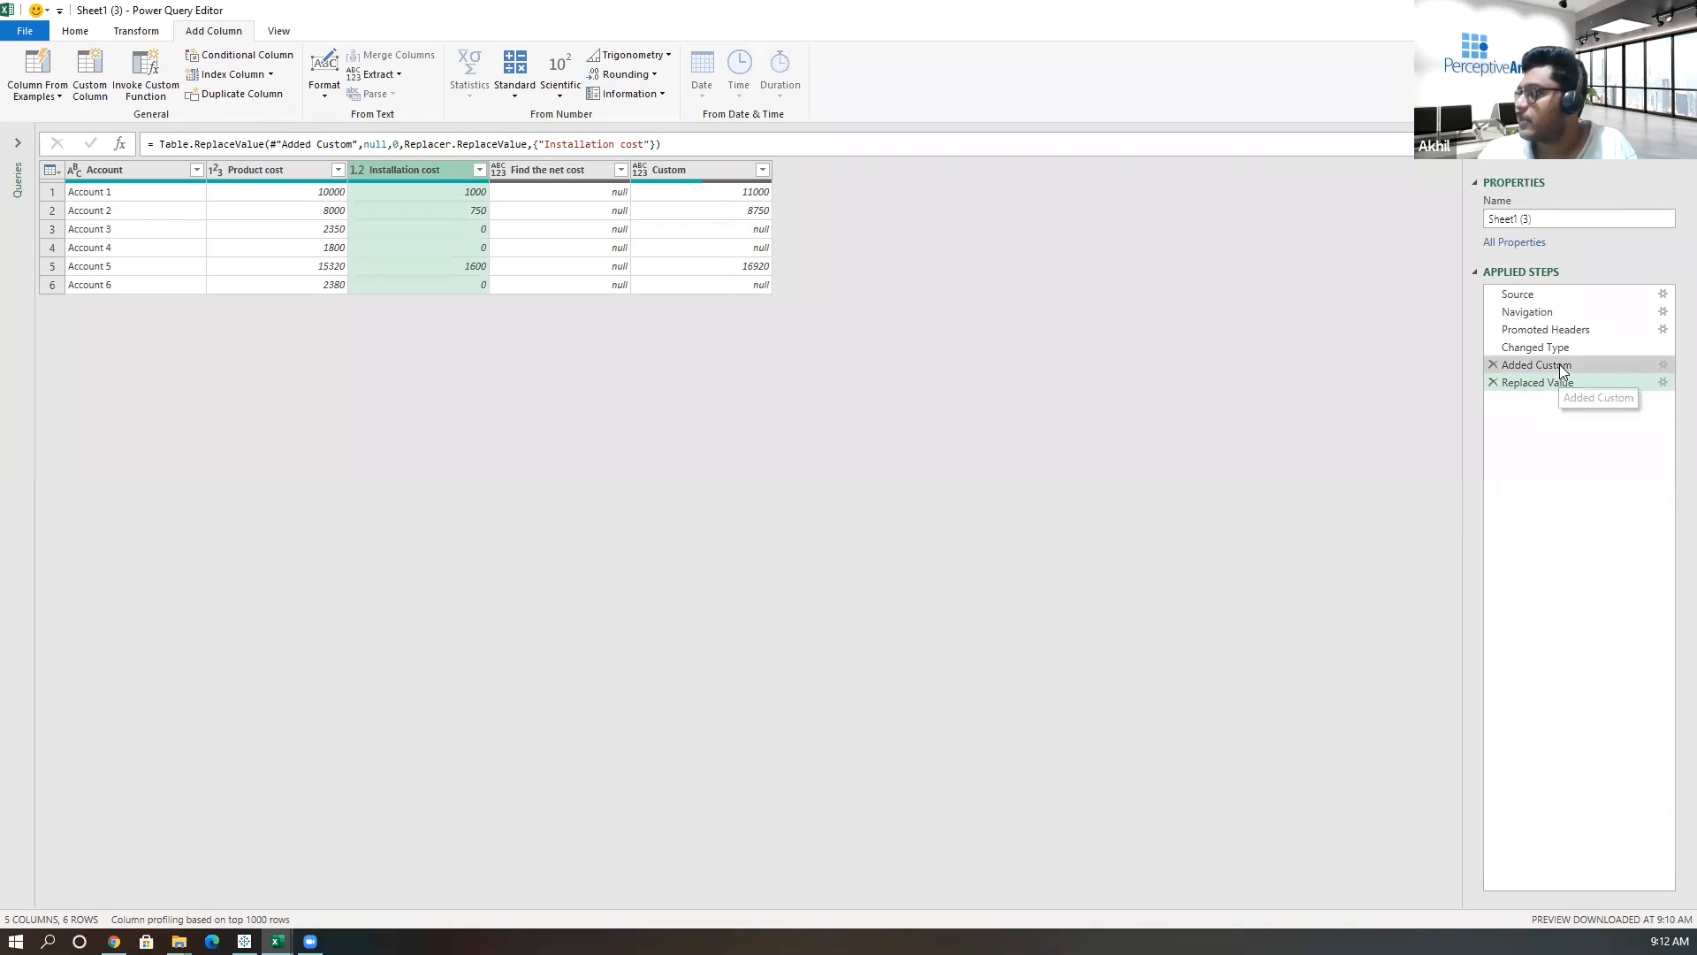
Move the Replaced Value step before Added Custom, then reopen and reconfirm the Custom column formula.
{"action": "left_click_drag", "start_coordinate": [1561, 365], "coordinate": [1562, 398]}
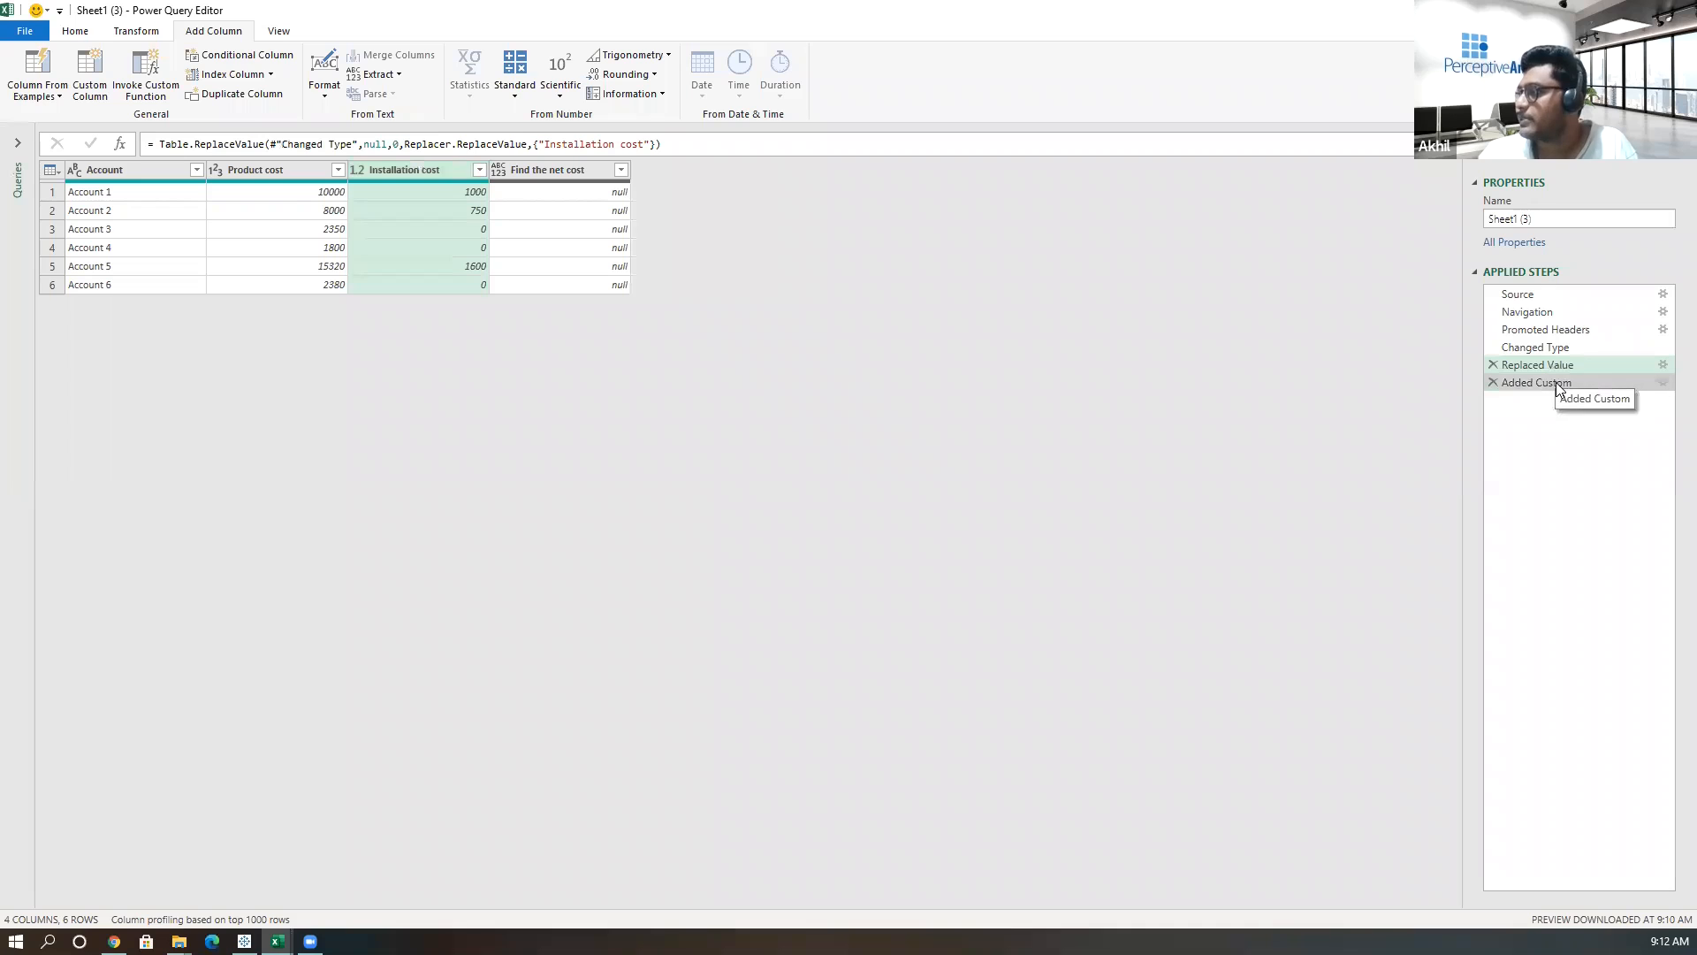
{"action": "left_click", "coordinate": [1558, 383]}
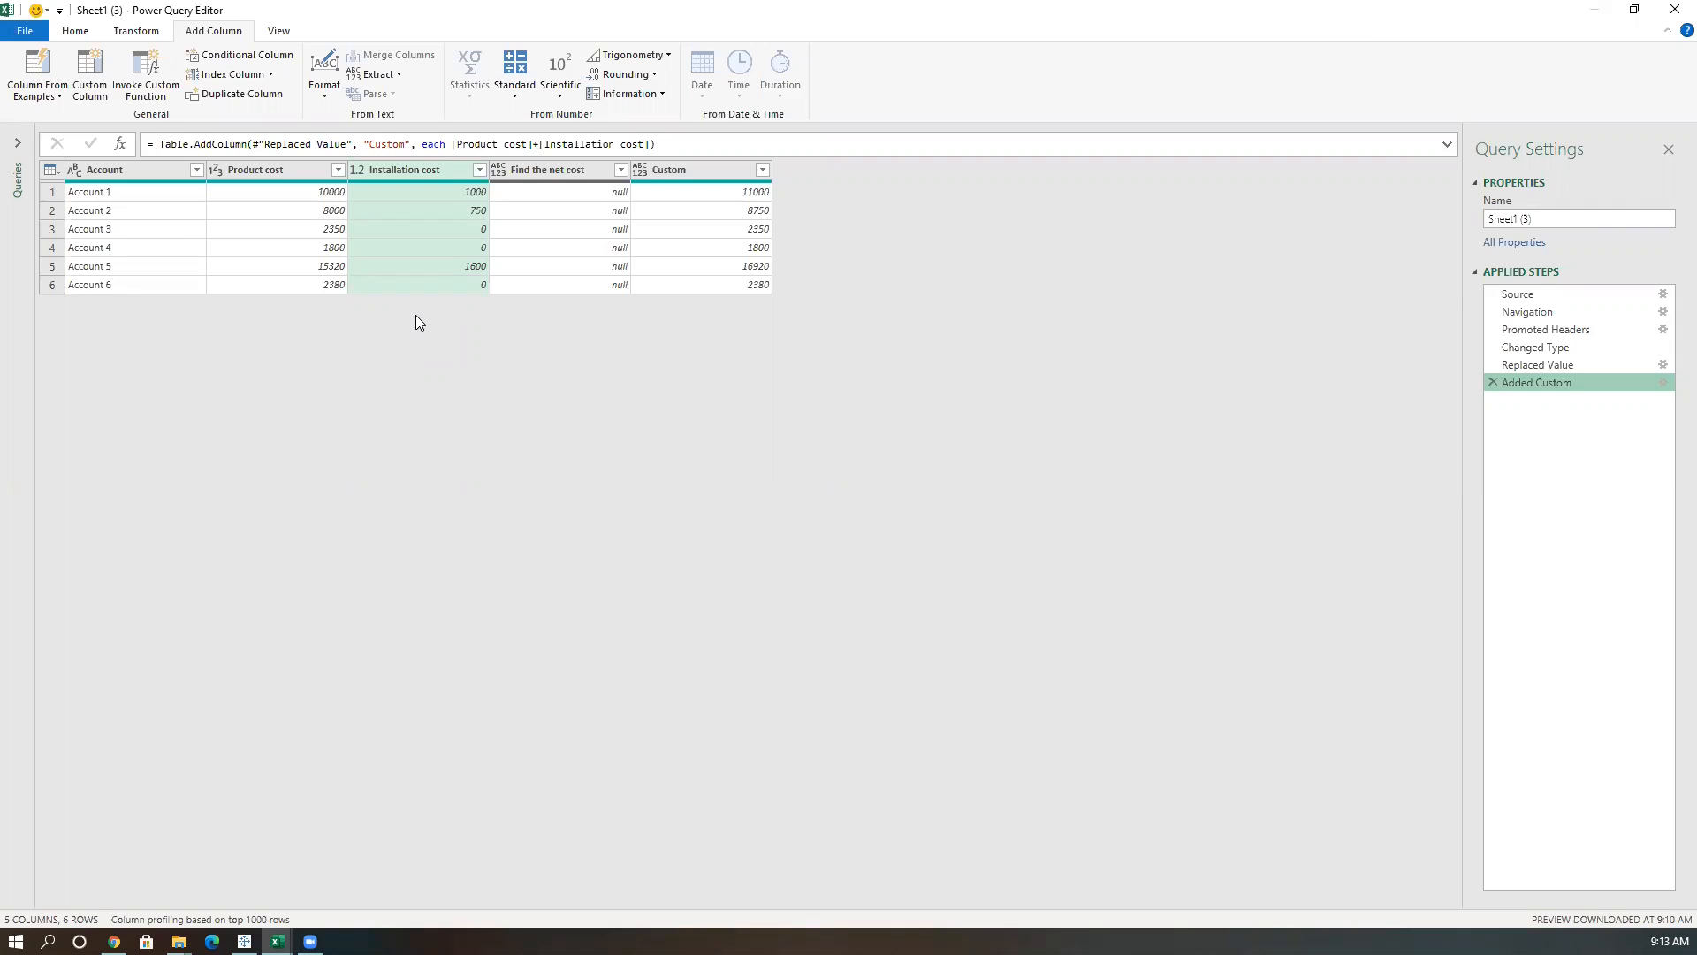
{"action": "left_click", "coordinate": [1663, 383]}
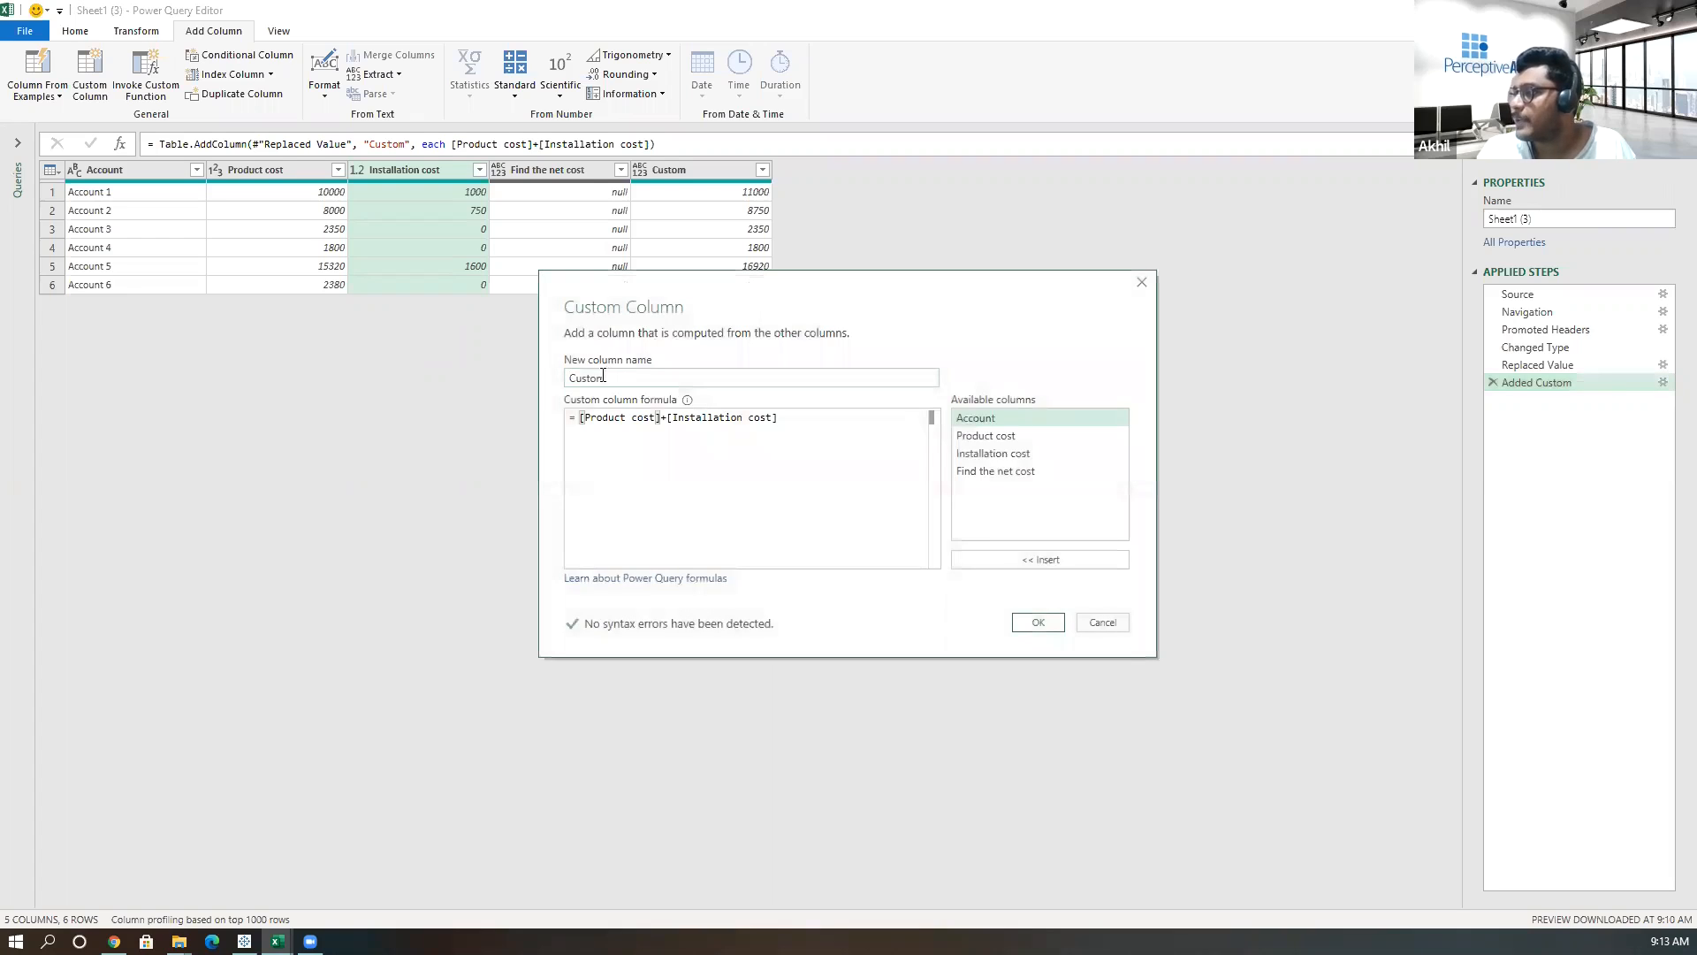
{"action": "left_click", "coordinate": [800, 416]}
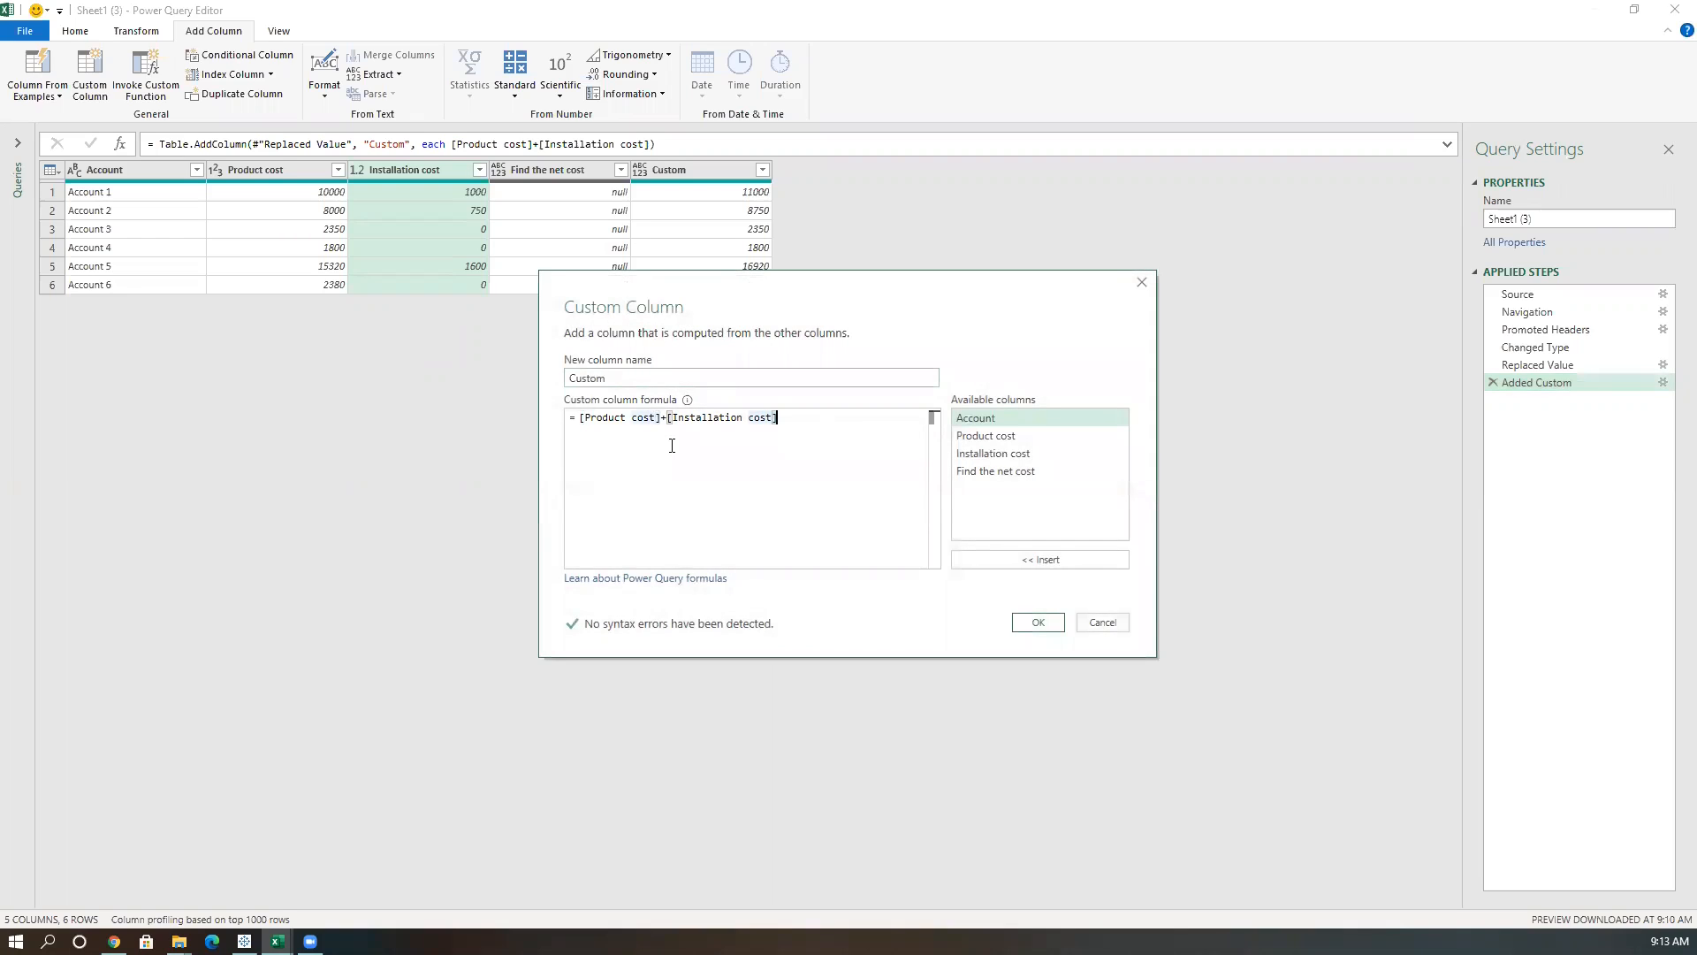
{"action": "left_click", "coordinate": [1039, 623]}
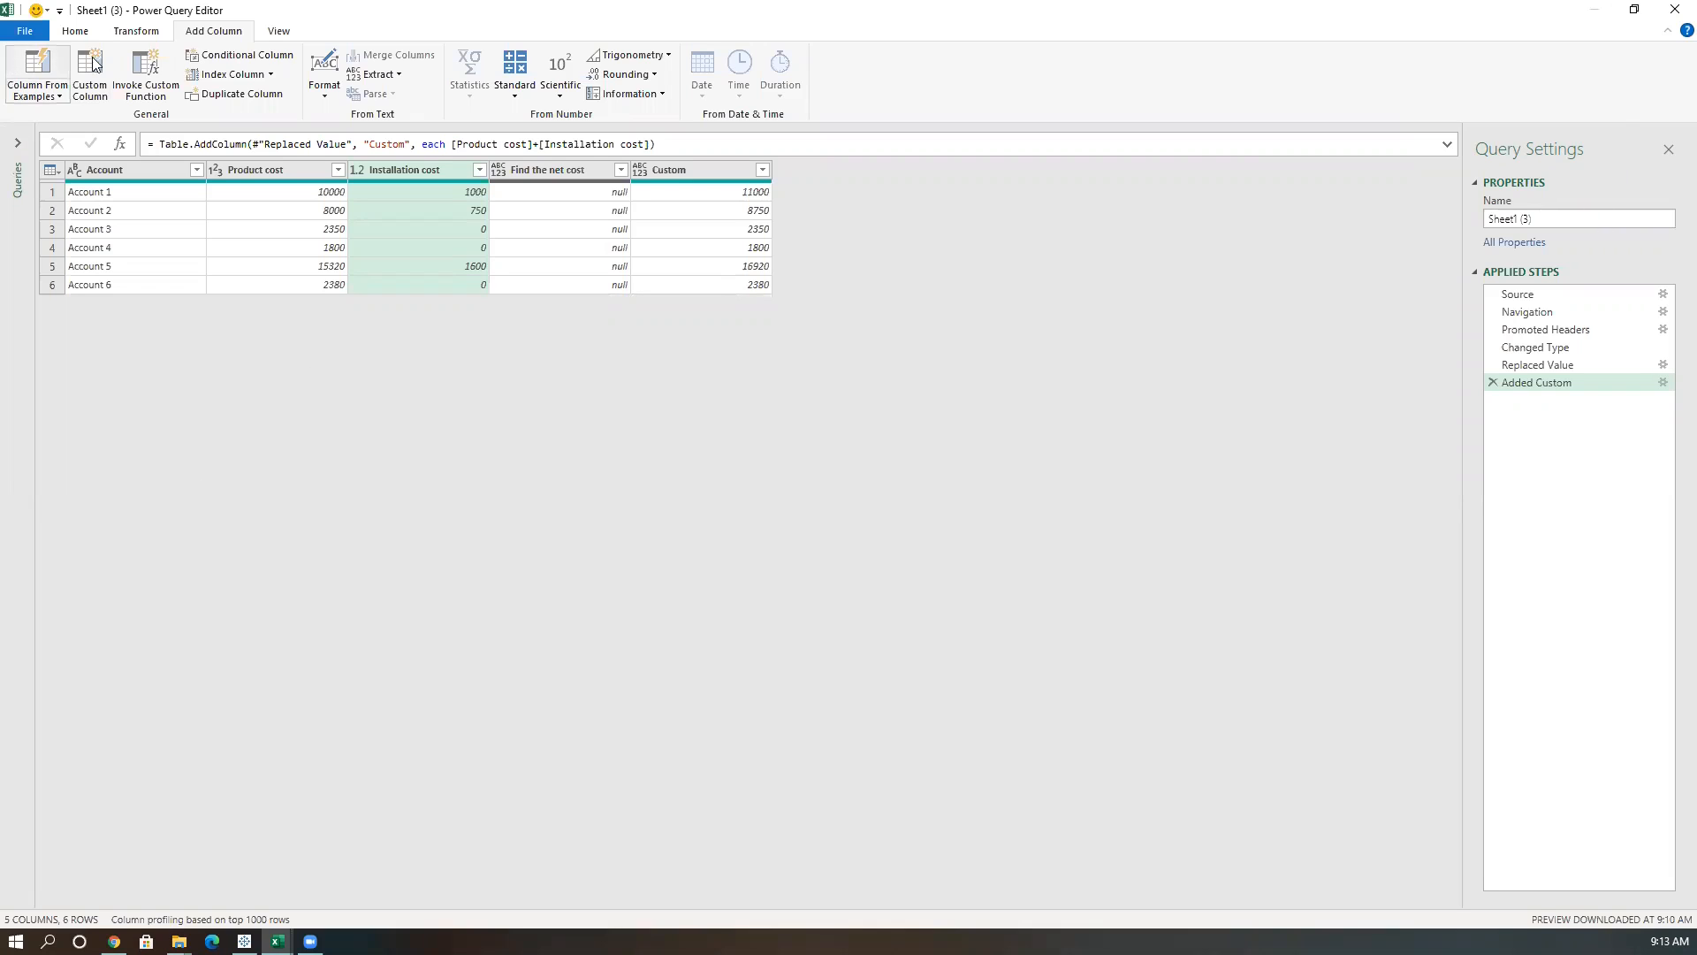
Close the Power Query Editor and load the query results into the workbook.
{"action": "left_click", "coordinate": [26, 31]}
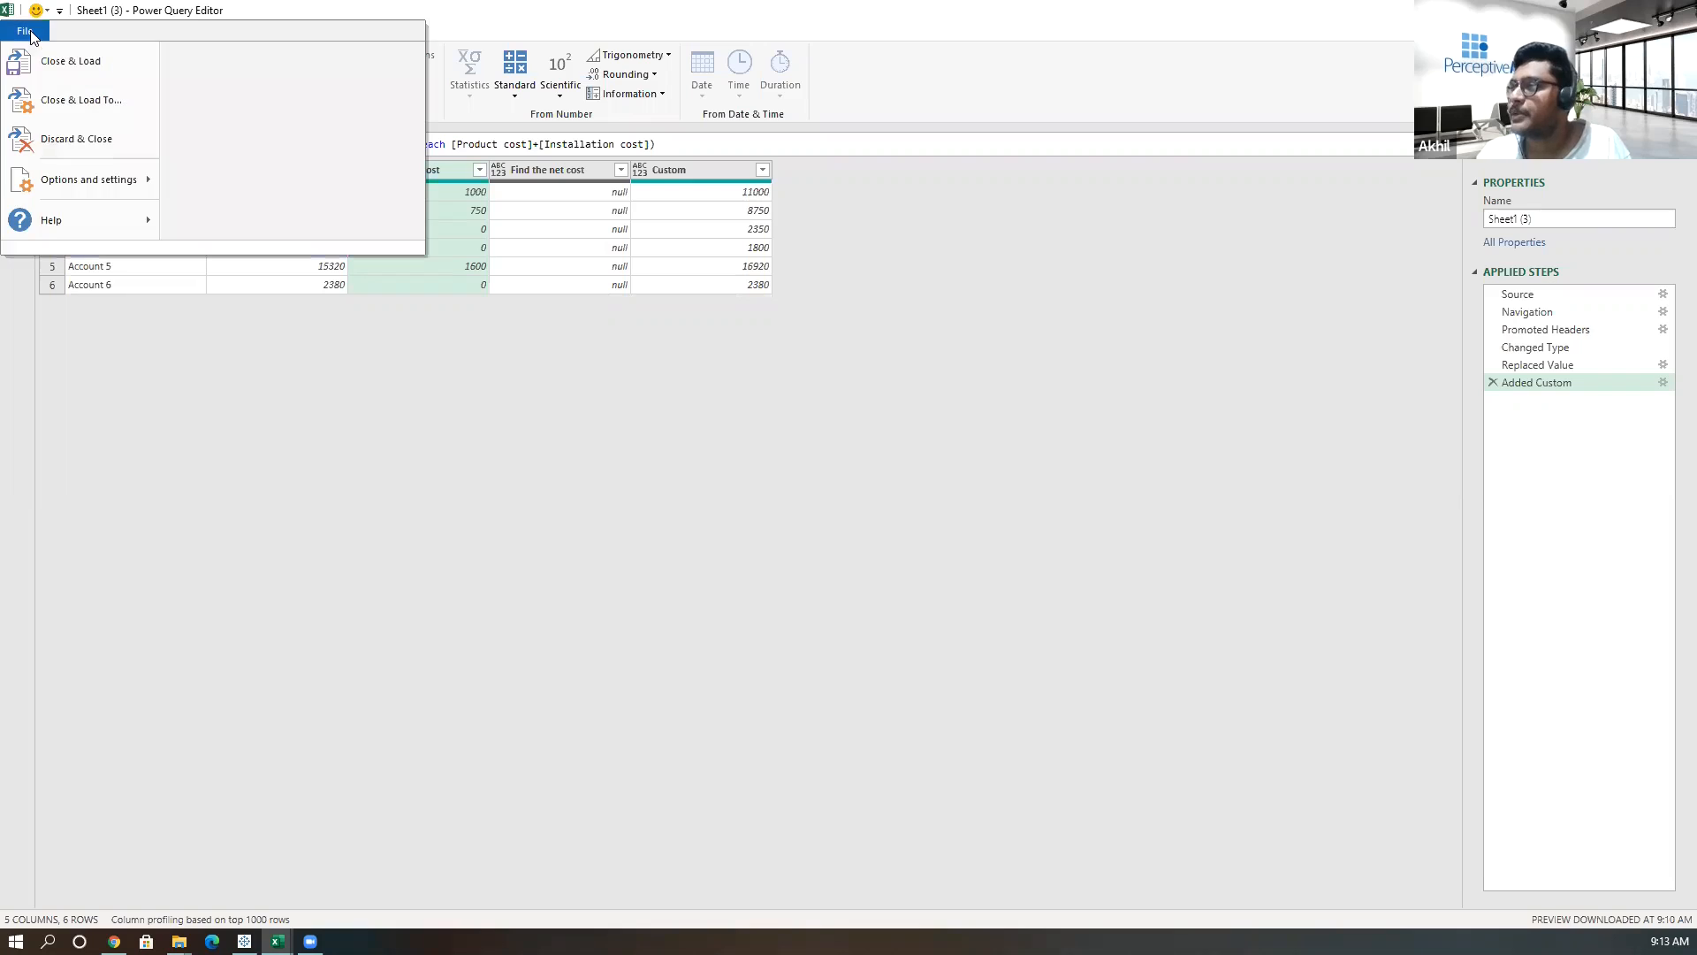
{"action": "left_click", "coordinate": [79, 75]}
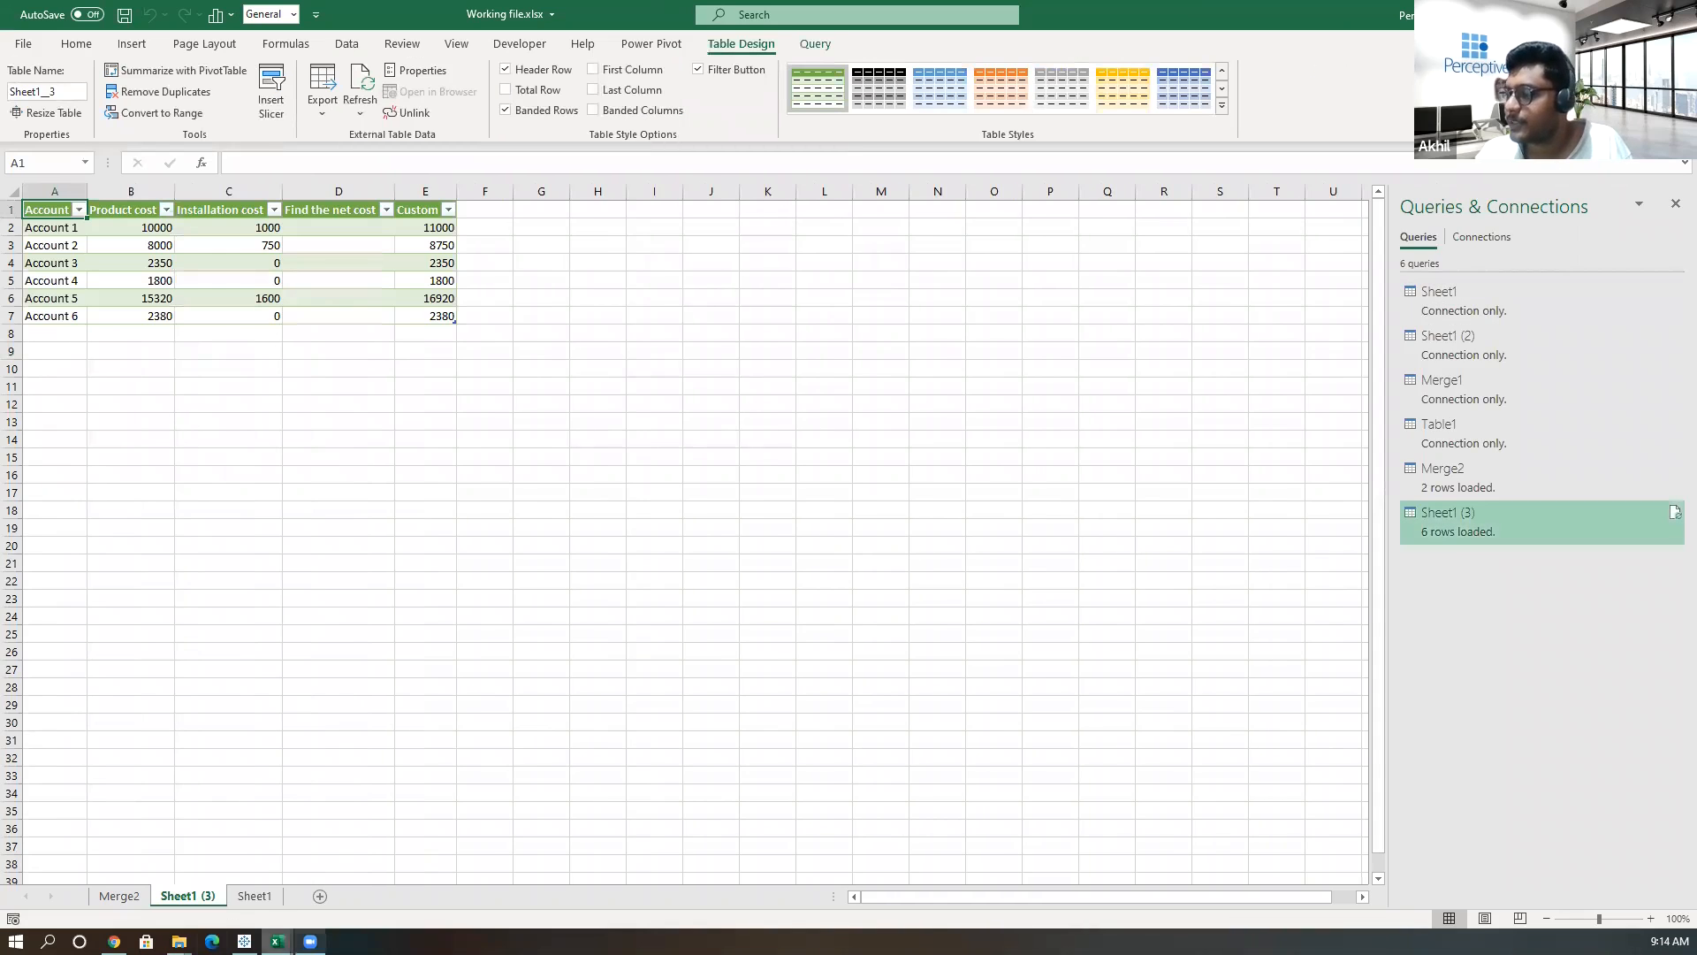
Open Transpose.xlsx from the 16feb folder.
{"action": "left_click", "coordinate": [179, 941]}
{"action": "left_click", "coordinate": [485, 873]}
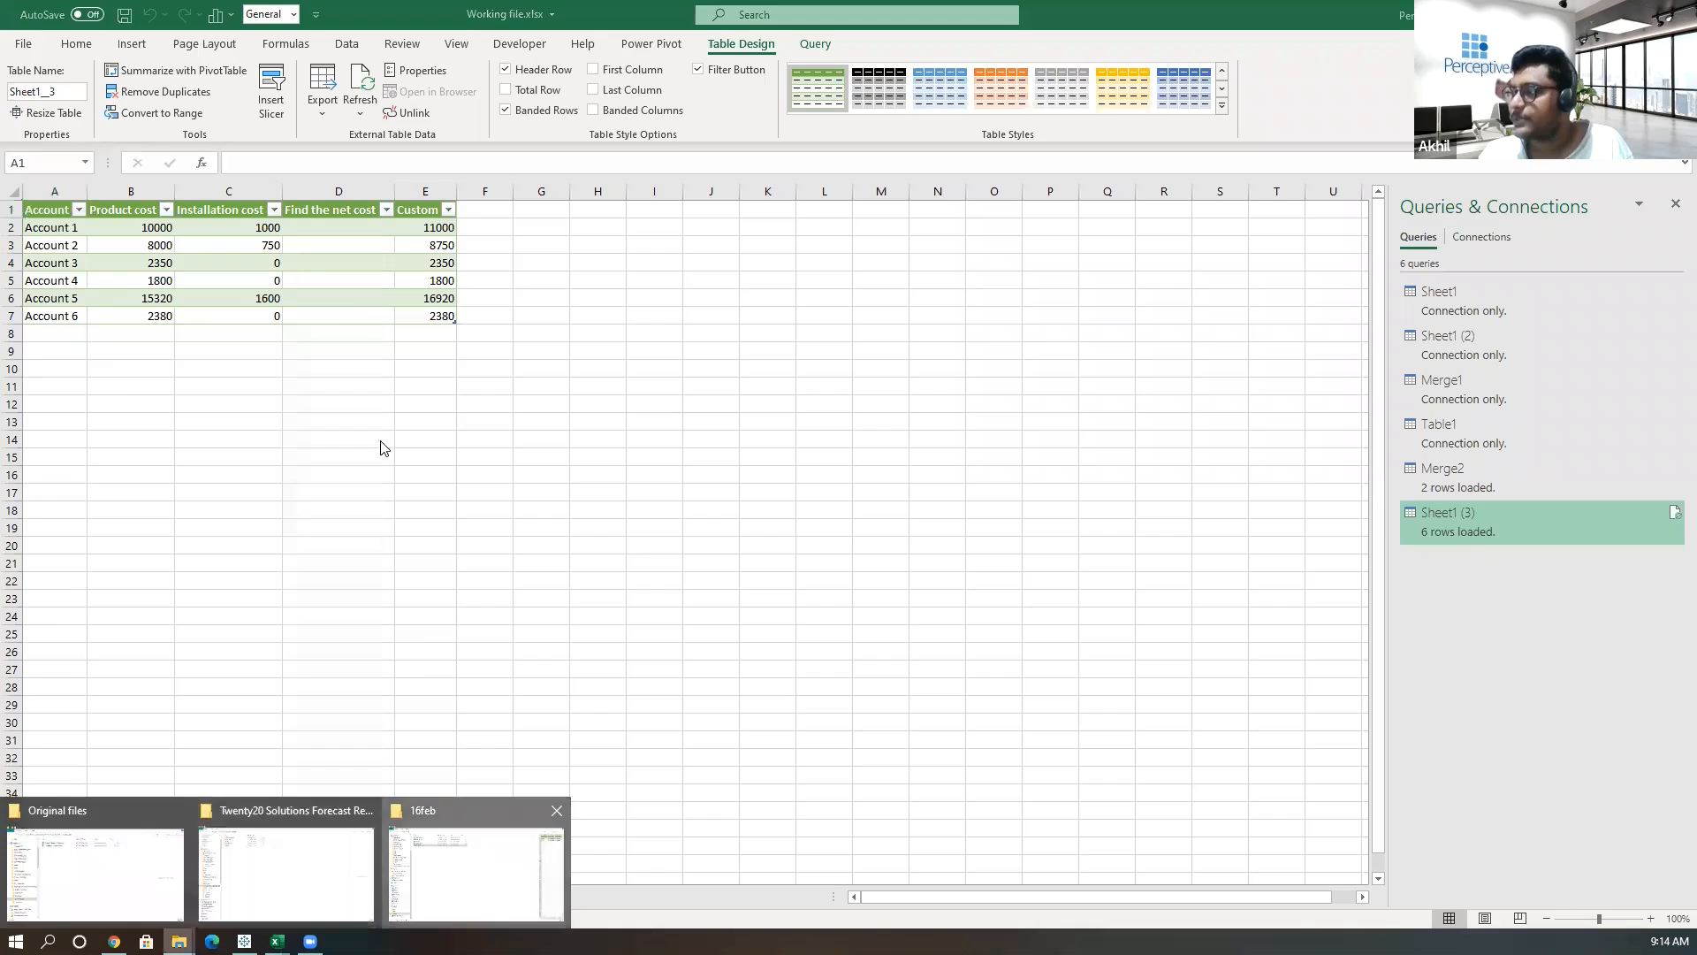
{"action": "left_click", "coordinate": [312, 172]}
{"action": "double_click", "coordinate": [312, 172]}
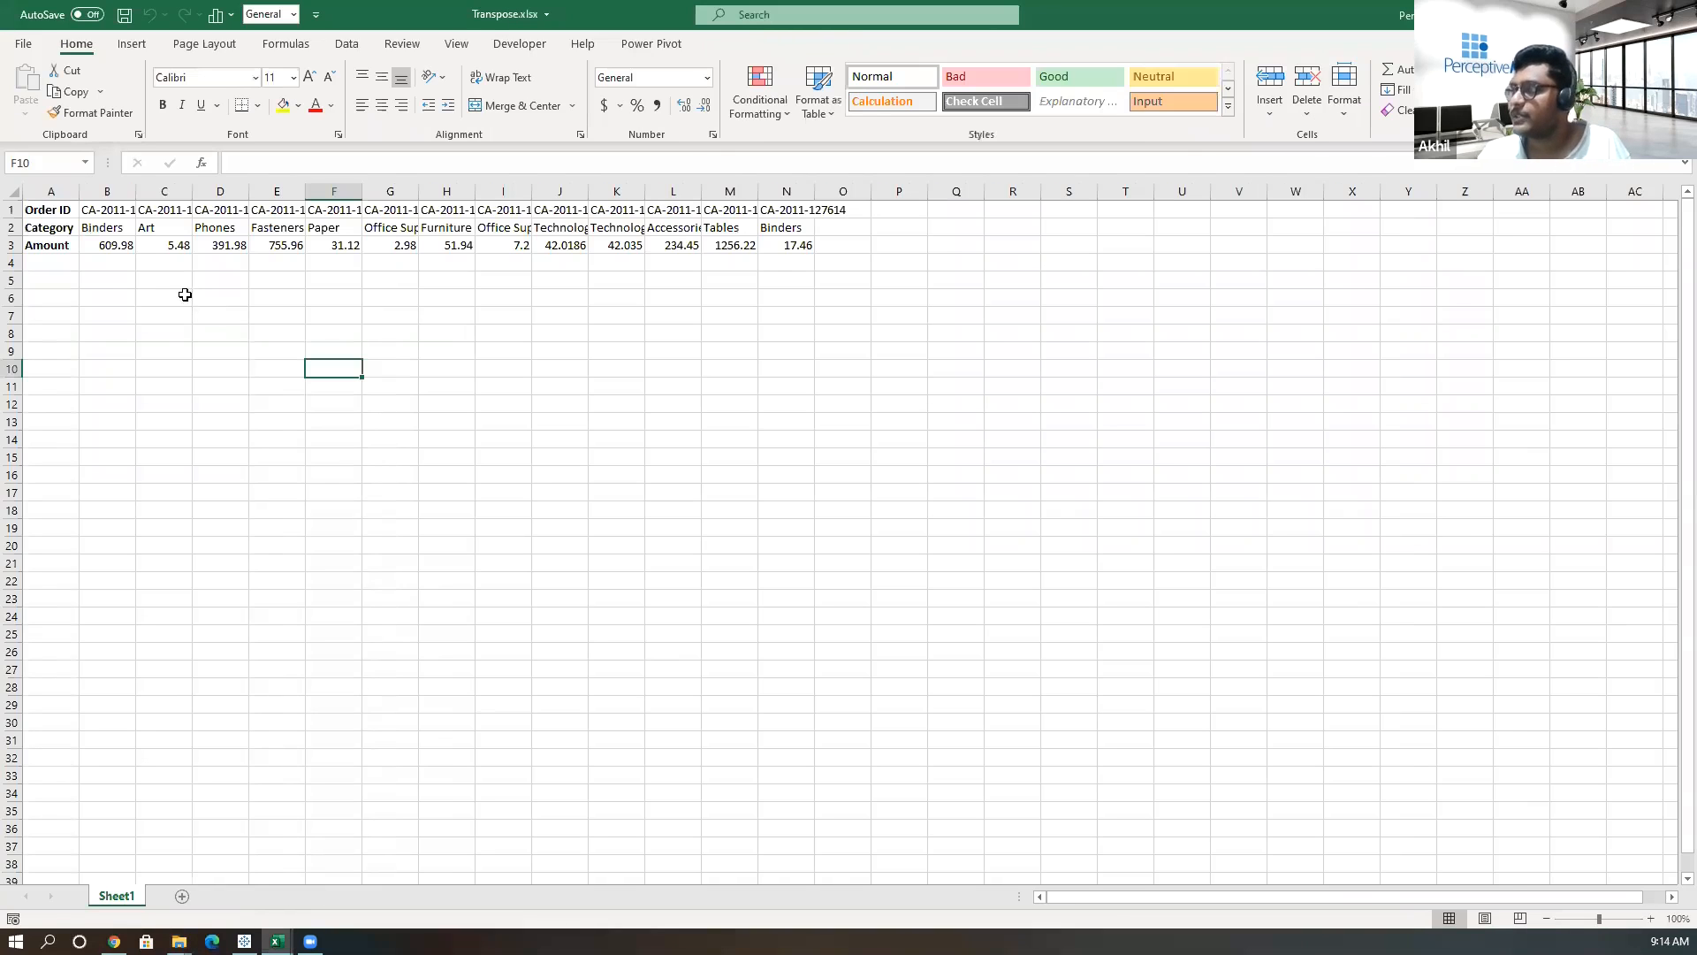
{"action": "left_click", "coordinate": [177, 296]}
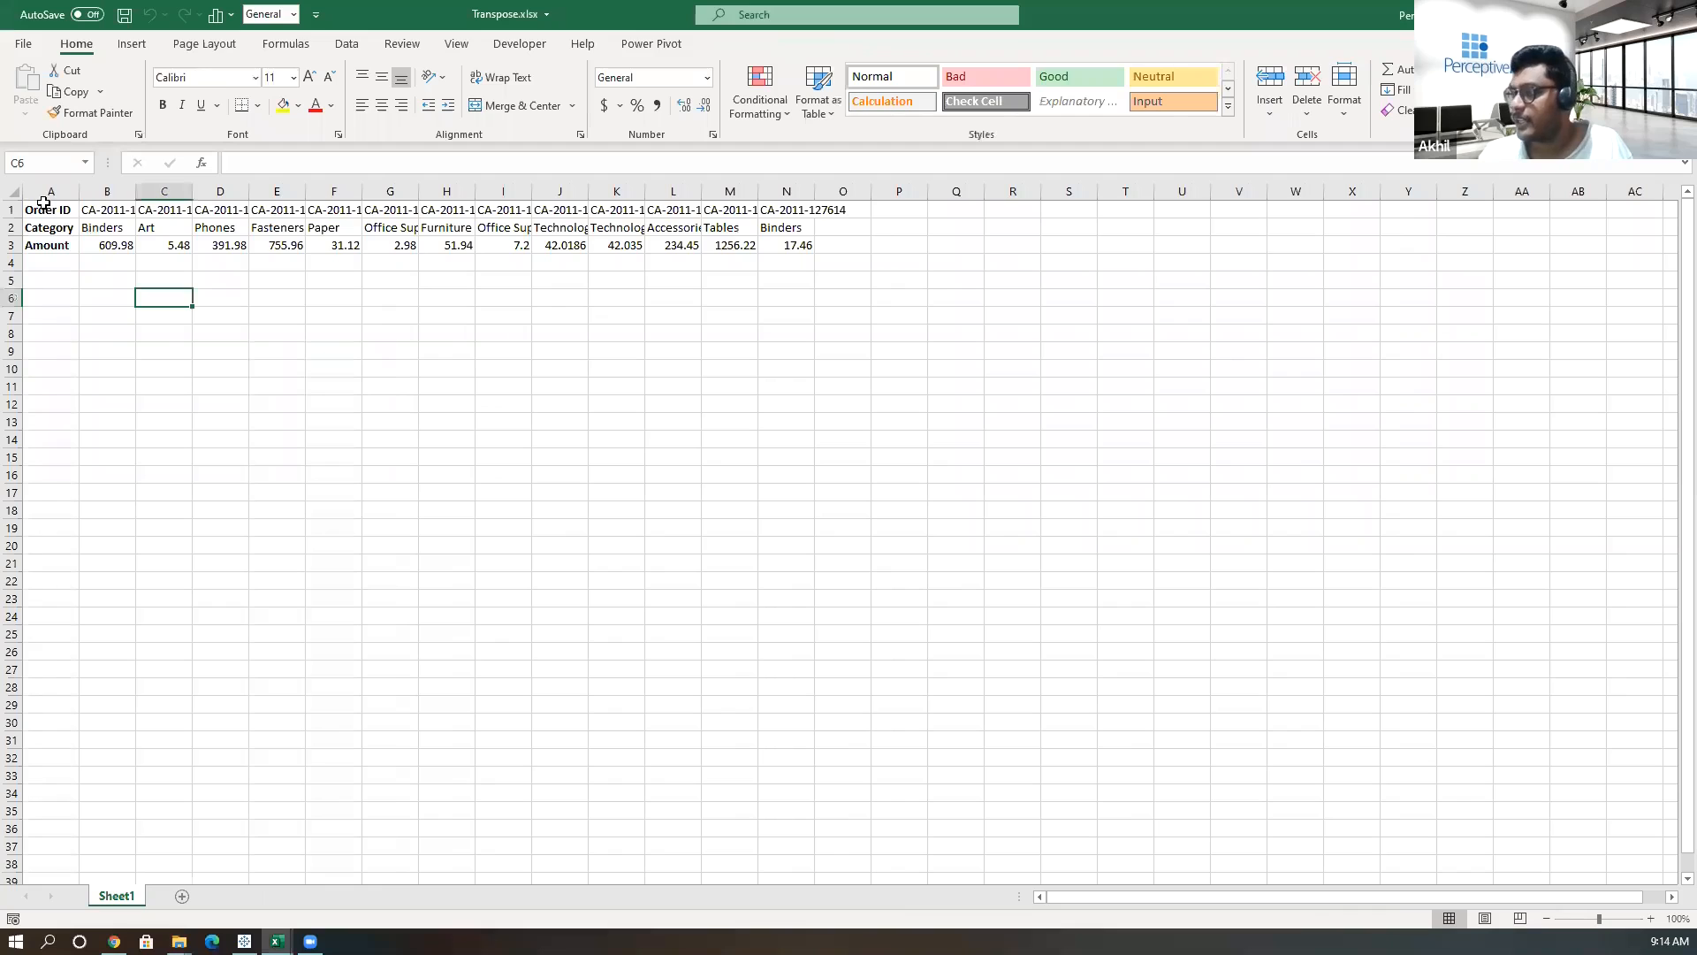
Examine the horizontally laid out Order ID, Category and Amount rows in the sheet.
{"action": "left_click_drag", "start_coordinate": [44, 208], "coordinate": [760, 248]}
{"action": "left_click", "coordinate": [41, 207]}
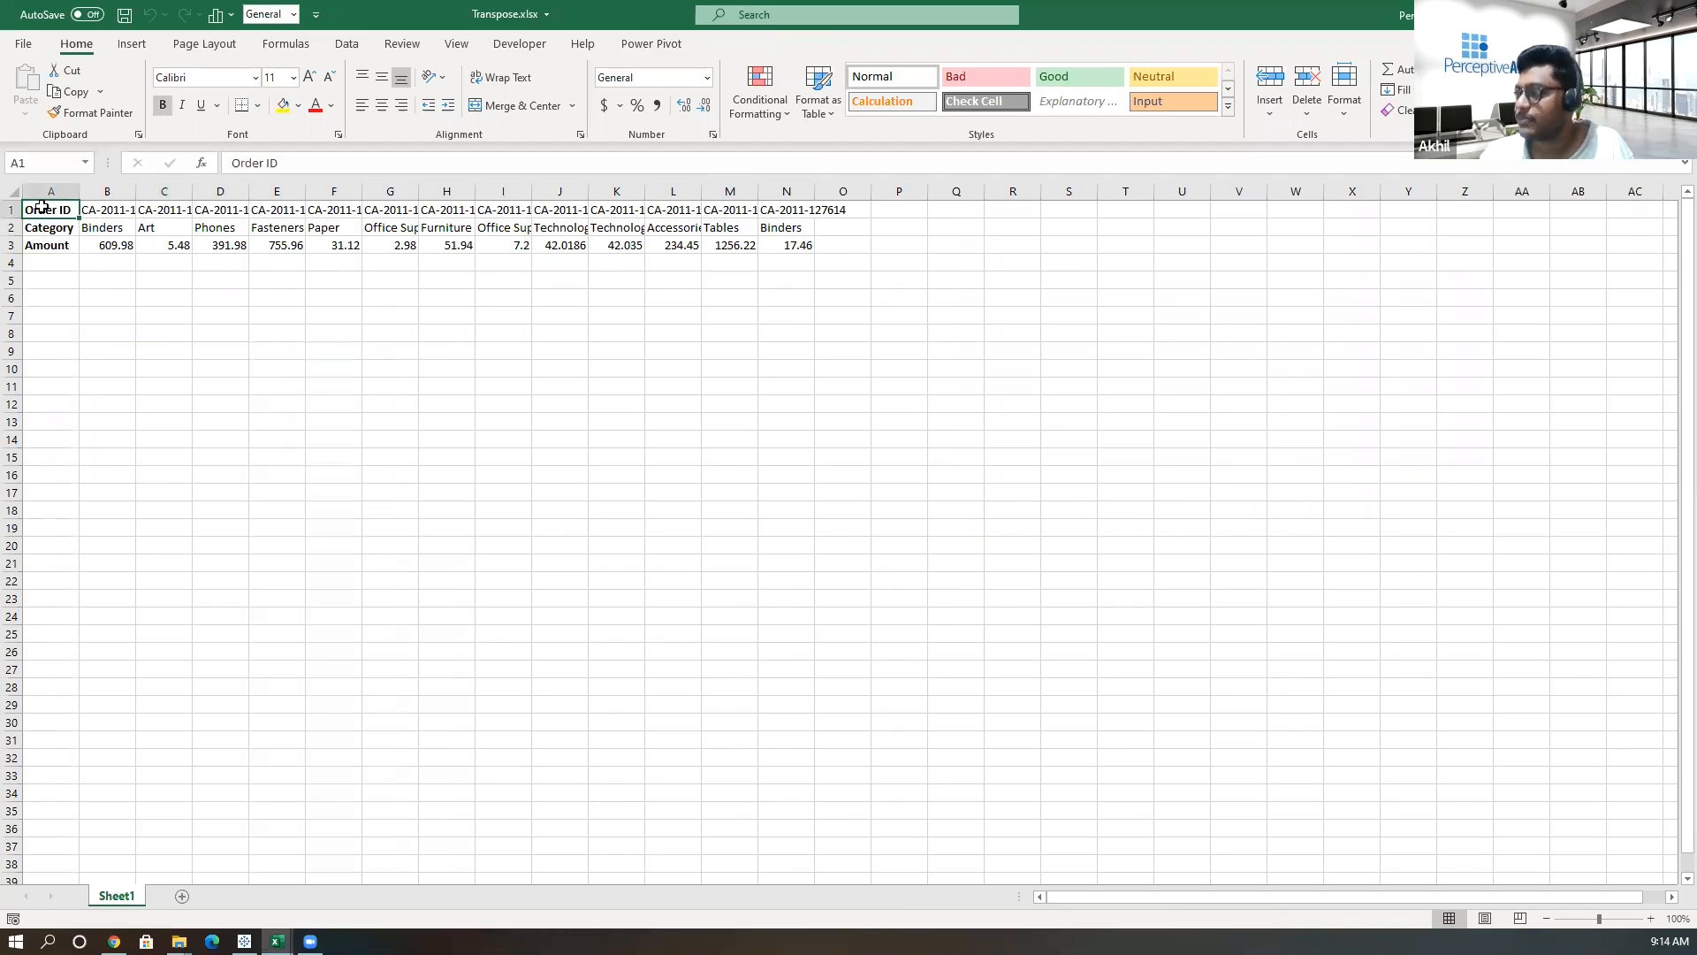
{"action": "left_click", "coordinate": [47, 229]}
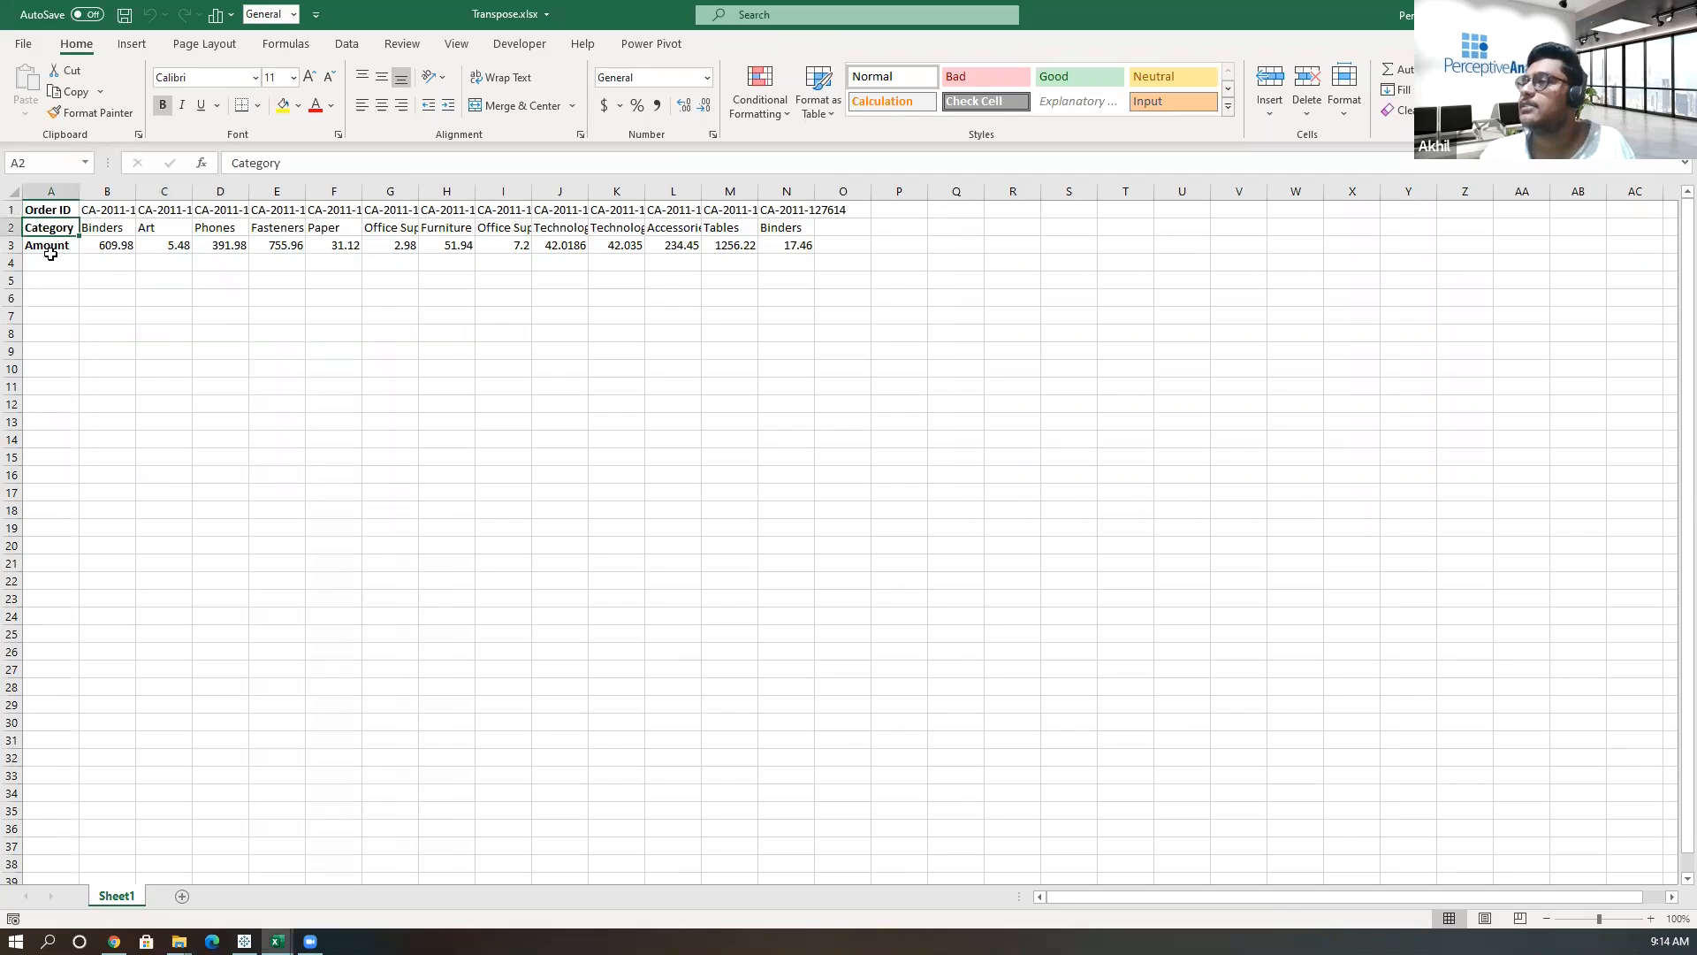
{"action": "left_click", "coordinate": [47, 244]}
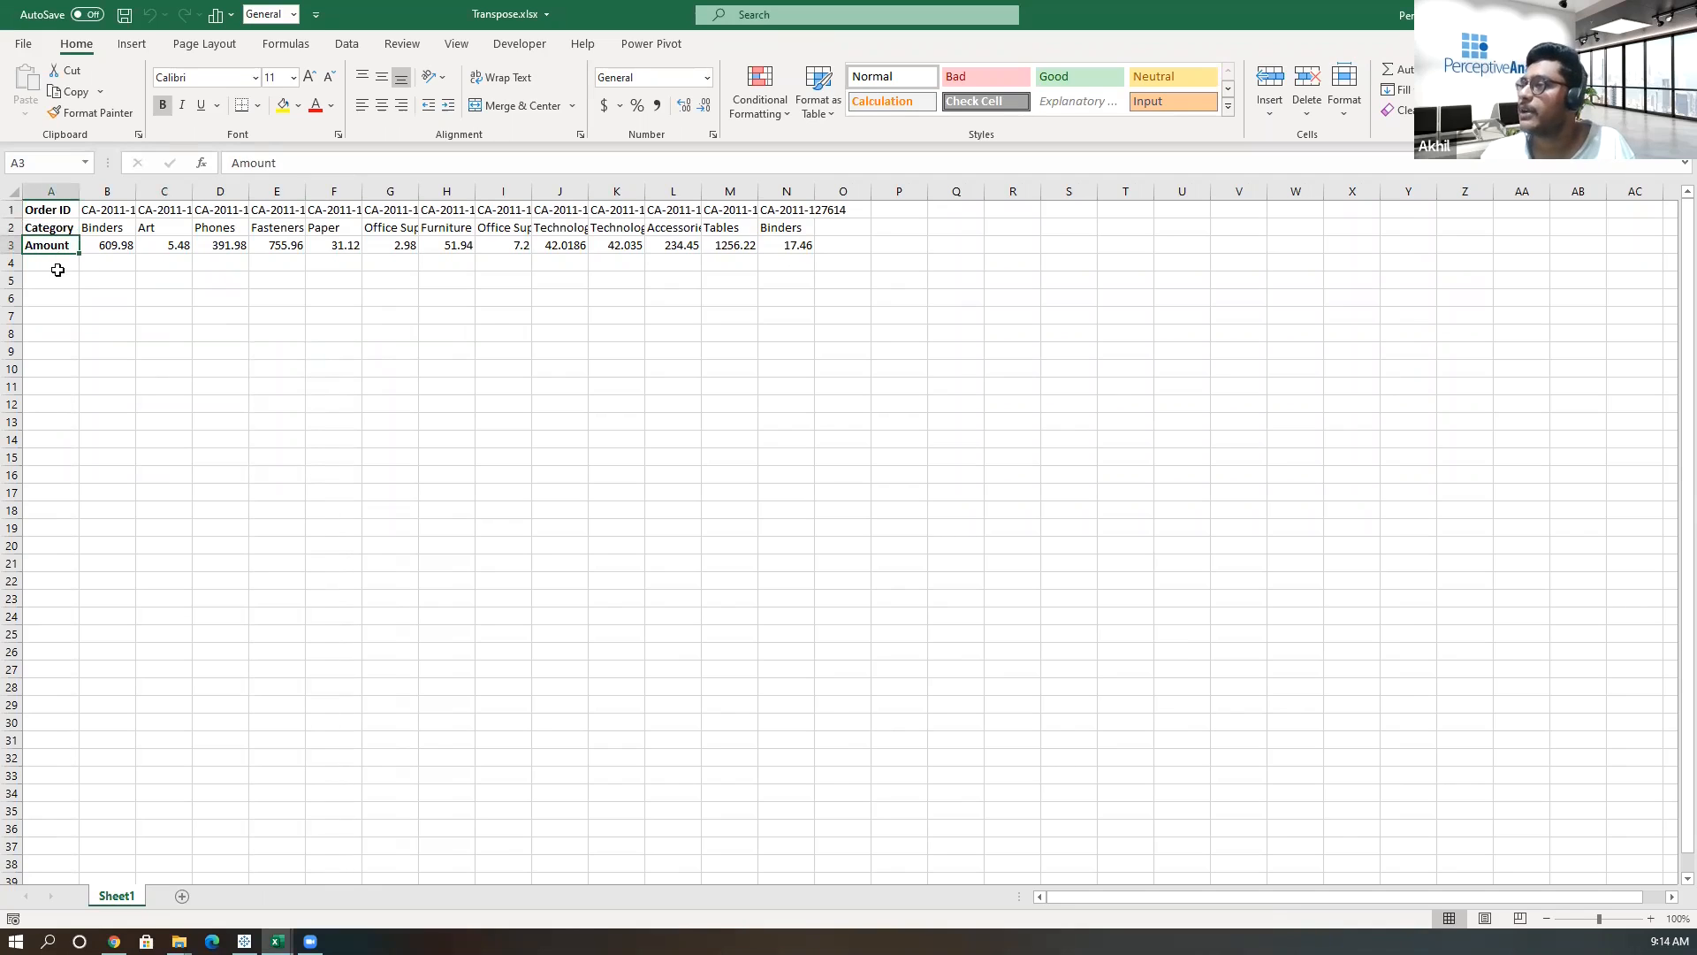
{"action": "left_click_drag", "start_coordinate": [54, 280], "coordinate": [177, 512]}
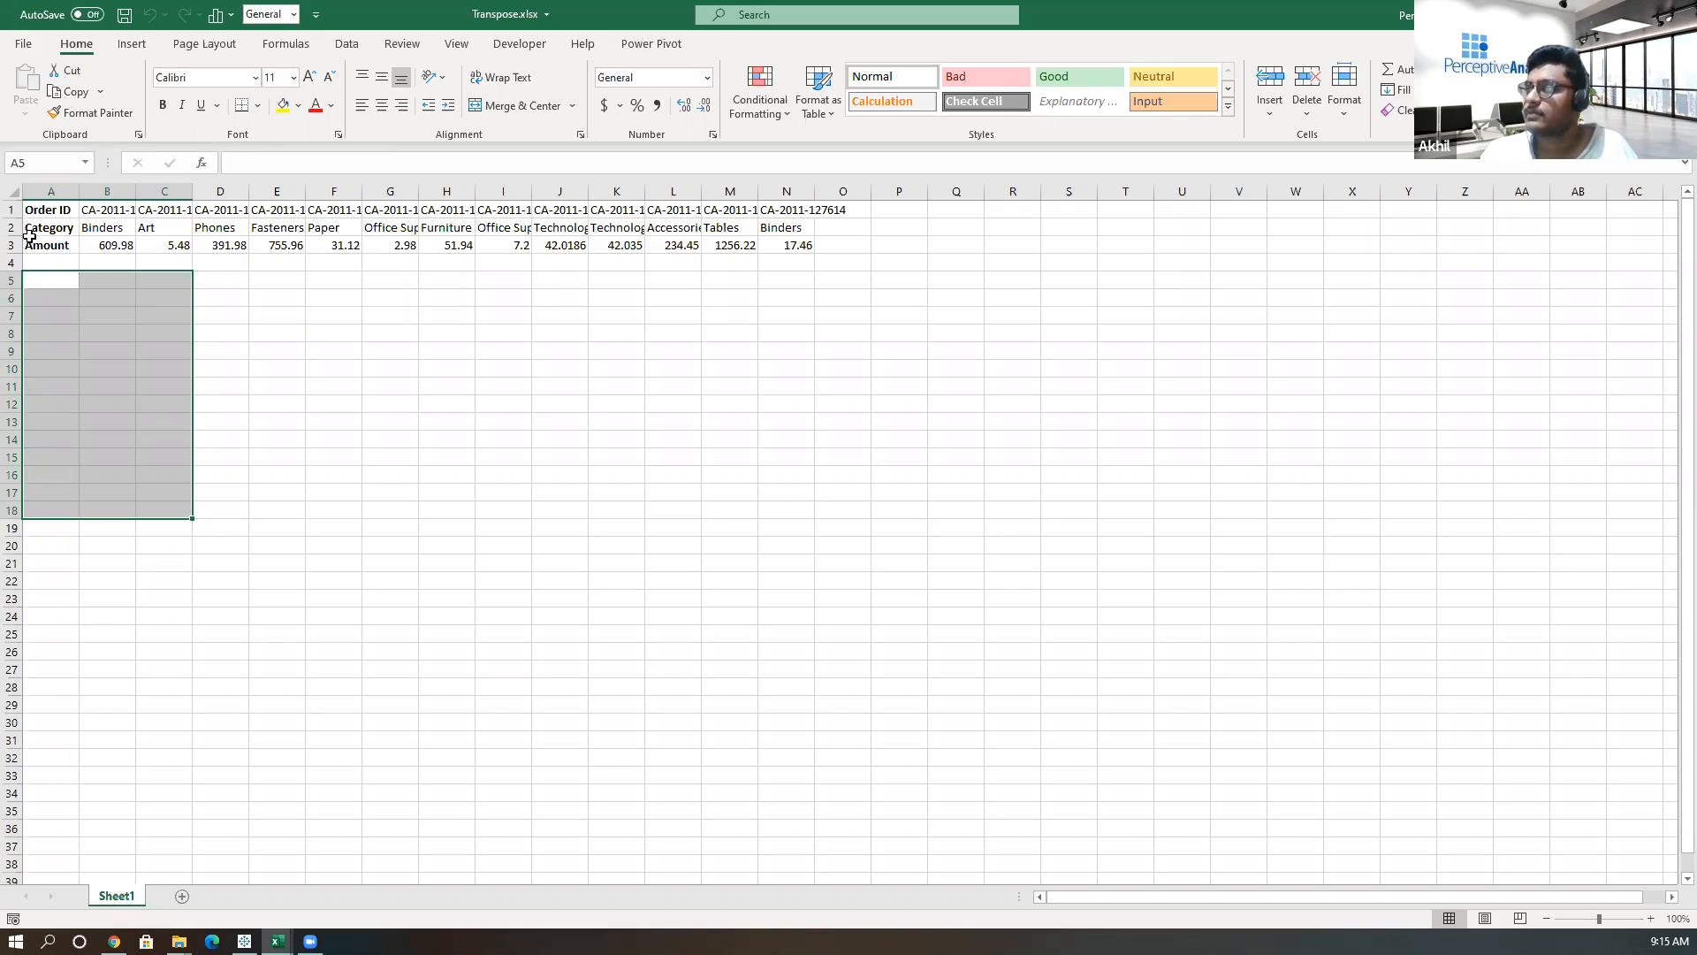
{"action": "left_click", "coordinate": [54, 211]}
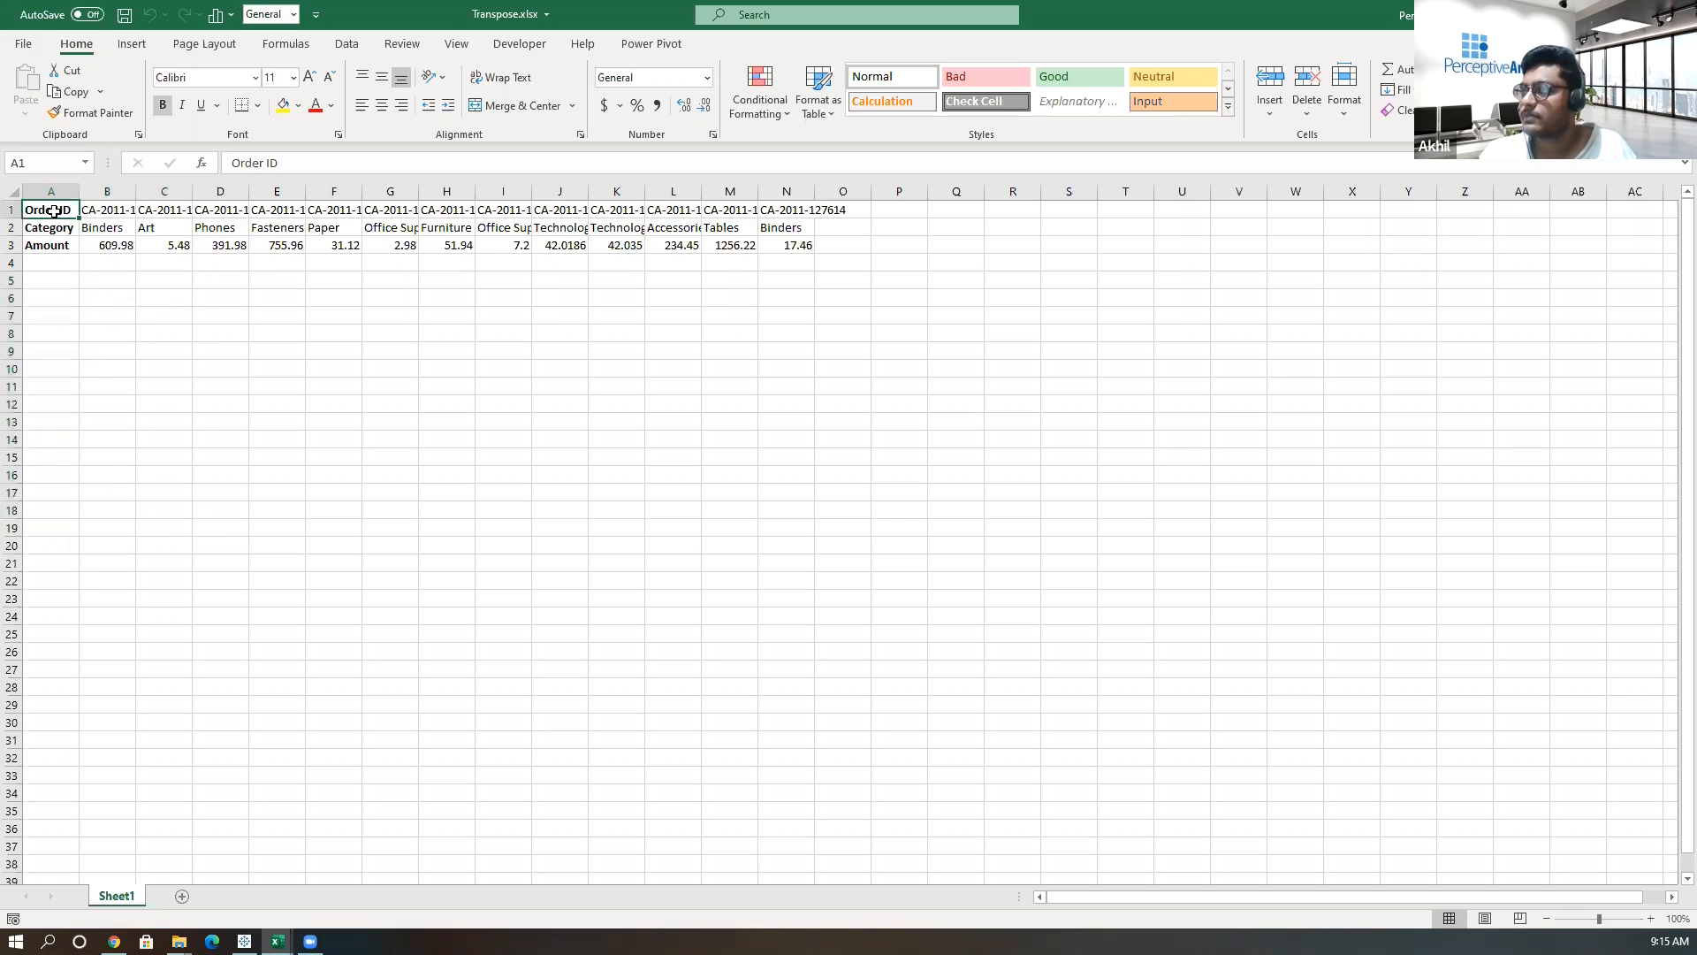
{"action": "left_click", "coordinate": [111, 379]}
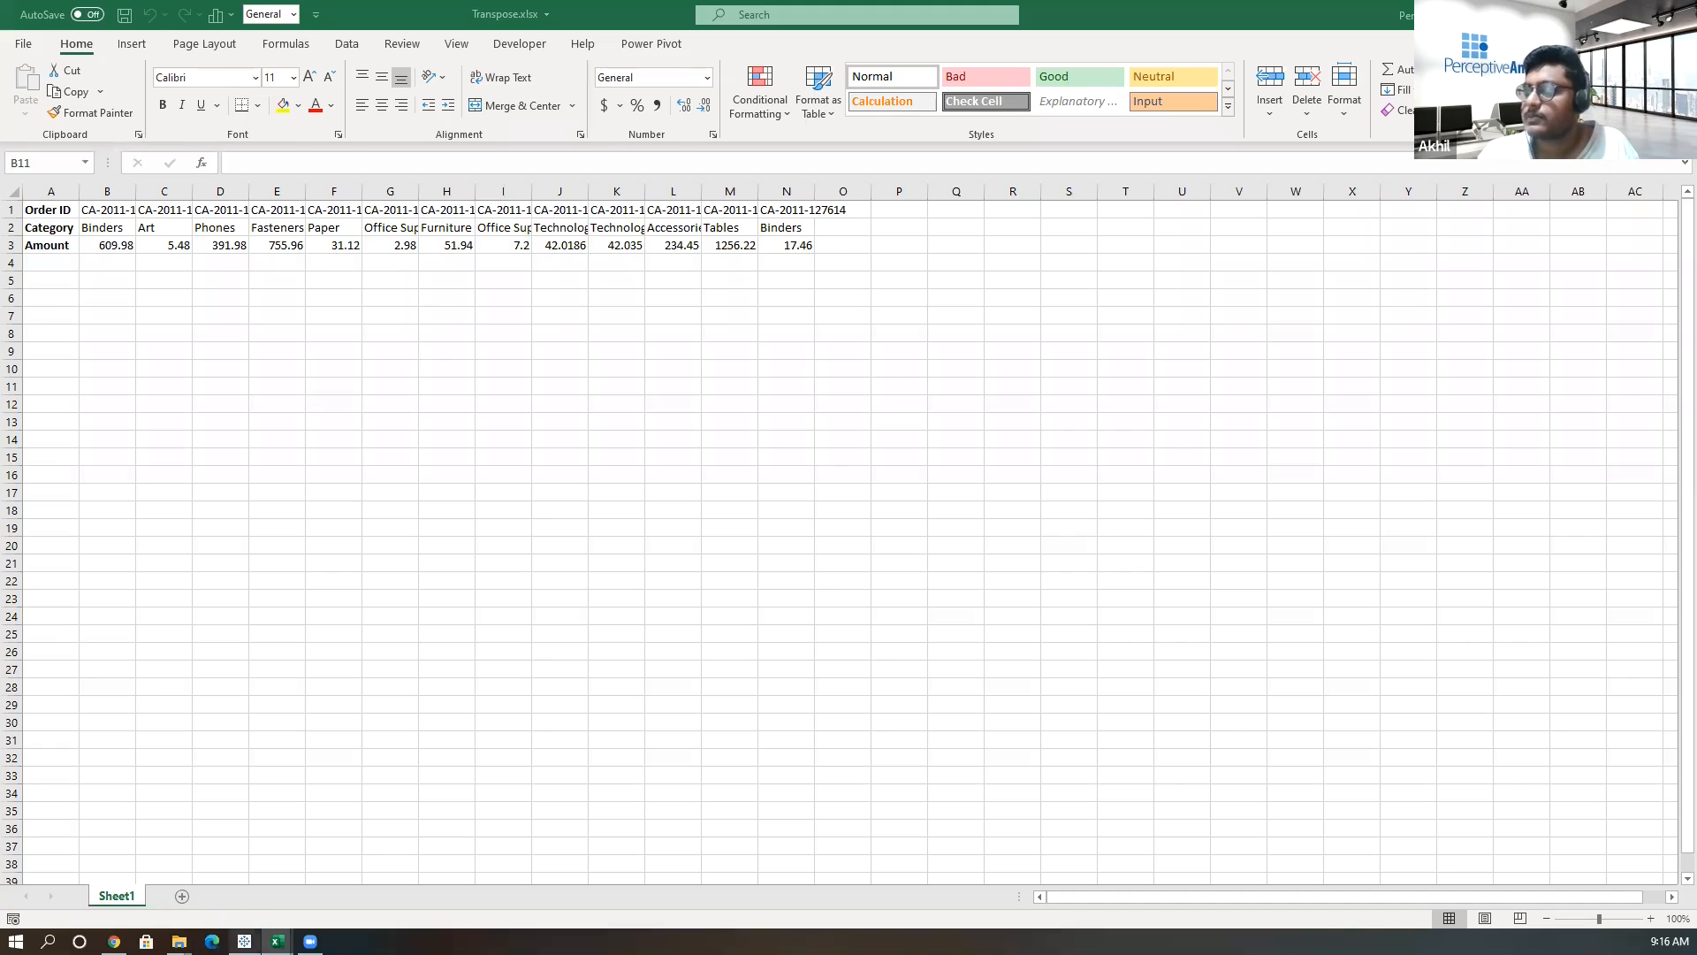
Switch to the Sheet1 (4) Power Query Editor window and inspect the Order ID values.
{"action": "mouse_move", "coordinate": [277, 941]}
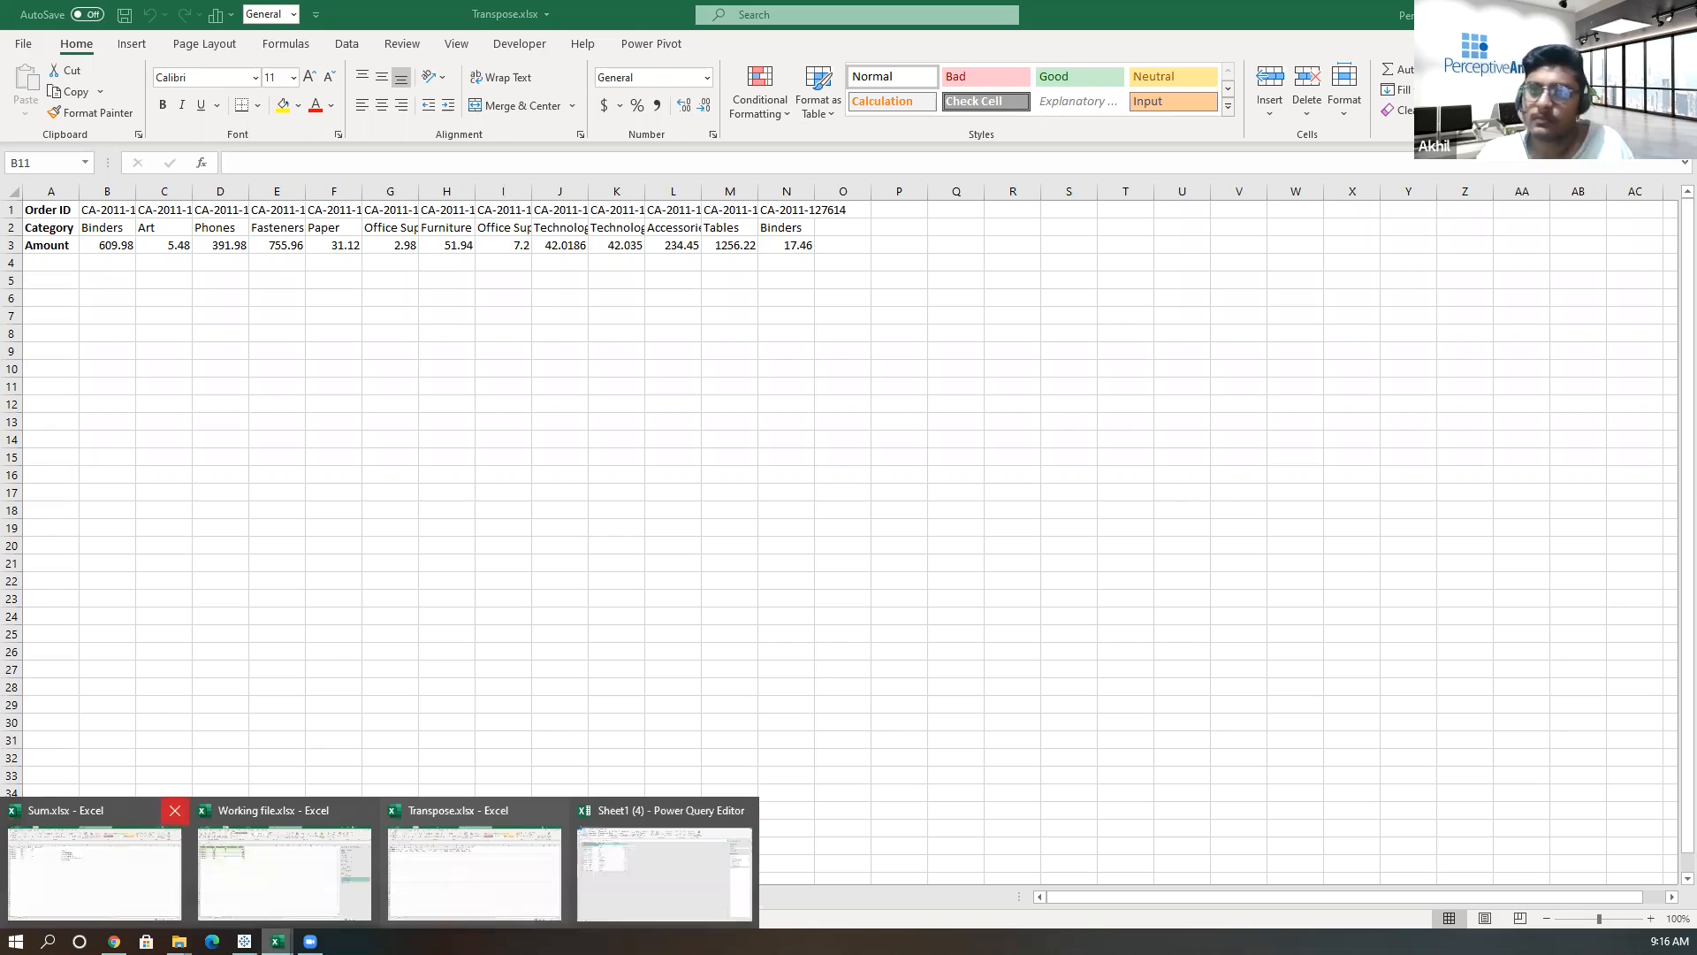
{"action": "left_click", "coordinate": [665, 874]}
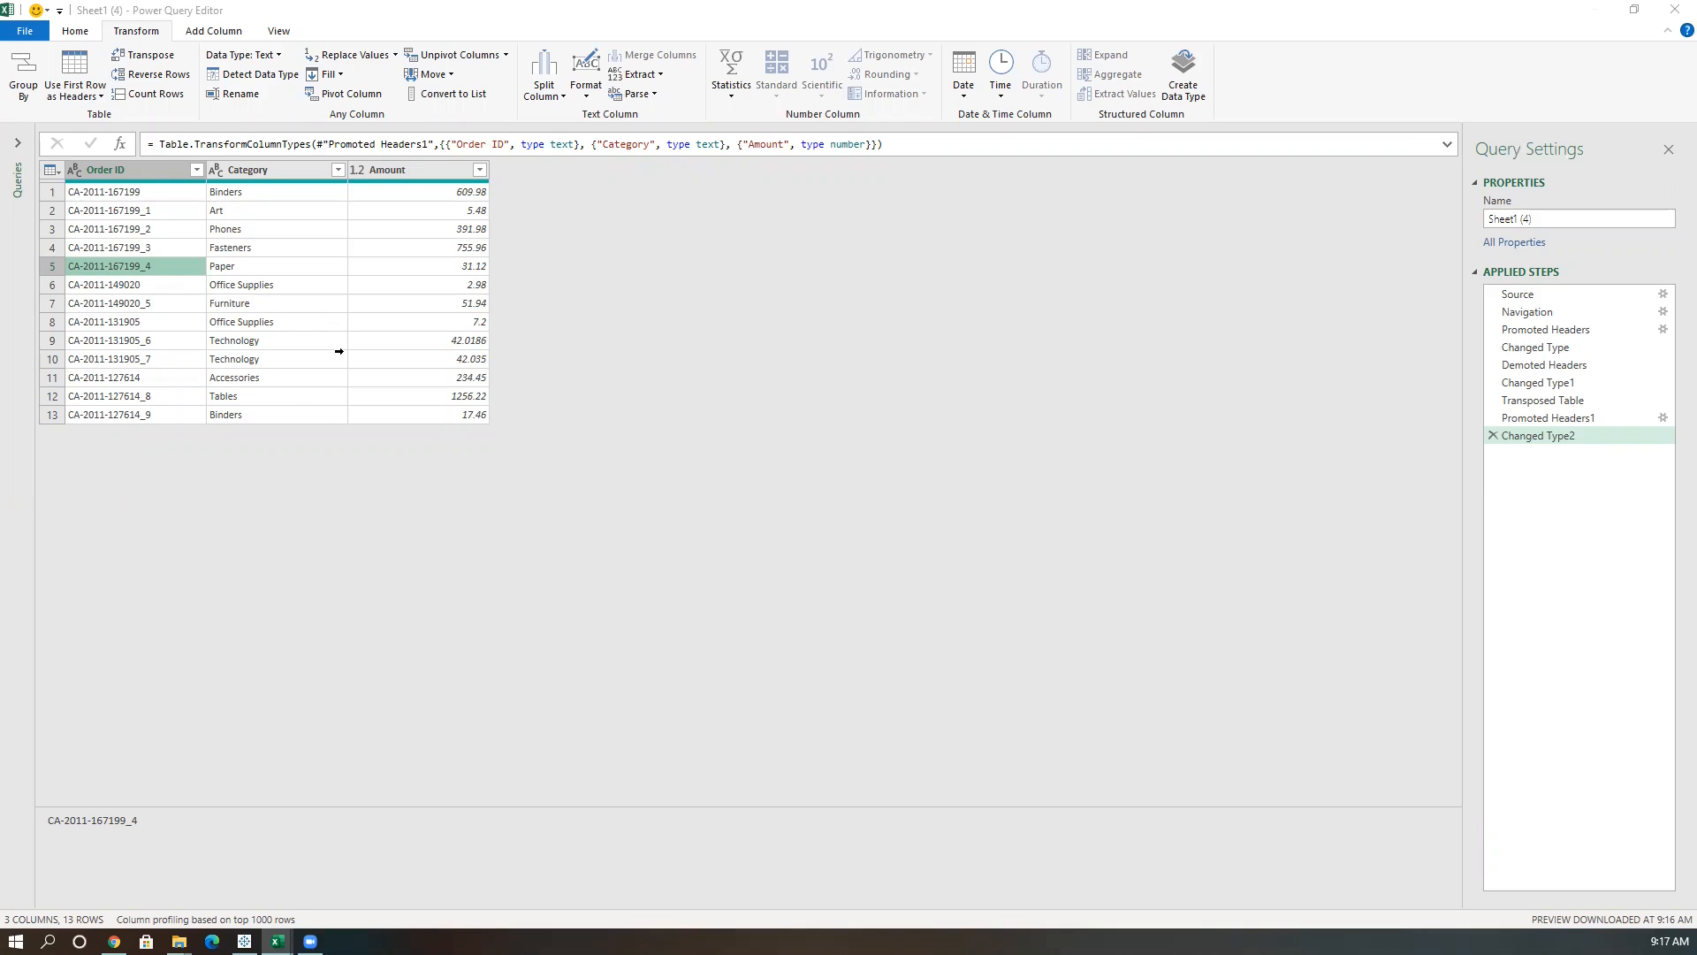
{"action": "left_click", "coordinate": [168, 249]}
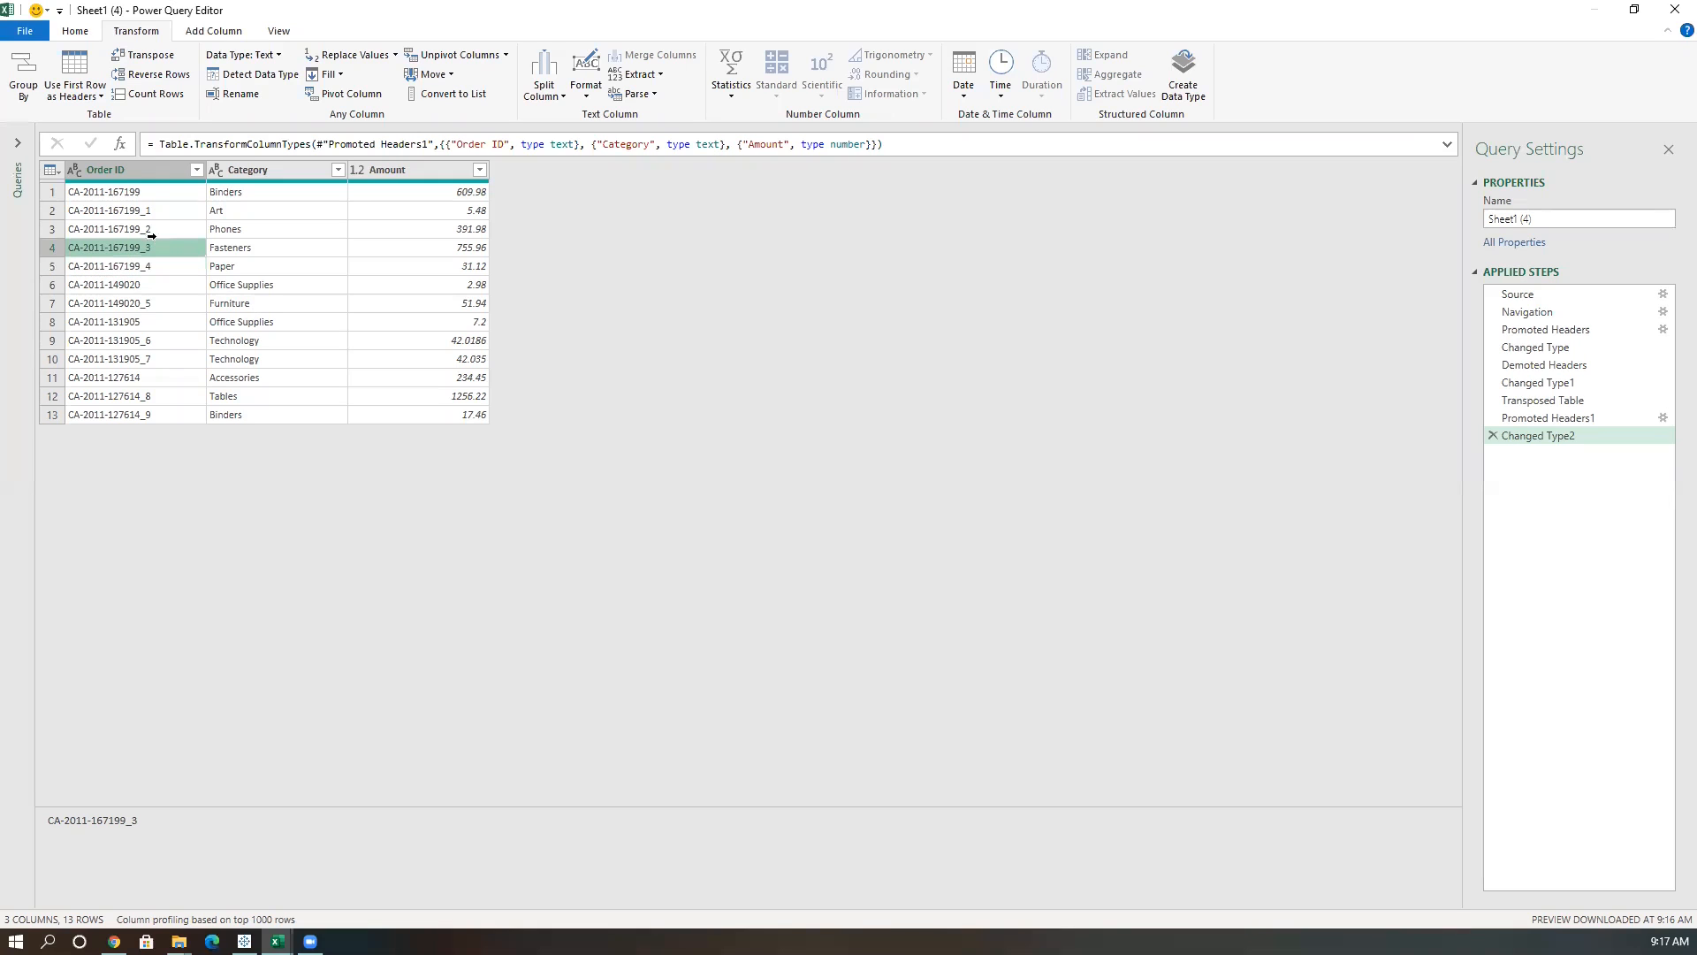
{"action": "left_click", "coordinate": [145, 231]}
{"action": "left_click", "coordinate": [147, 210]}
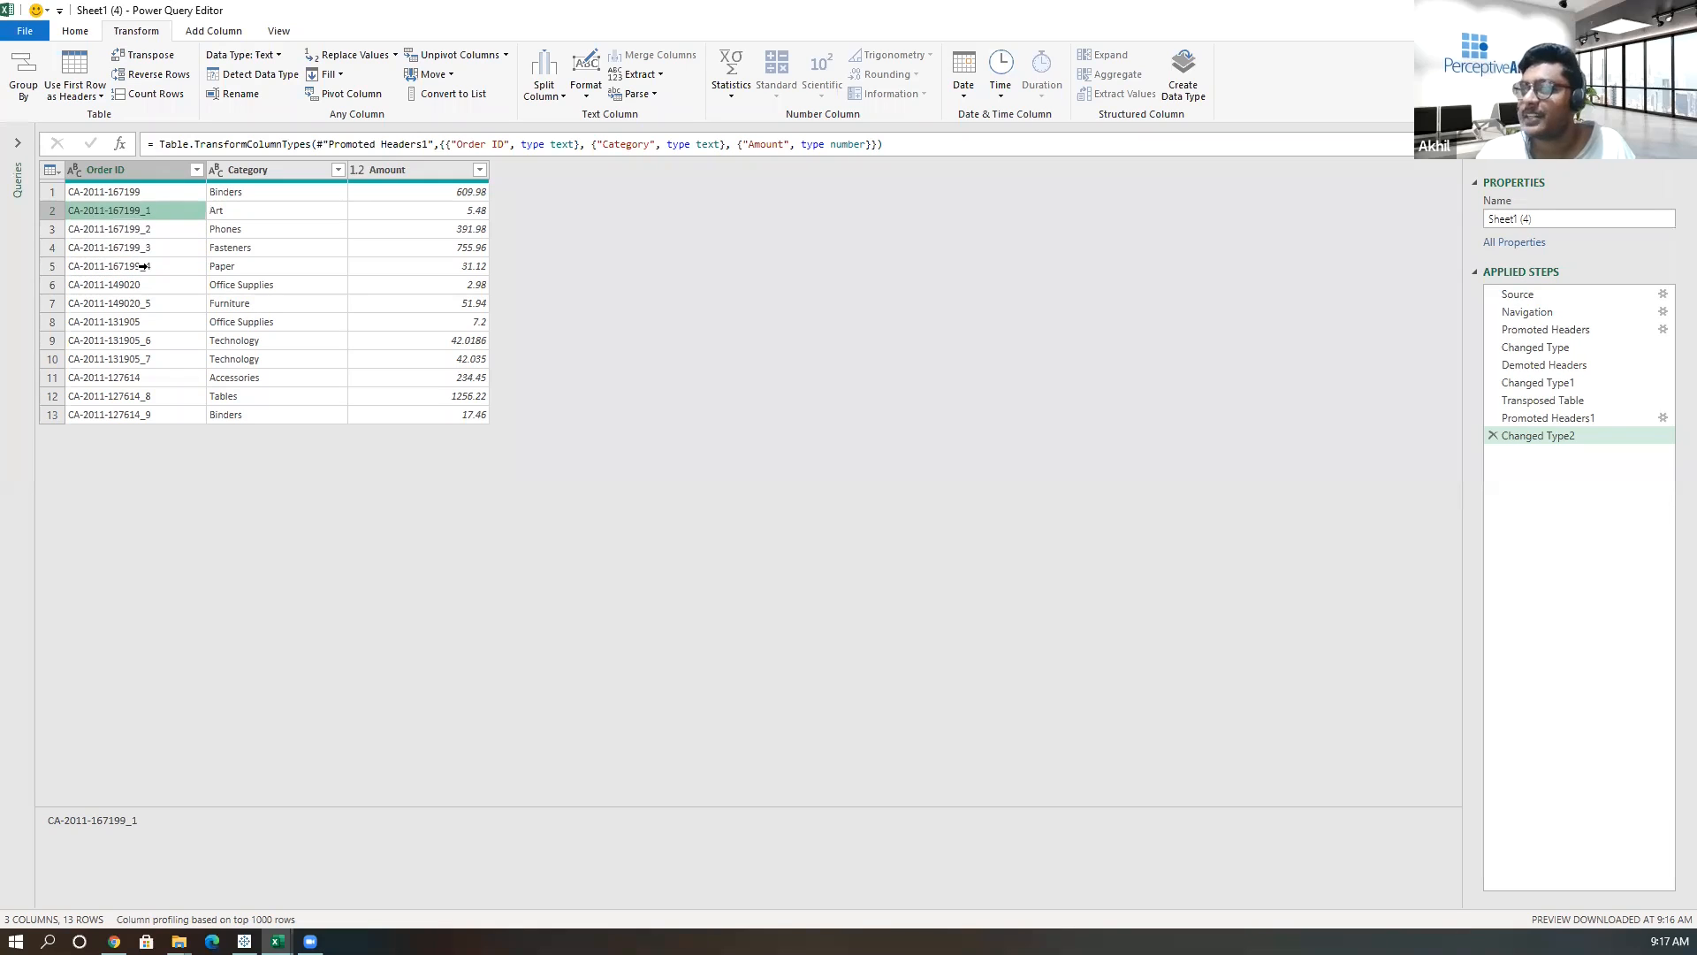
{"action": "left_click", "coordinate": [142, 266]}
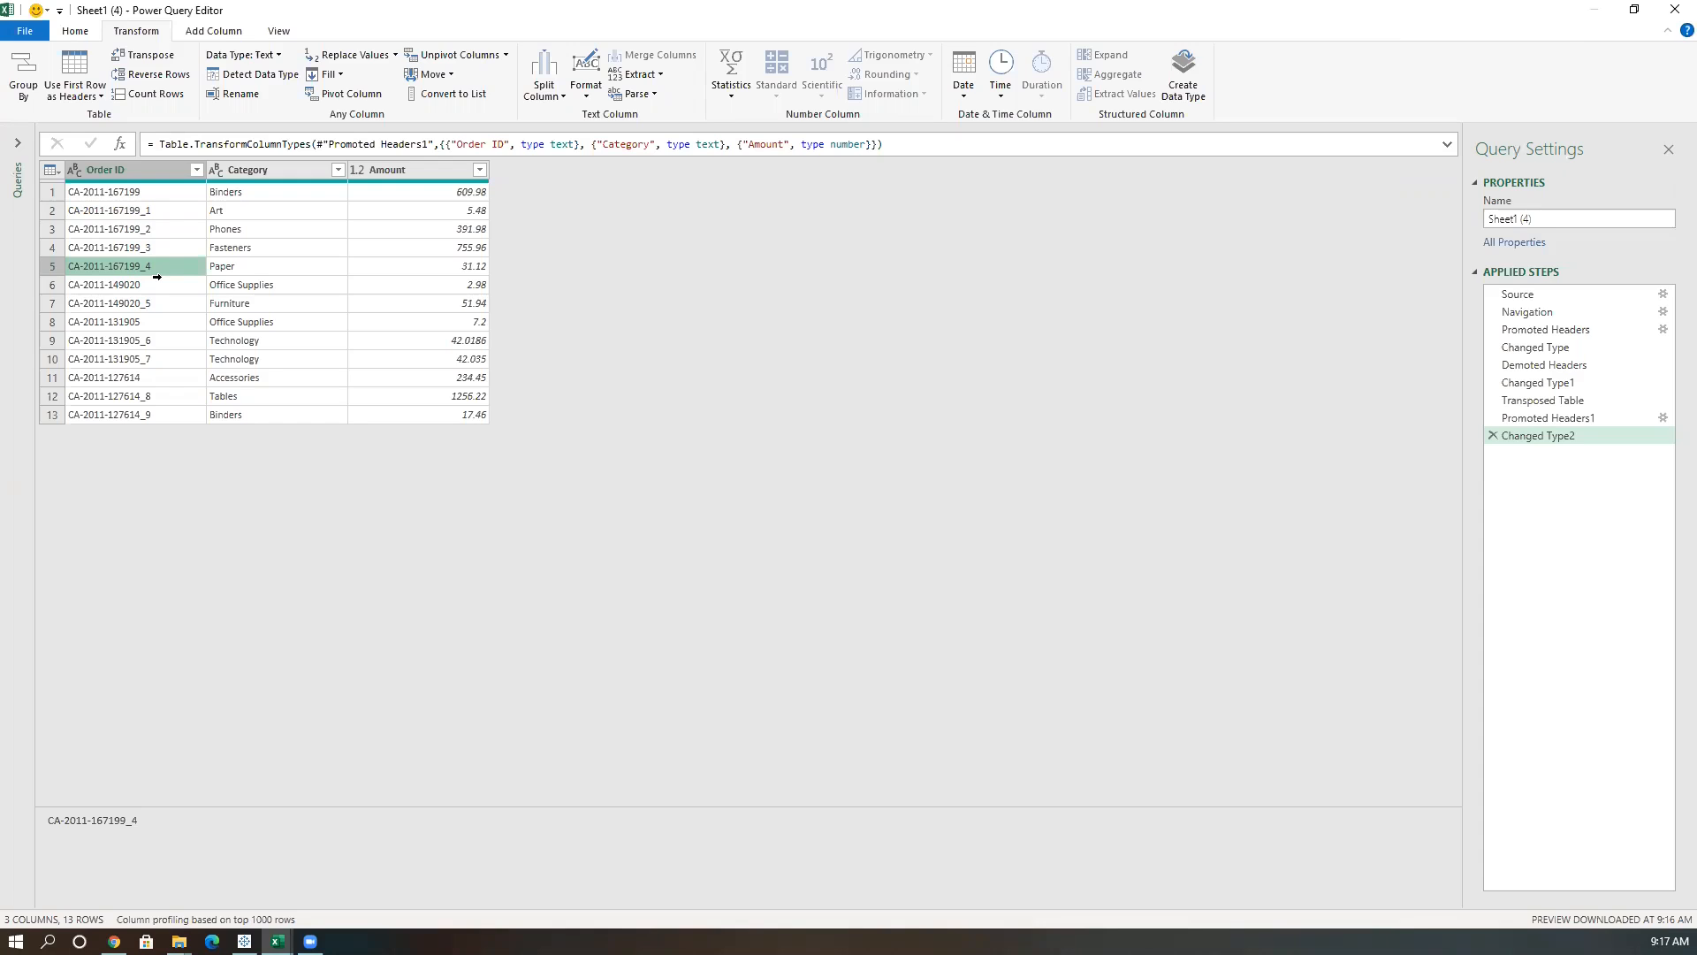
Compare the original Transpose.xlsx sheet with the query and review the Source and Navigation applied steps.
{"action": "left_click", "coordinate": [277, 941]}
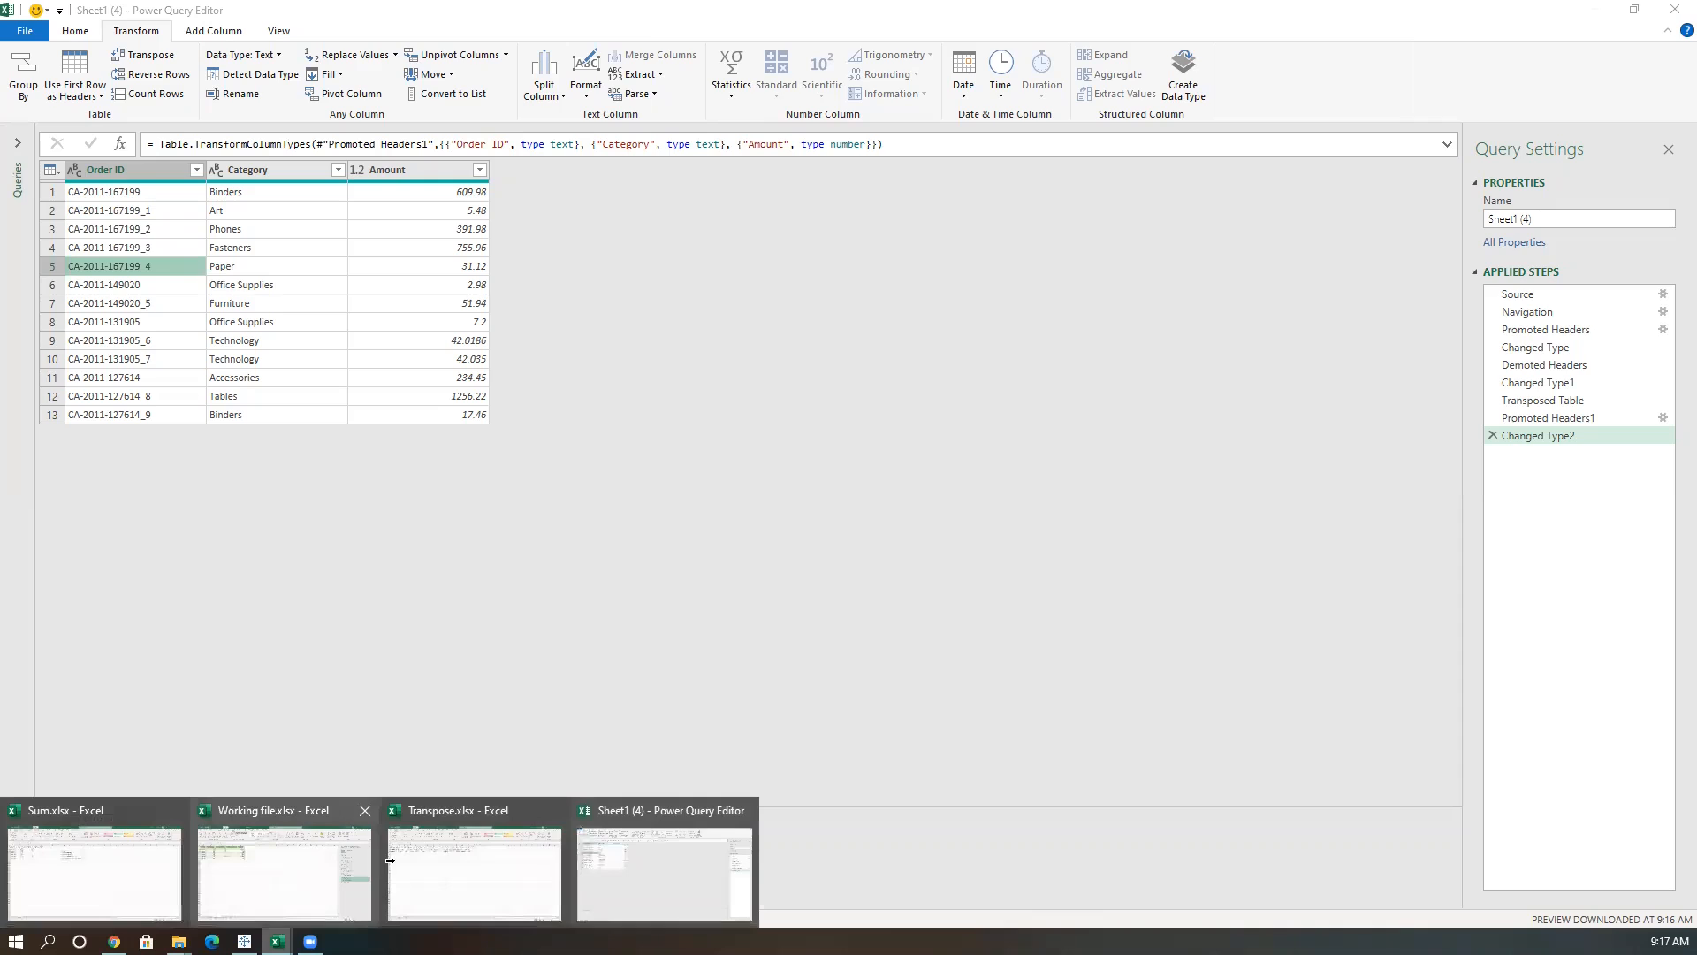
{"action": "left_click", "coordinate": [393, 862]}
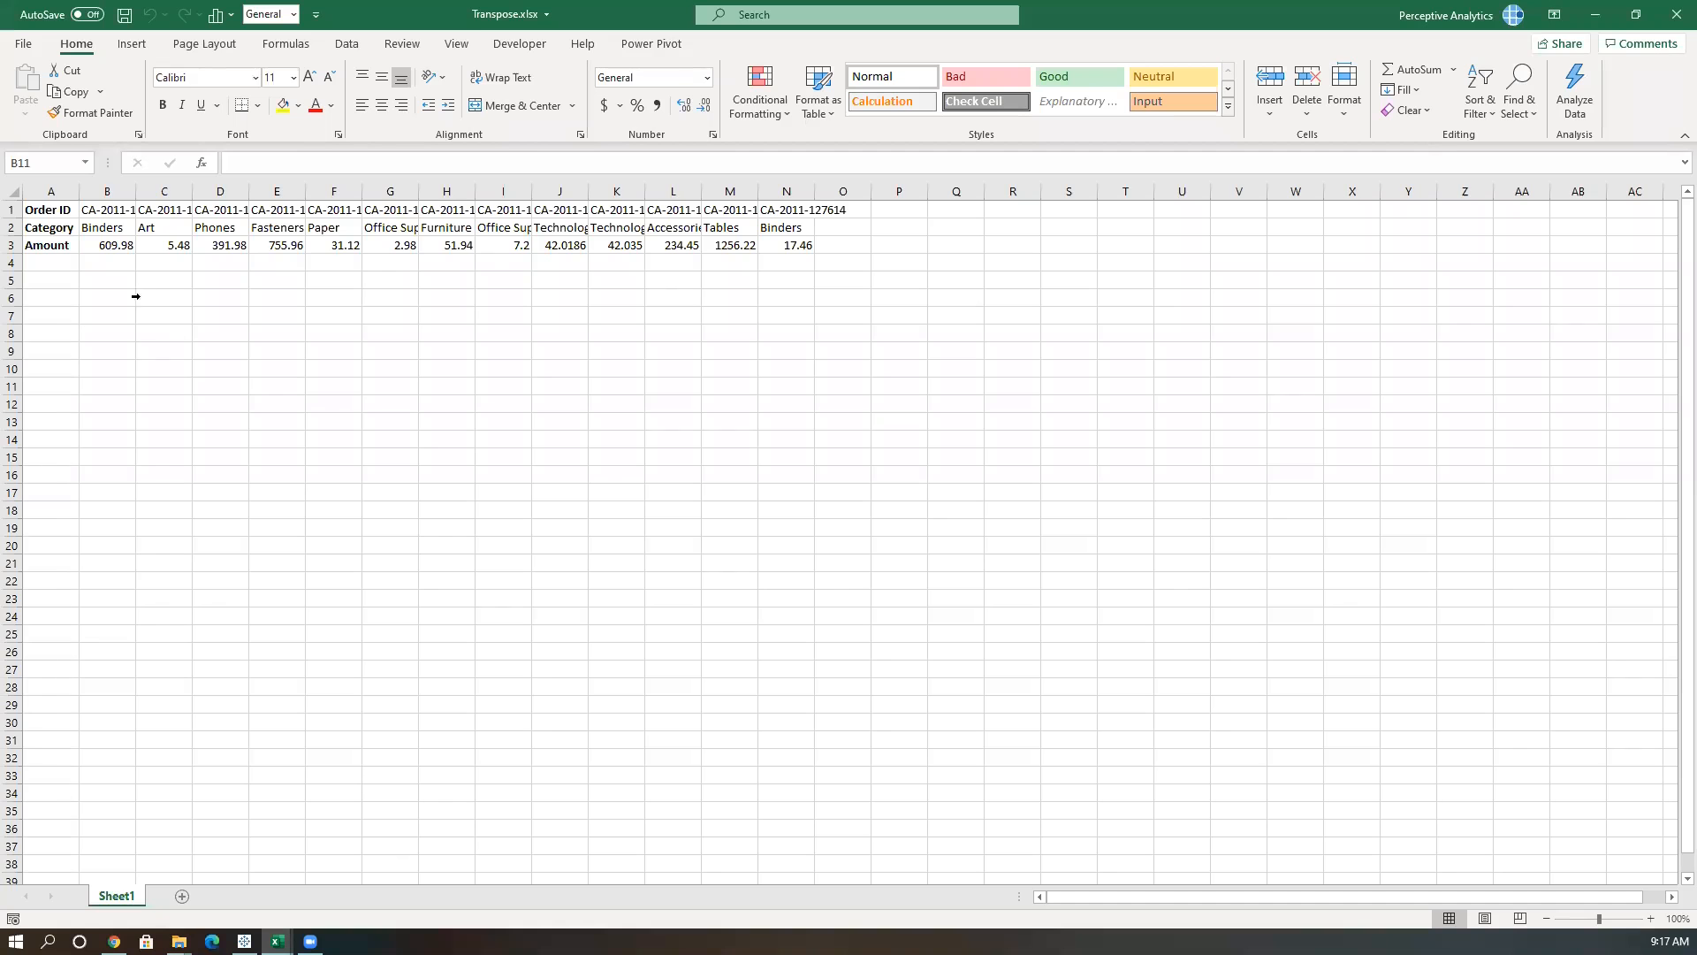
{"action": "left_click", "coordinate": [277, 942]}
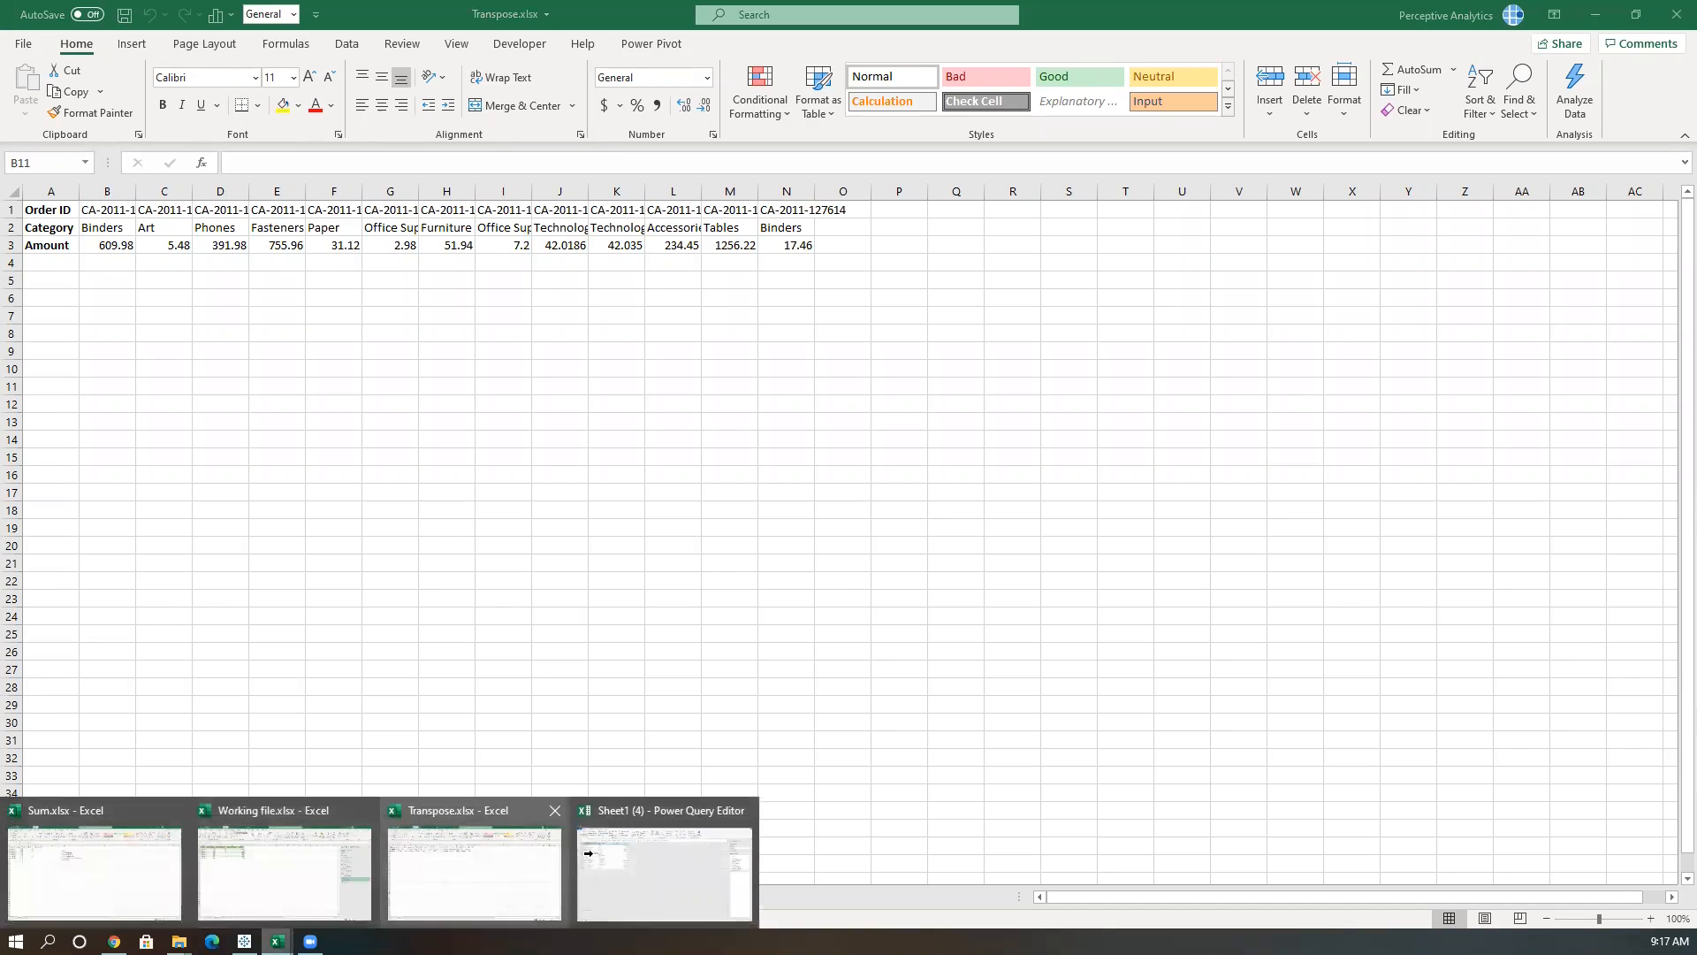
{"action": "left_click", "coordinate": [663, 871]}
{"action": "left_click", "coordinate": [1508, 296]}
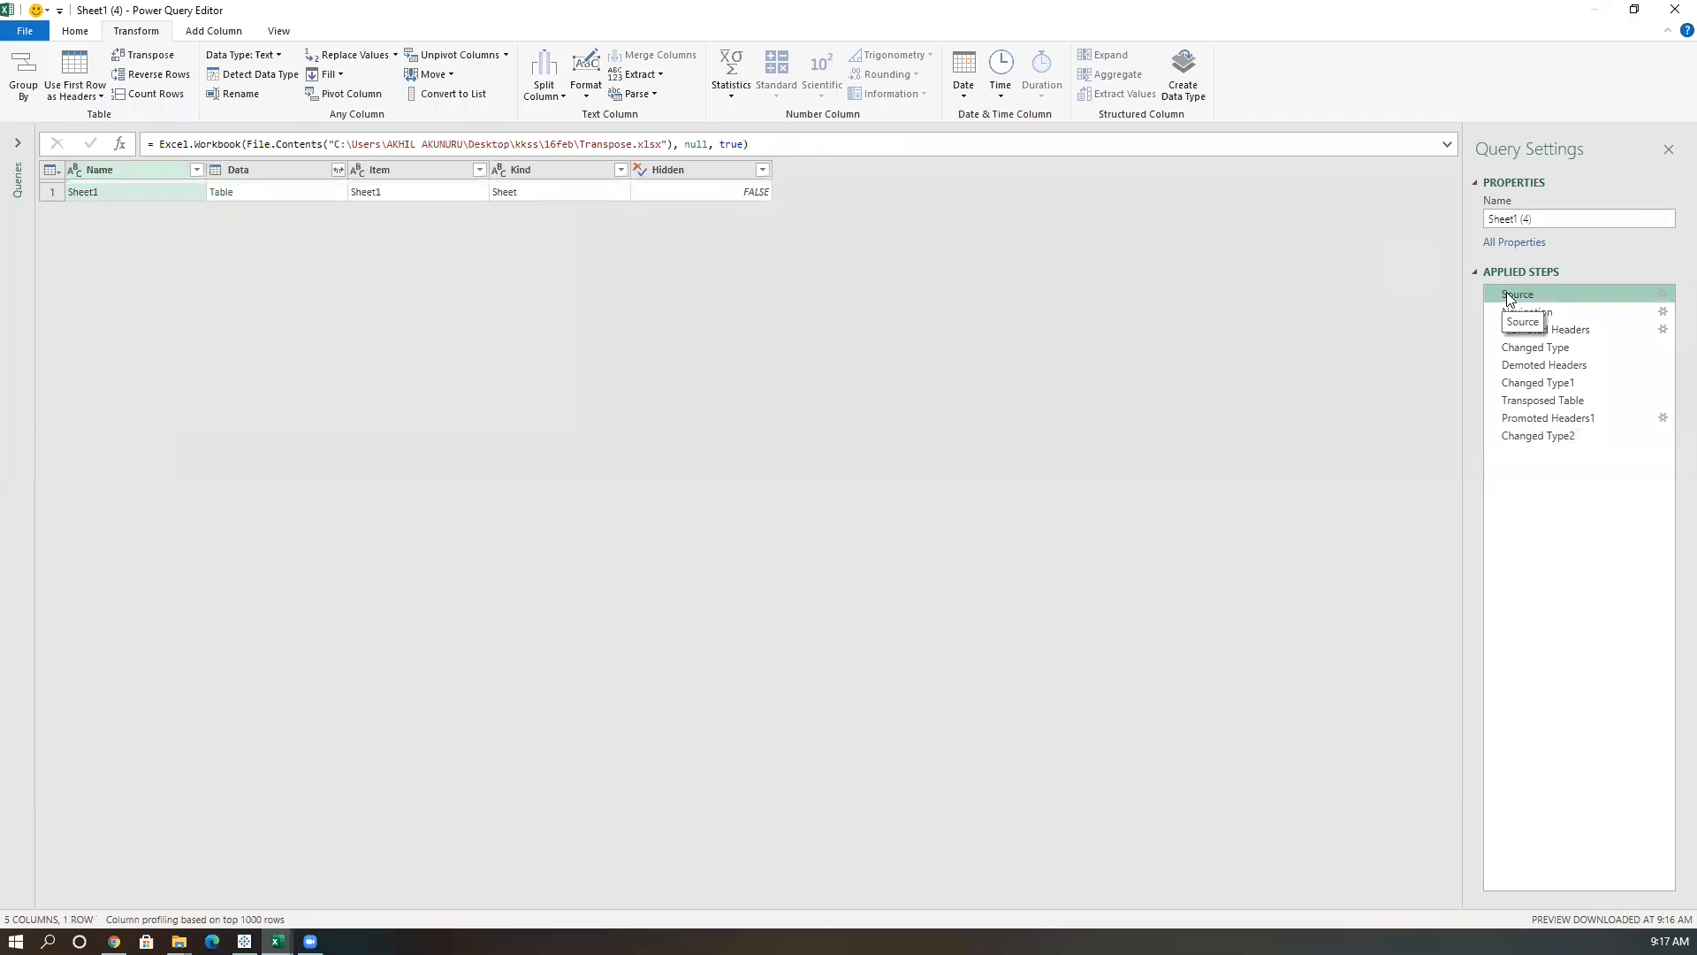
{"action": "left_click", "coordinate": [1528, 312]}
Delete the applied steps from Changed Type2 back to Demoted Headers.
{"action": "left_click", "coordinate": [1538, 435]}
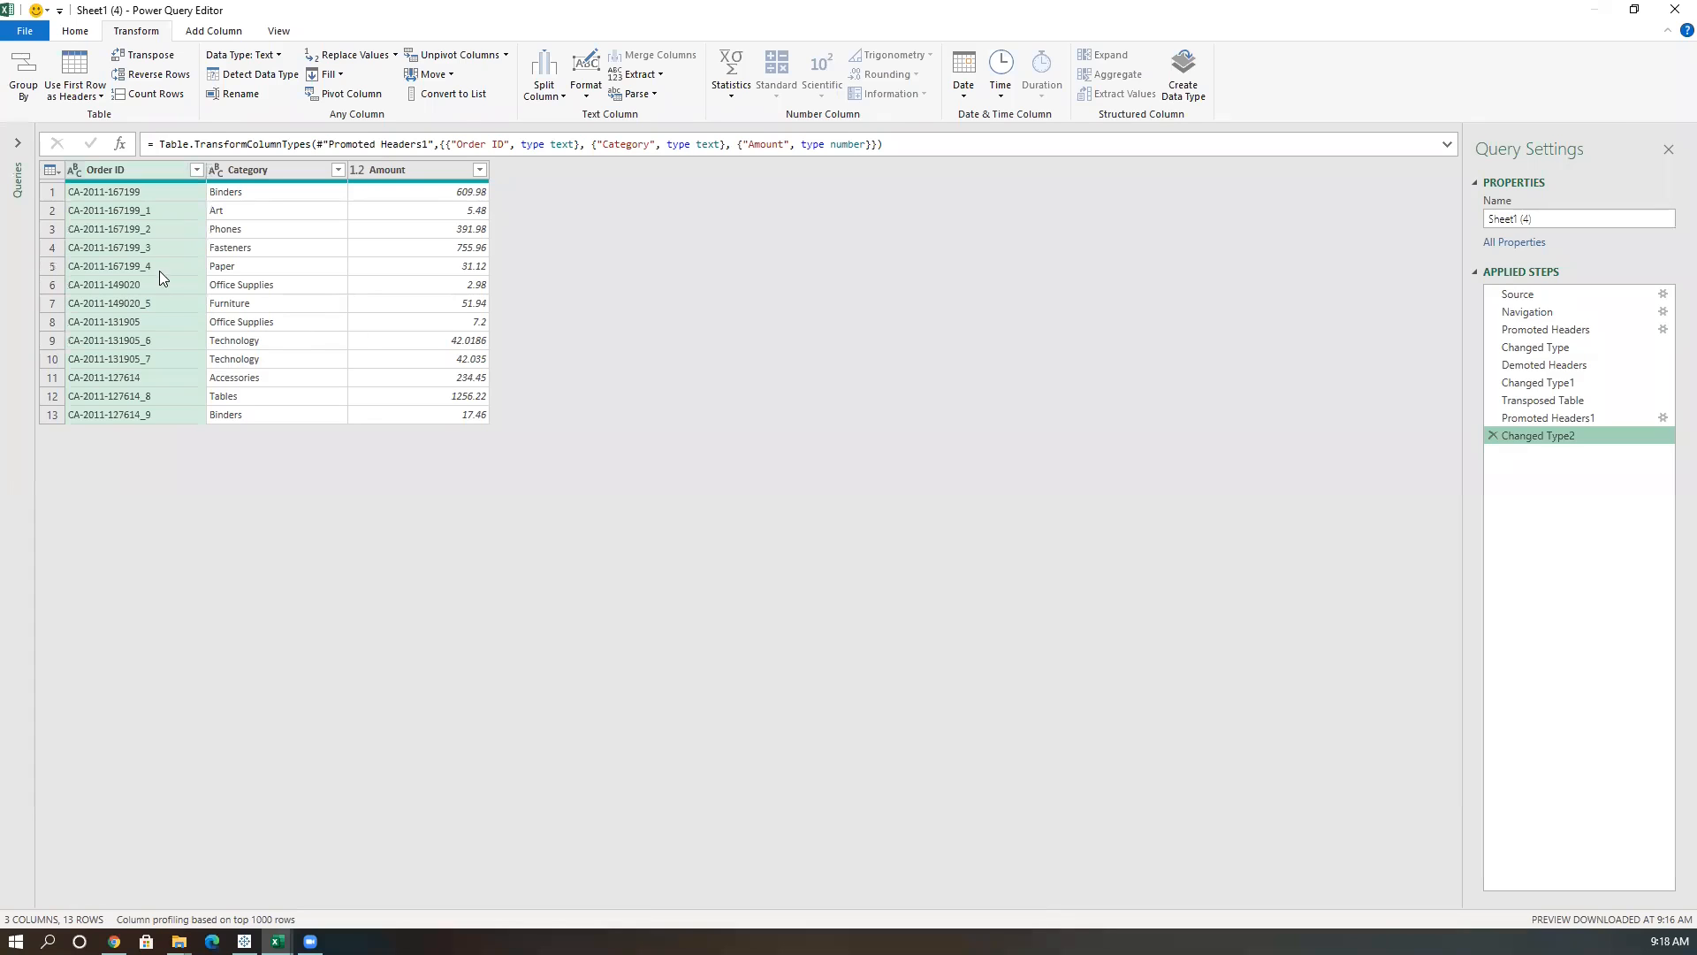
{"action": "left_click", "coordinate": [1493, 435]}
{"action": "left_click", "coordinate": [1492, 417]}
{"action": "left_click", "coordinate": [1492, 401]}
{"action": "left_click", "coordinate": [1490, 380]}
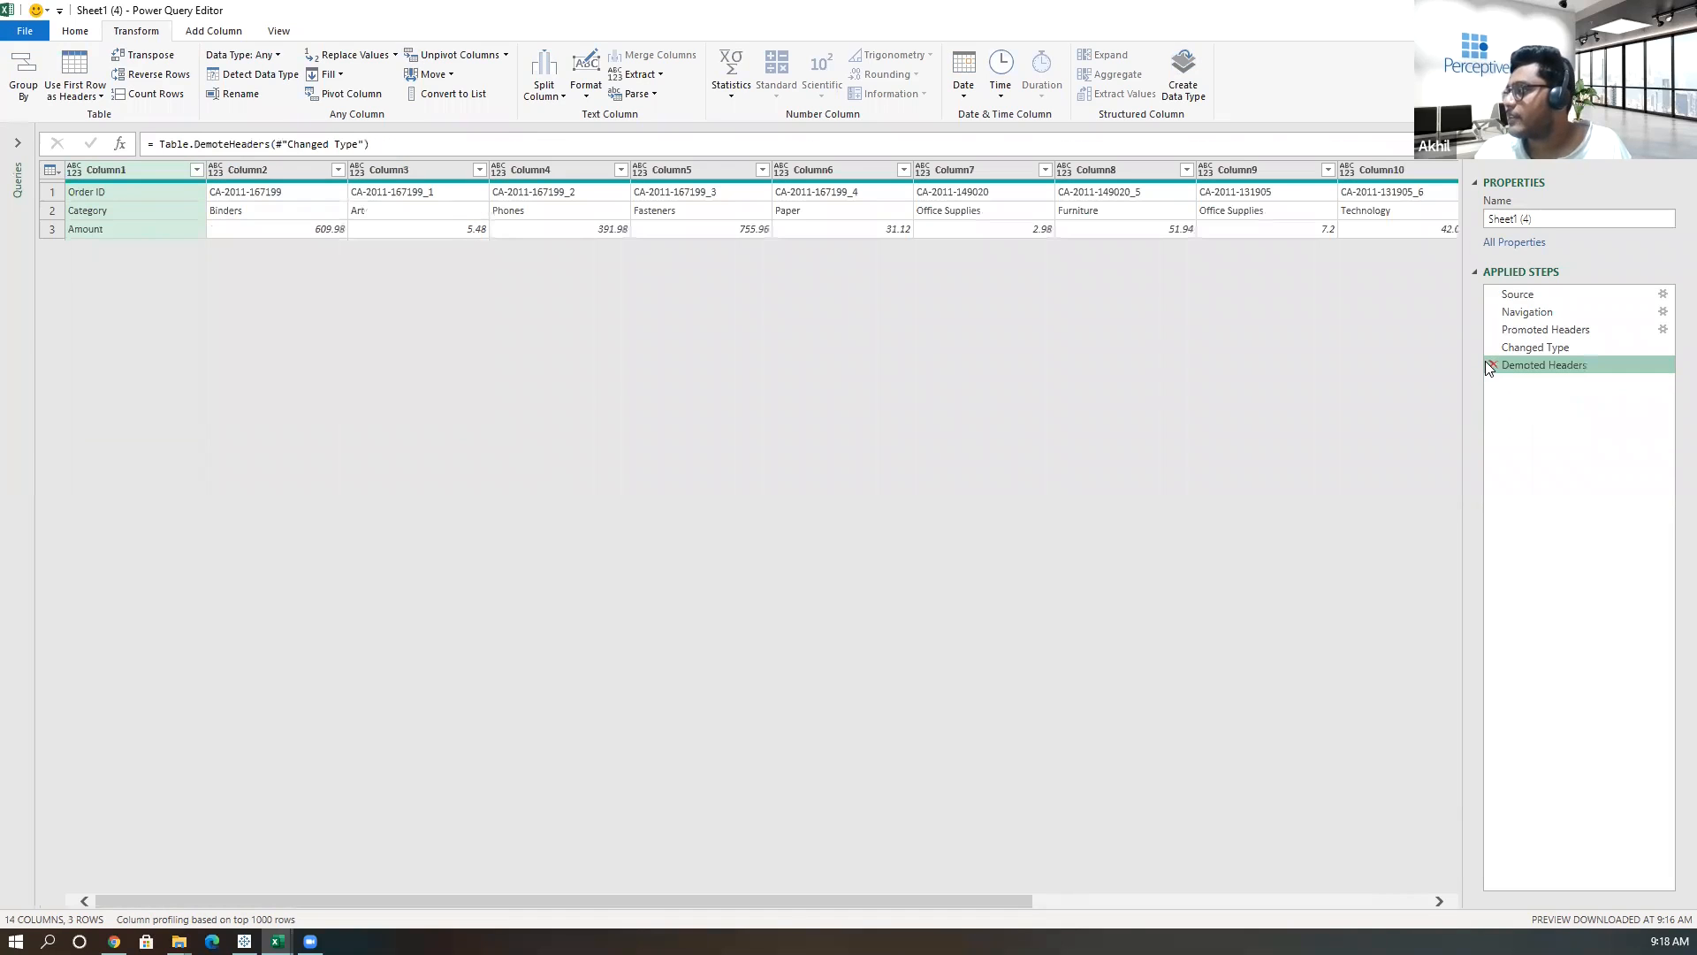
{"action": "left_click", "coordinate": [1491, 365]}
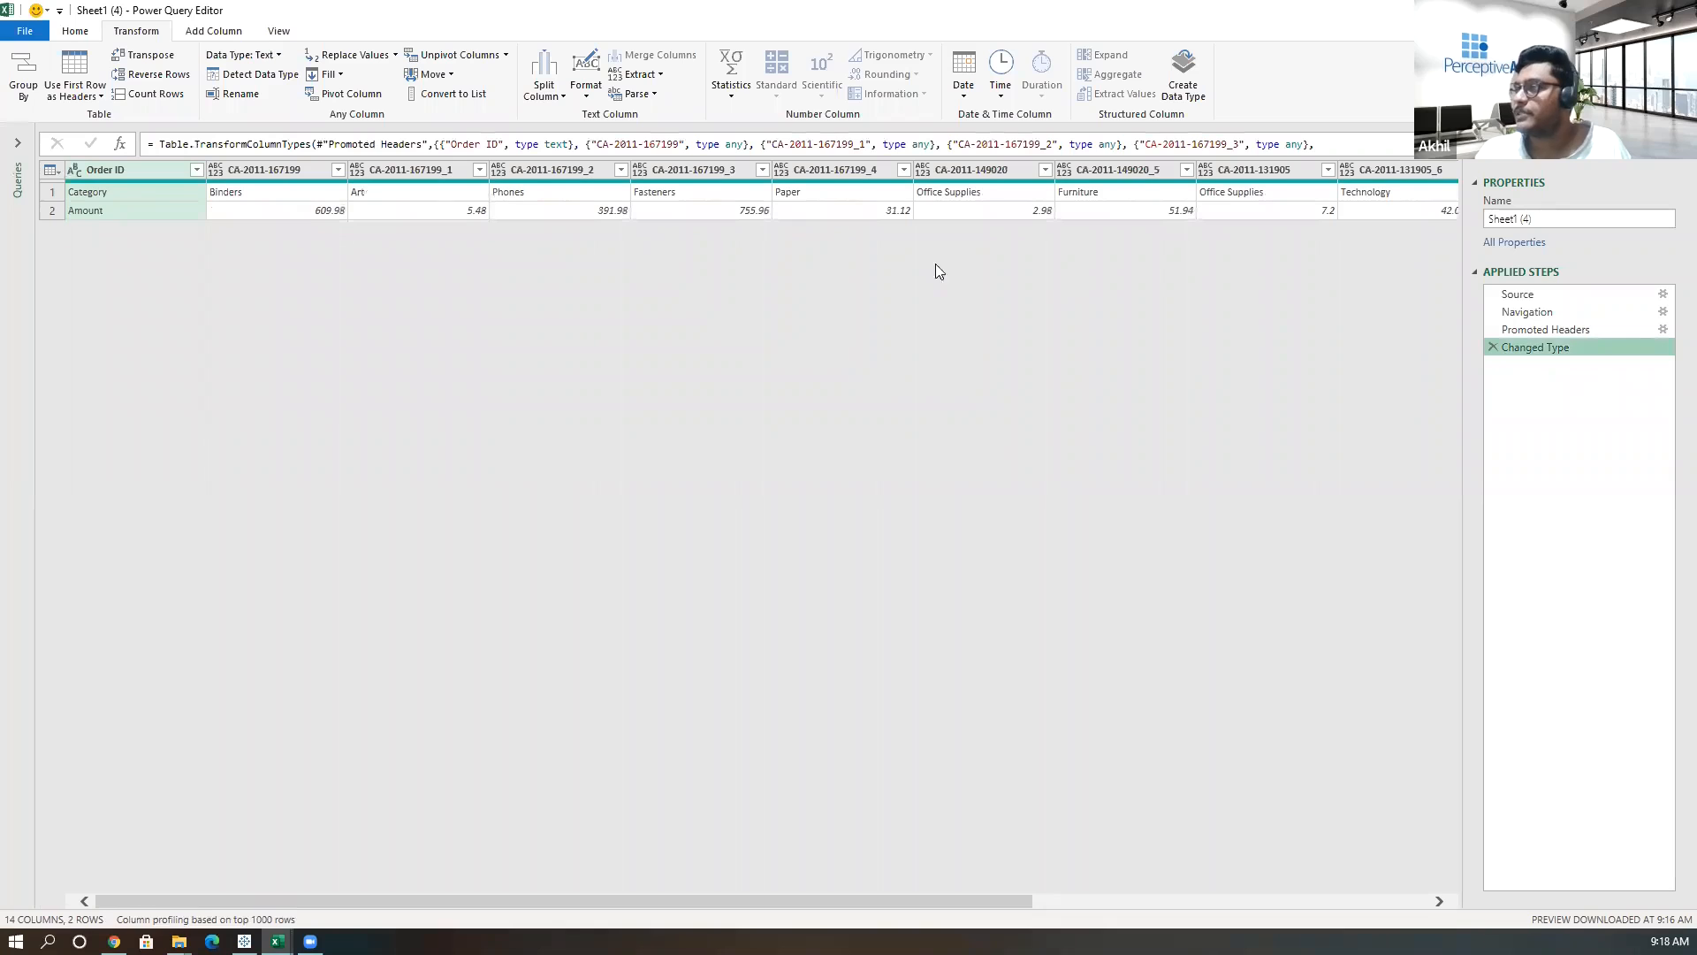
Demote the headers so Order ID becomes the first data row.
{"action": "left_click", "coordinate": [75, 31]}
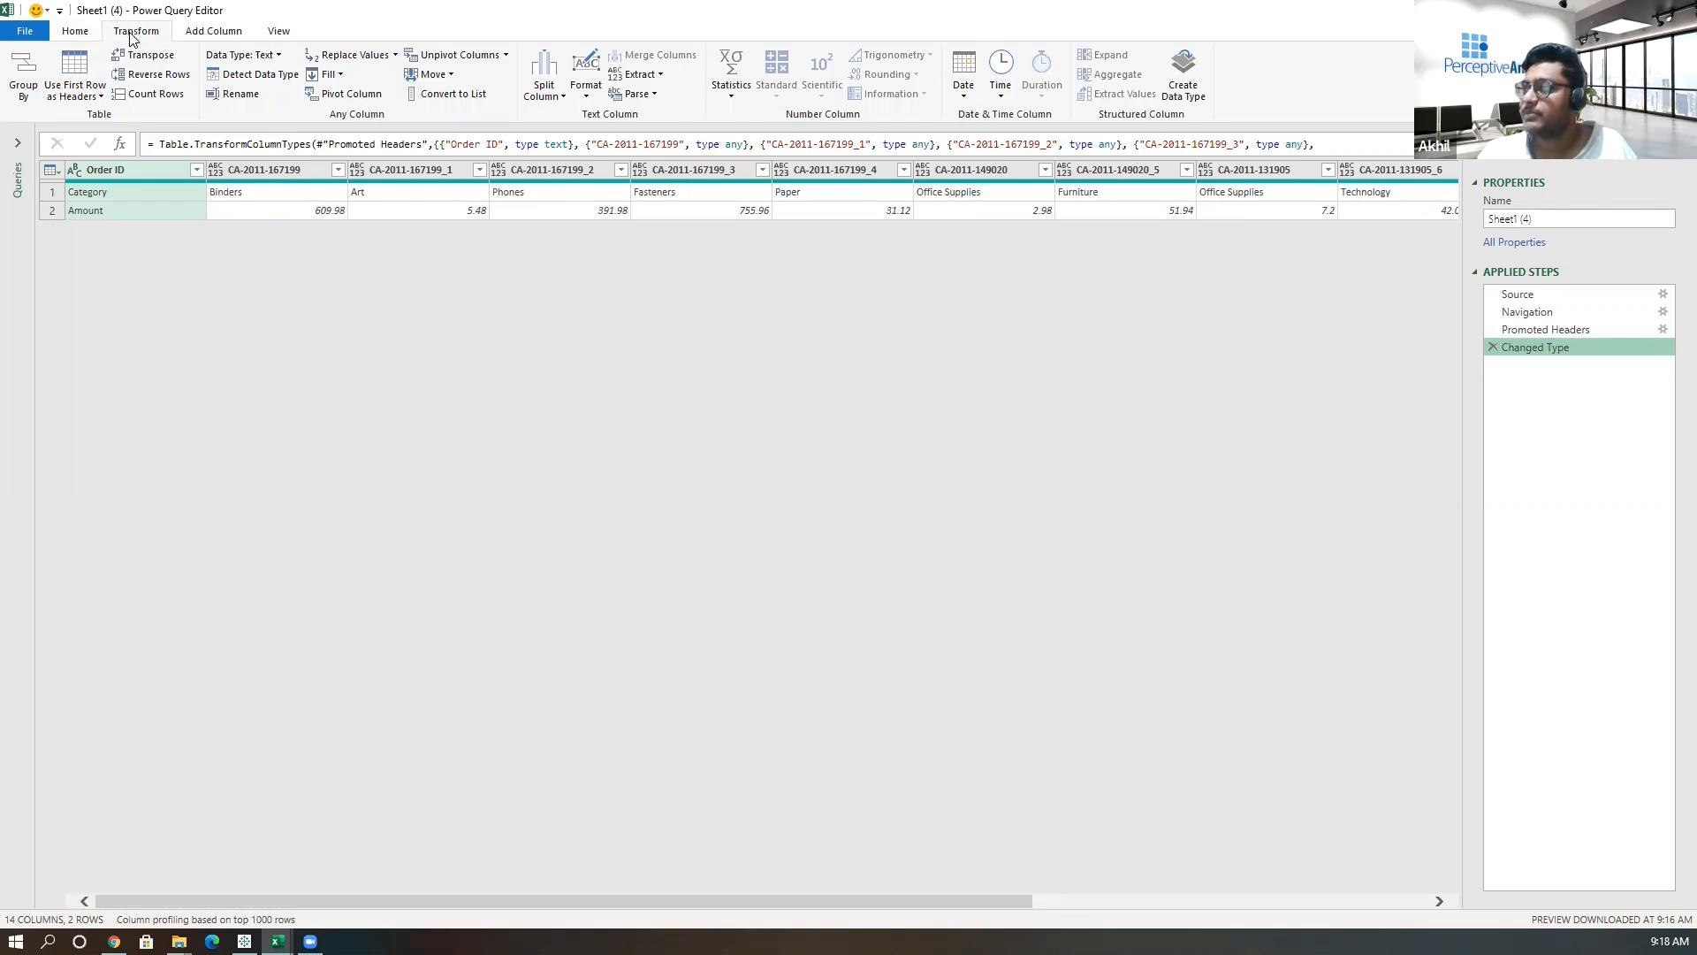
{"action": "left_click", "coordinate": [100, 99]}
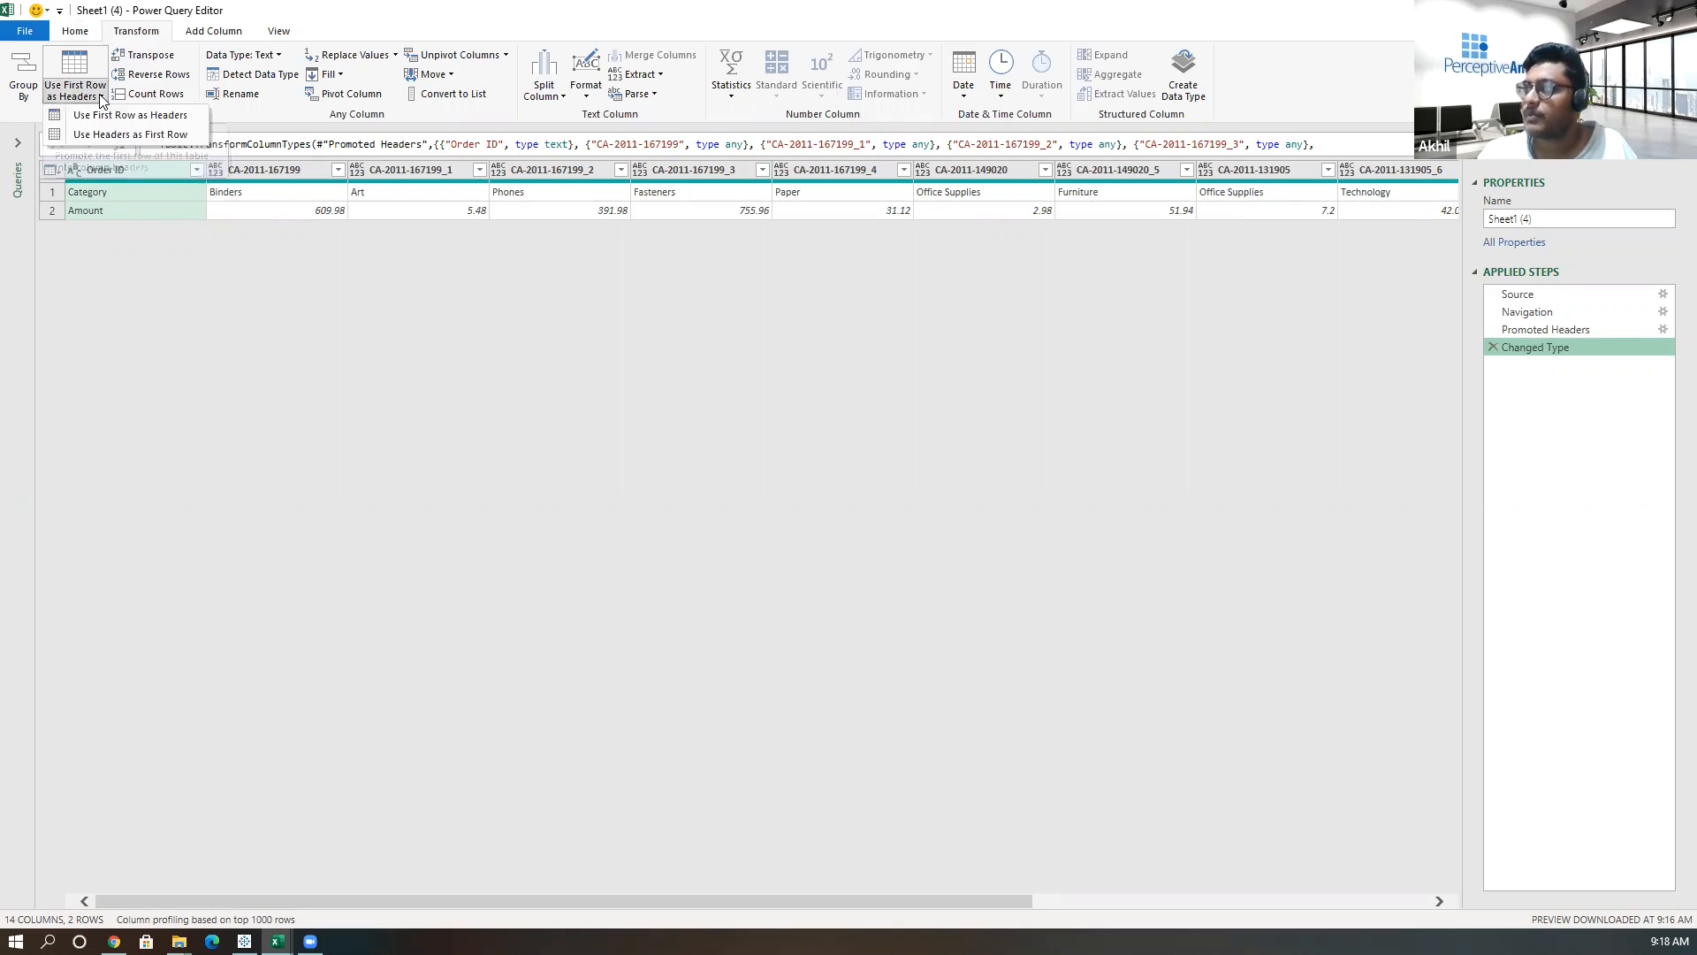
{"action": "left_click", "coordinate": [137, 134]}
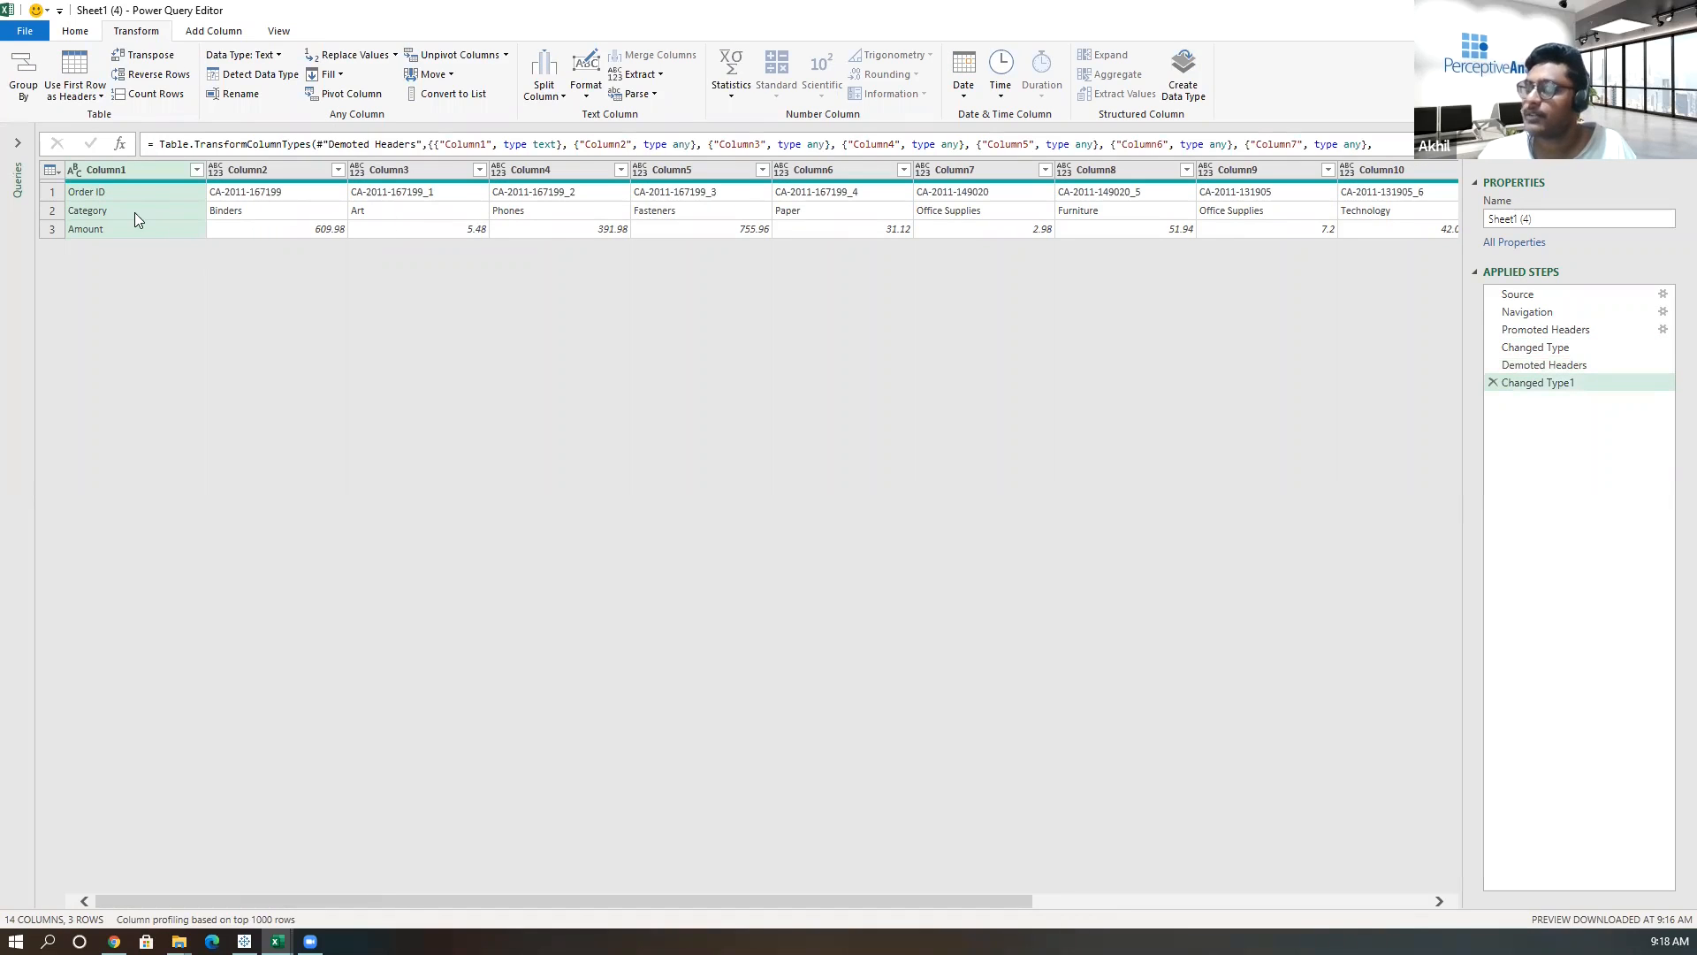
{"action": "left_click", "coordinate": [267, 195]}
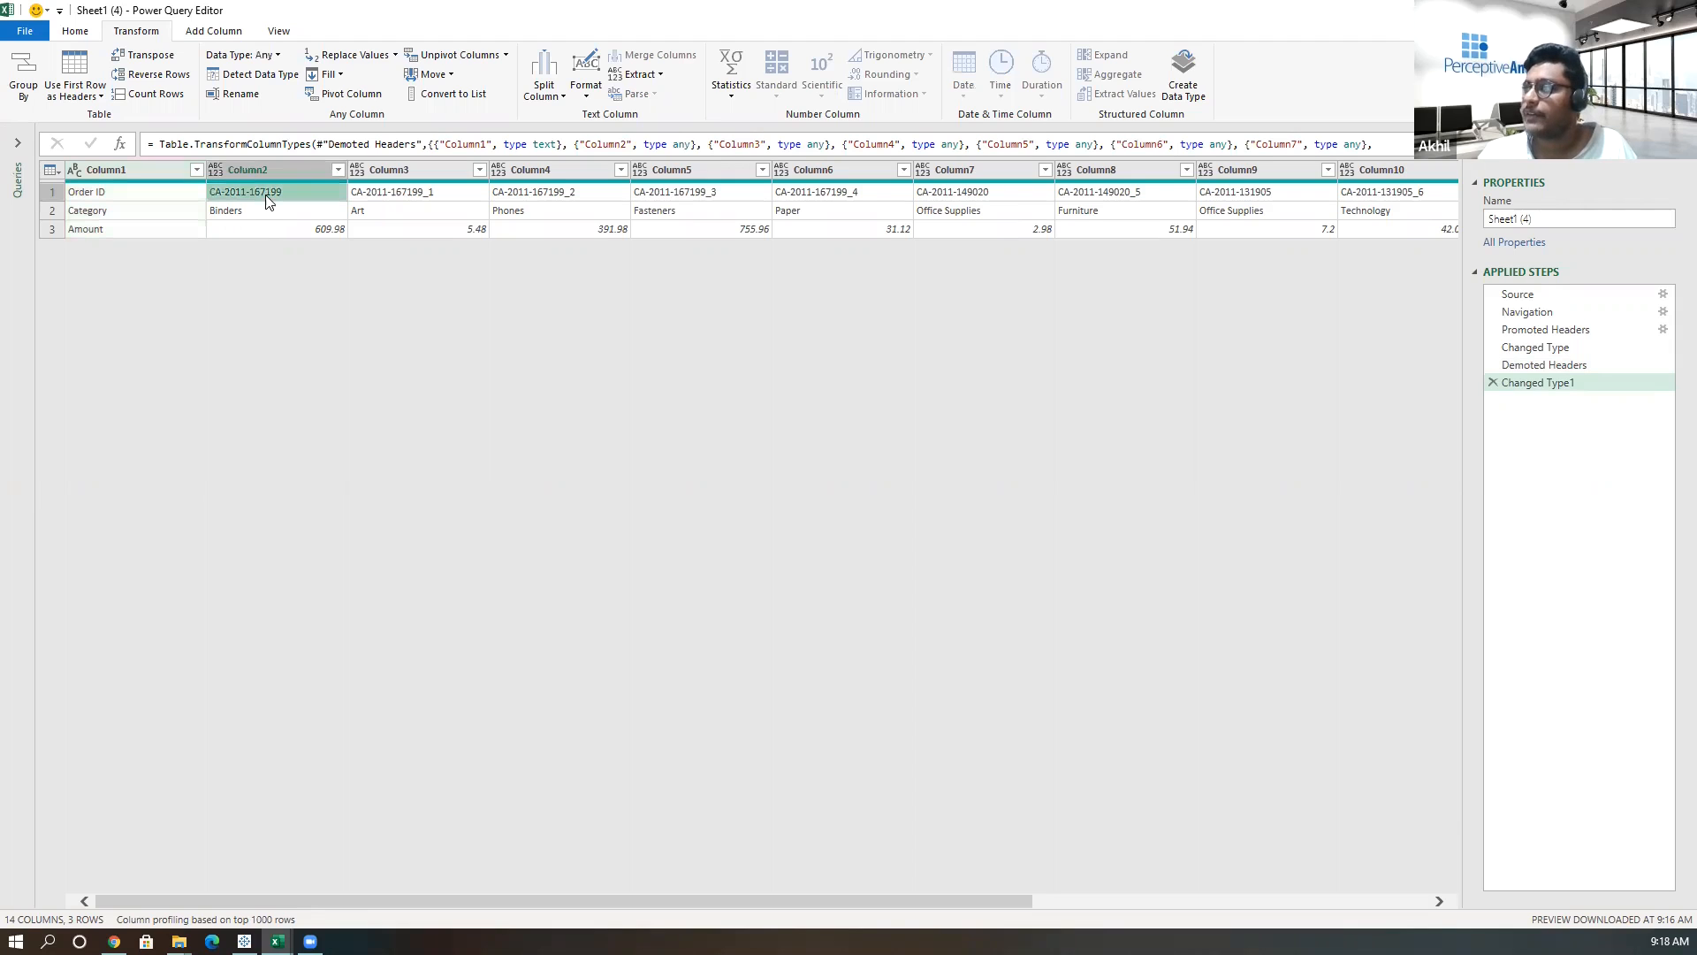
Transpose the table and promote its first row to column headers.
{"action": "left_click", "coordinate": [150, 59]}
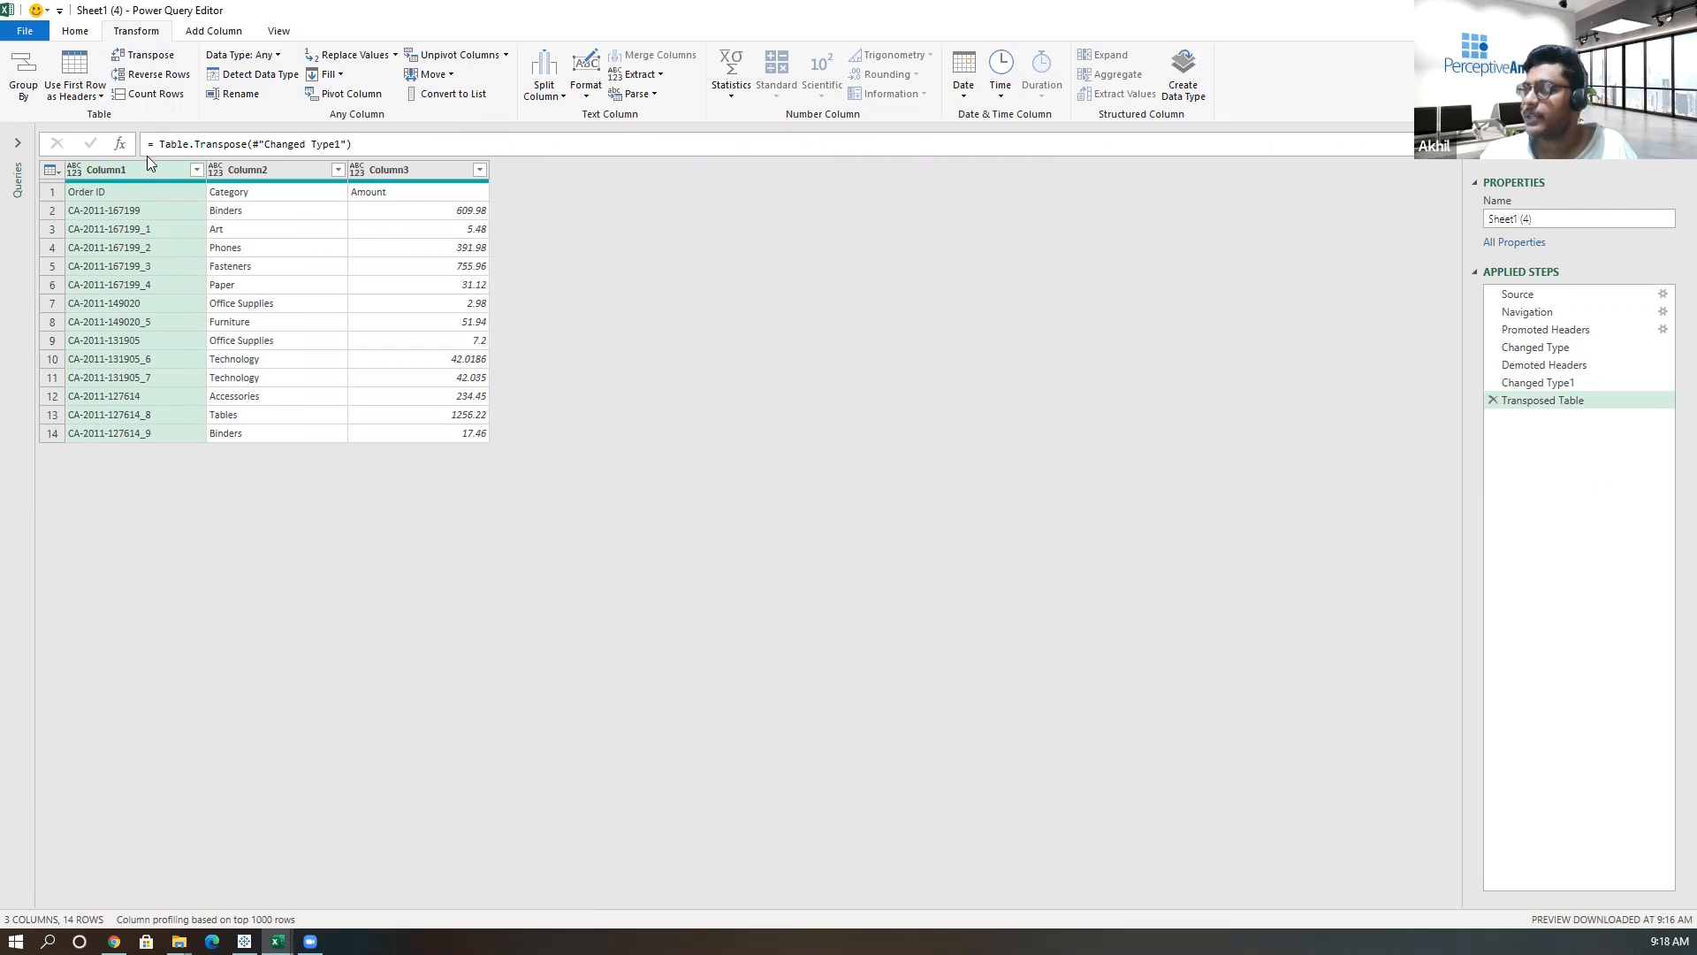
{"action": "left_click", "coordinate": [78, 69]}
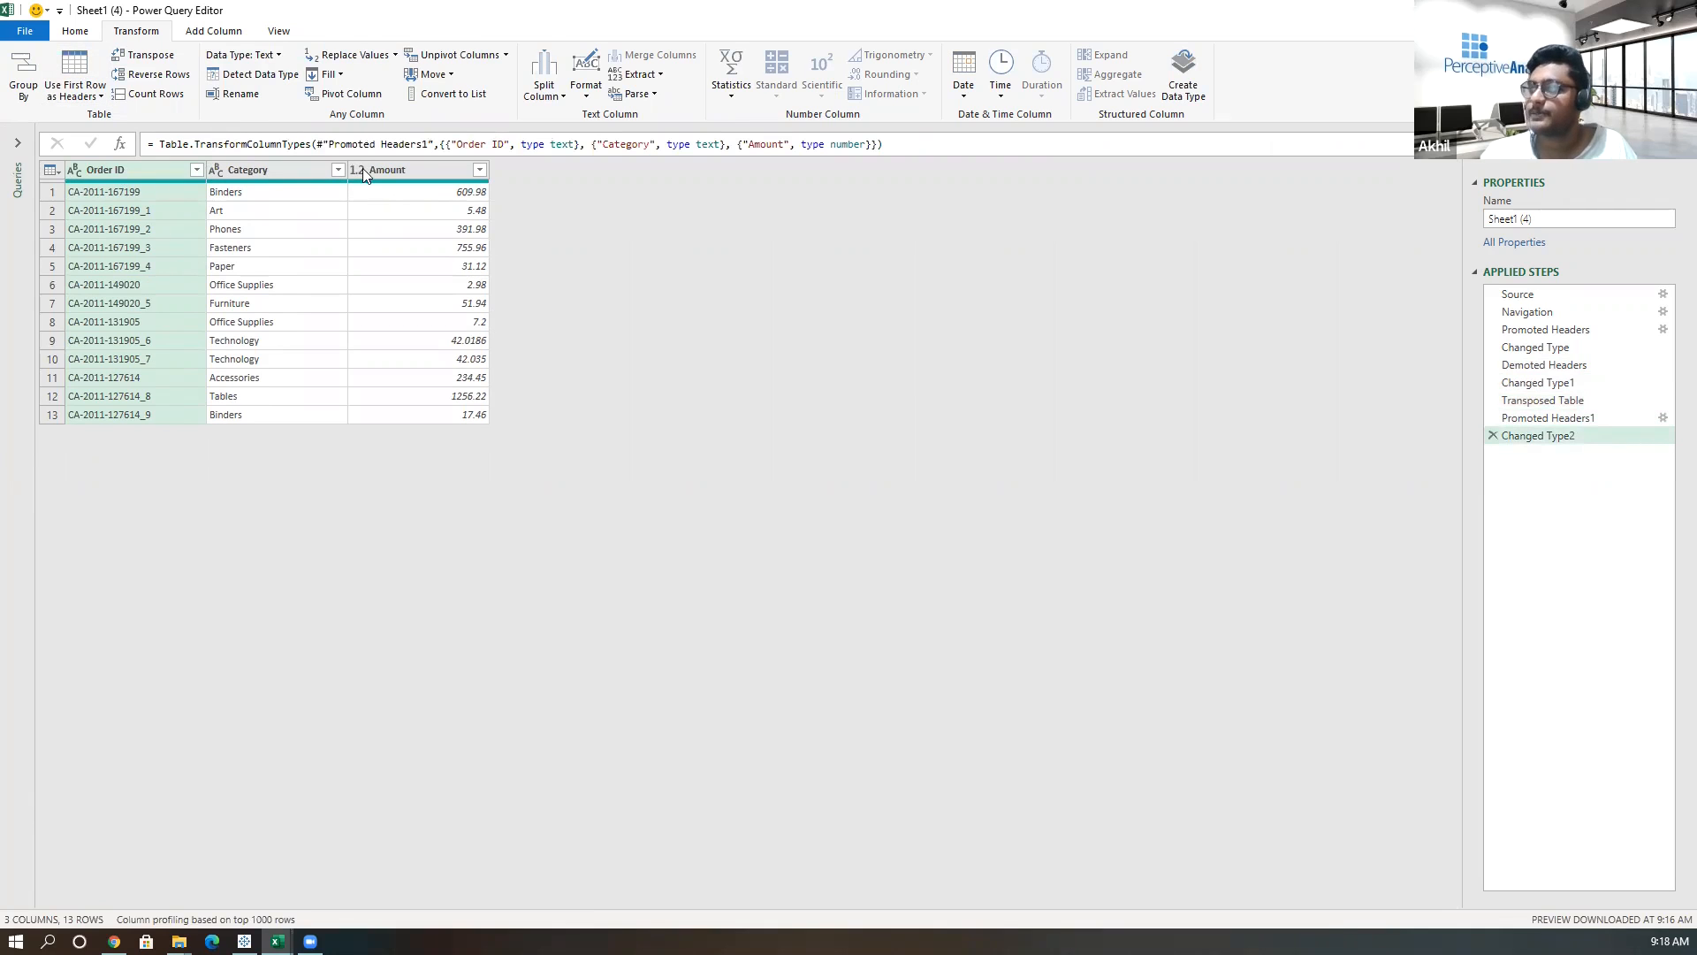
{"action": "left_click", "coordinate": [291, 284]}
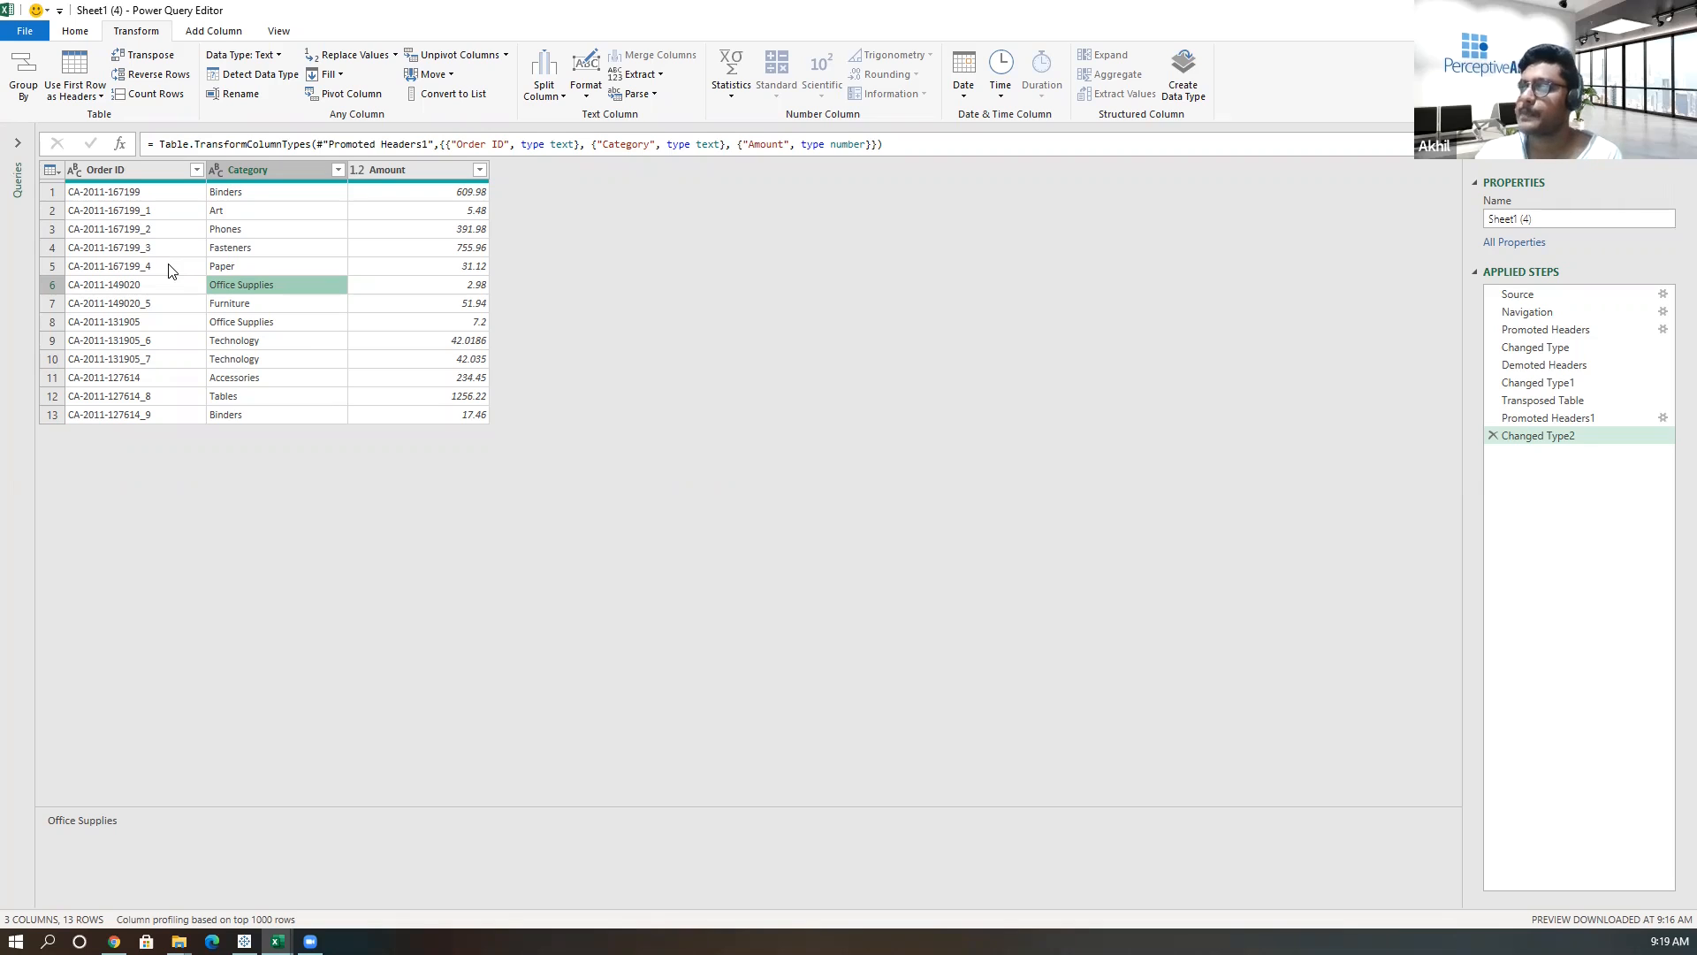
Close the Power Query Editor and load the transposed query to the worksheet.
{"action": "left_click", "coordinate": [33, 33]}
{"action": "left_click", "coordinate": [71, 61]}
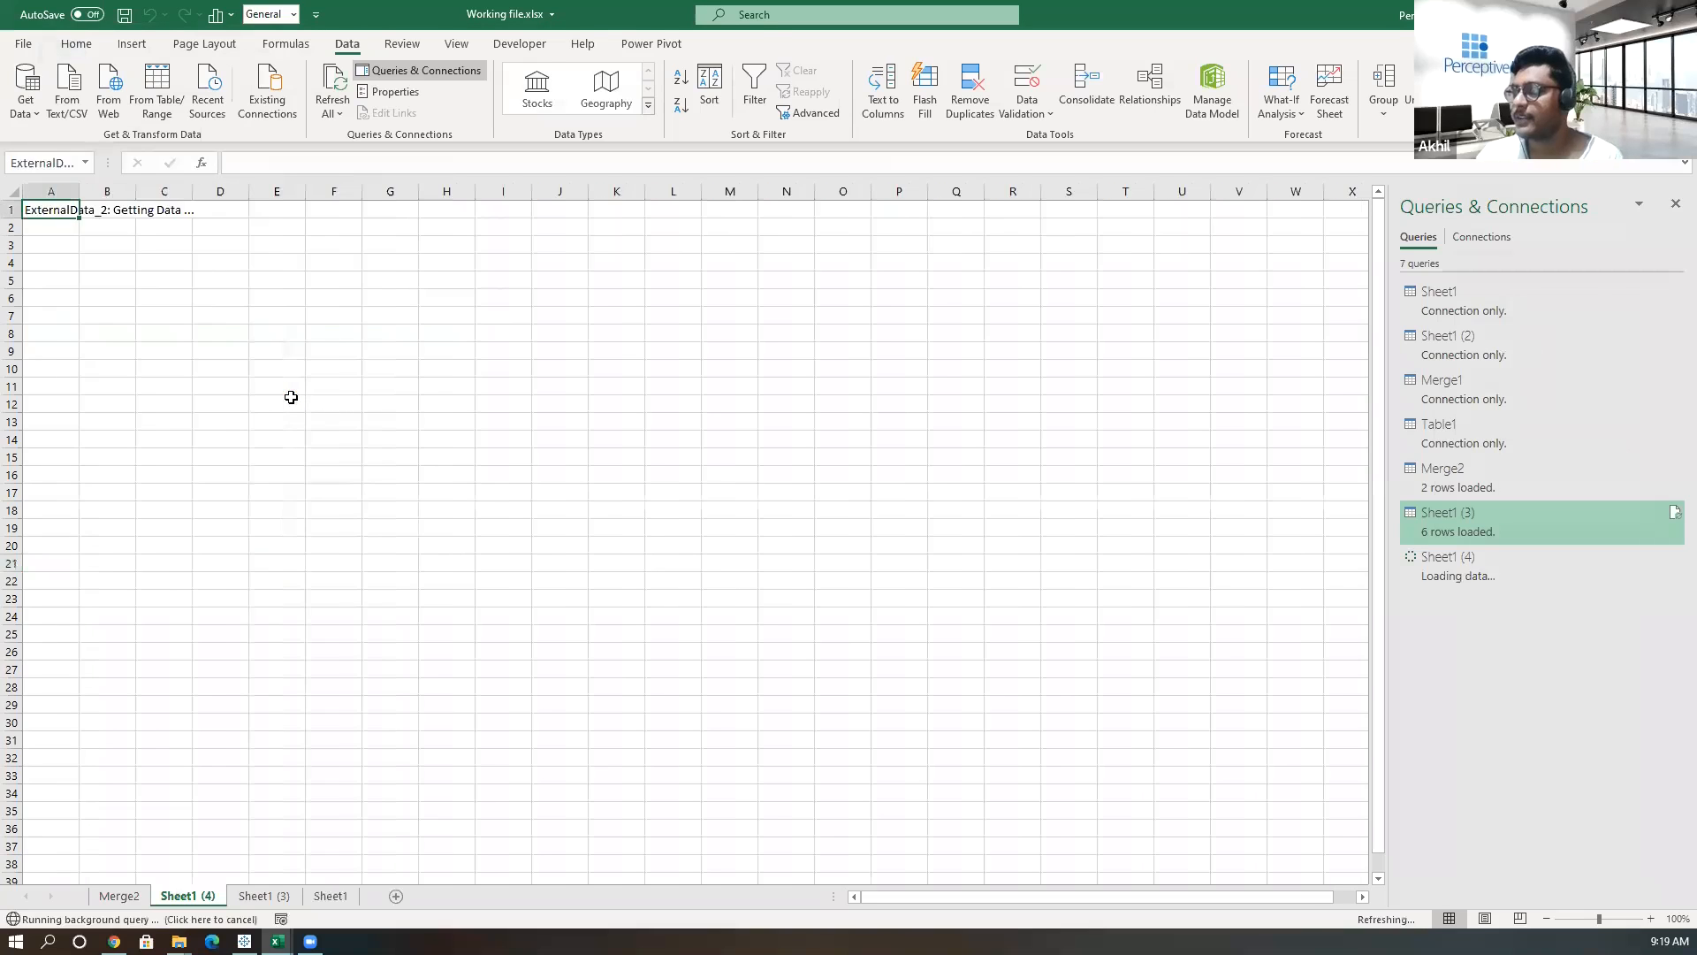
Open Code_File.xlsx from the 16feb folder to view its Code, Name and Gender data.
{"action": "left_click", "coordinate": [179, 941]}
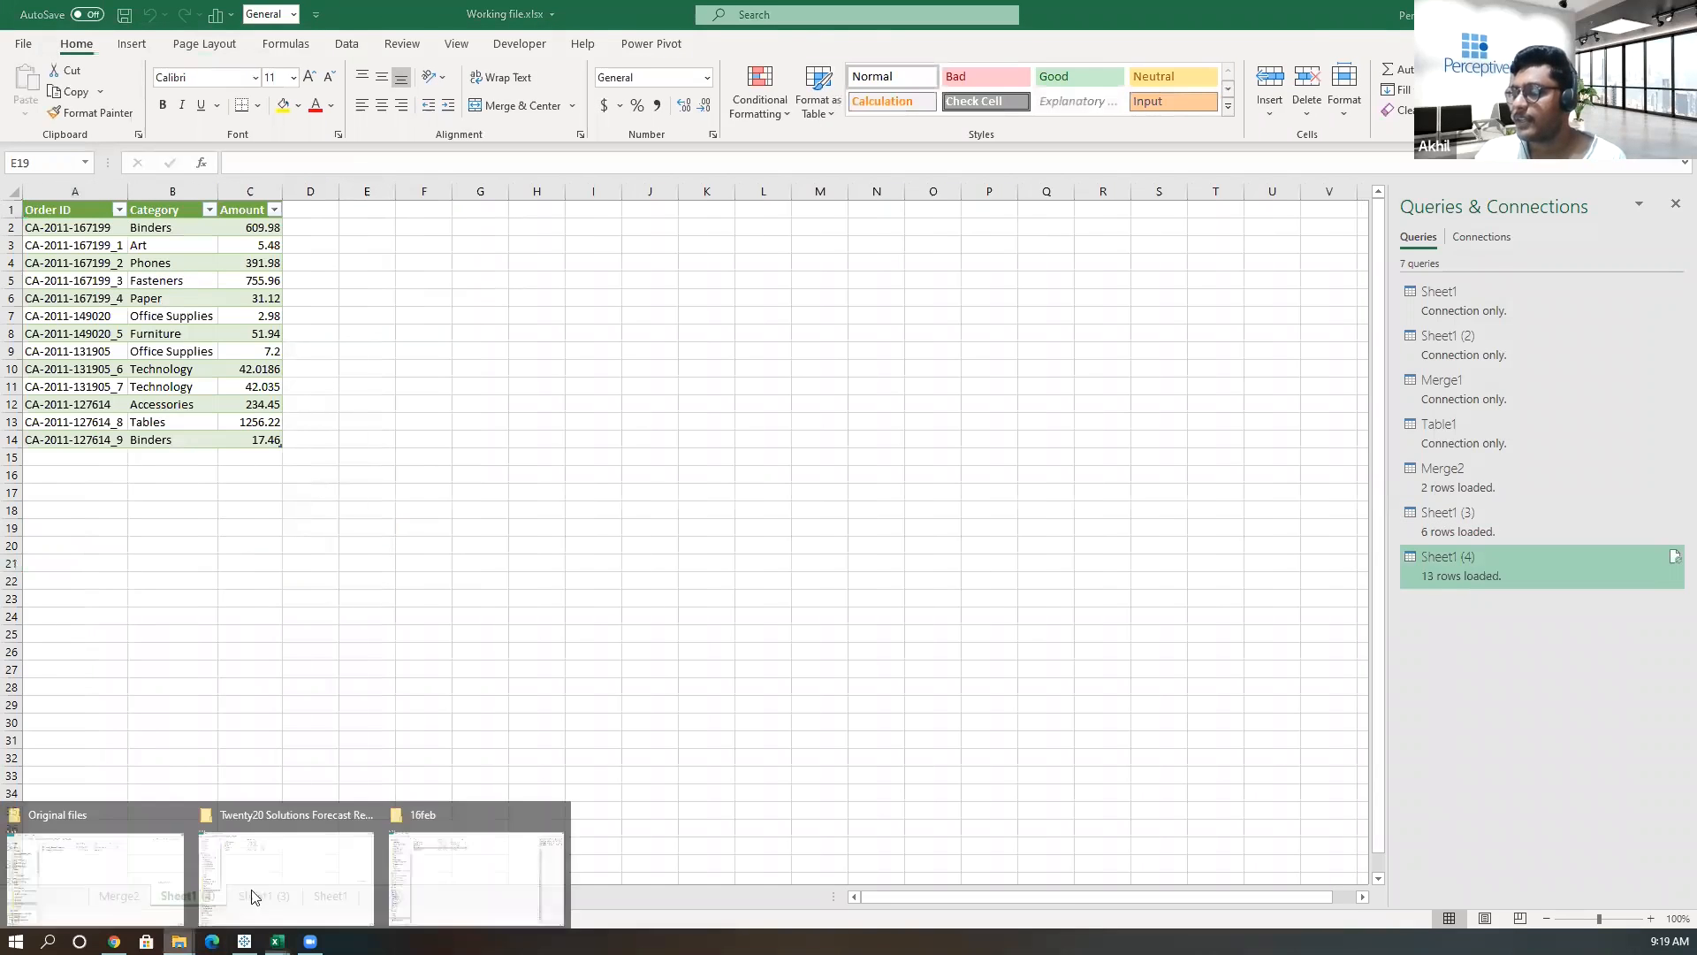
{"action": "left_click", "coordinate": [476, 871]}
{"action": "double_click", "coordinate": [292, 116]}
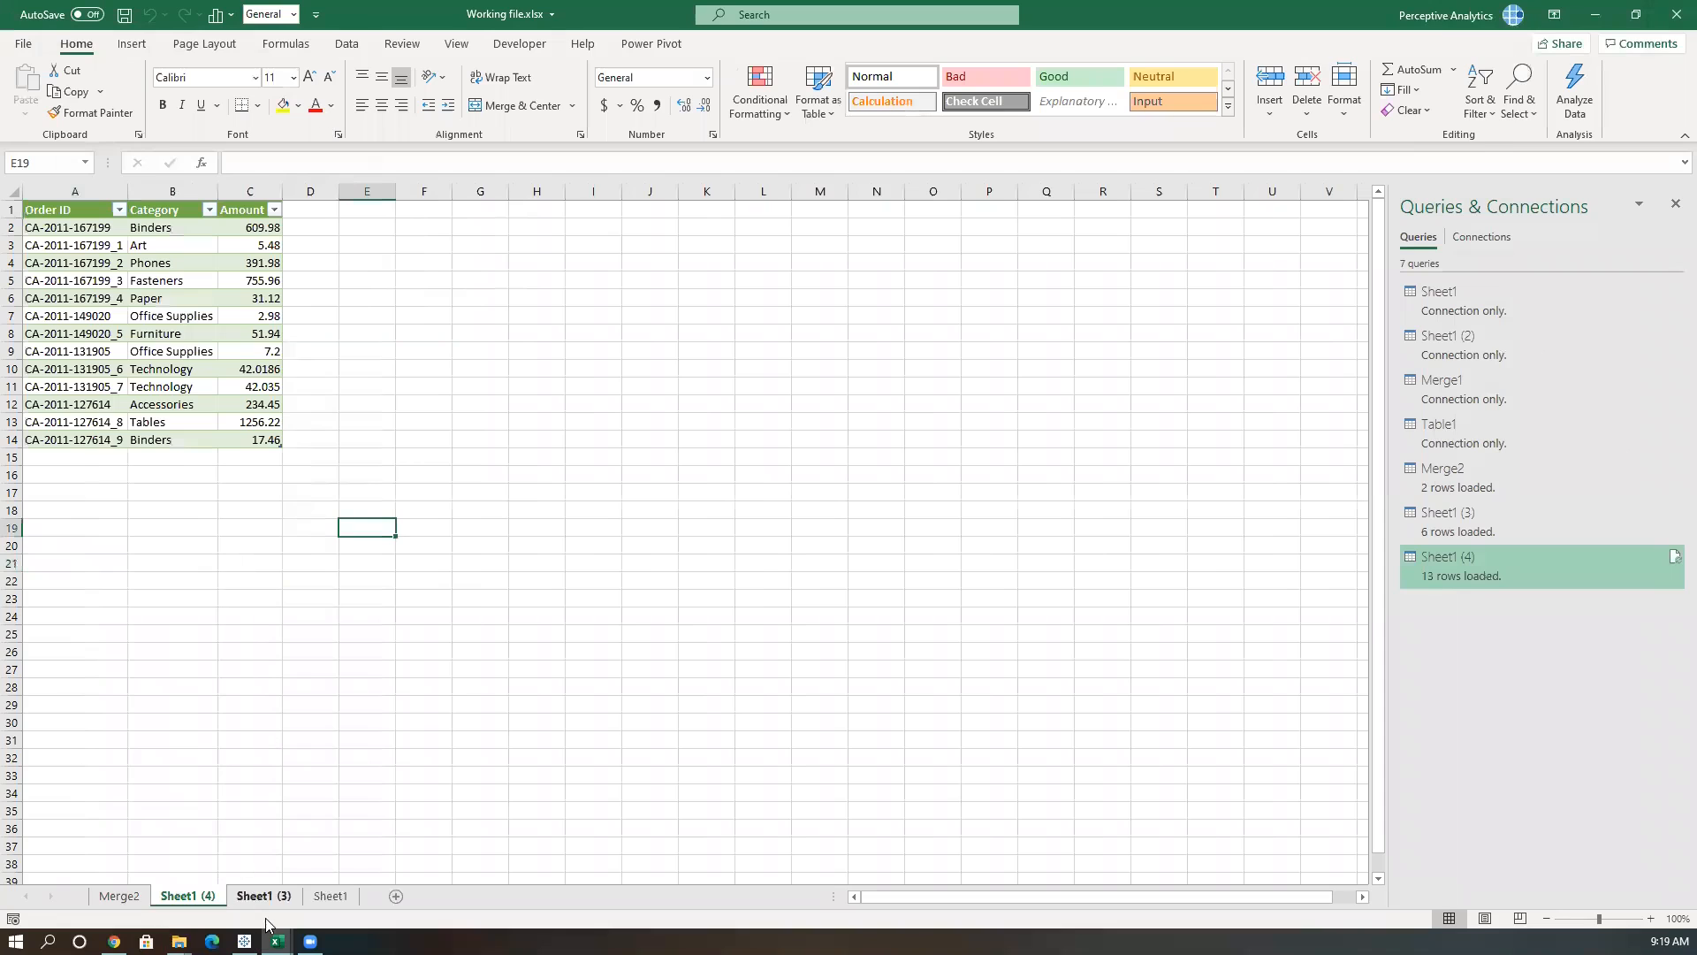
{"action": "mouse_move", "coordinate": [276, 940]}
{"action": "left_click", "coordinate": [248, 838]}
{"action": "left_click", "coordinate": [276, 510]}
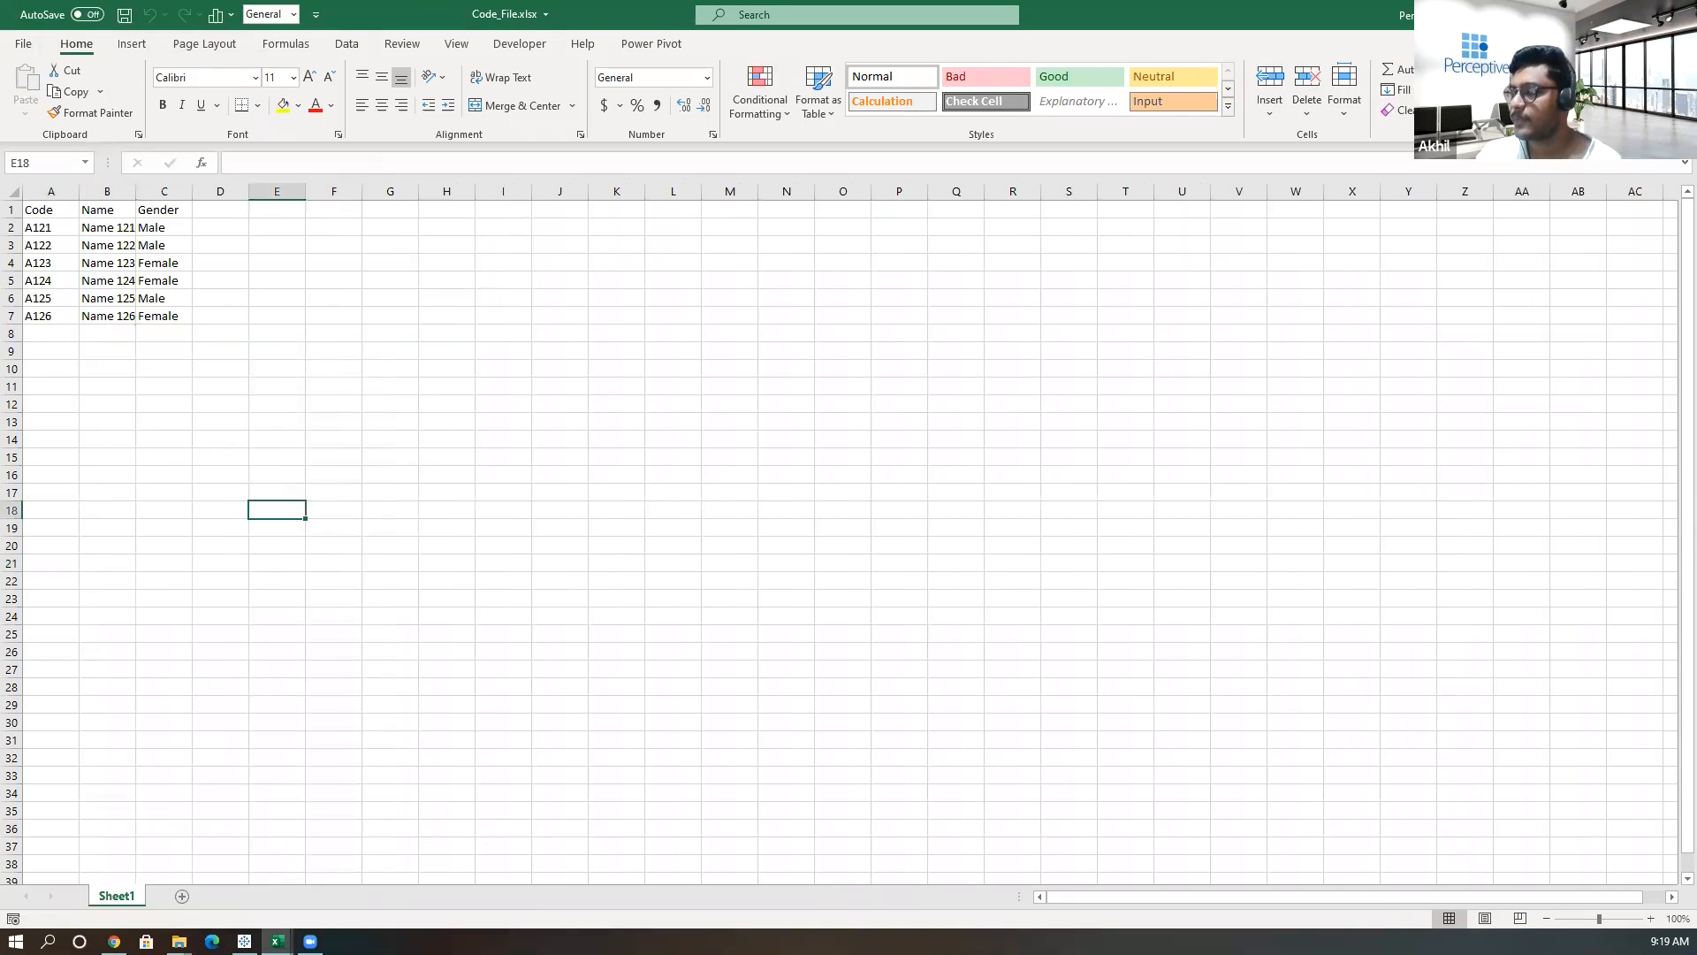
Open Code_file_2.xlsx from the same folder to view its Code and Amount data.
{"action": "mouse_move", "coordinate": [178, 941]}
{"action": "left_click", "coordinate": [445, 871]}
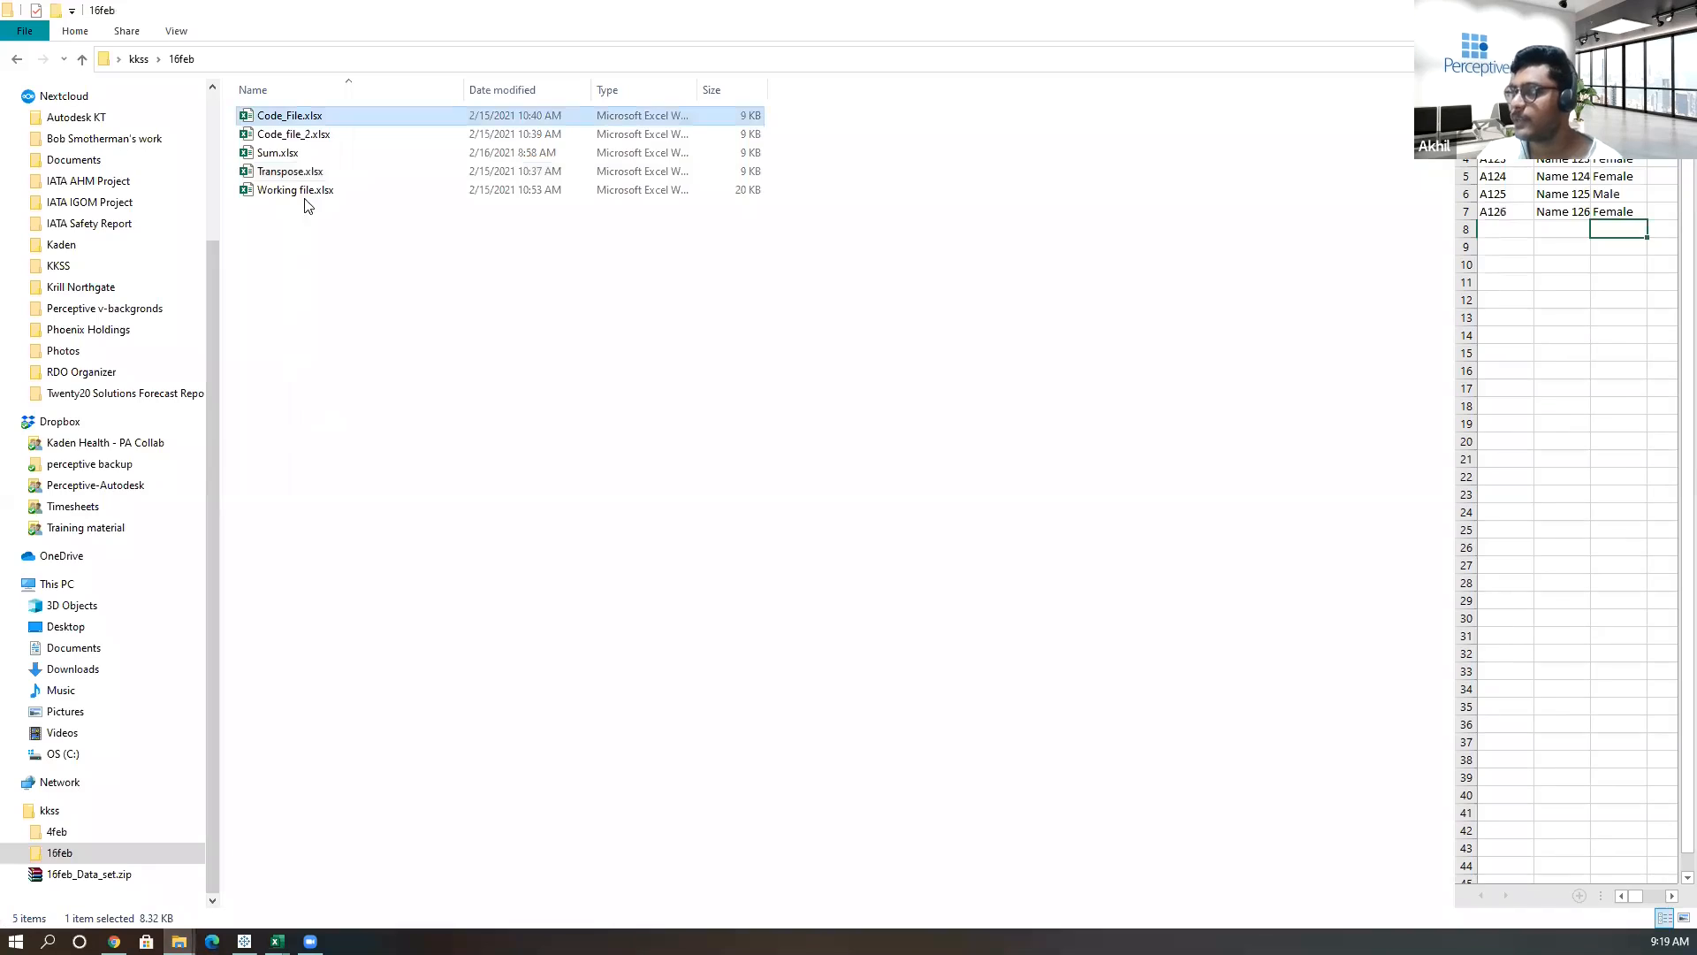
{"action": "left_click", "coordinate": [309, 137]}
{"action": "key", "text": "alt+Tab"}
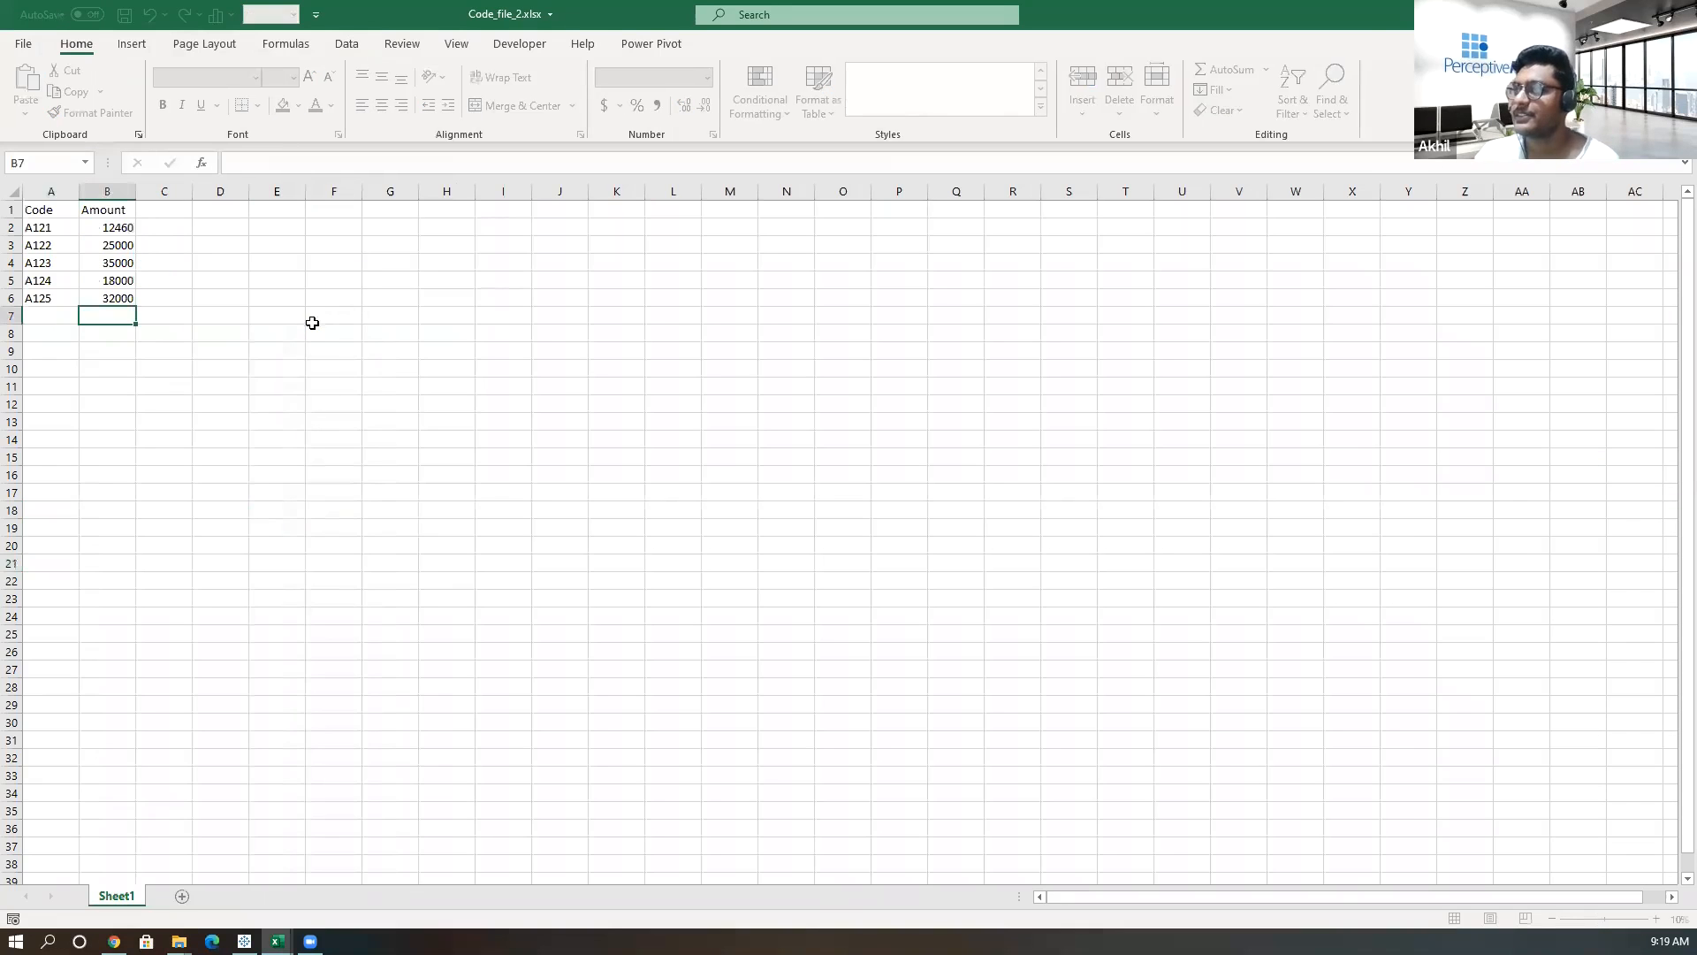
{"action": "left_click", "coordinate": [216, 523]}
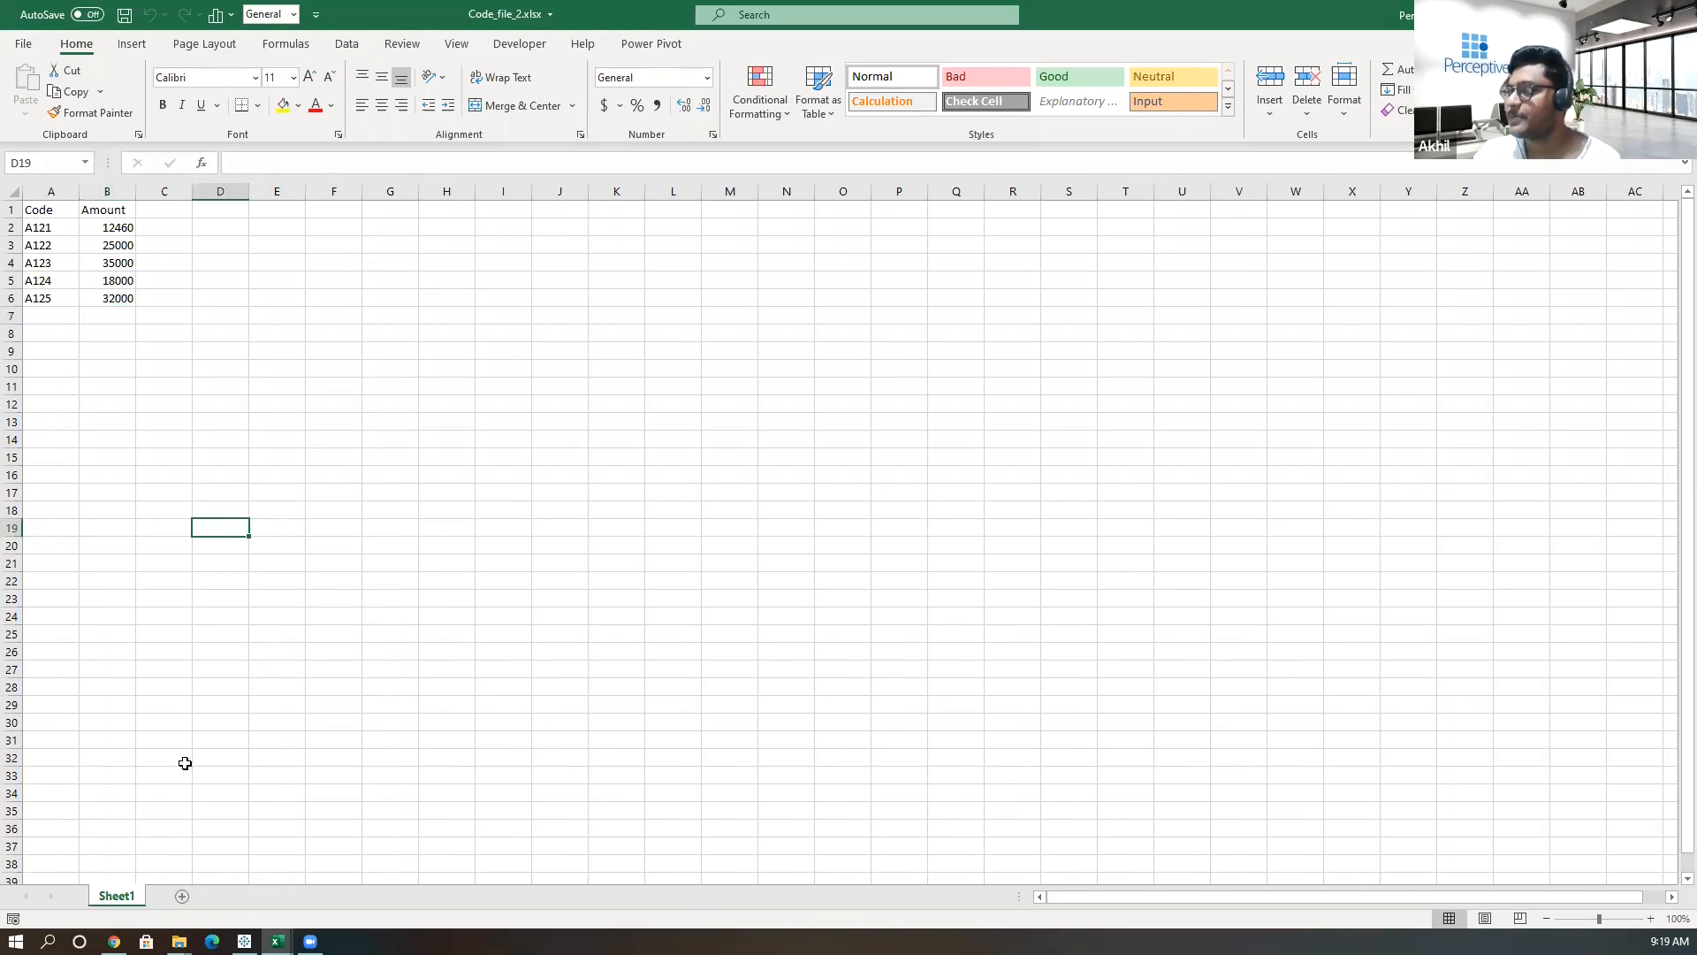
Minimize the Code_file_2.xlsx window and switch back to Working file.xlsx.
{"action": "double_click", "coordinate": [1293, 16]}
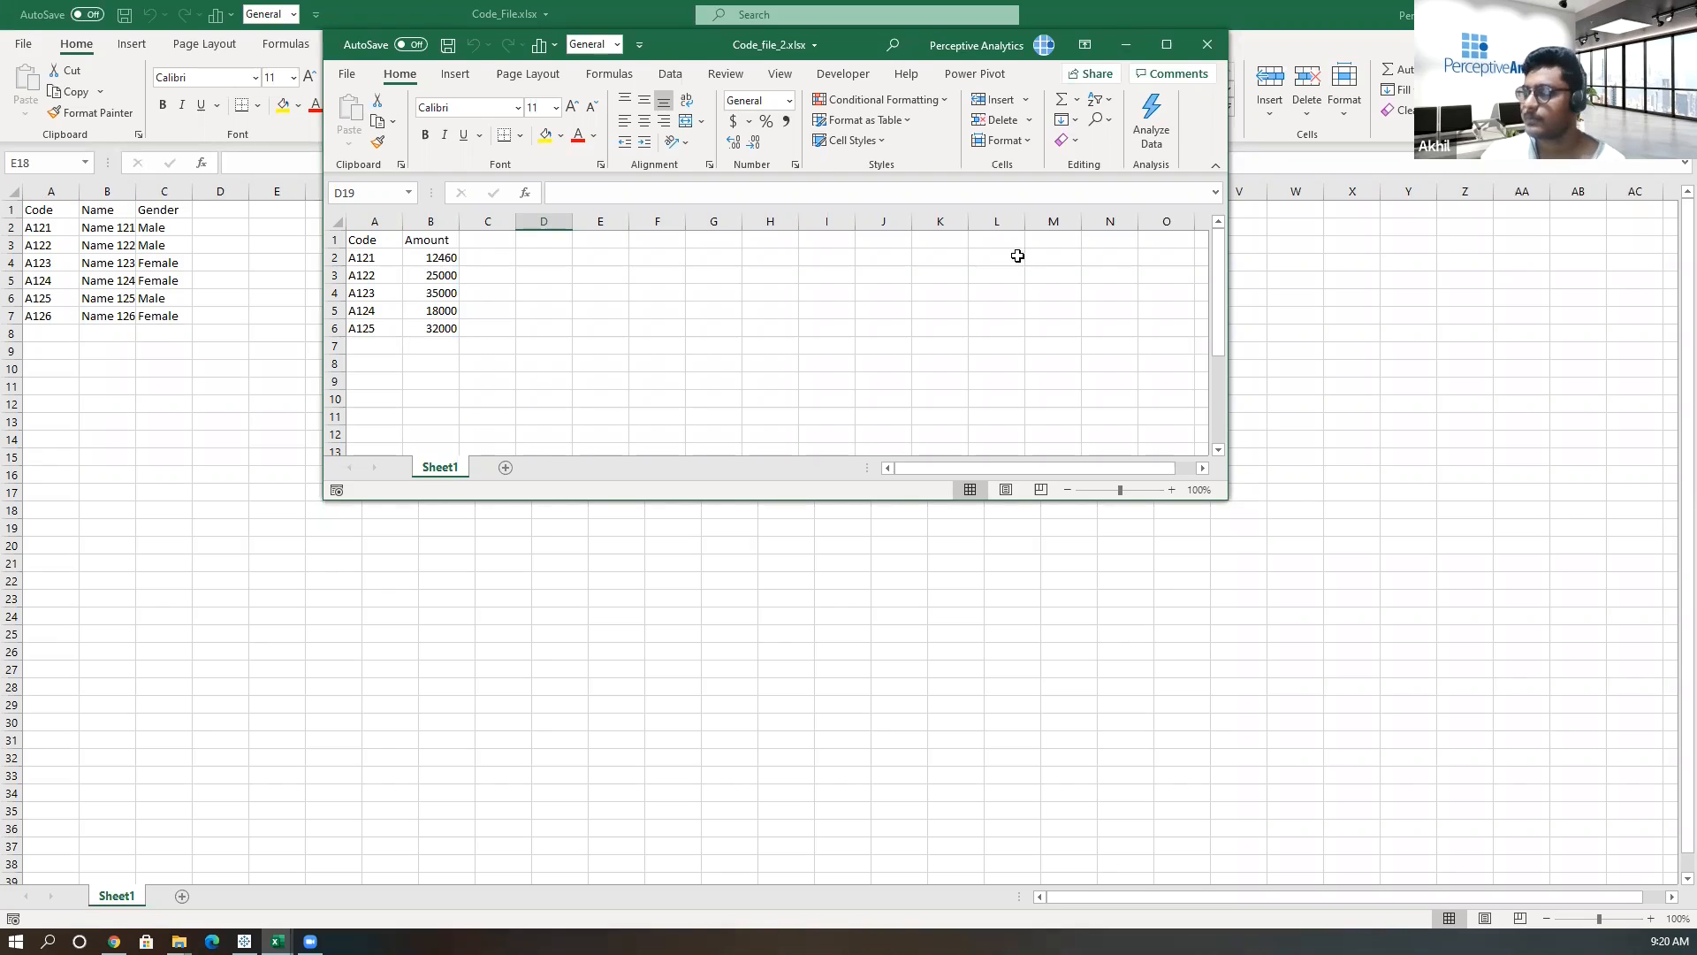
{"action": "left_click", "coordinate": [1125, 46]}
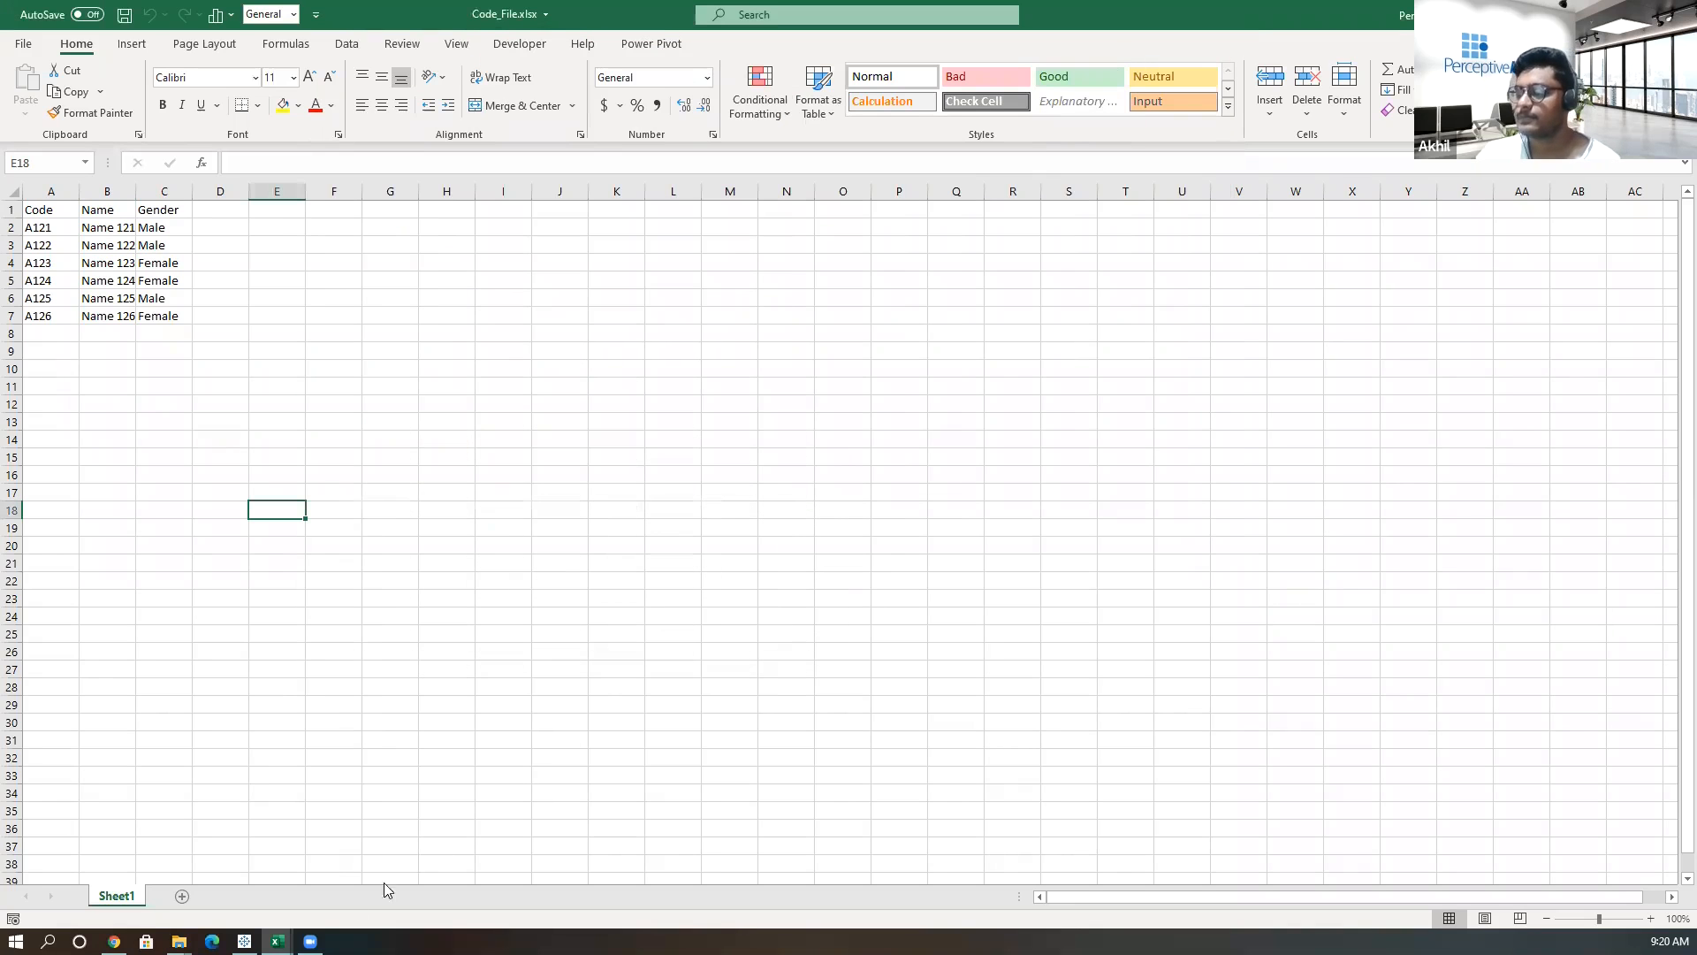
{"action": "left_click", "coordinate": [277, 941]}
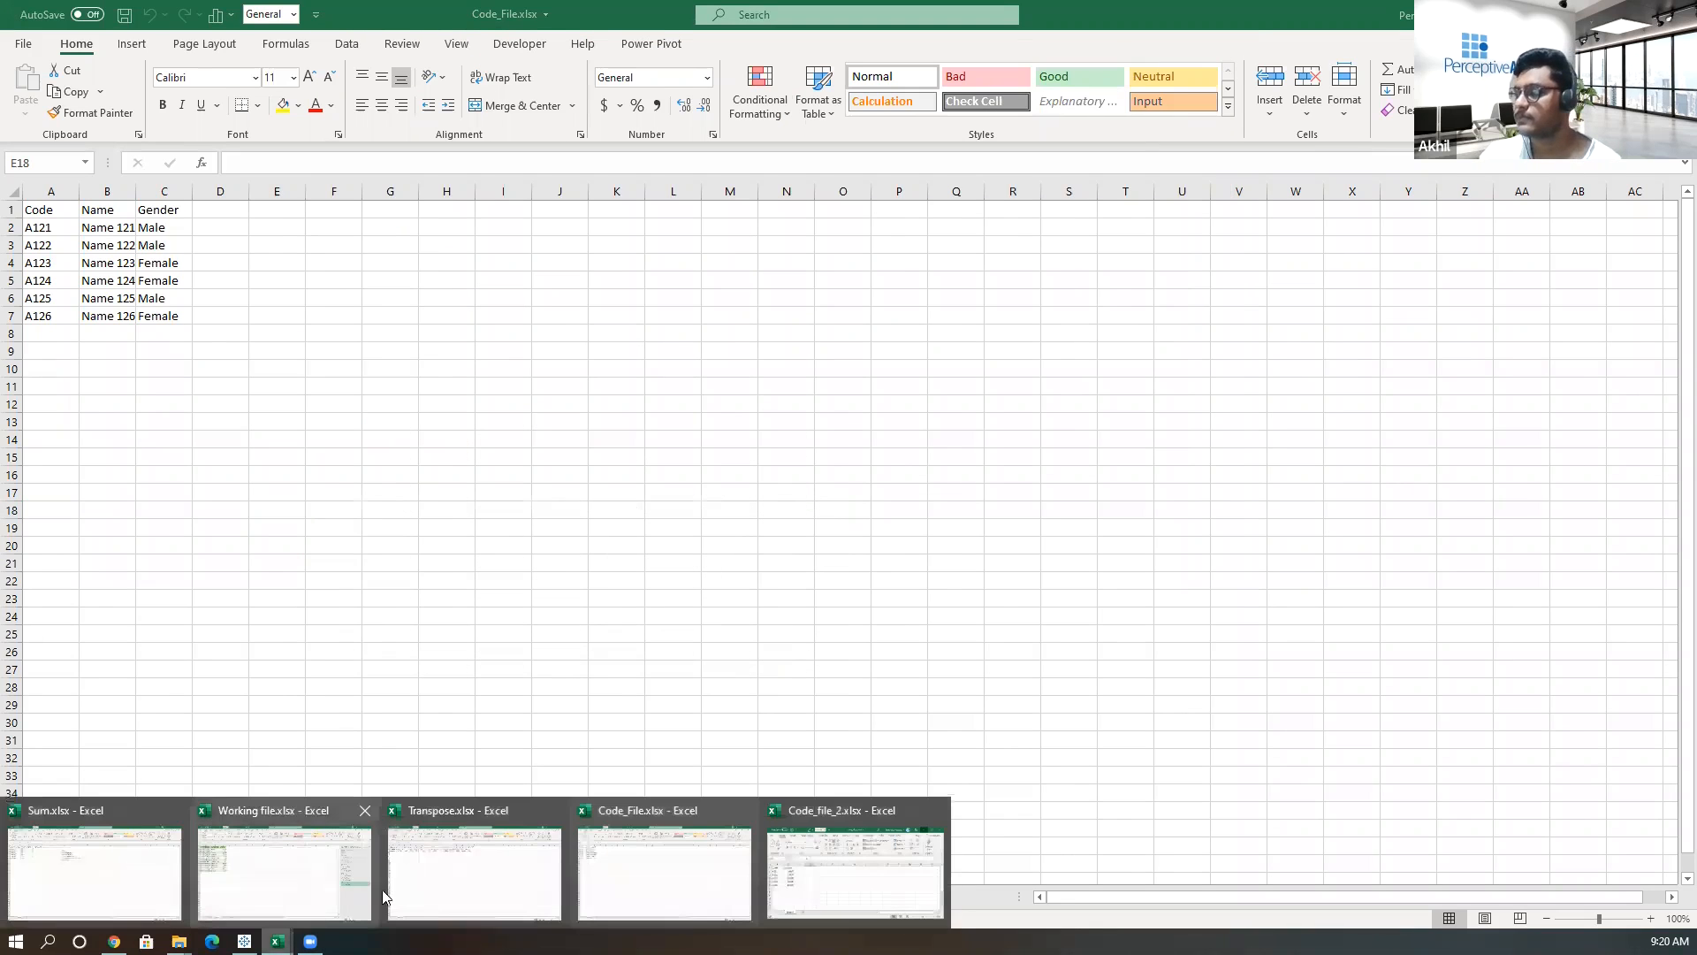
{"action": "left_click", "coordinate": [332, 888]}
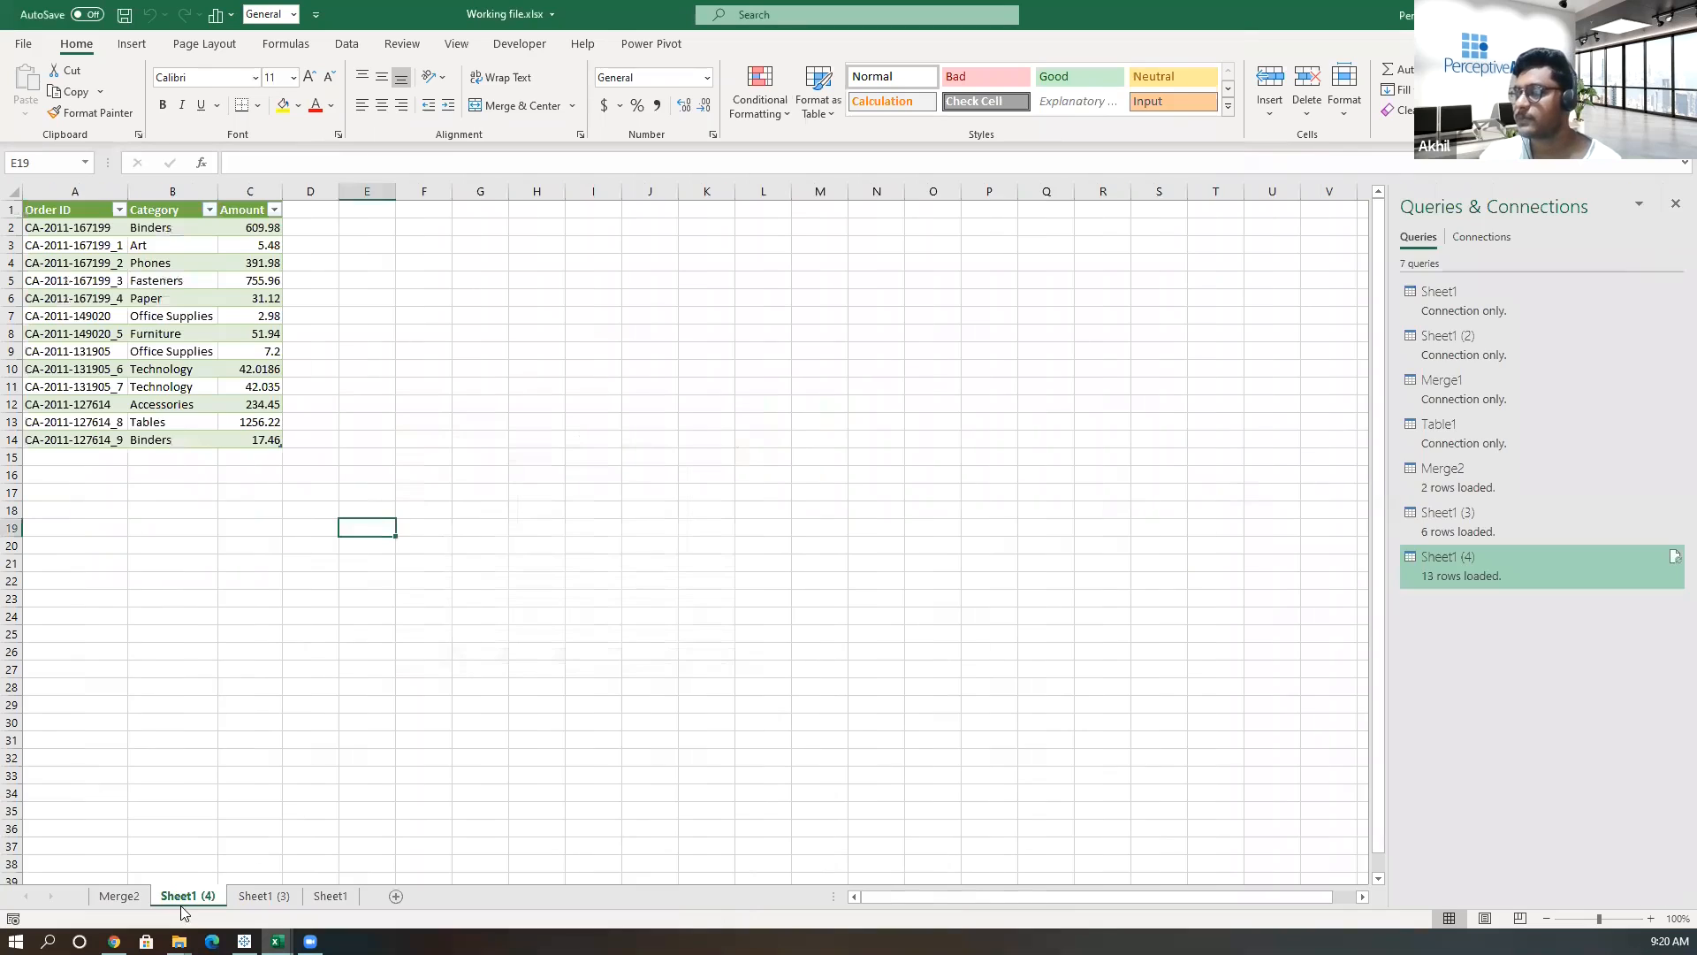
Review the Merge2, Sheet1 (4), Sheet1 (3) and Sheet1 worksheets in turn.
{"action": "left_click", "coordinate": [124, 896]}
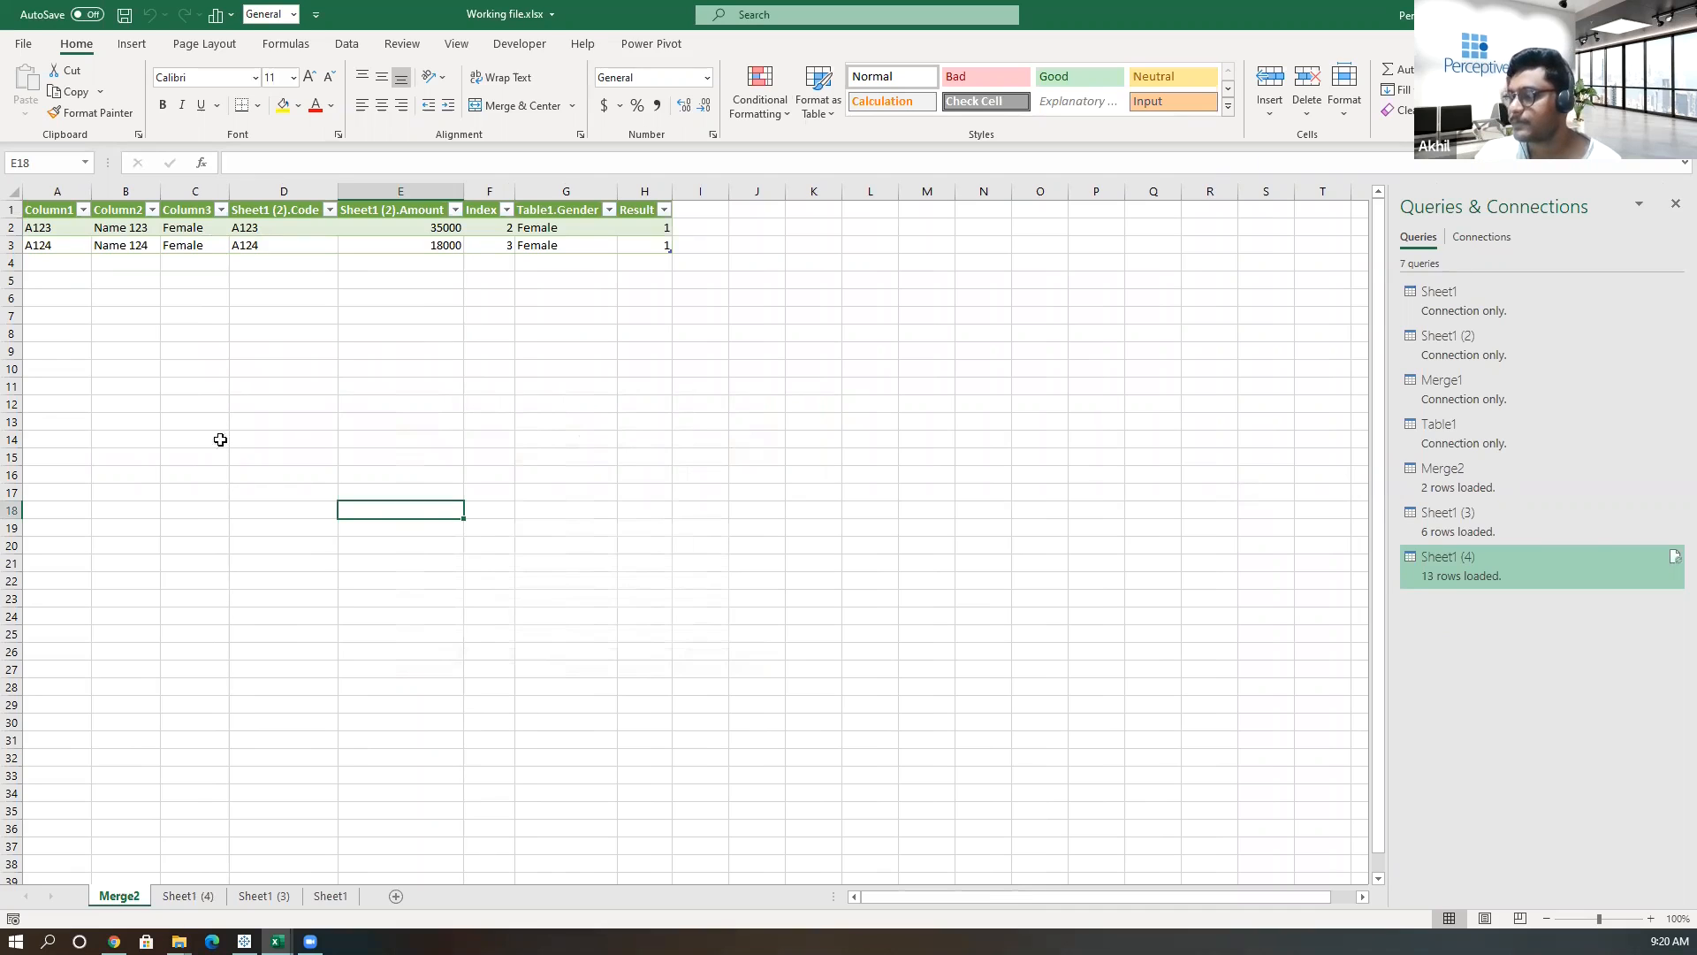
{"action": "left_click", "coordinate": [205, 897]}
{"action": "left_click", "coordinate": [246, 898]}
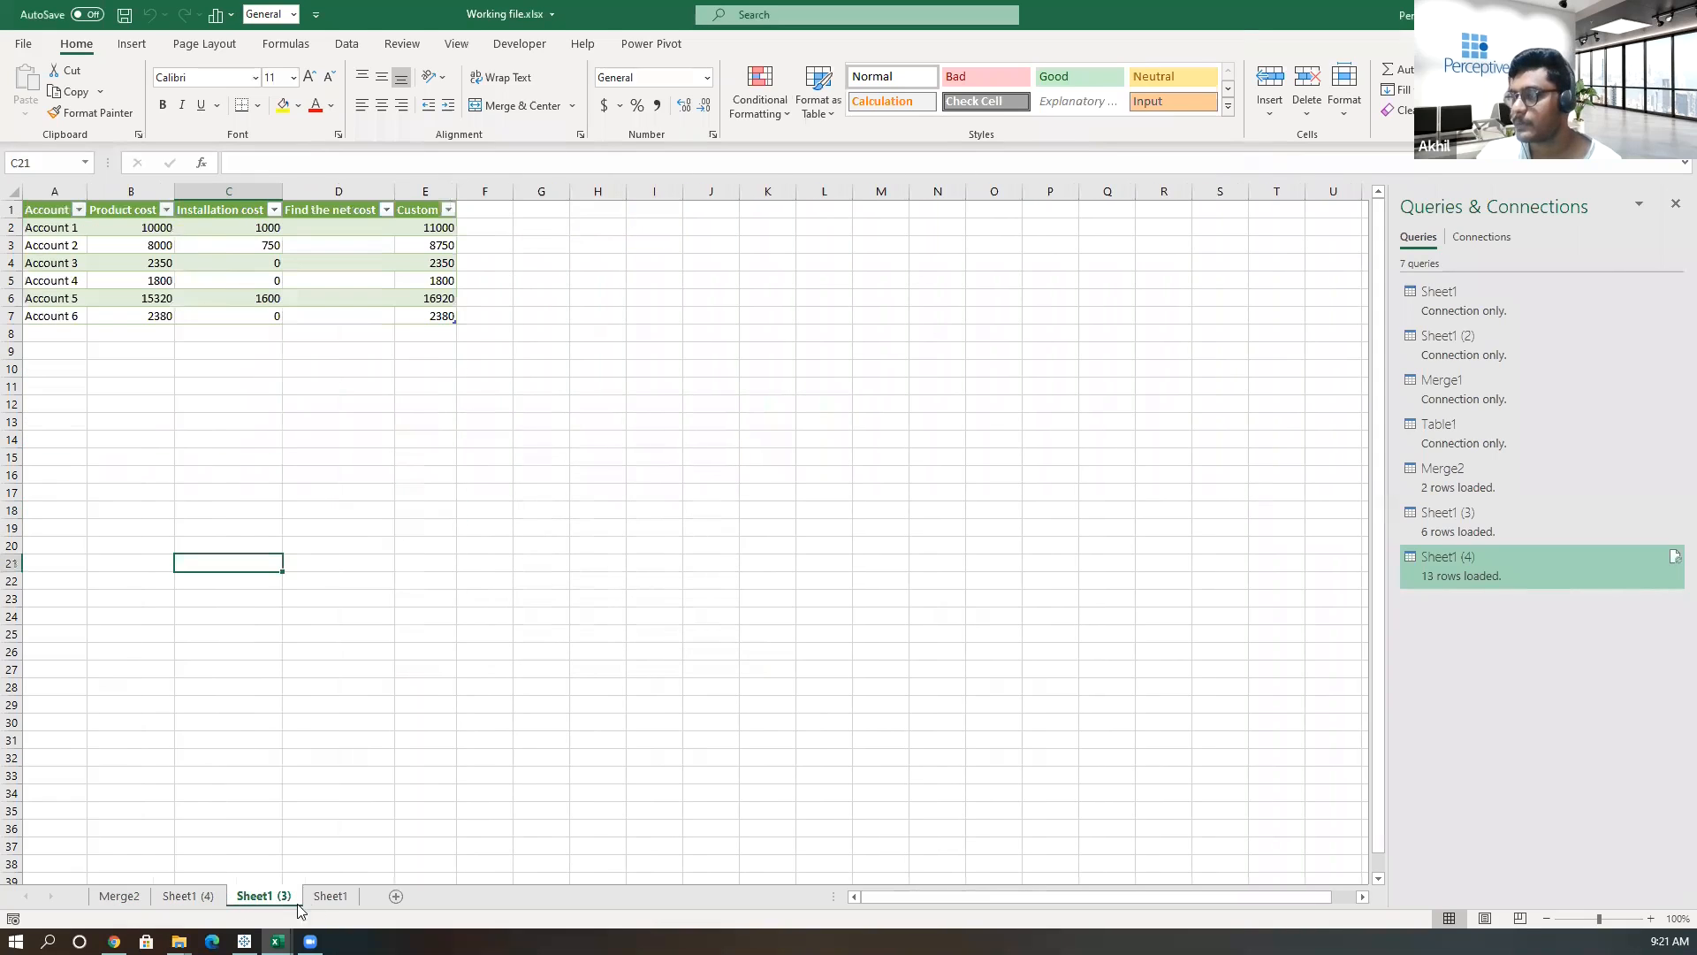
{"action": "left_click", "coordinate": [320, 903]}
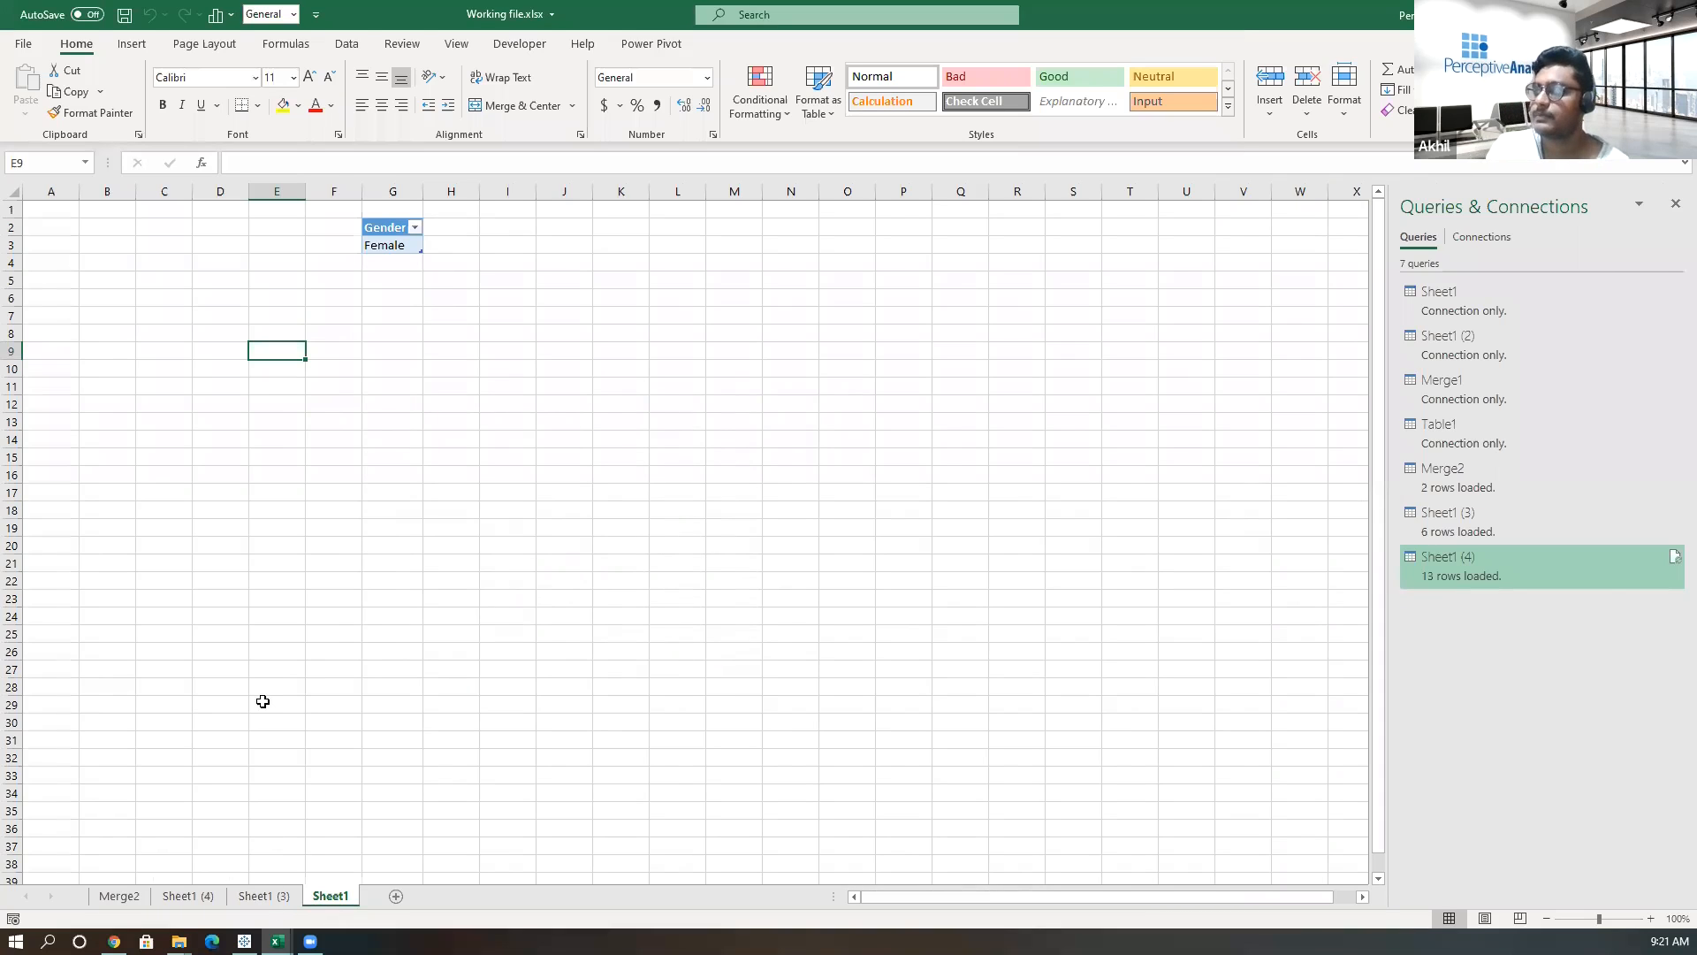
{"action": "left_click", "coordinate": [258, 895]}
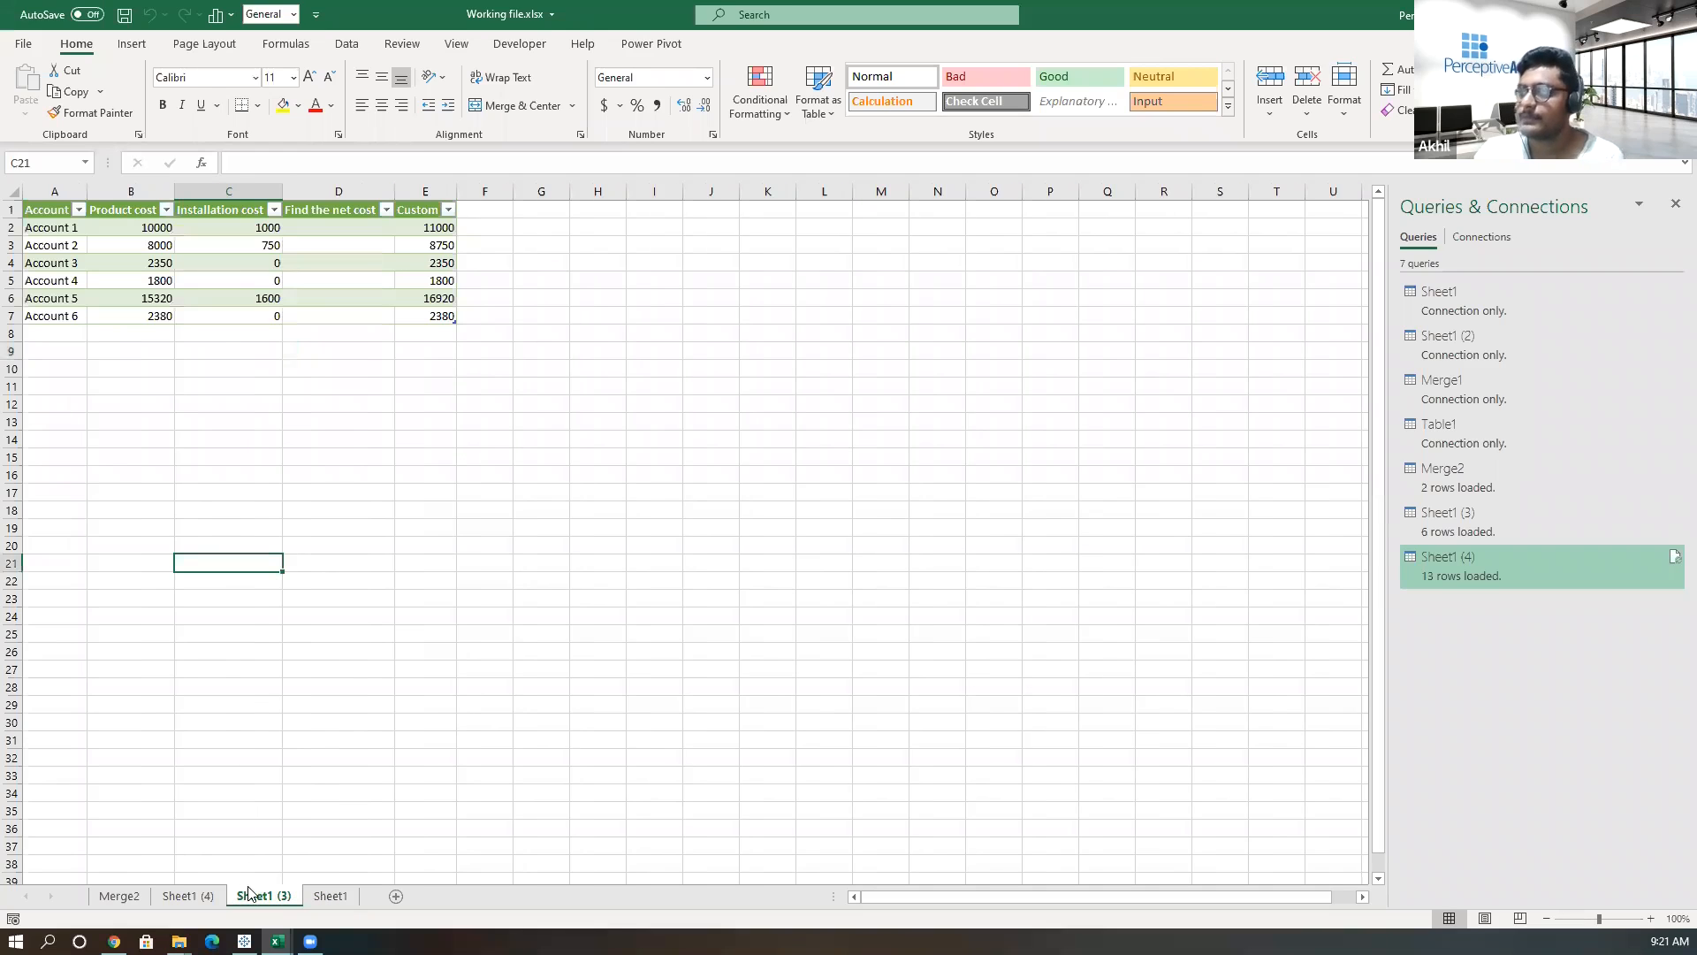
{"action": "left_click", "coordinate": [269, 435]}
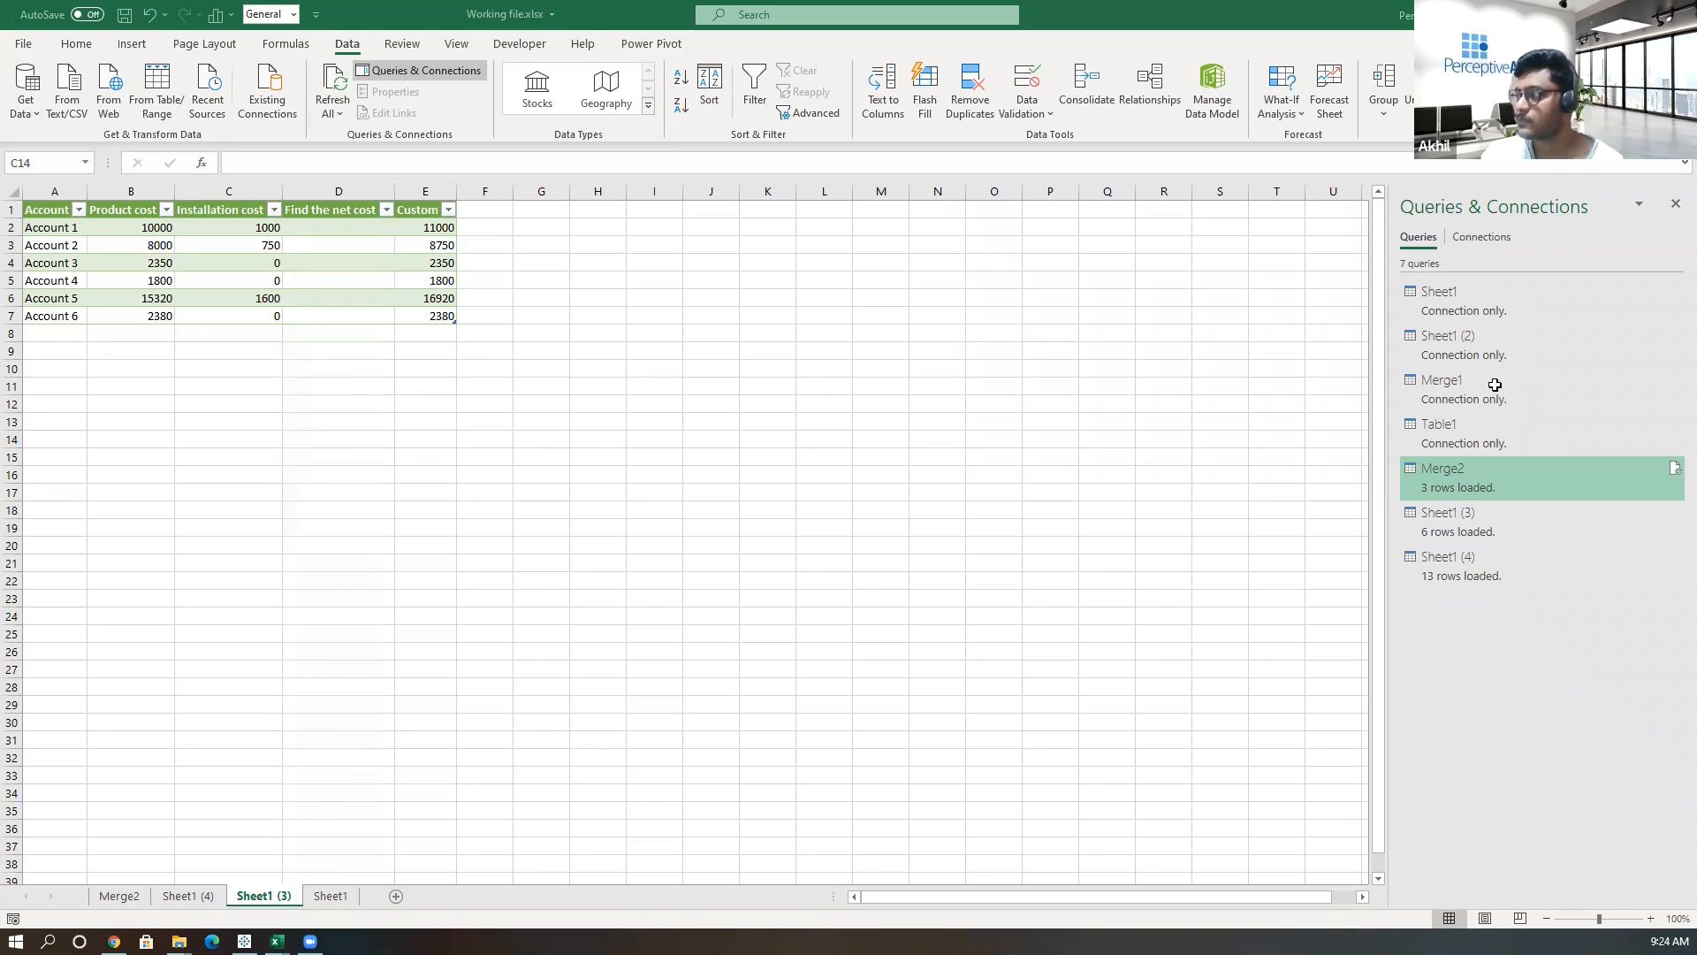
Edit the Merge1 query and expand only the Amount column from the Sheet1 (2) table column.
{"action": "mouse_move", "coordinate": [1485, 380]}
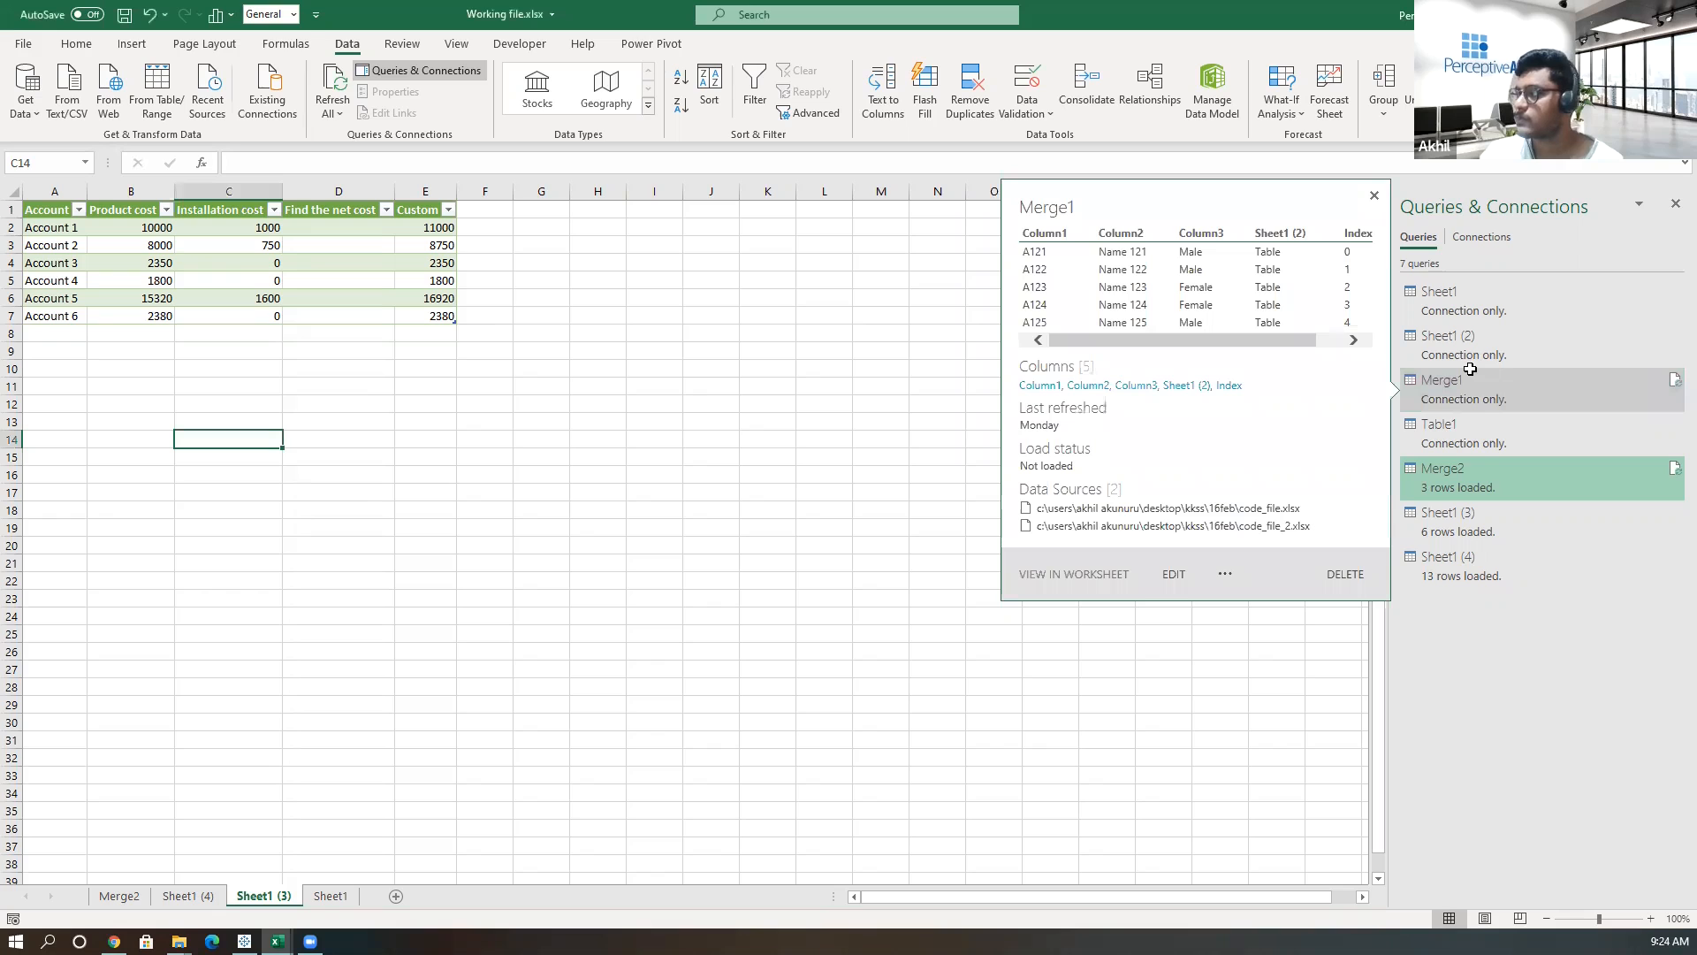
{"action": "left_click", "coordinate": [1171, 573]}
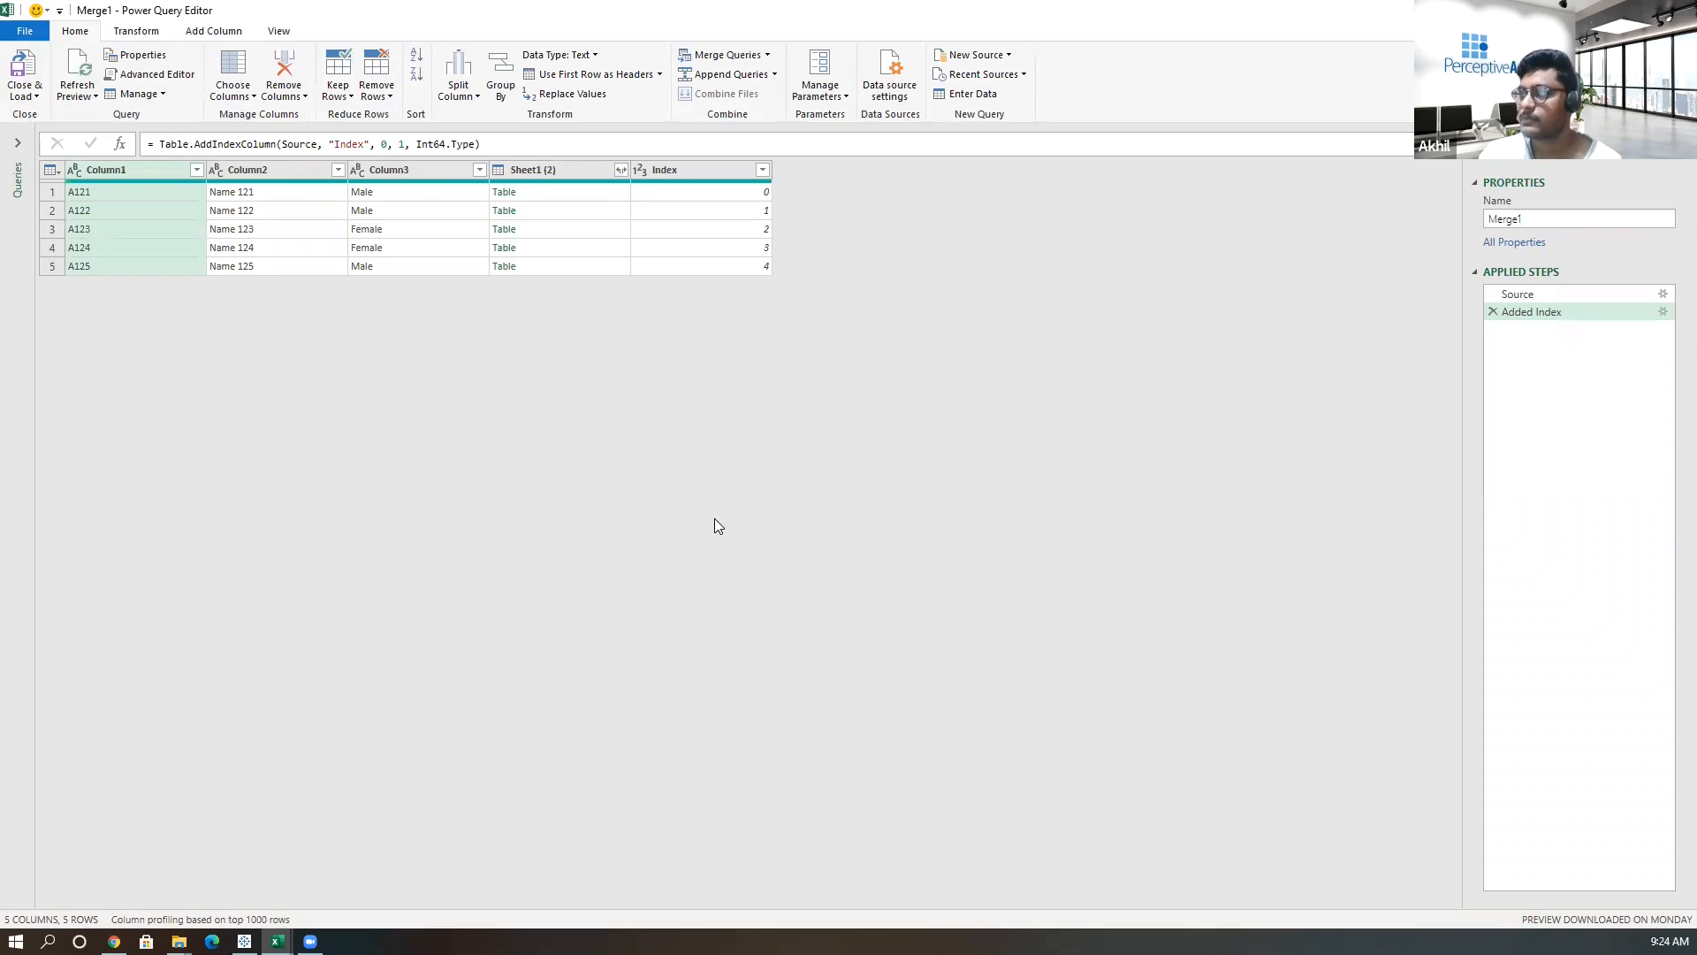
{"action": "left_click", "coordinate": [620, 170]}
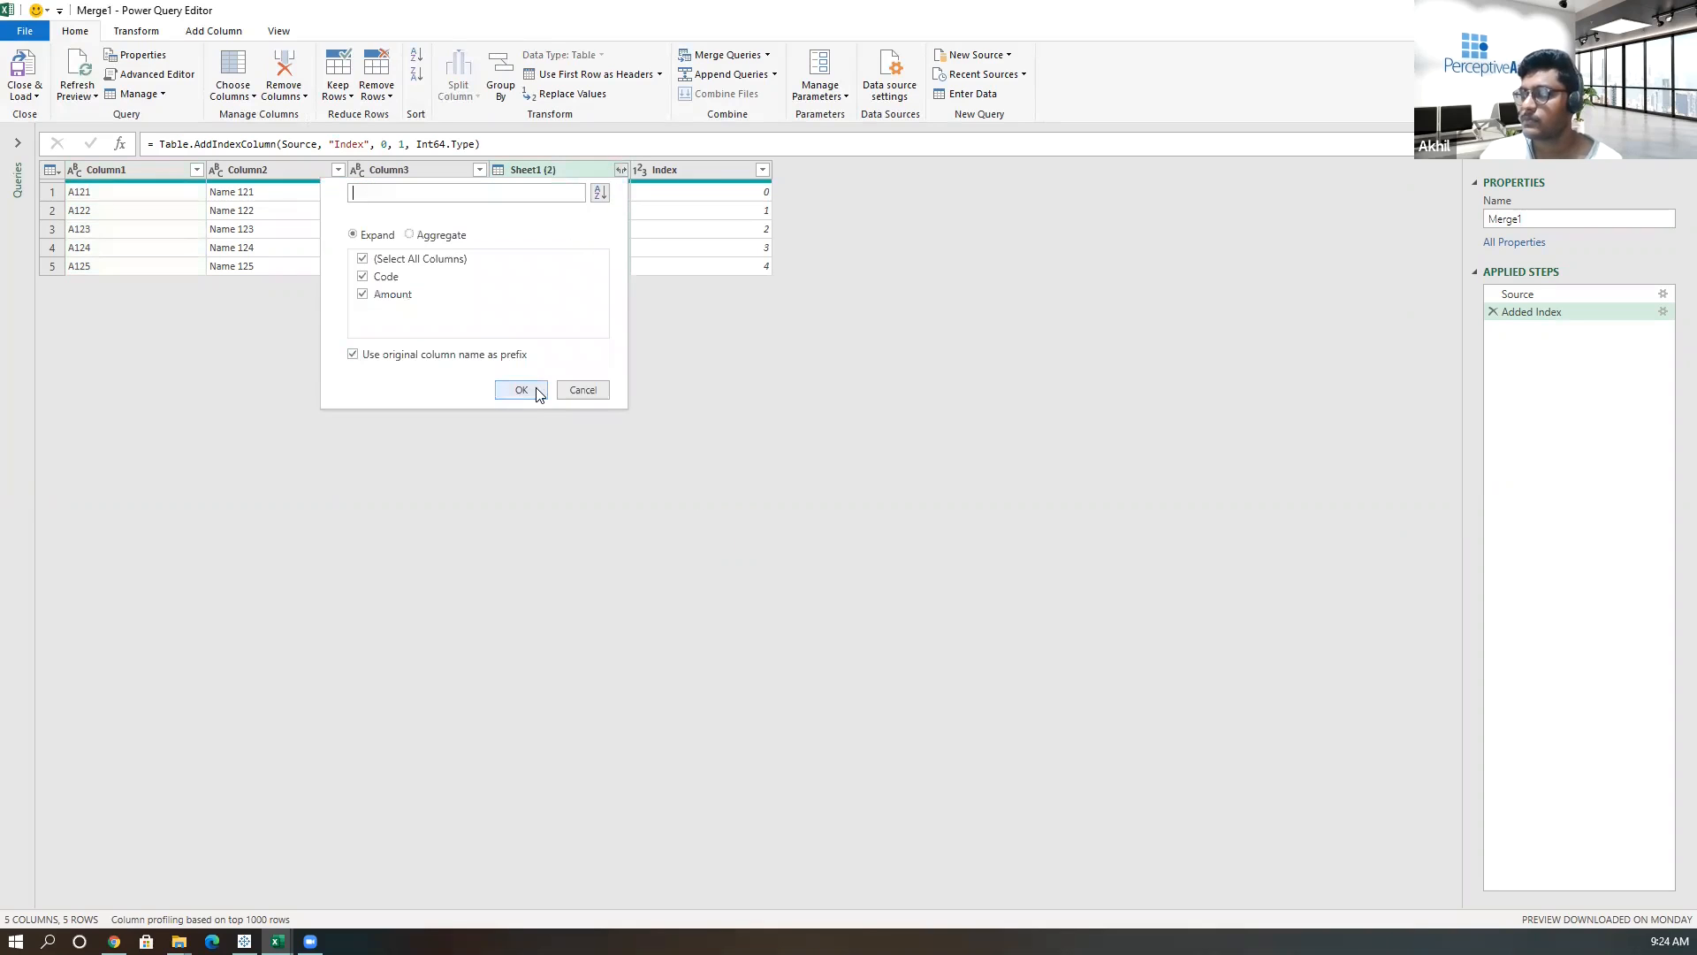
{"action": "left_click", "coordinate": [363, 277]}
{"action": "left_click", "coordinate": [522, 390]}
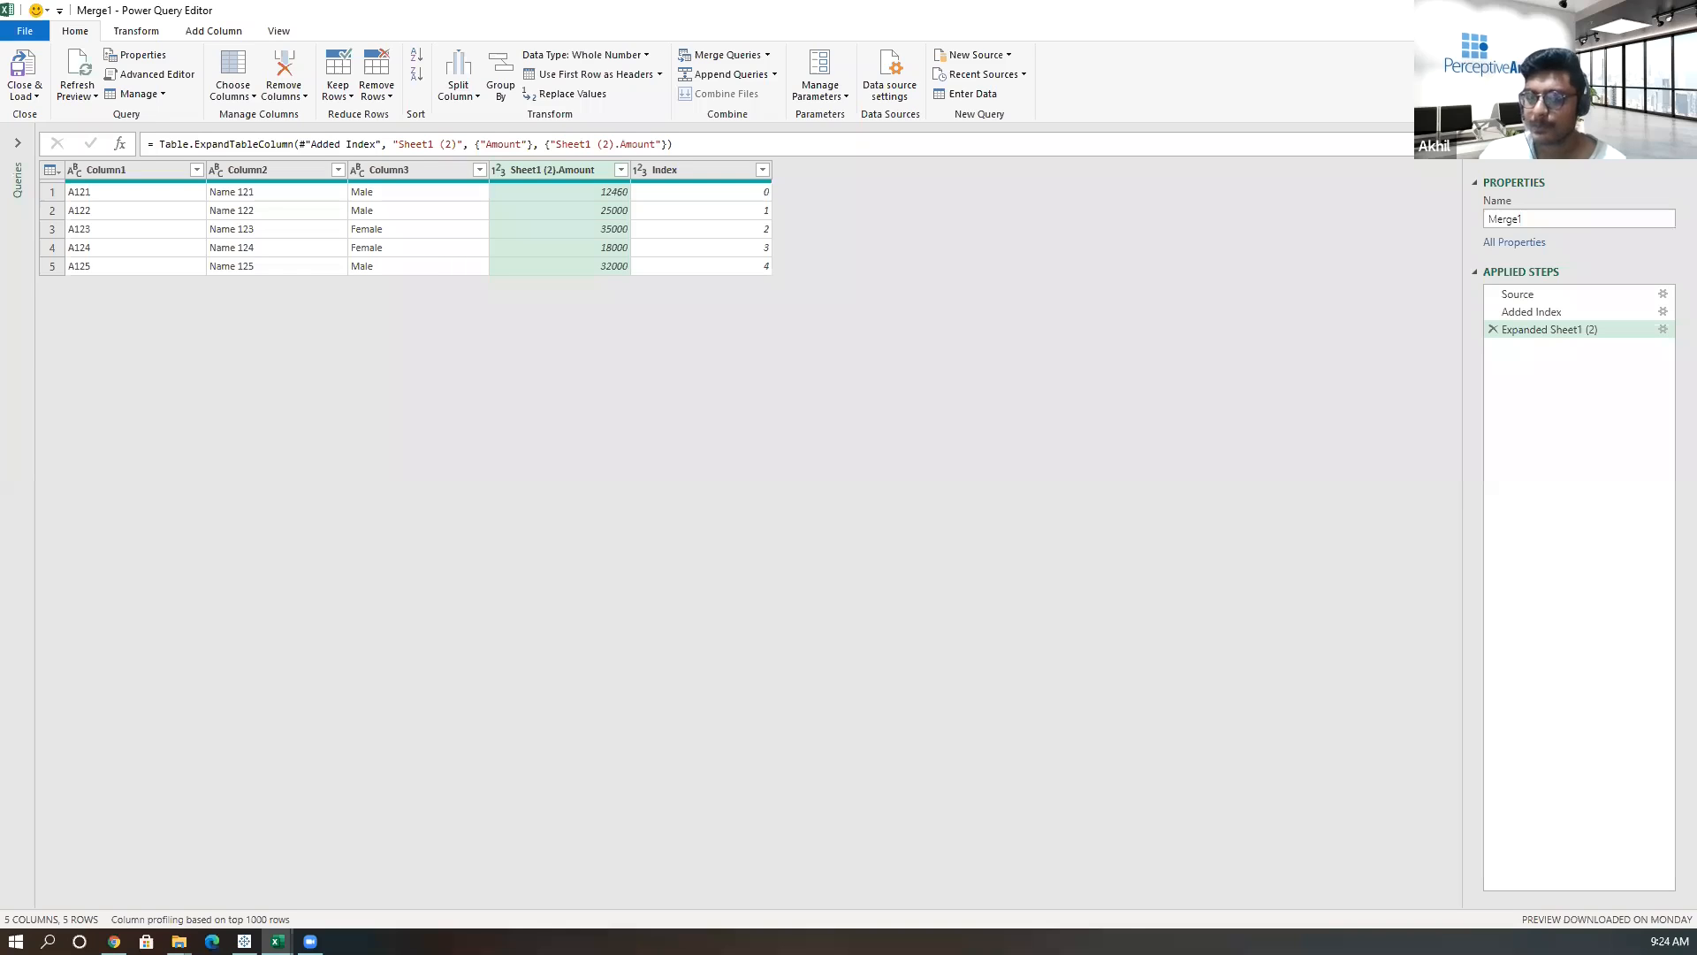
Close the Power Query Editor, discarding the changes to Merge1.
{"action": "left_click", "coordinate": [695, 169]}
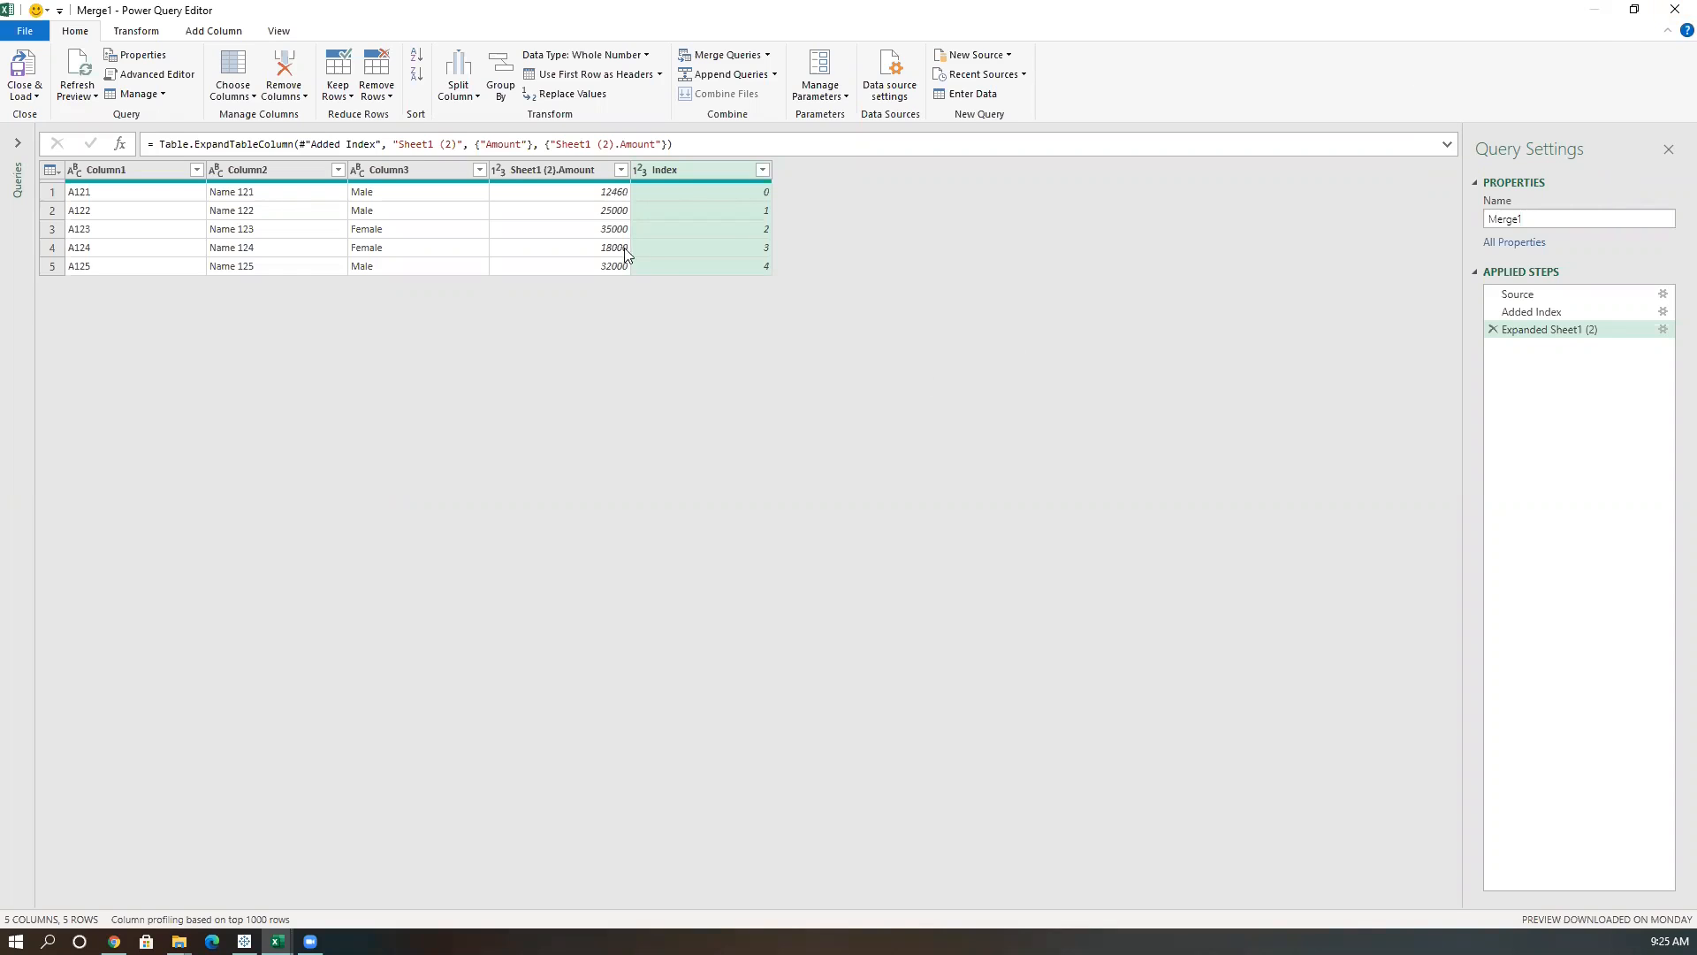
{"action": "left_click", "coordinate": [1673, 10]}
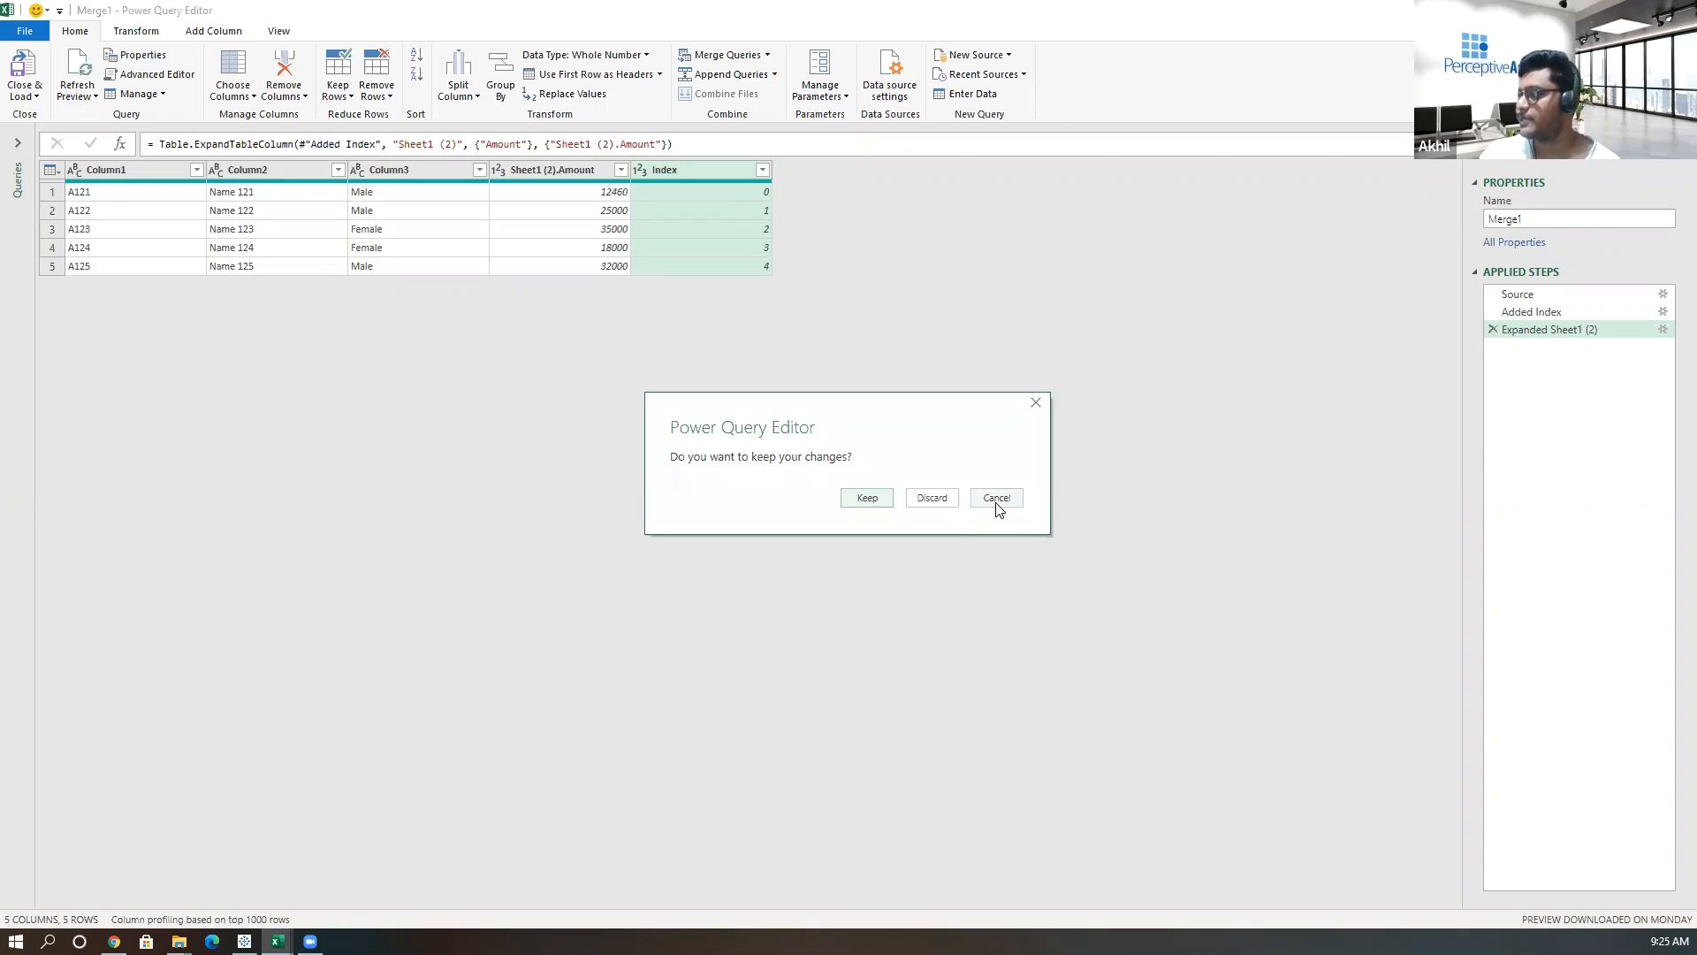
{"action": "left_click", "coordinate": [998, 500]}
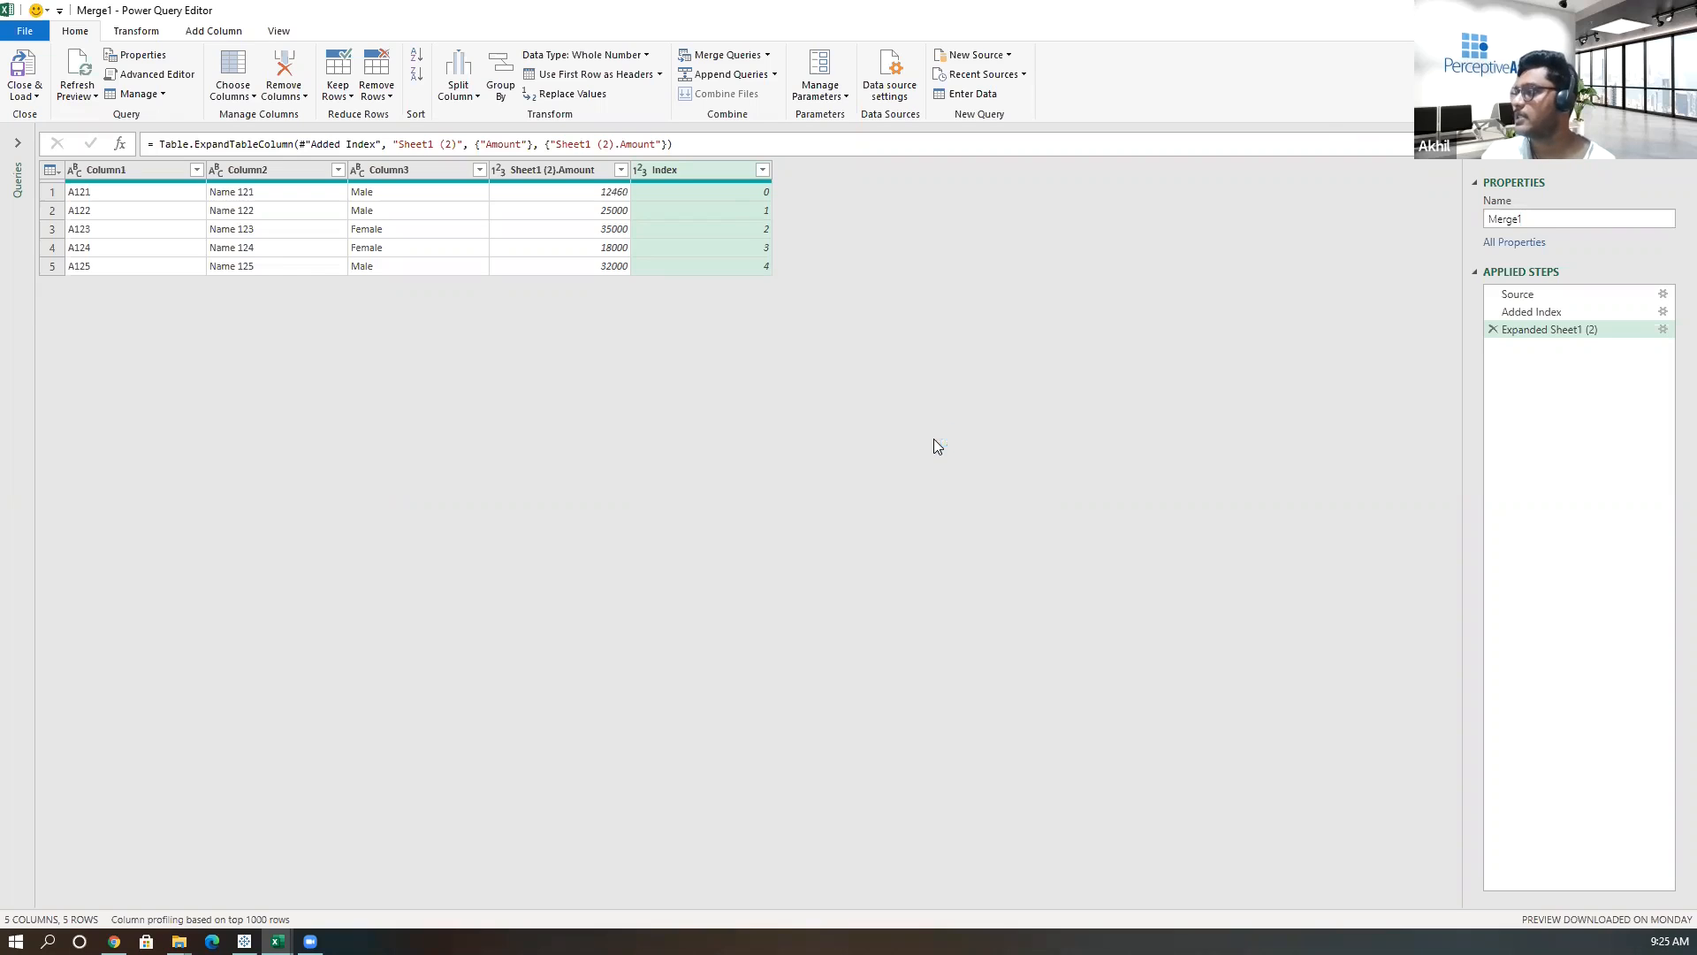
{"action": "key", "text": "alt+F4"}
{"action": "left_click", "coordinate": [937, 497]}
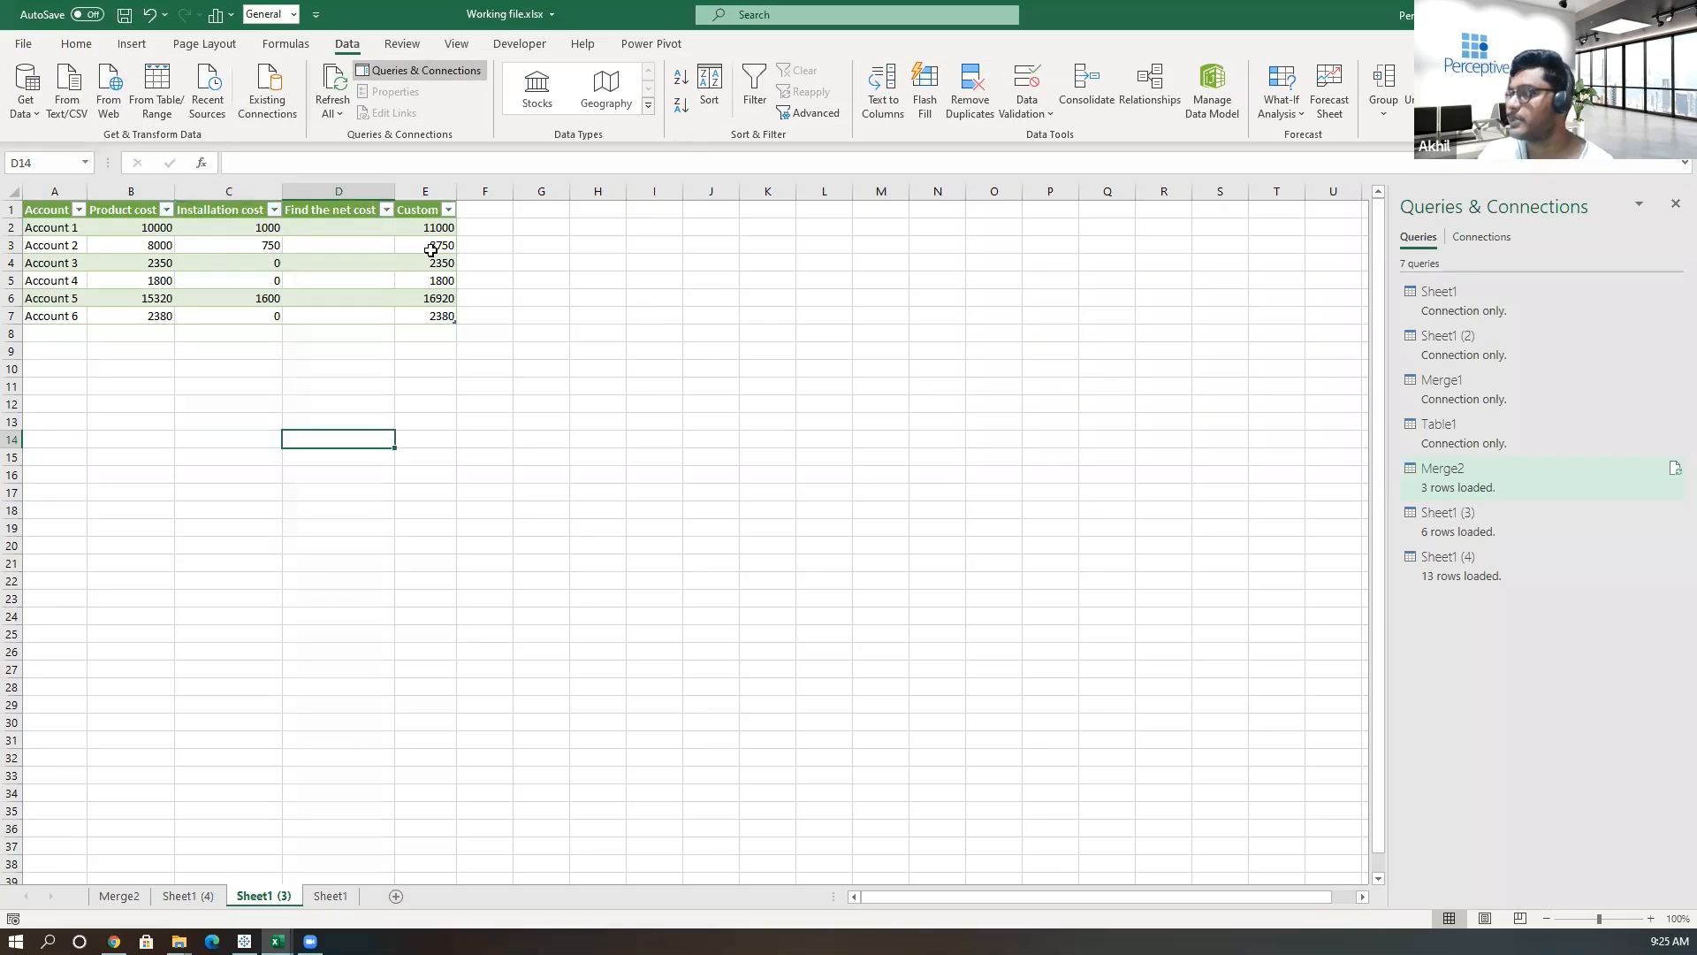
Import Sheet1 from the Code_File.xlsx workbook as a connection-only query.
{"action": "left_click", "coordinate": [25, 89]}
{"action": "mouse_move", "coordinate": [113, 159]}
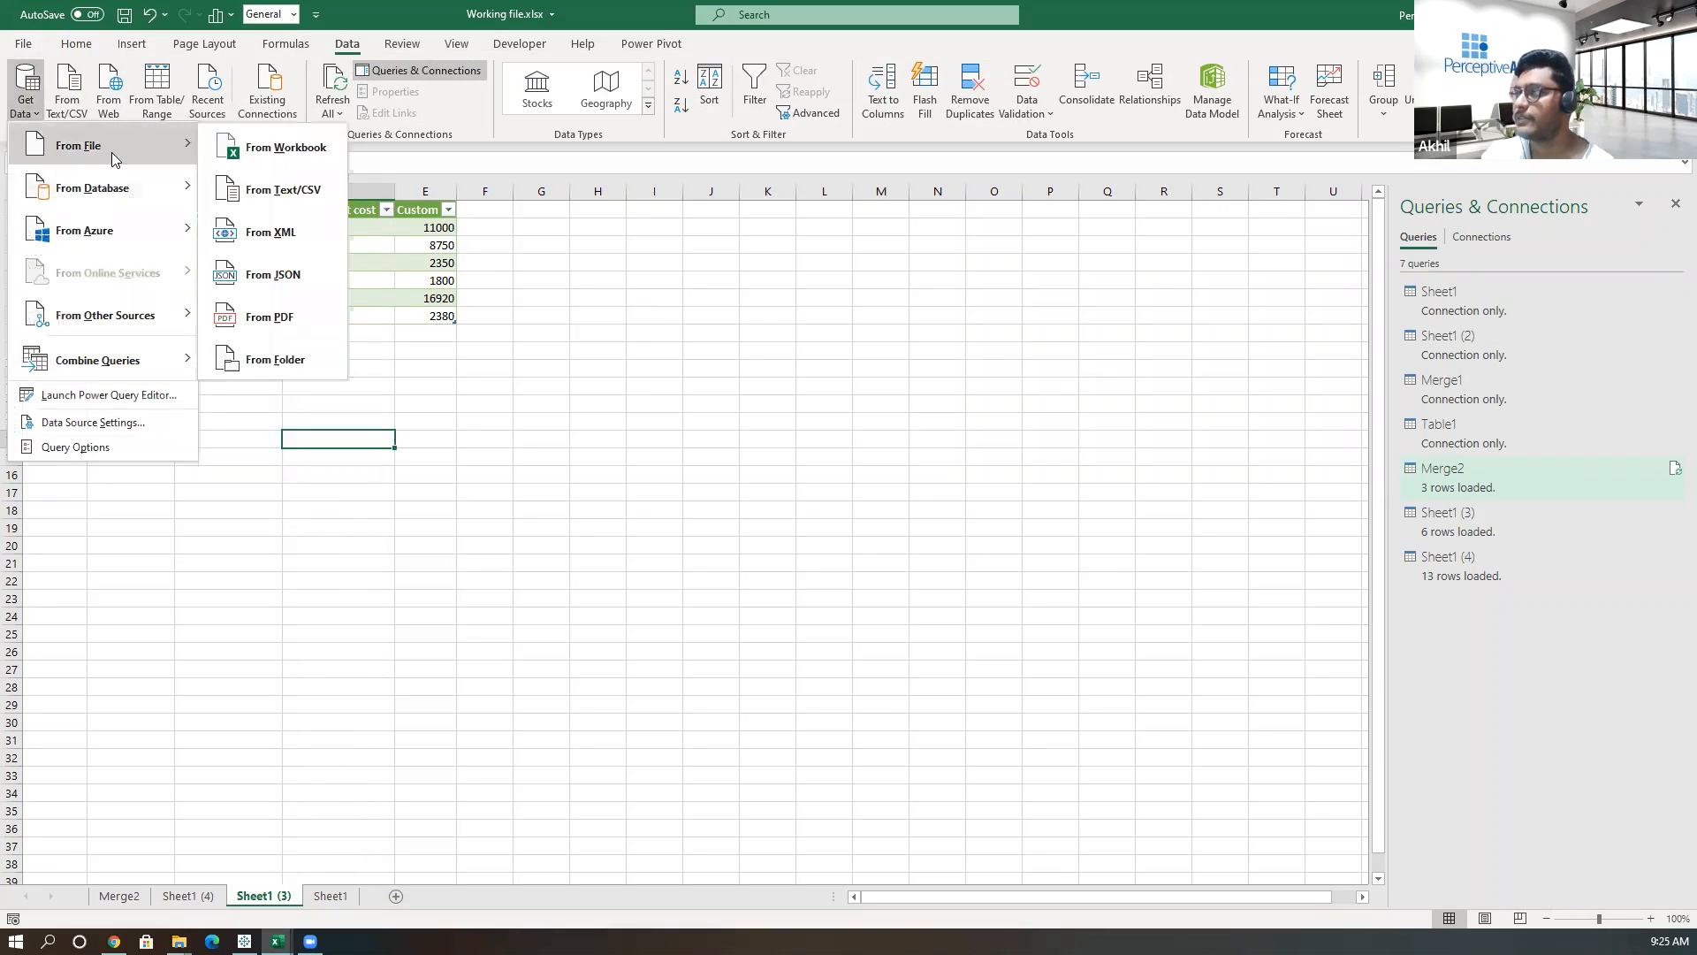
{"action": "left_click", "coordinate": [256, 156]}
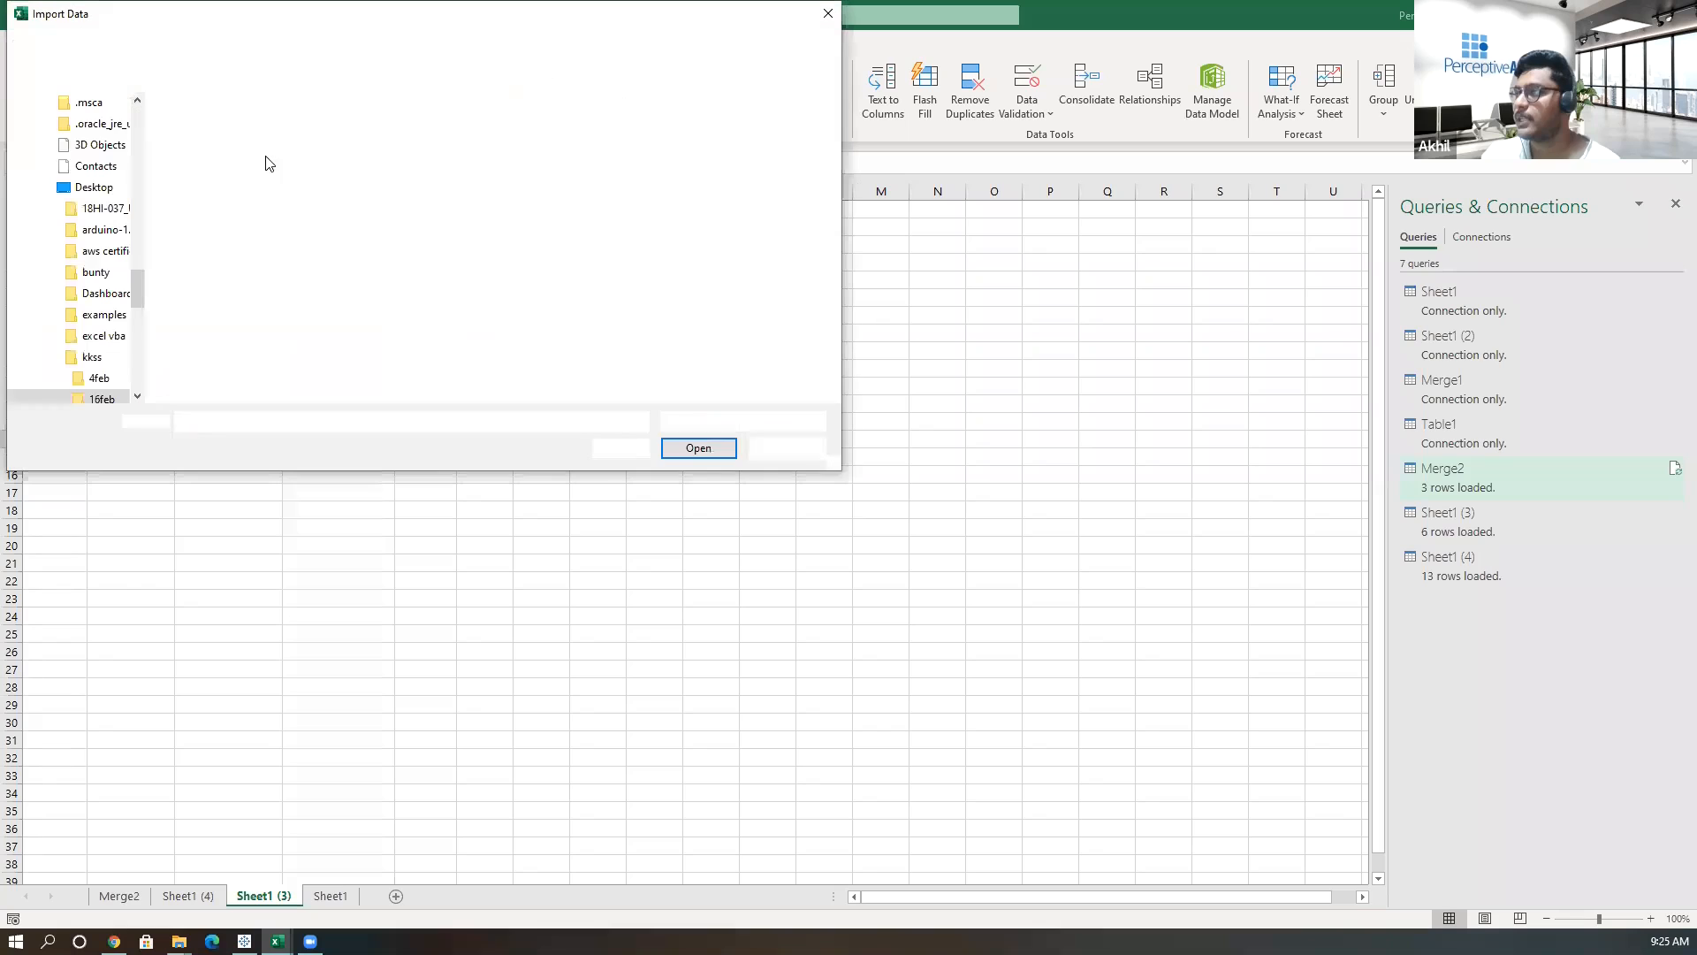
{"action": "left_click", "coordinate": [259, 133]}
{"action": "left_click", "coordinate": [706, 451]}
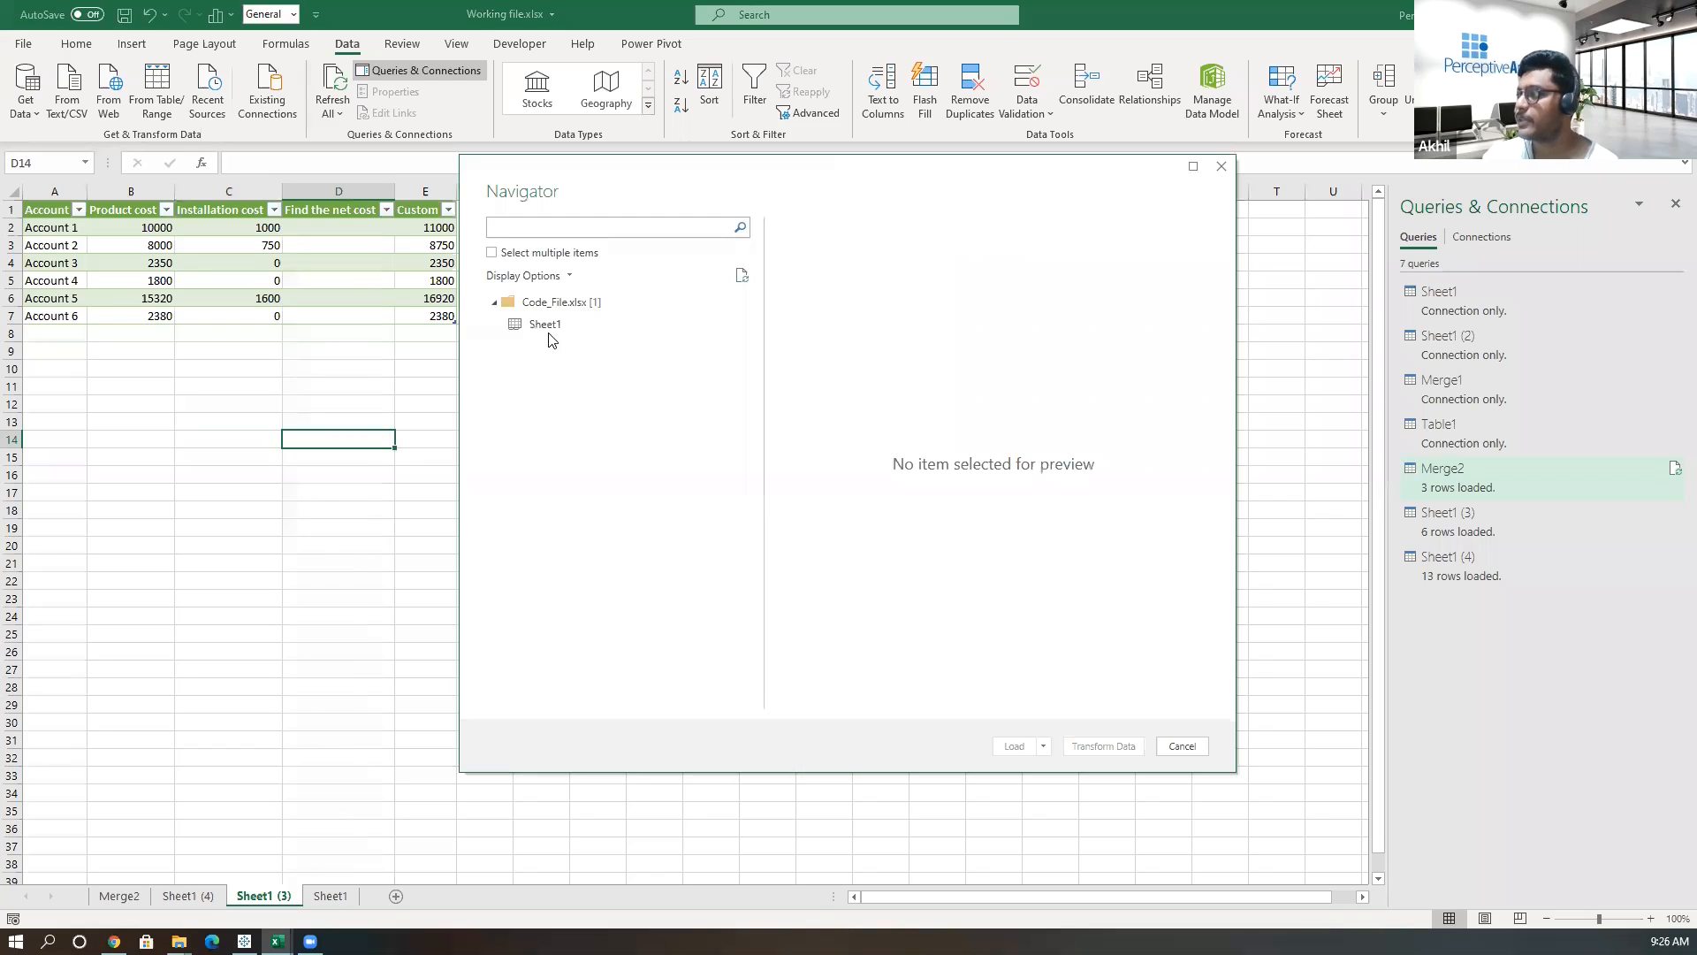
{"action": "left_click", "coordinate": [548, 327]}
{"action": "left_click", "coordinate": [1043, 746]}
{"action": "left_click", "coordinate": [1064, 787]}
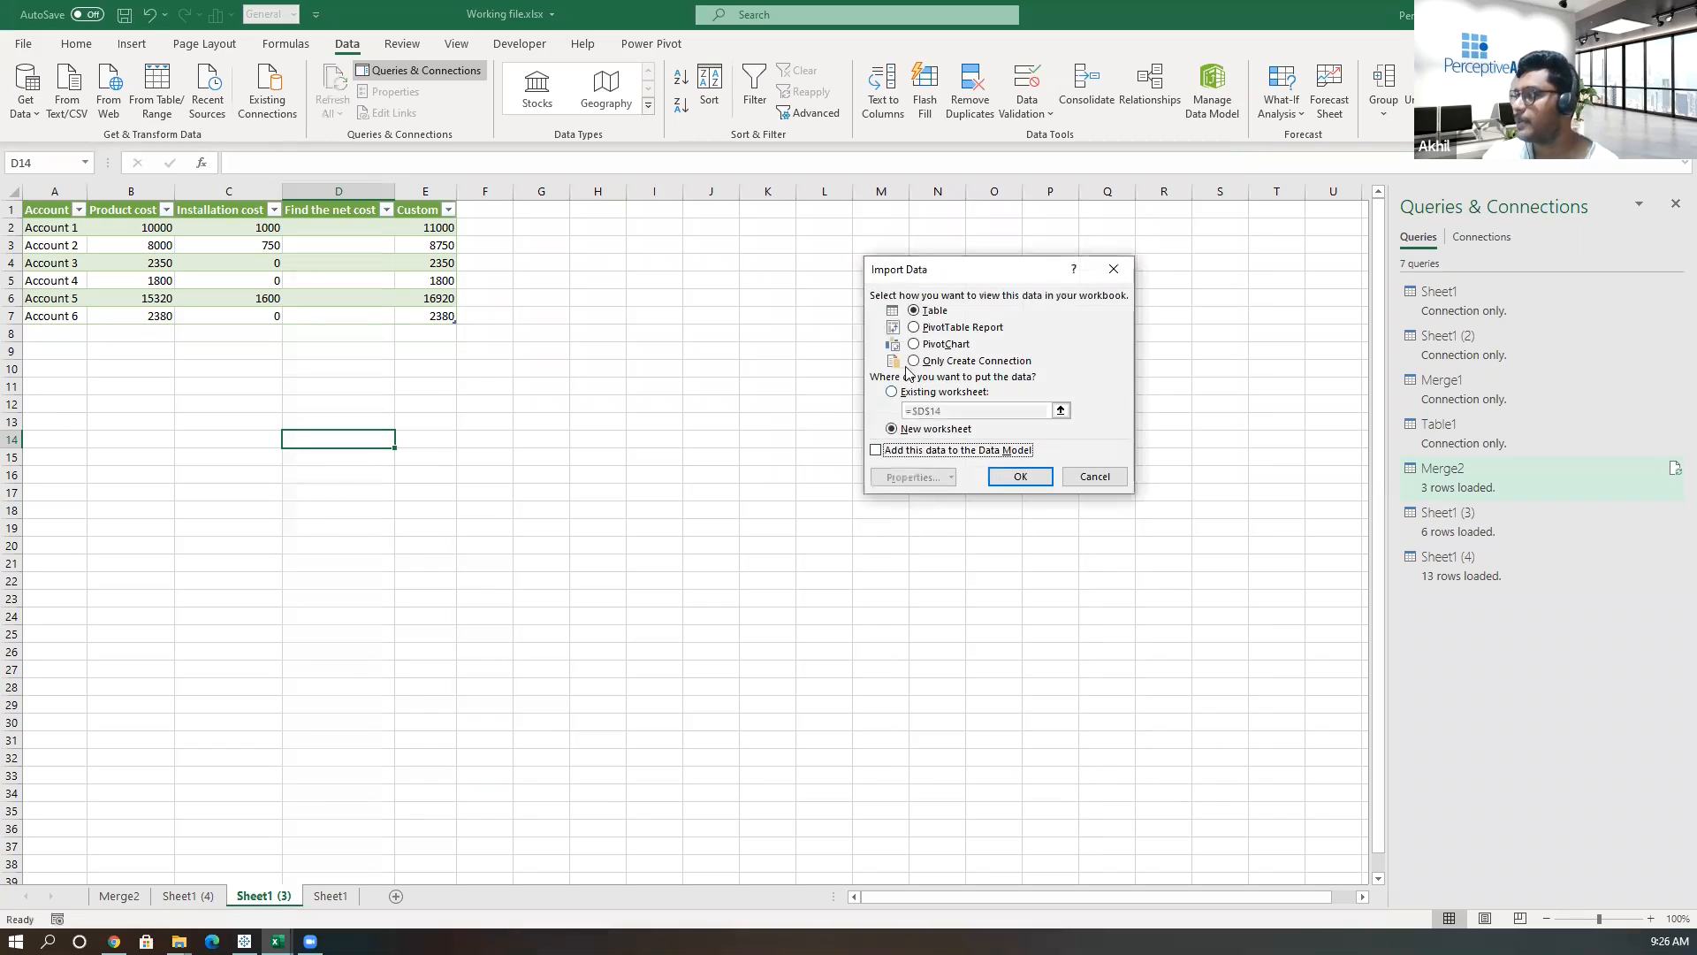
{"action": "left_click", "coordinate": [915, 362]}
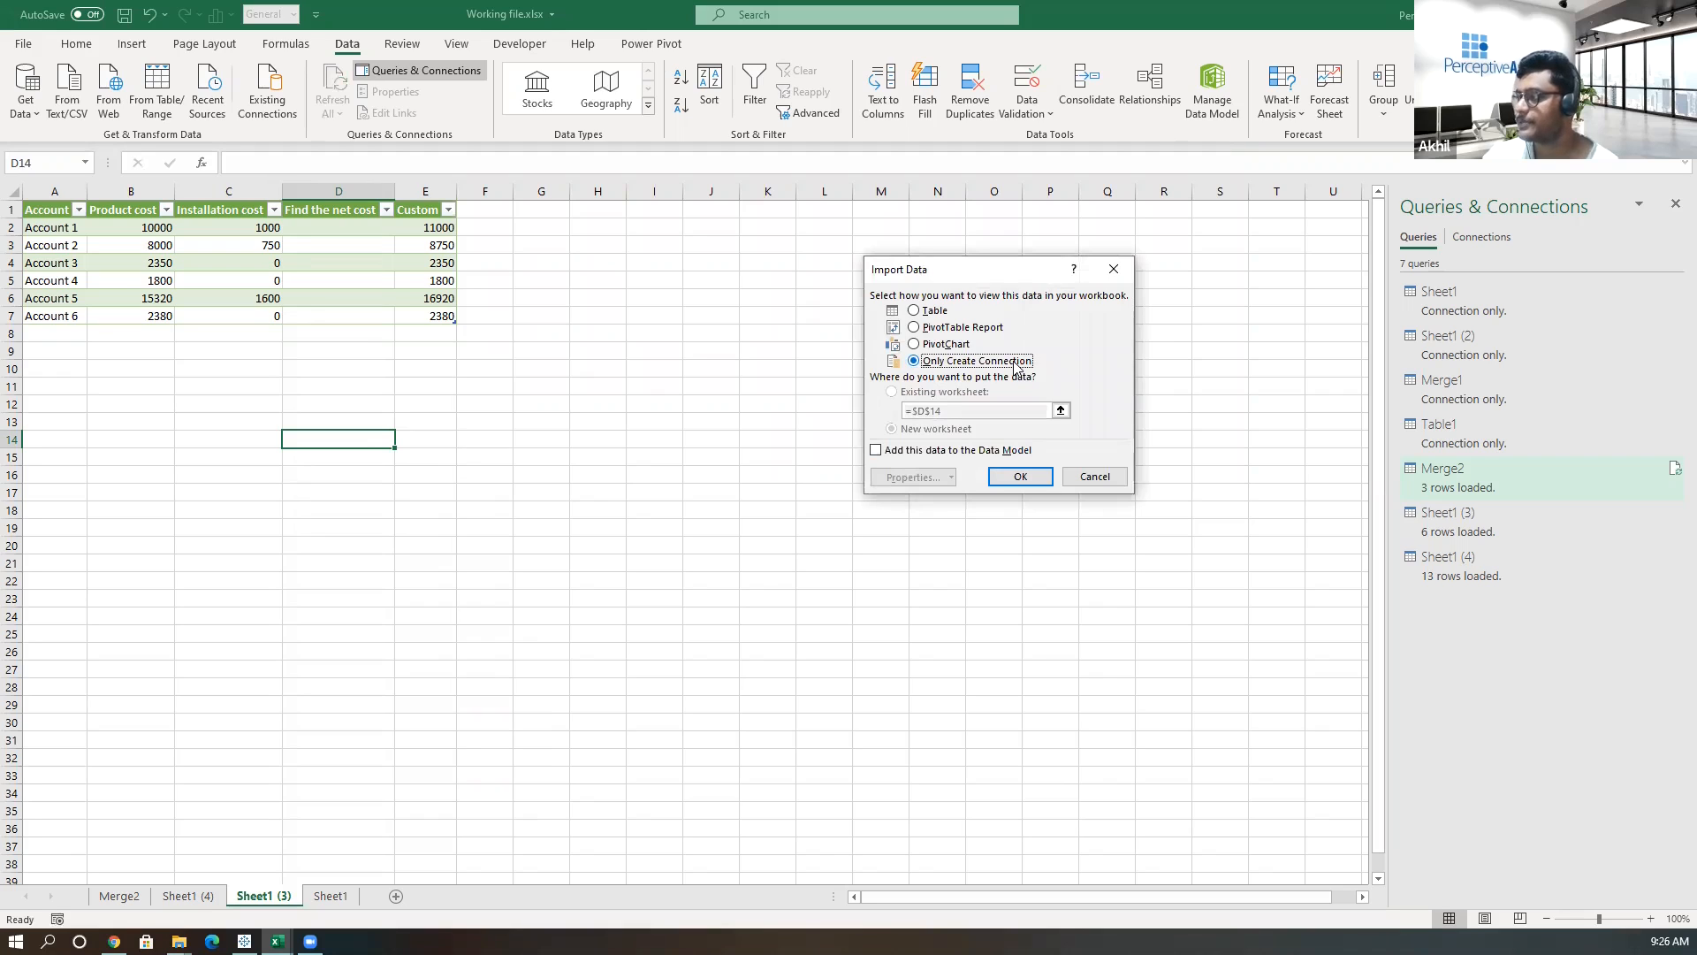
{"action": "left_click", "coordinate": [1095, 479]}
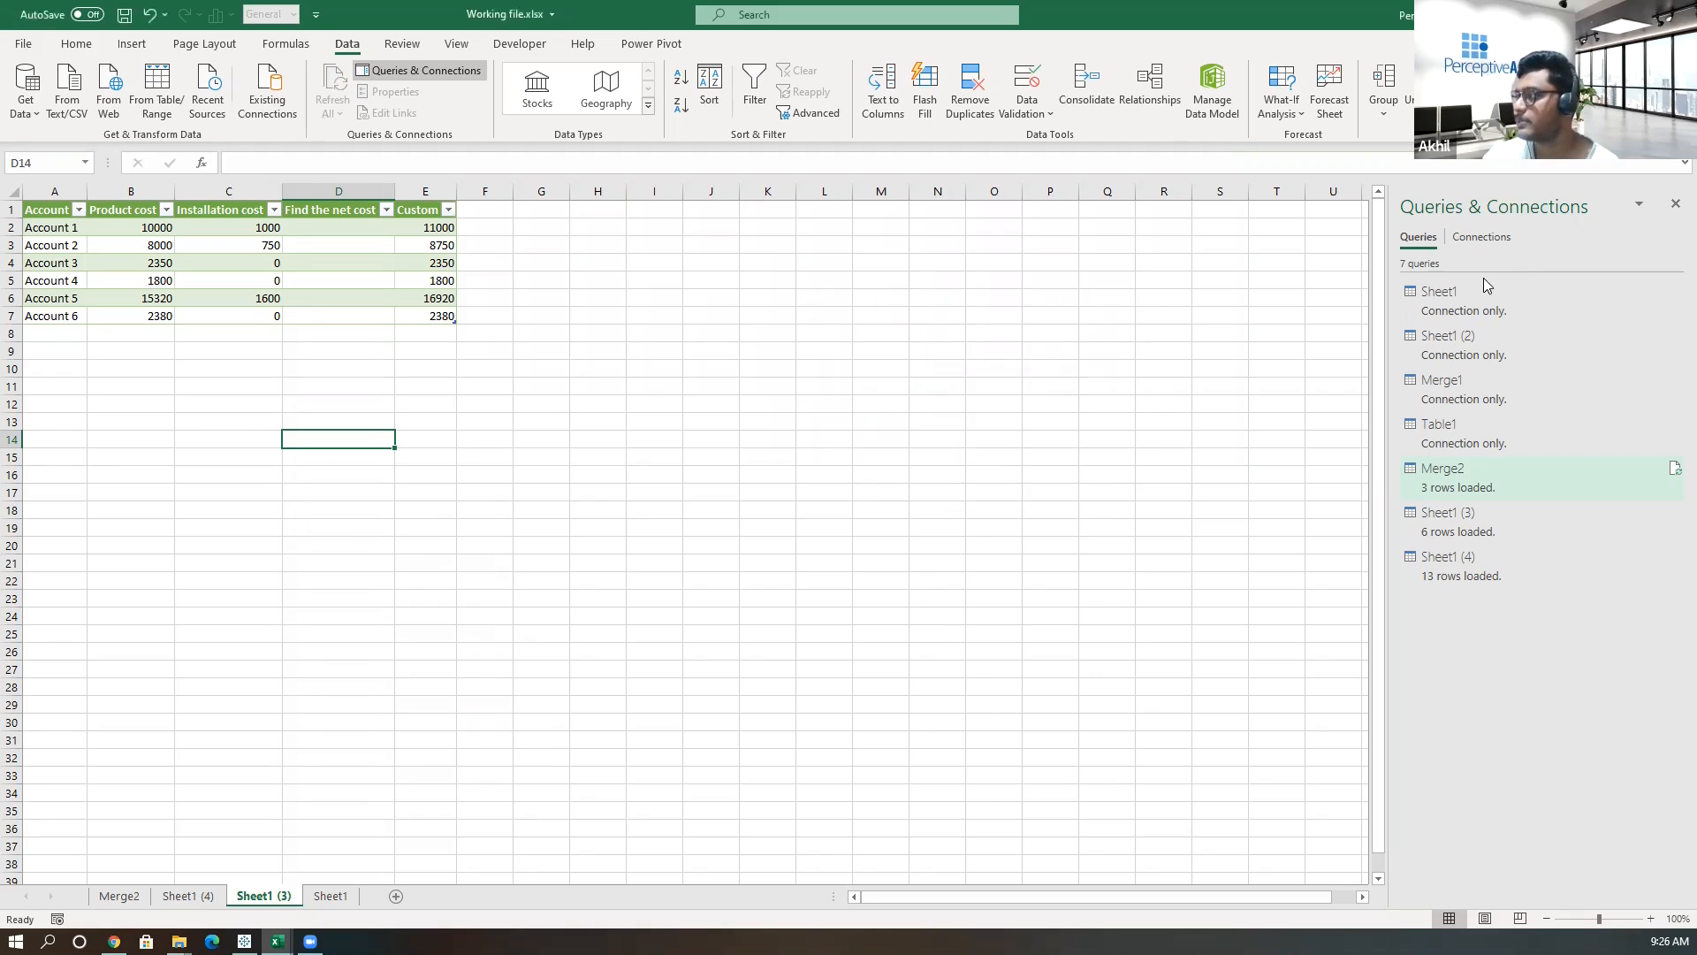
Start a new query merge, choosing Sheet1 as the first table and Sheet1 (2) as the second.
{"action": "mouse_move", "coordinate": [1498, 344]}
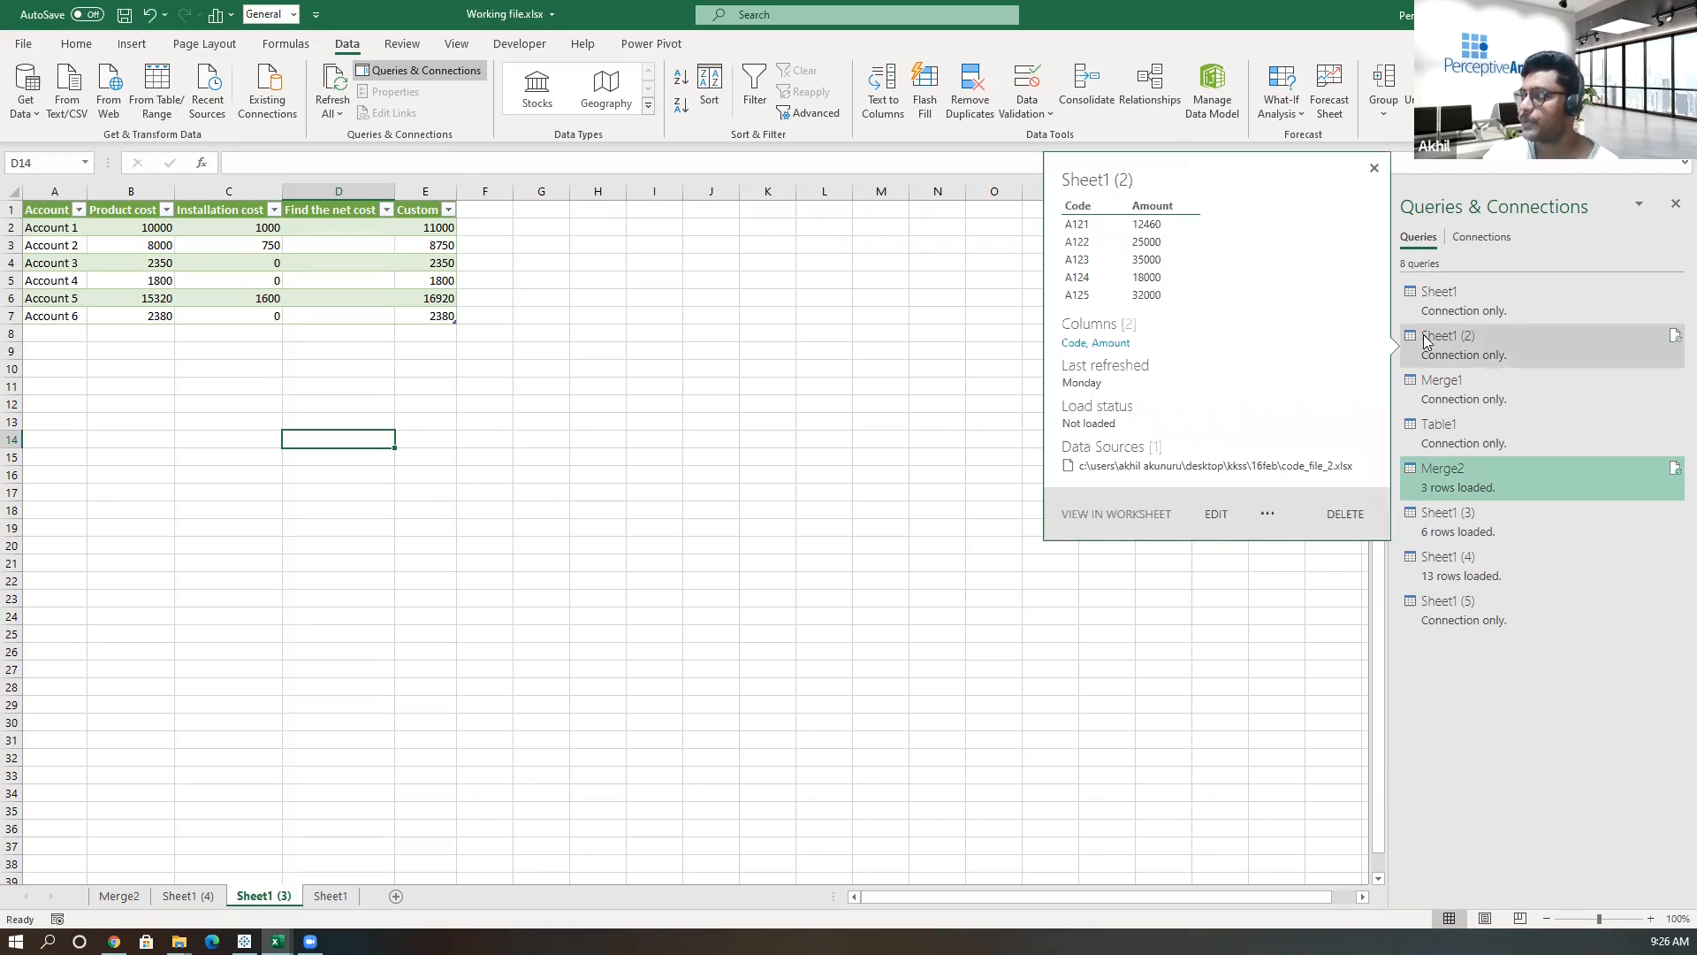
{"action": "left_click", "coordinate": [33, 118]}
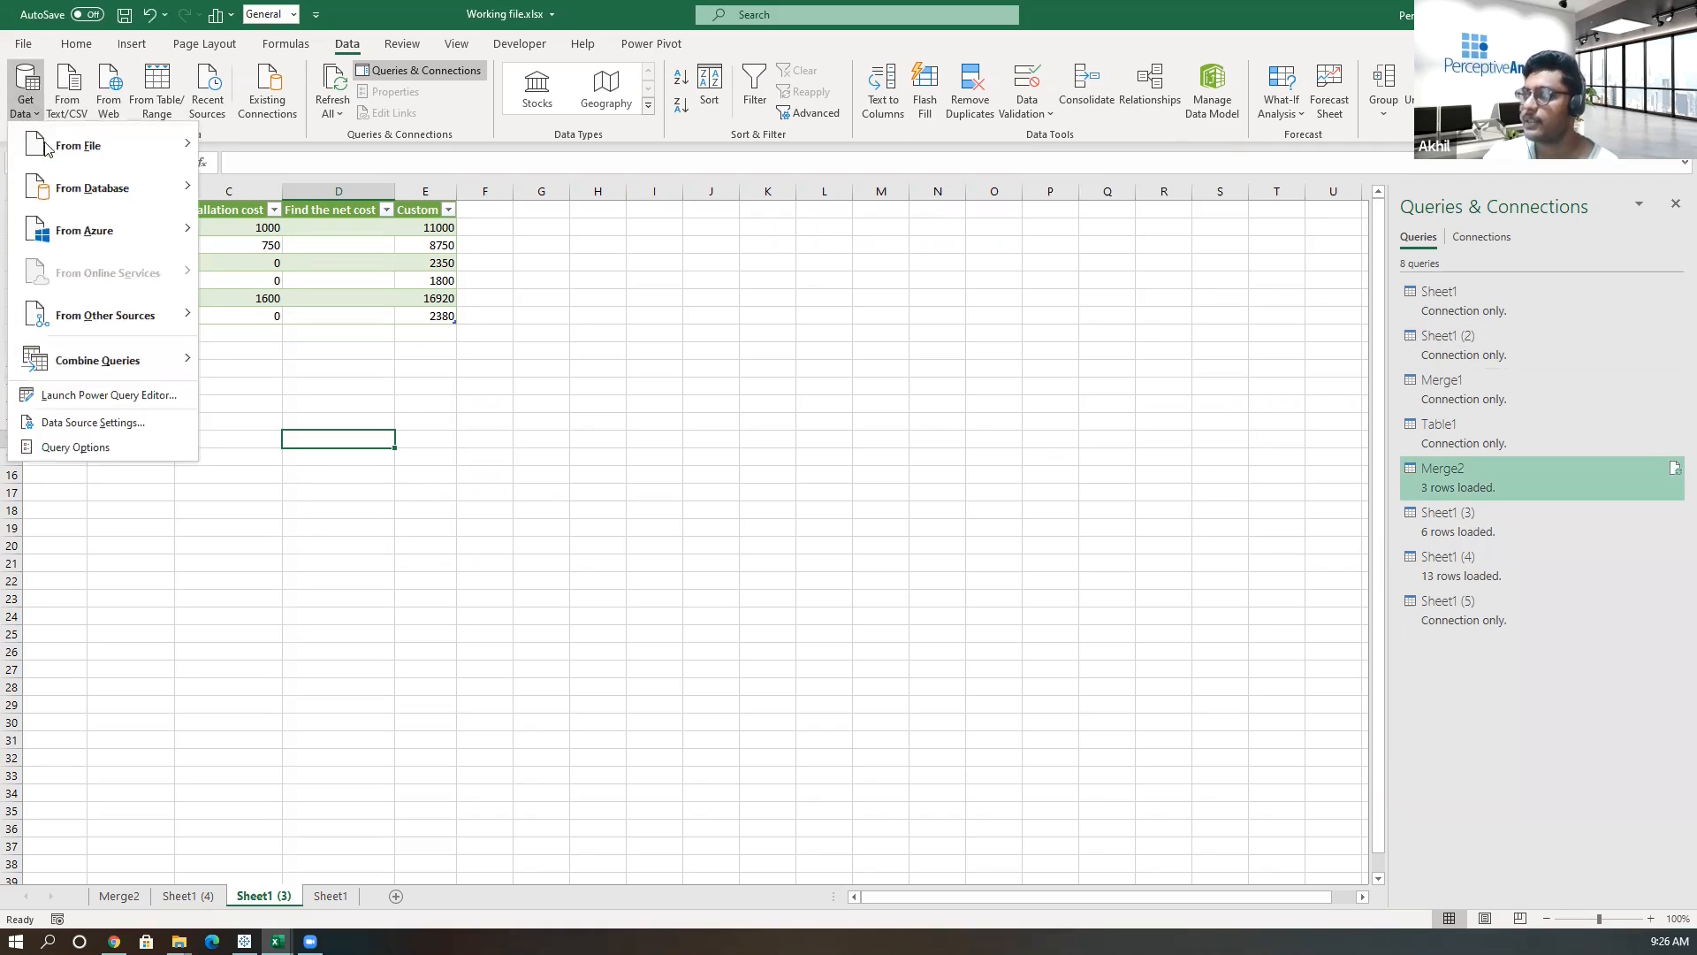
{"action": "mouse_move", "coordinate": [97, 372]}
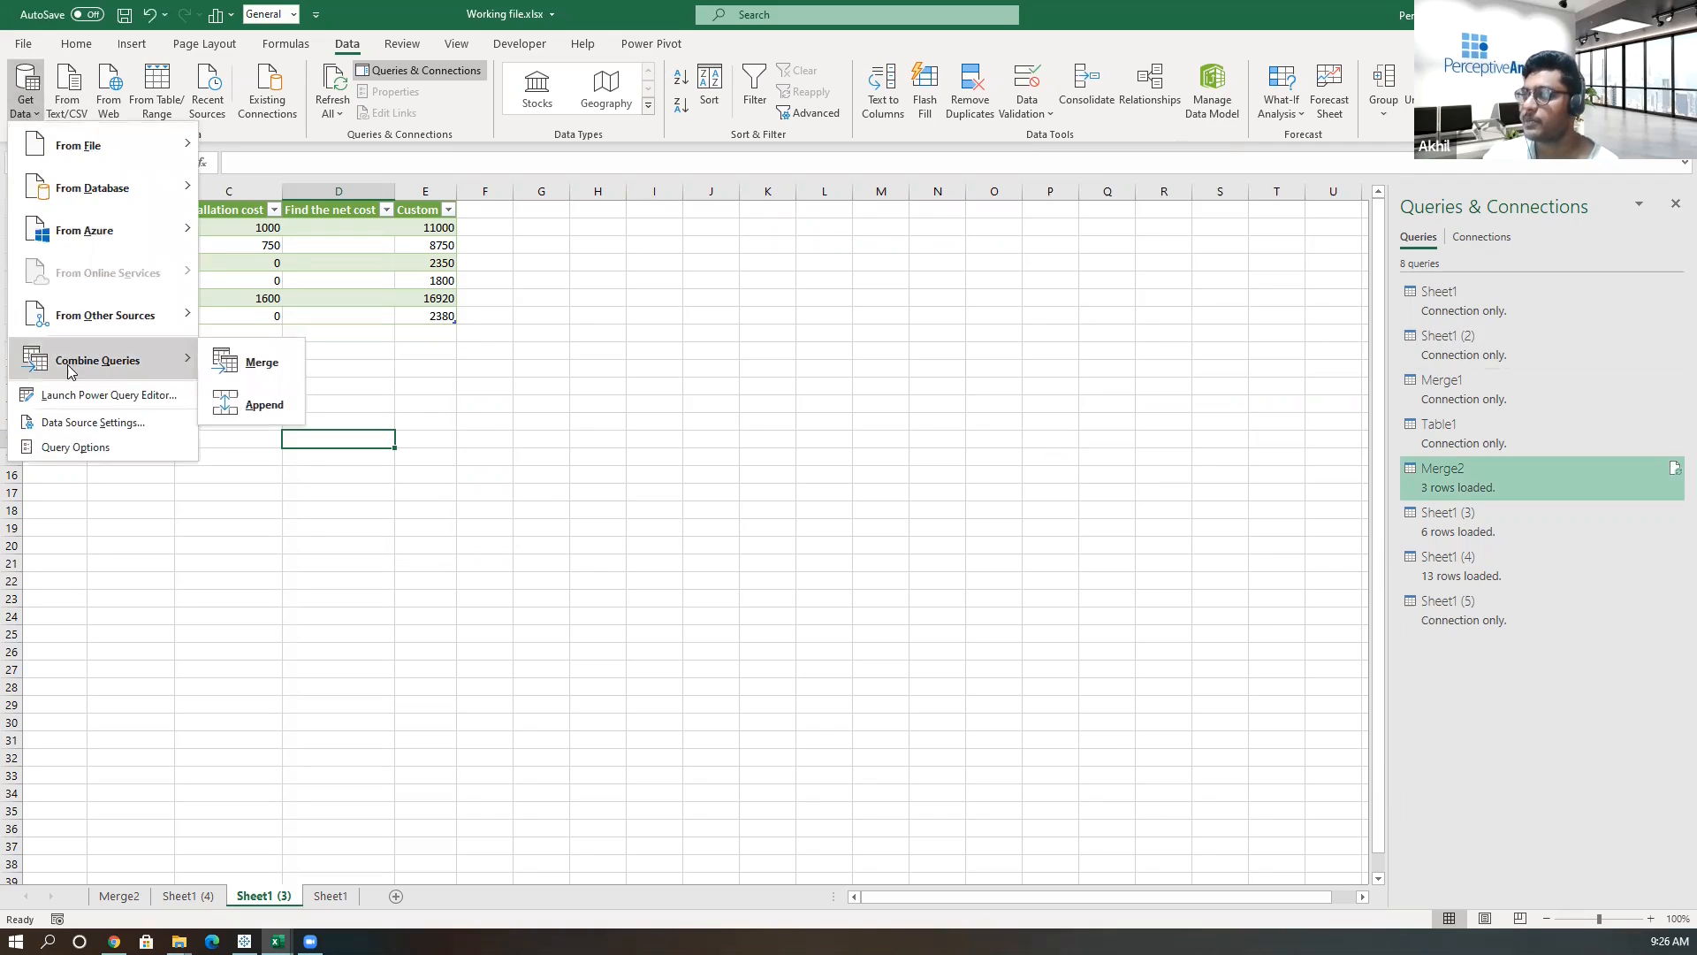
{"action": "mouse_move", "coordinate": [189, 362]}
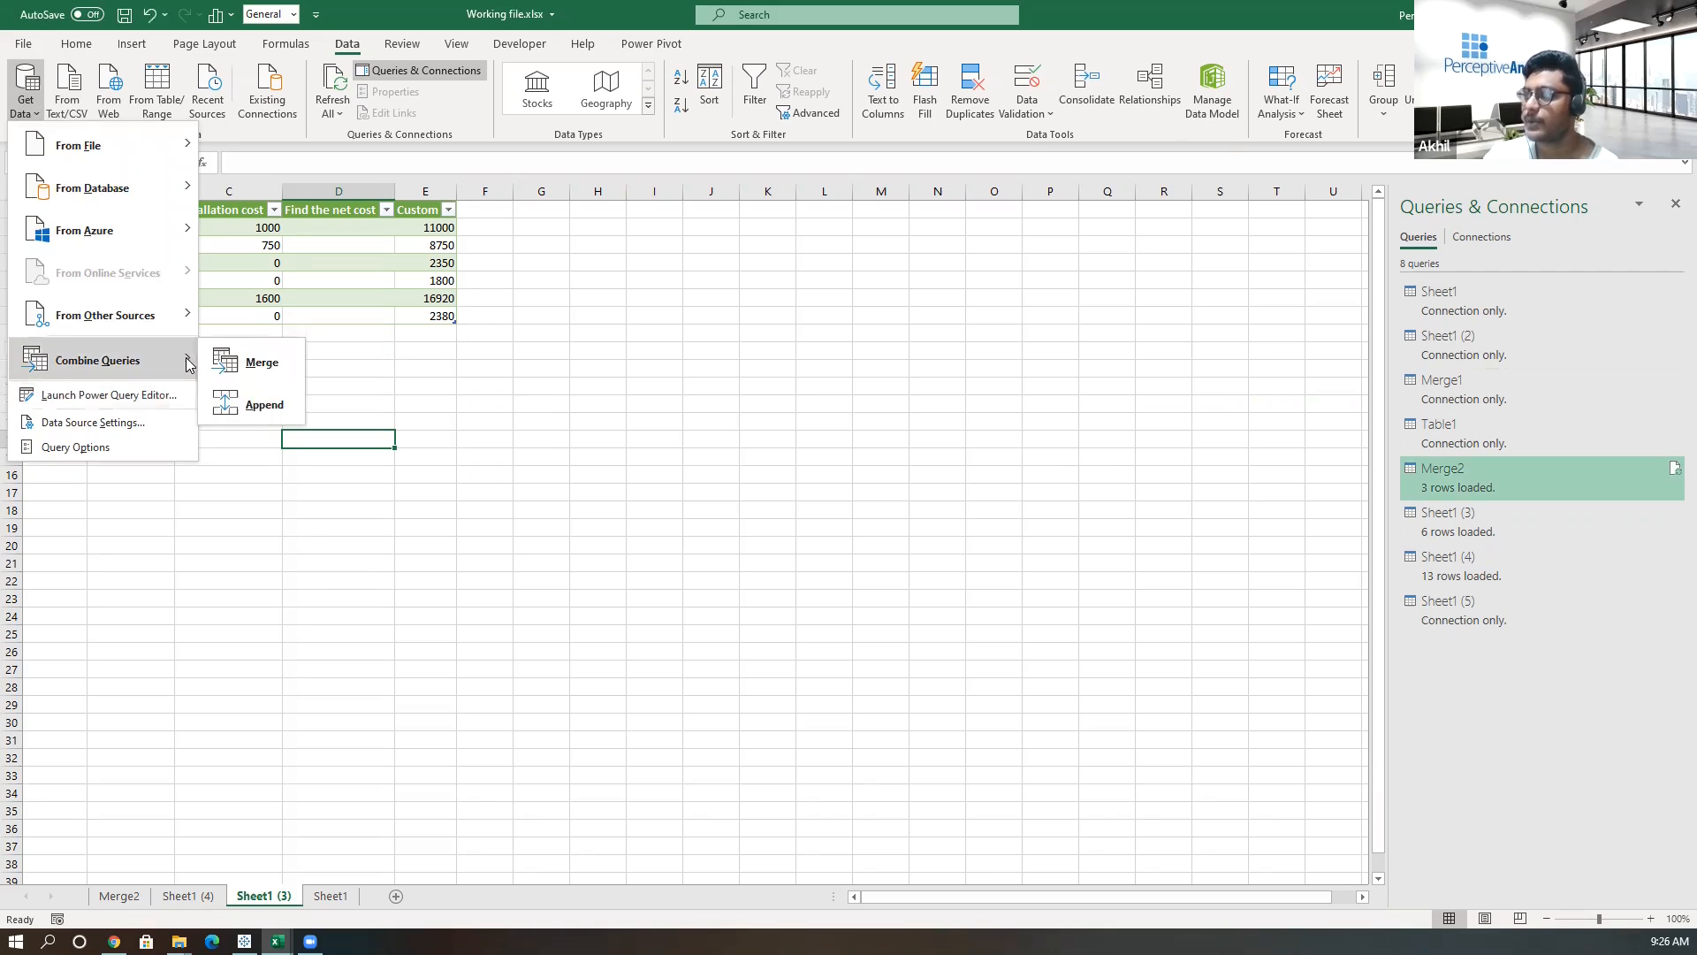
{"action": "left_click", "coordinate": [259, 367]}
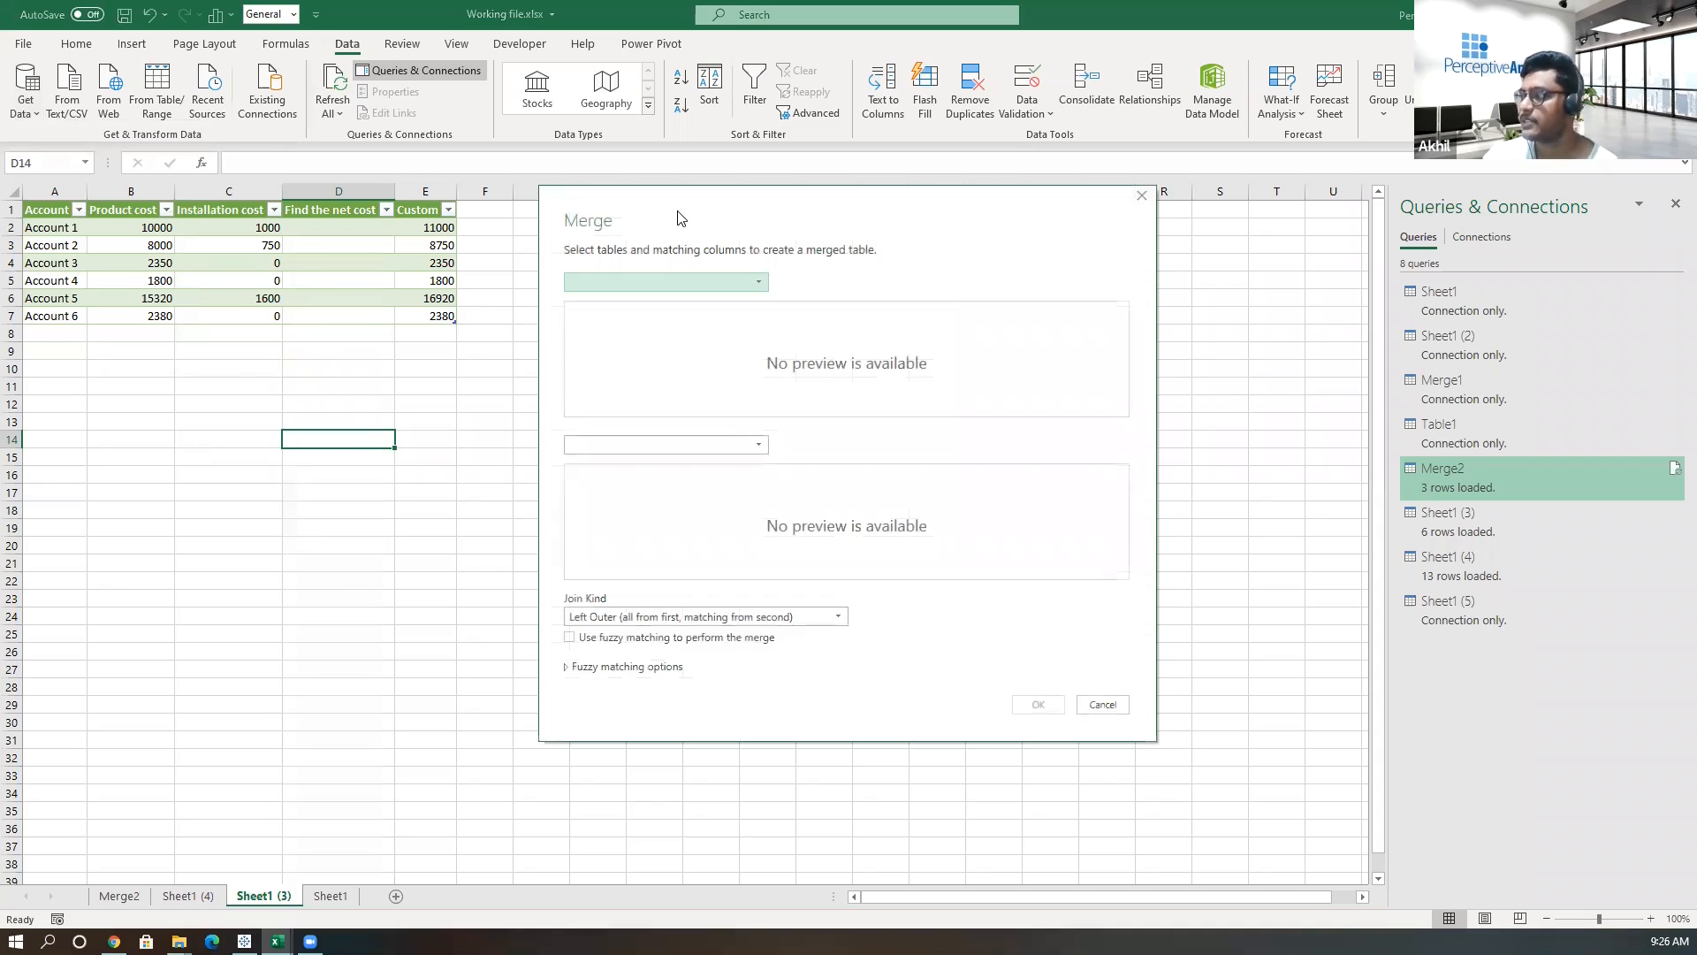
{"action": "left_click", "coordinate": [600, 280]}
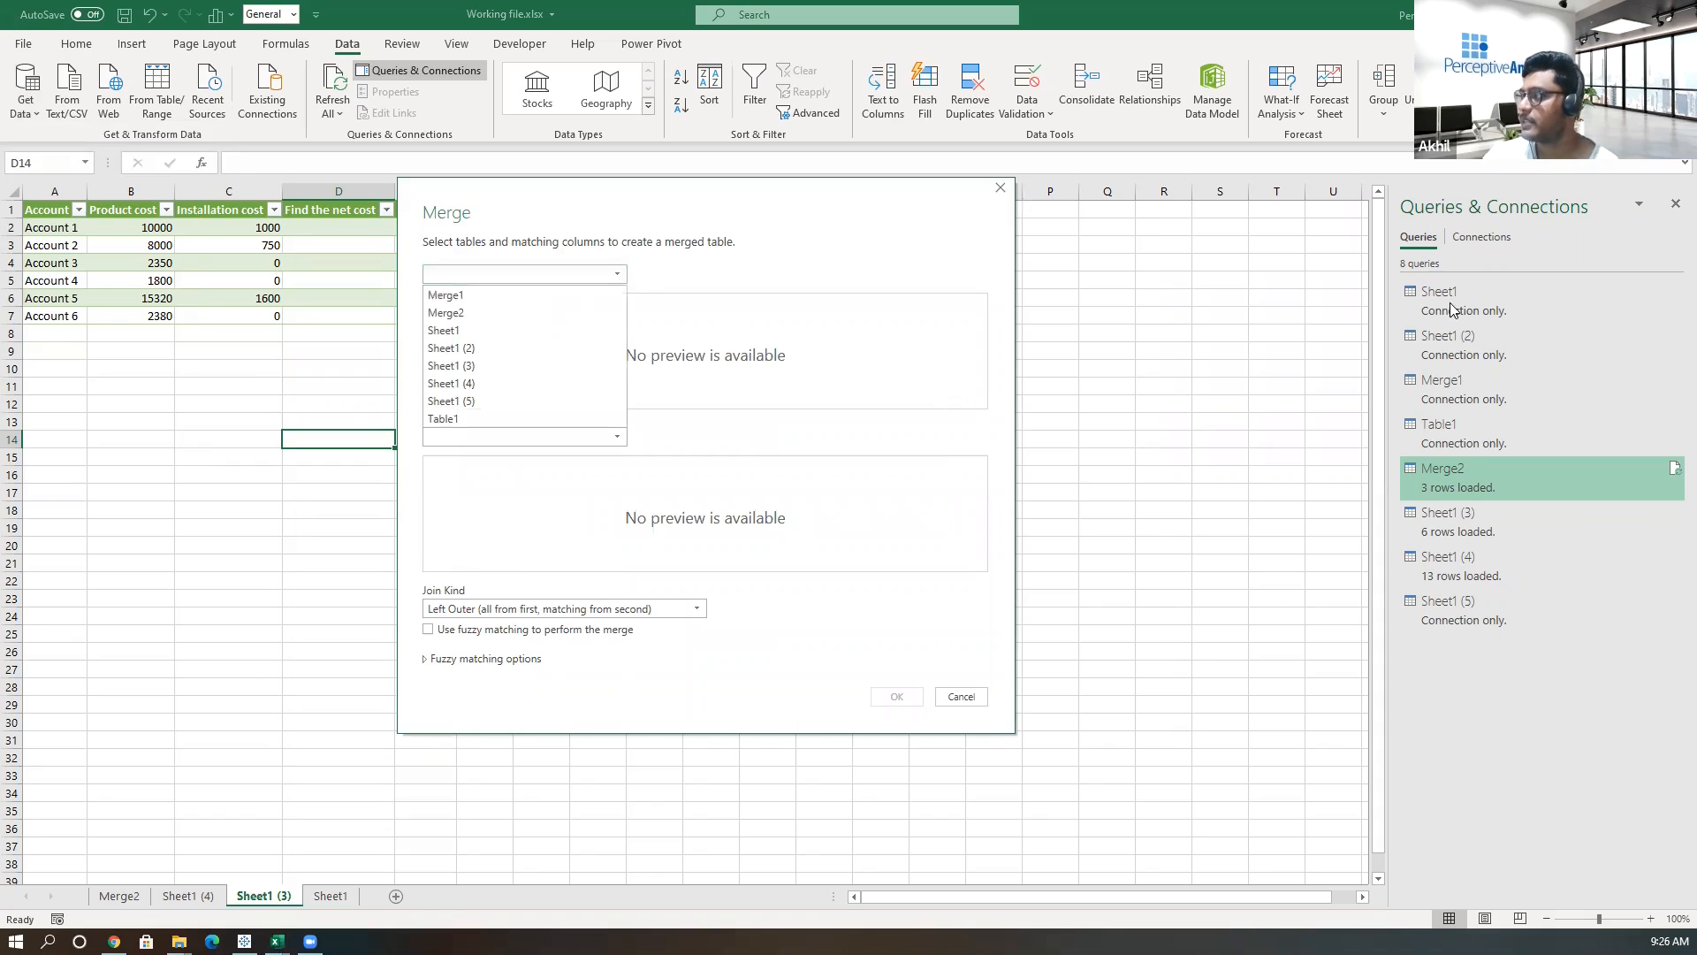
{"action": "left_click", "coordinate": [470, 331]}
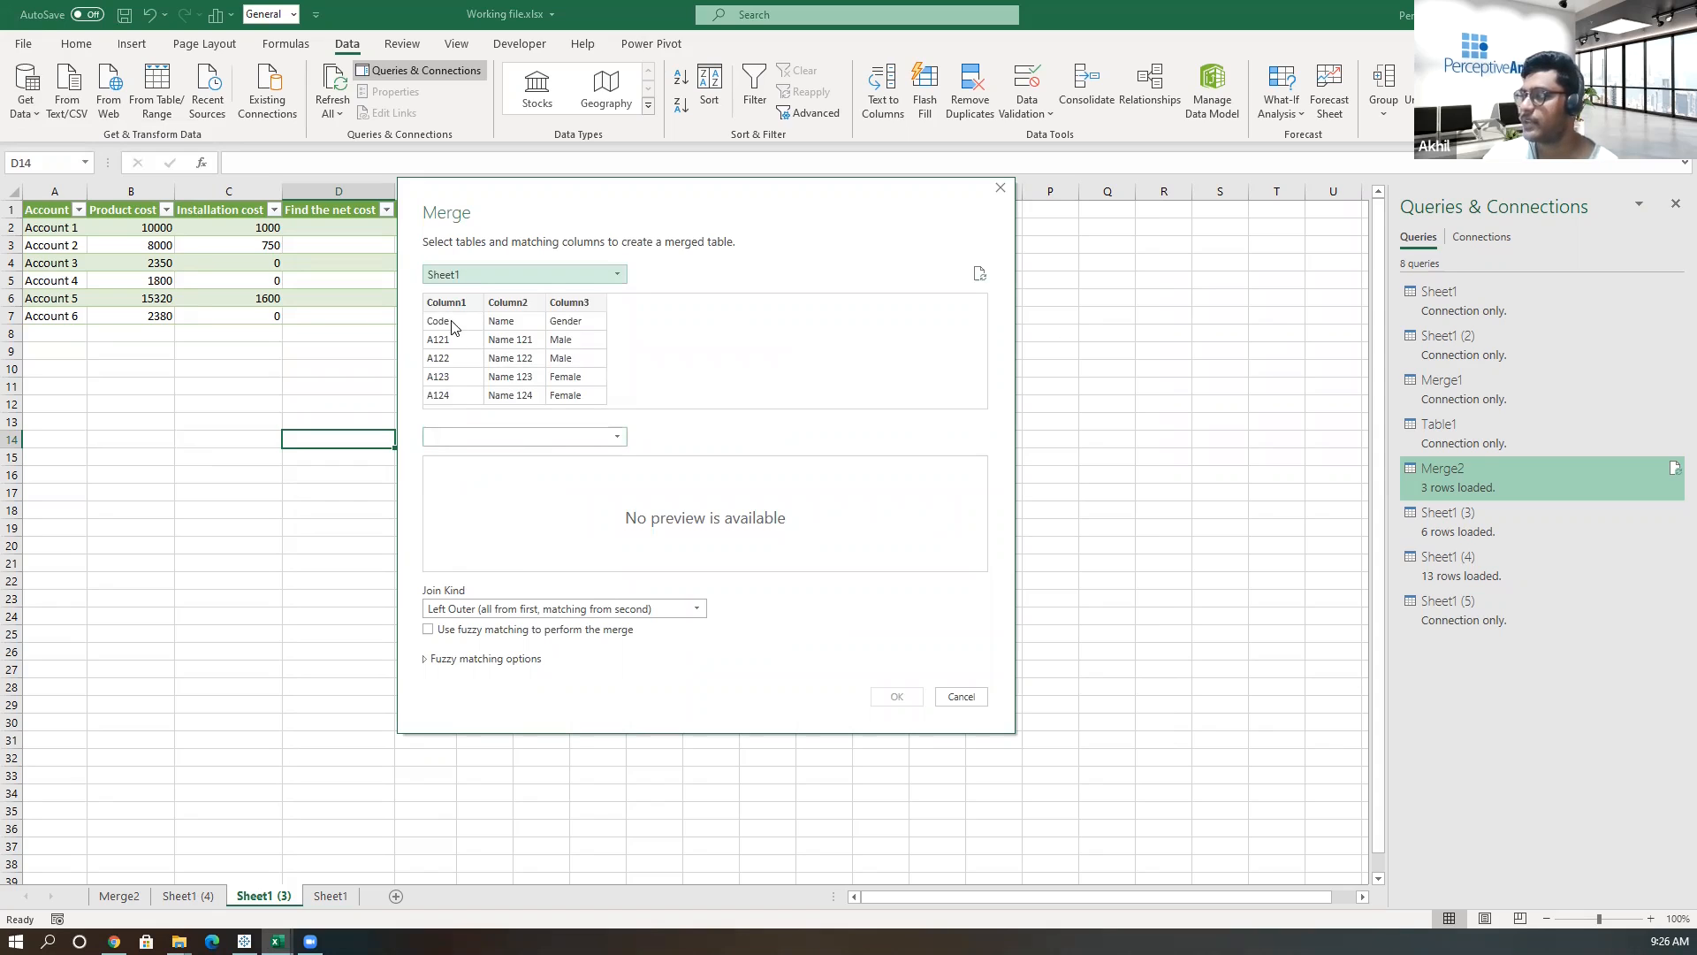
{"action": "left_click", "coordinate": [545, 435]}
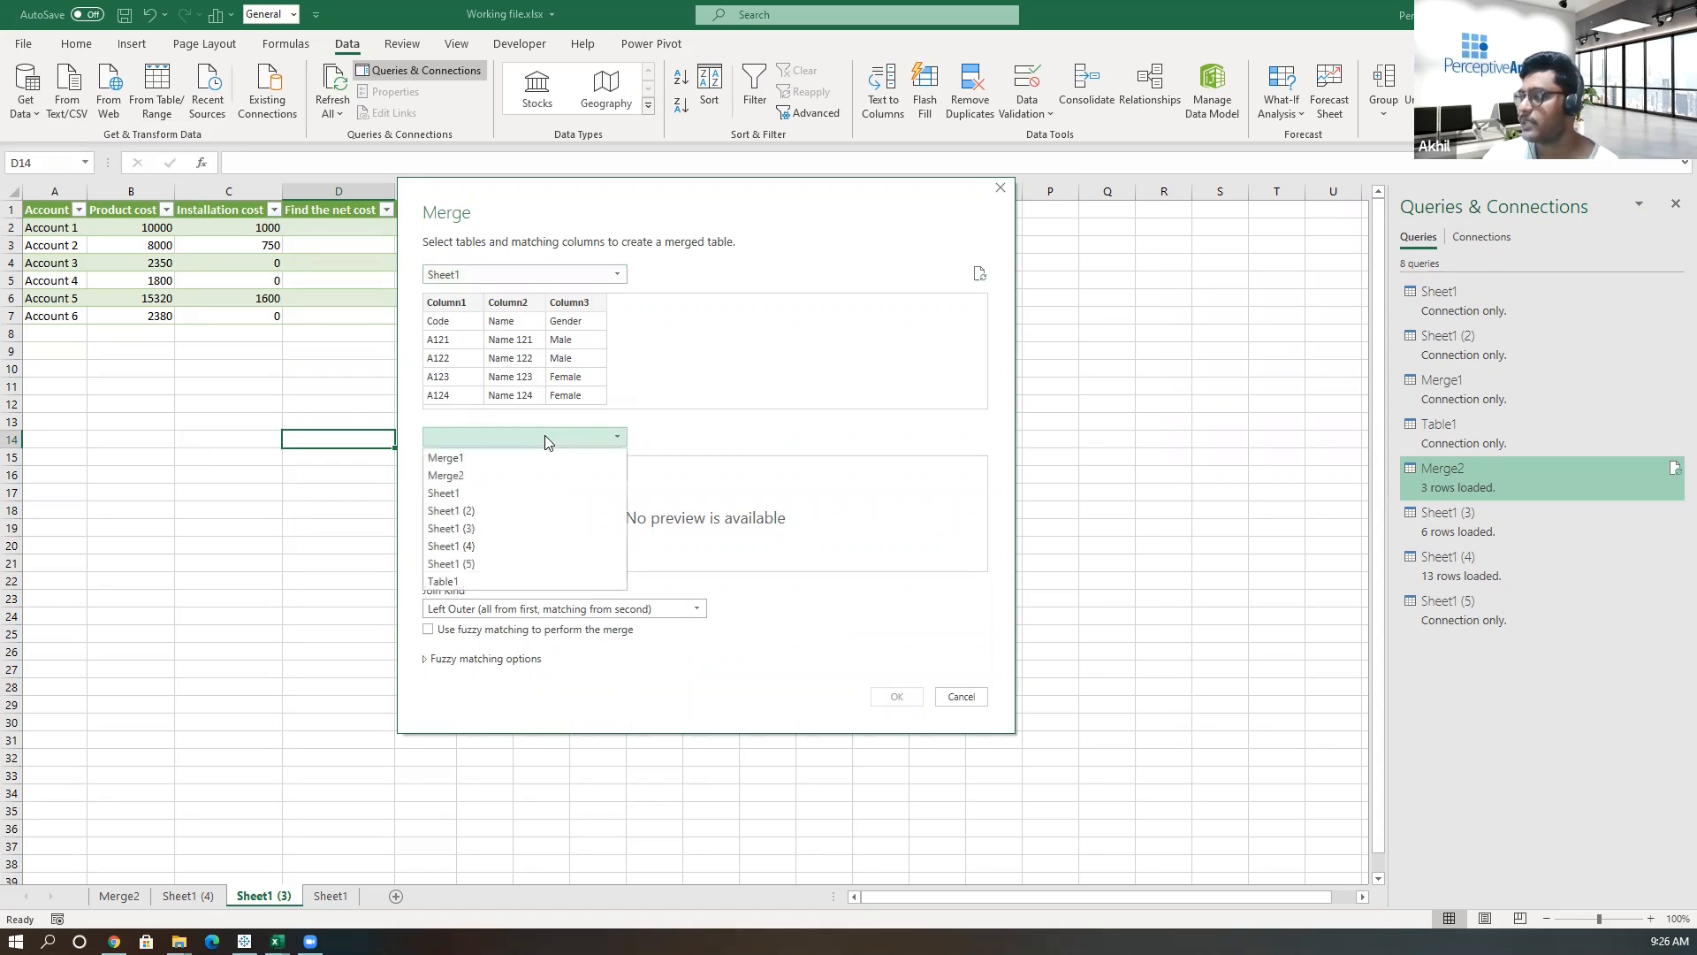
{"action": "left_click", "coordinate": [488, 512]}
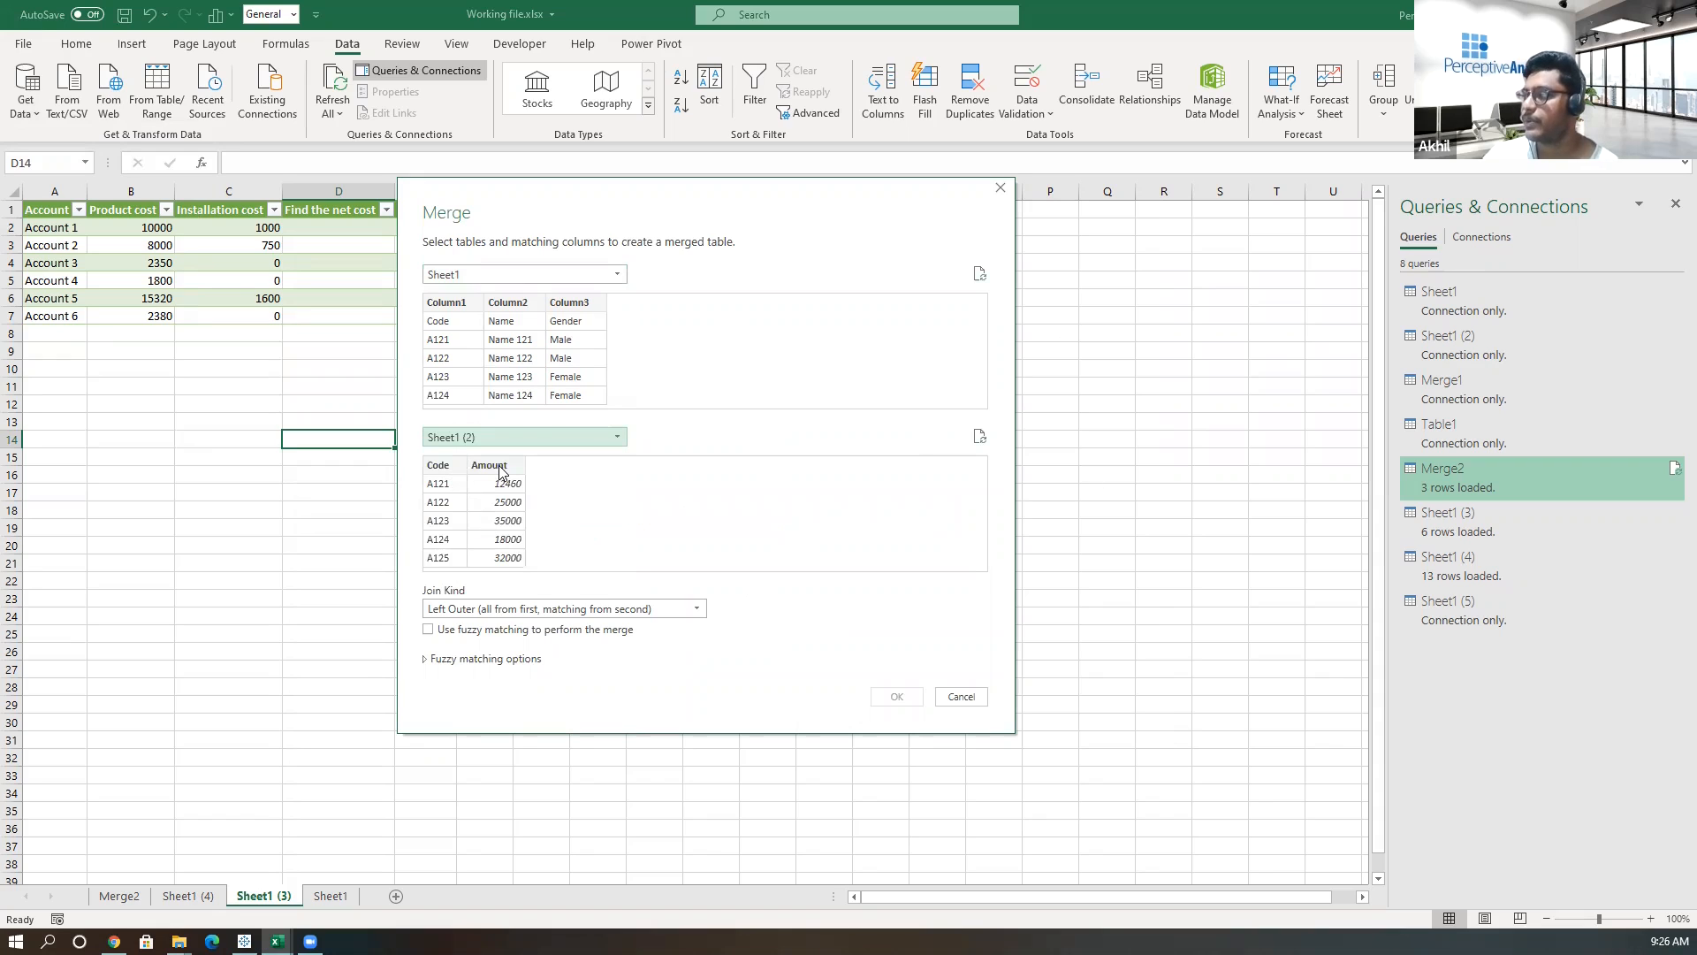
Match Sheet1's Column1 to Sheet1 (2)'s Code with a Right Outer join and create the merge.
{"action": "left_click", "coordinate": [460, 302]}
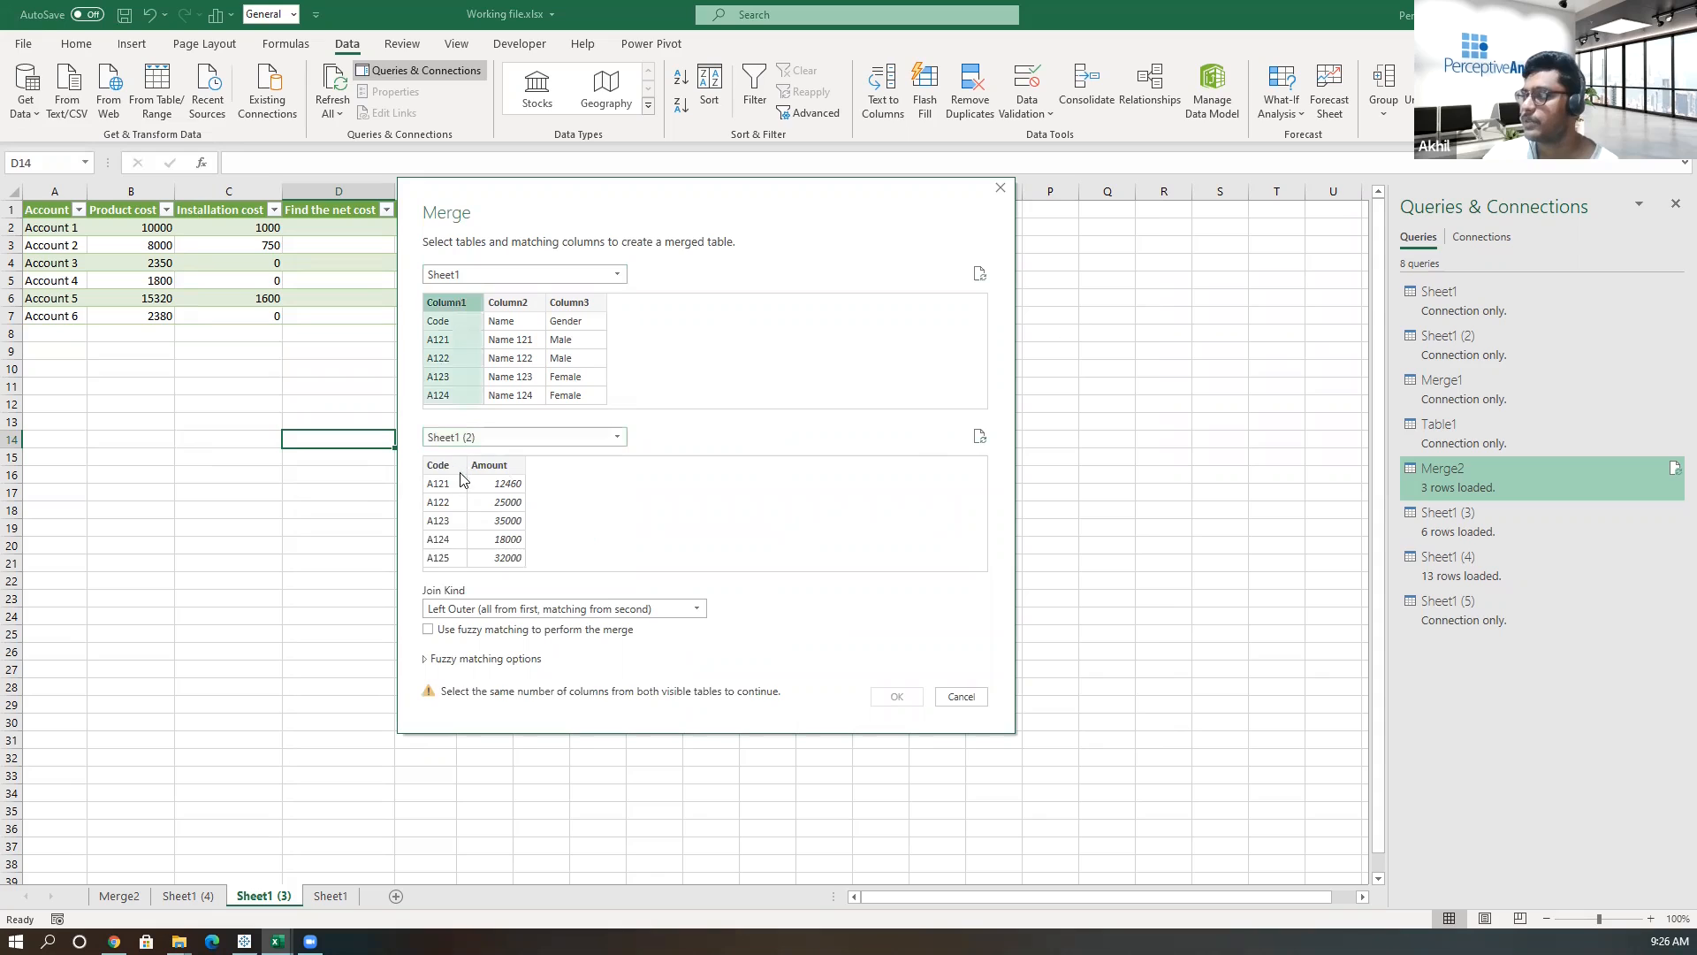
{"action": "left_click", "coordinate": [450, 468]}
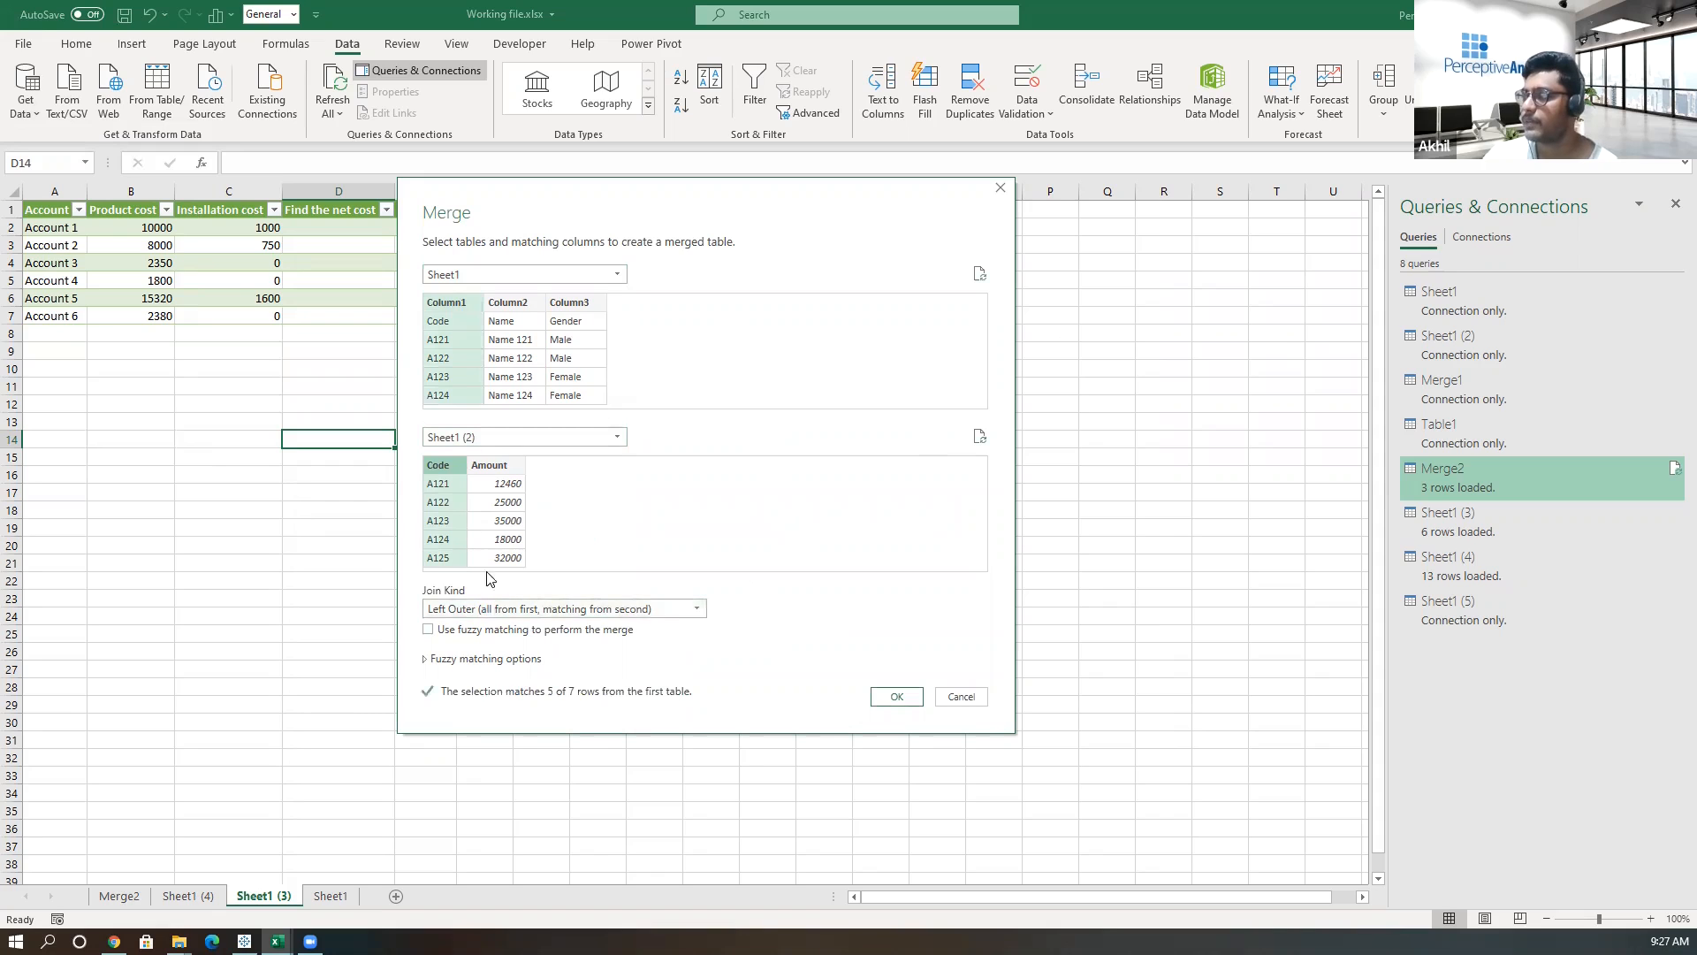
{"action": "left_click", "coordinate": [486, 610]}
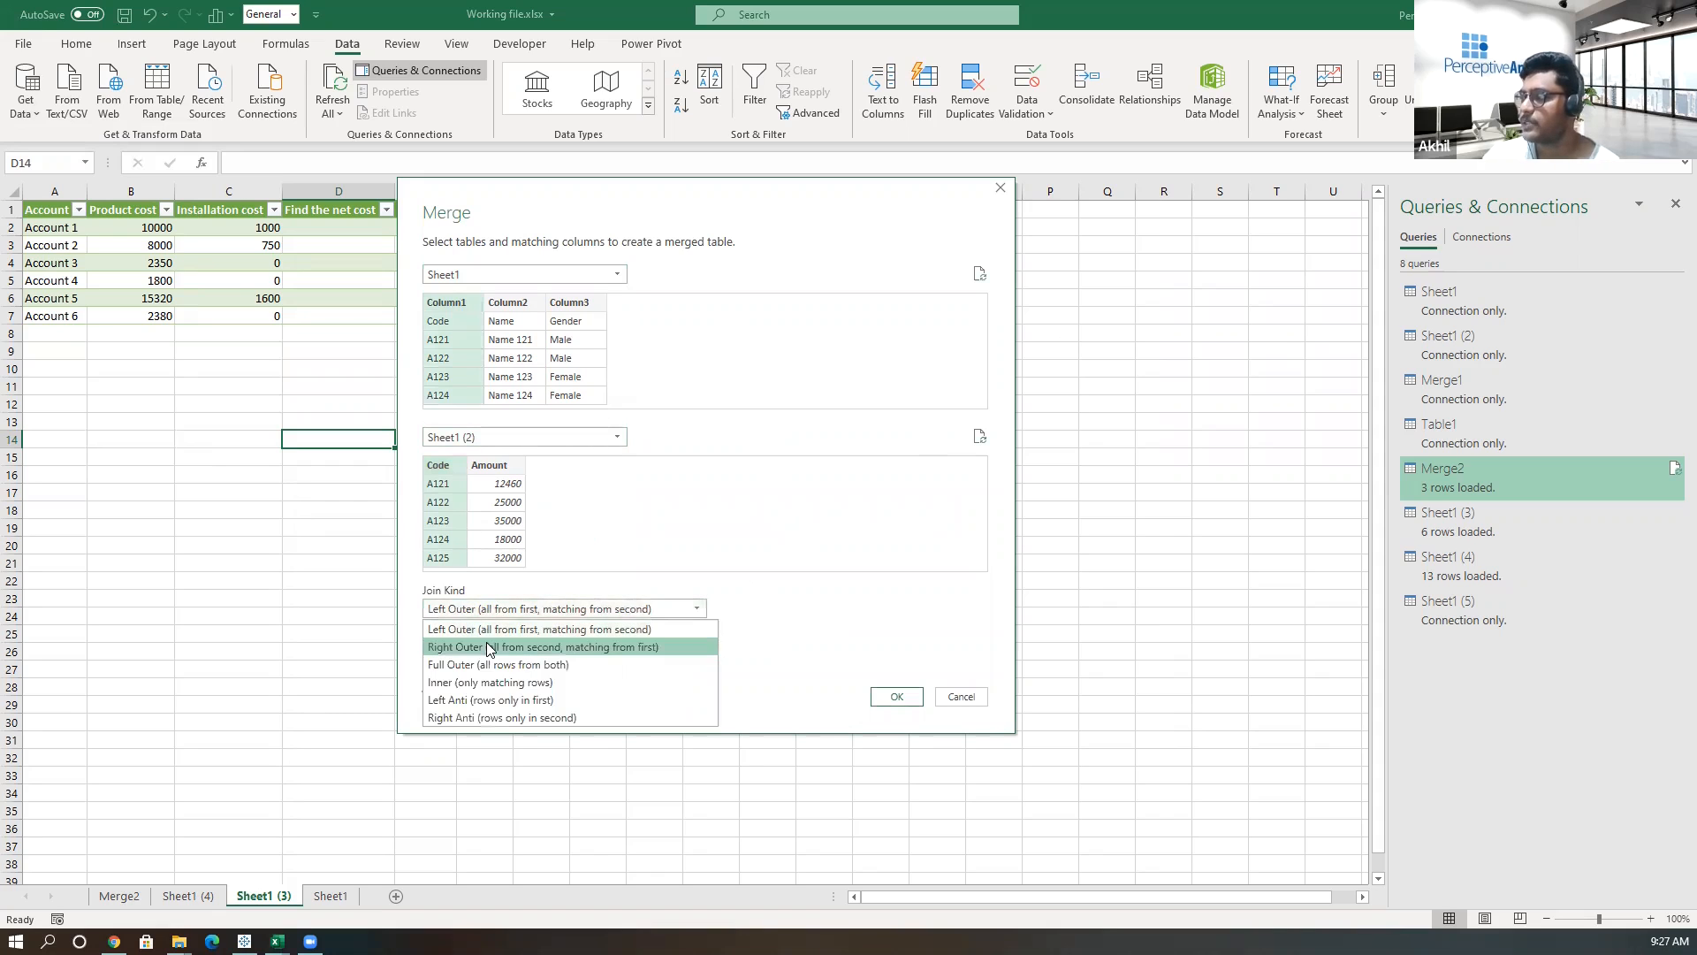
{"action": "left_click", "coordinate": [468, 644]}
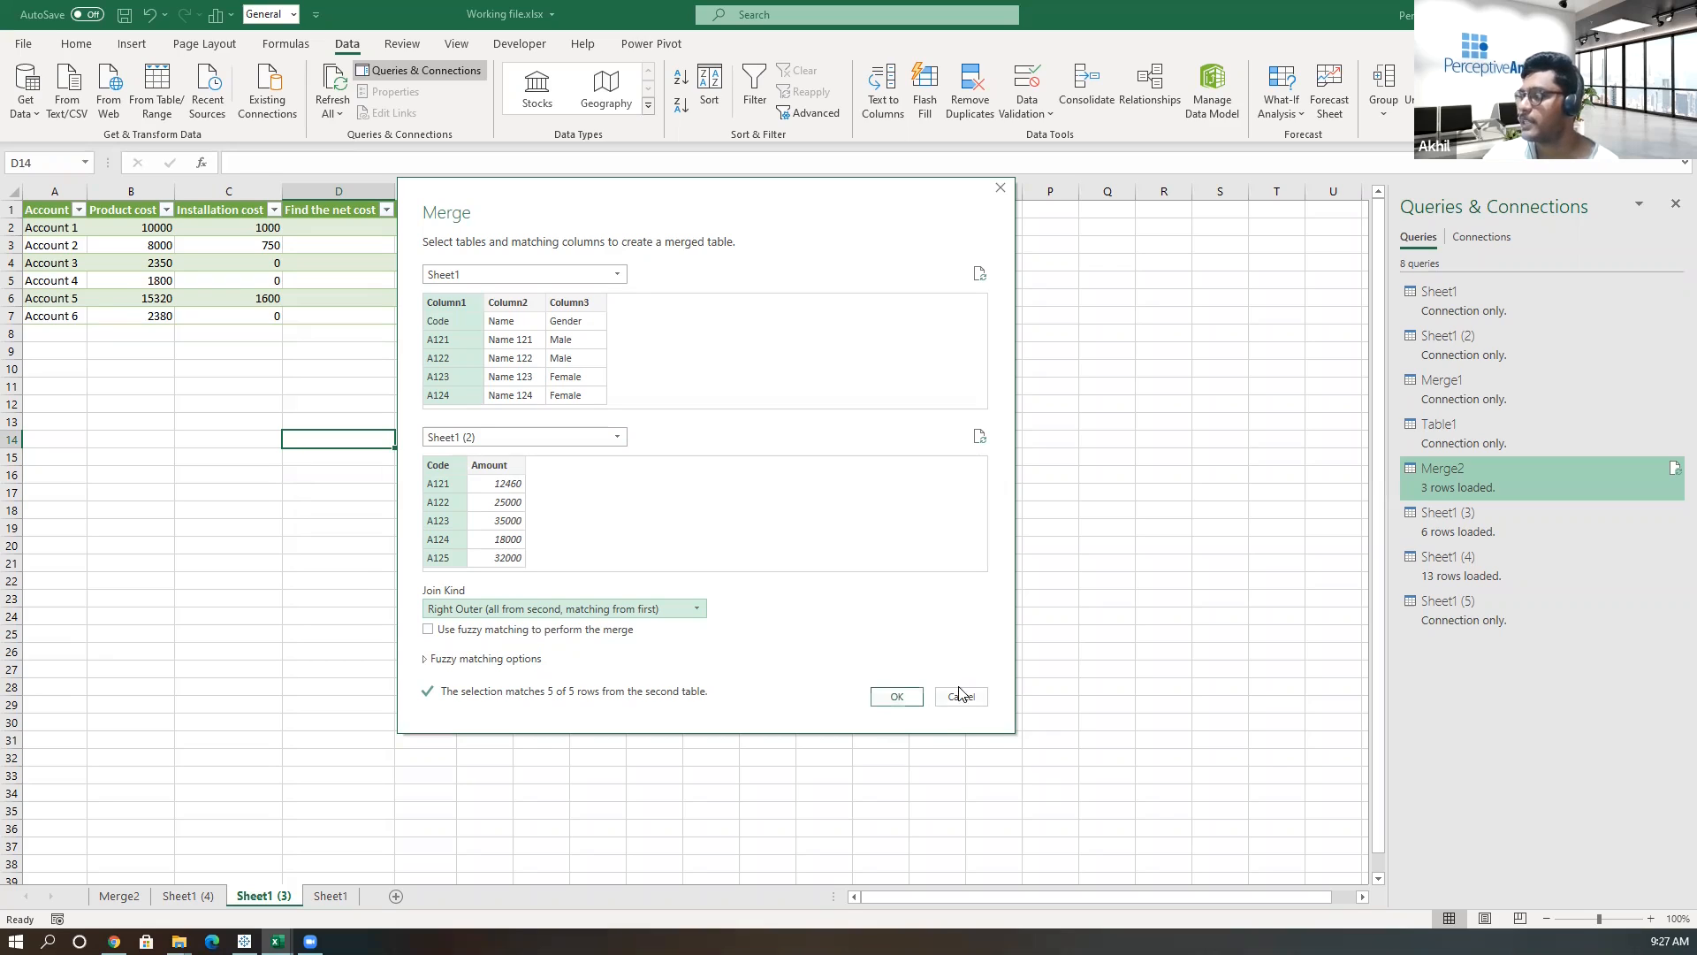
{"action": "left_click", "coordinate": [897, 697]}
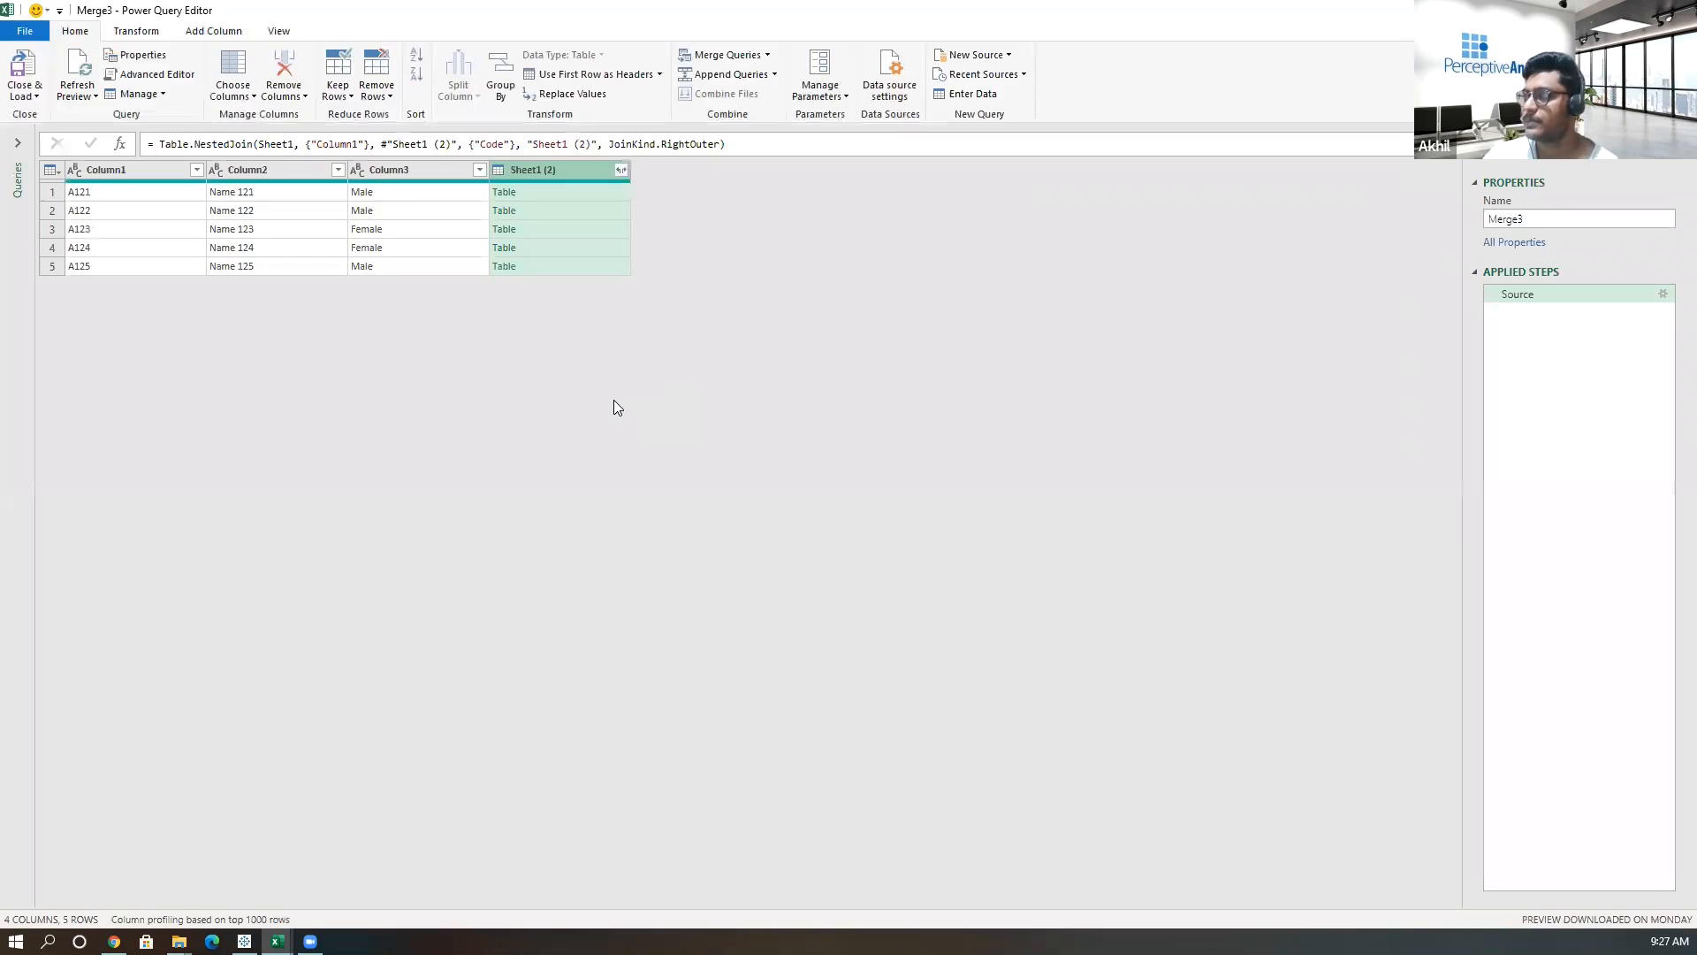
Expand only the Amount column from the Sheet1 (2) table column and close and load the query.
{"action": "left_click", "coordinate": [621, 170]}
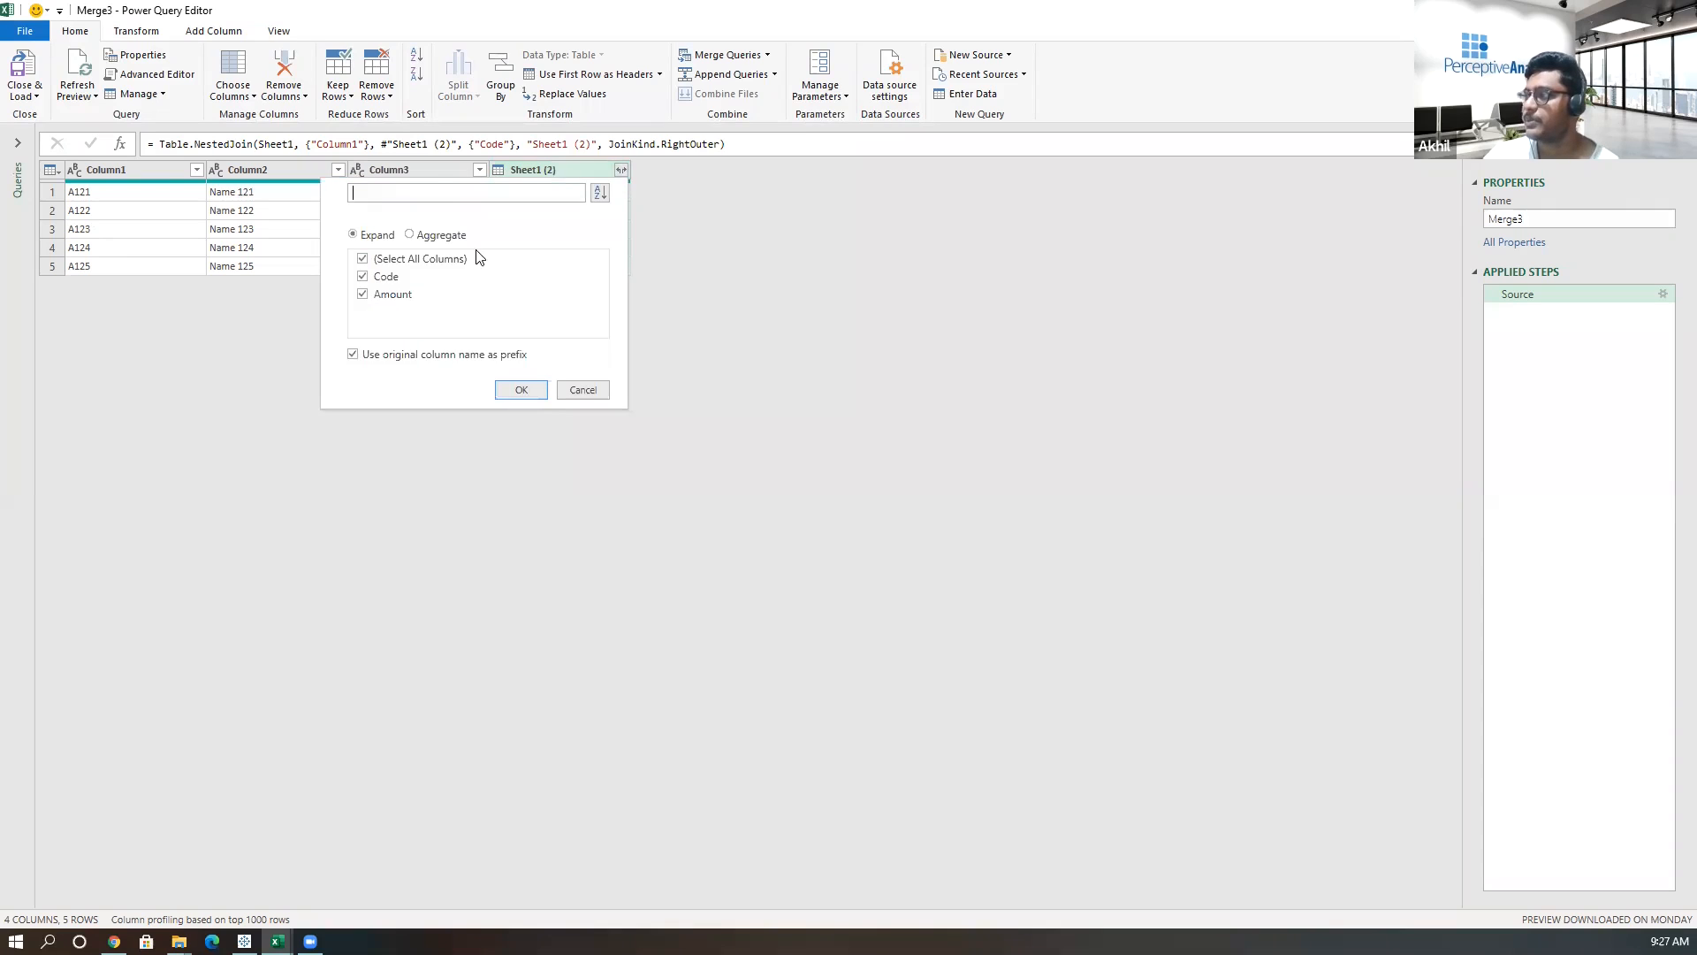
{"action": "left_click", "coordinate": [362, 260]}
{"action": "left_click", "coordinate": [363, 295]}
{"action": "left_click", "coordinate": [519, 393]}
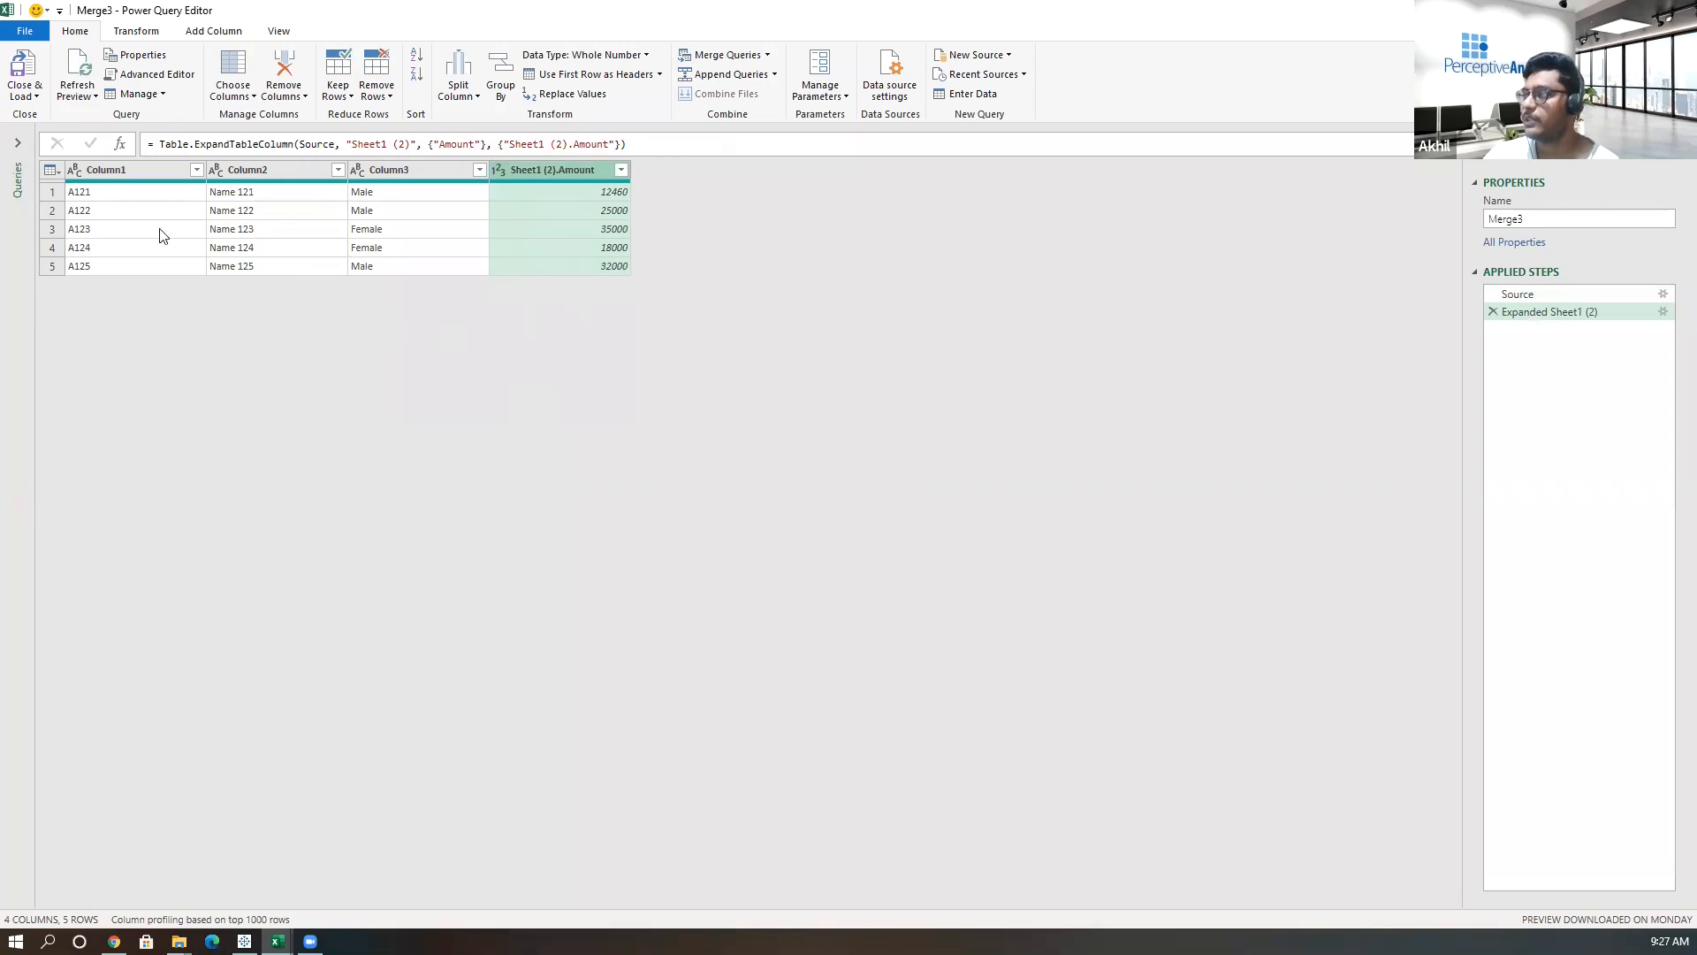
{"action": "left_click", "coordinate": [29, 68]}
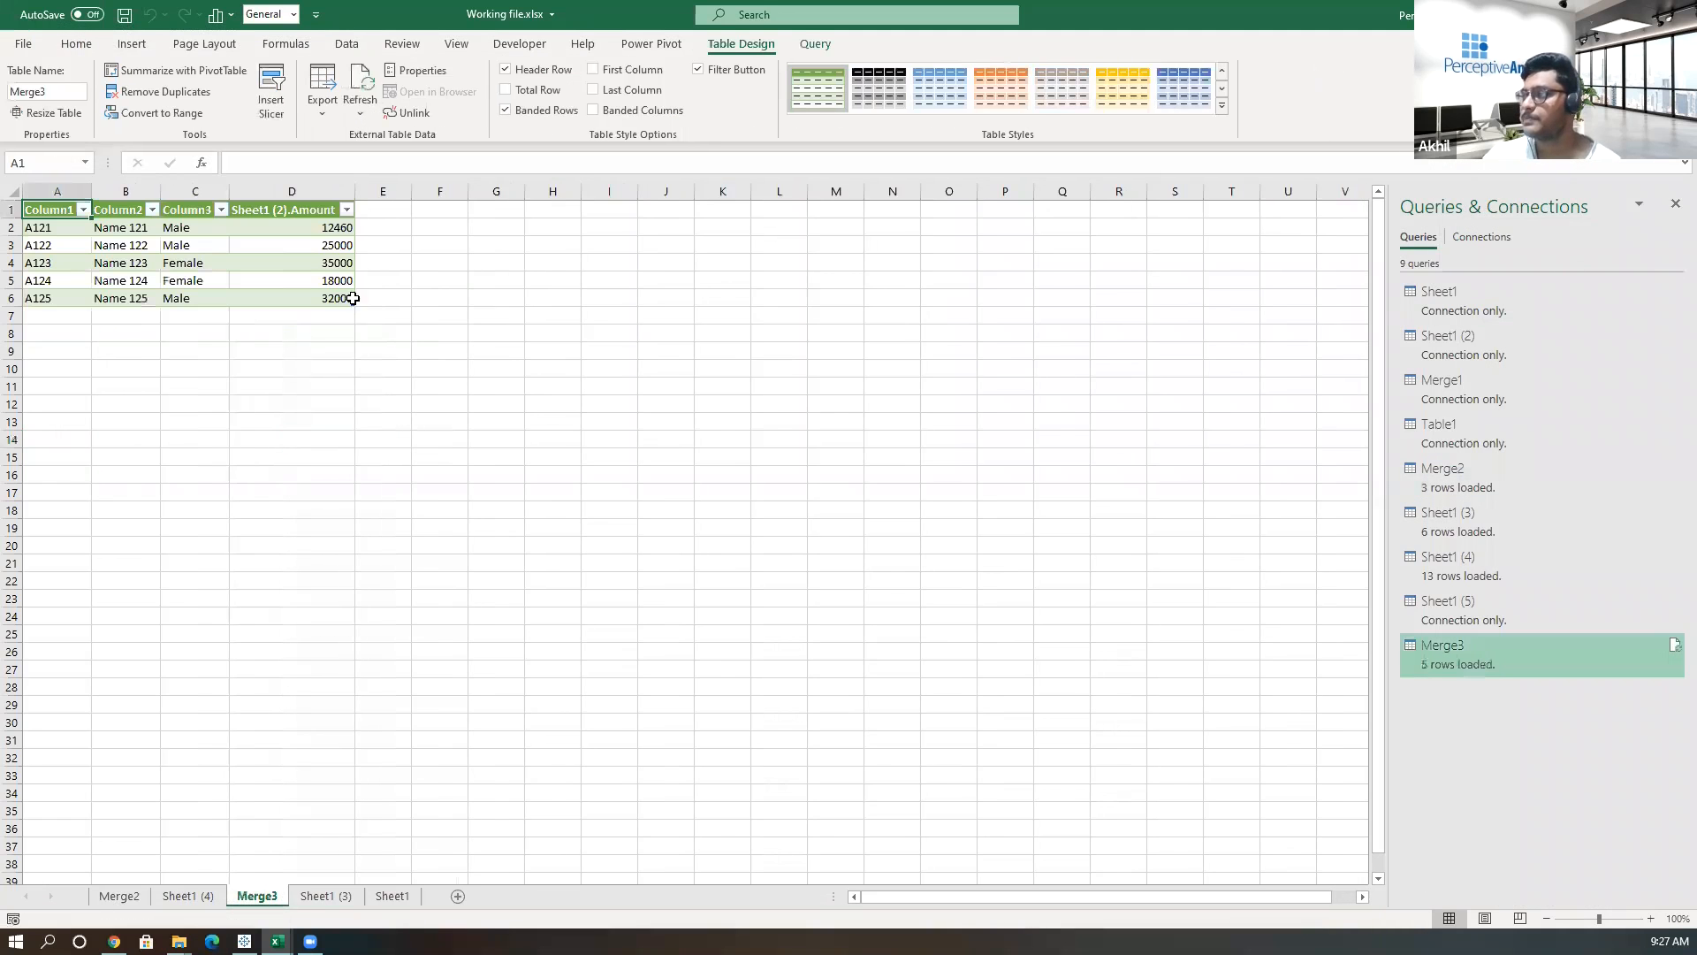
Review the merged table loaded into the new worksheet.
{"action": "left_click", "coordinate": [389, 352]}
{"action": "left_click_drag", "start_coordinate": [46, 212], "coordinate": [345, 299]}
{"action": "left_click", "coordinate": [390, 406]}
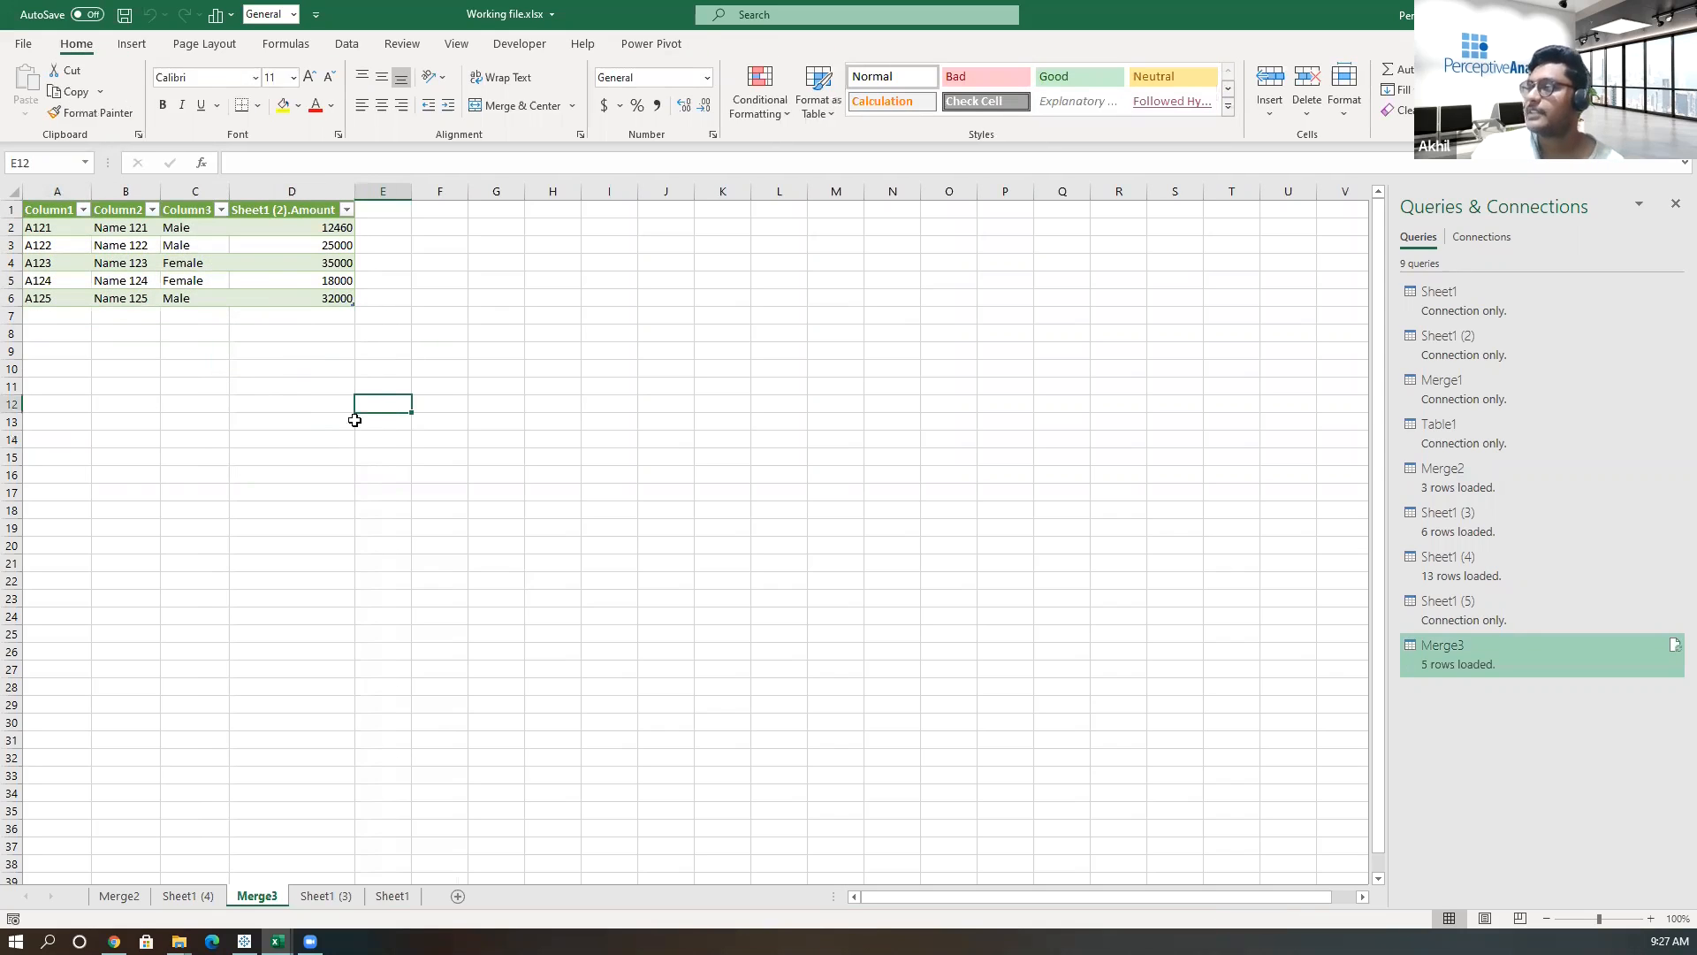
{"action": "left_click", "coordinate": [388, 427]}
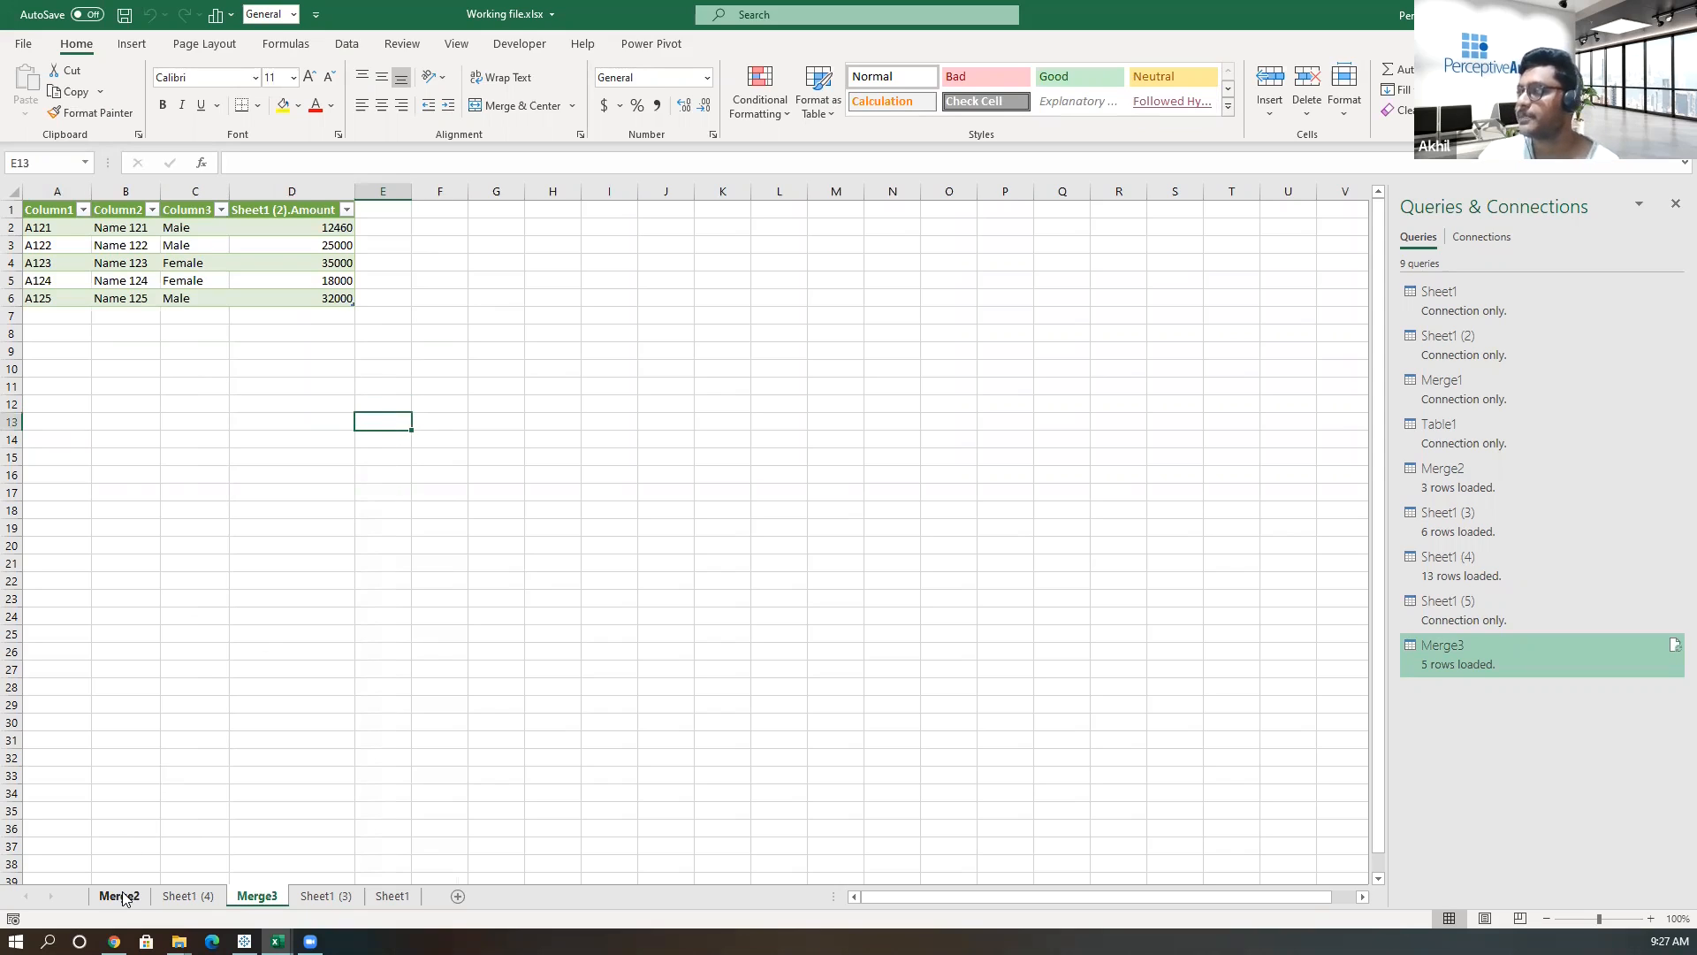
{"action": "left_click_drag", "start_coordinate": [190, 264], "coordinate": [192, 247]}
{"action": "left_click", "coordinate": [201, 301]}
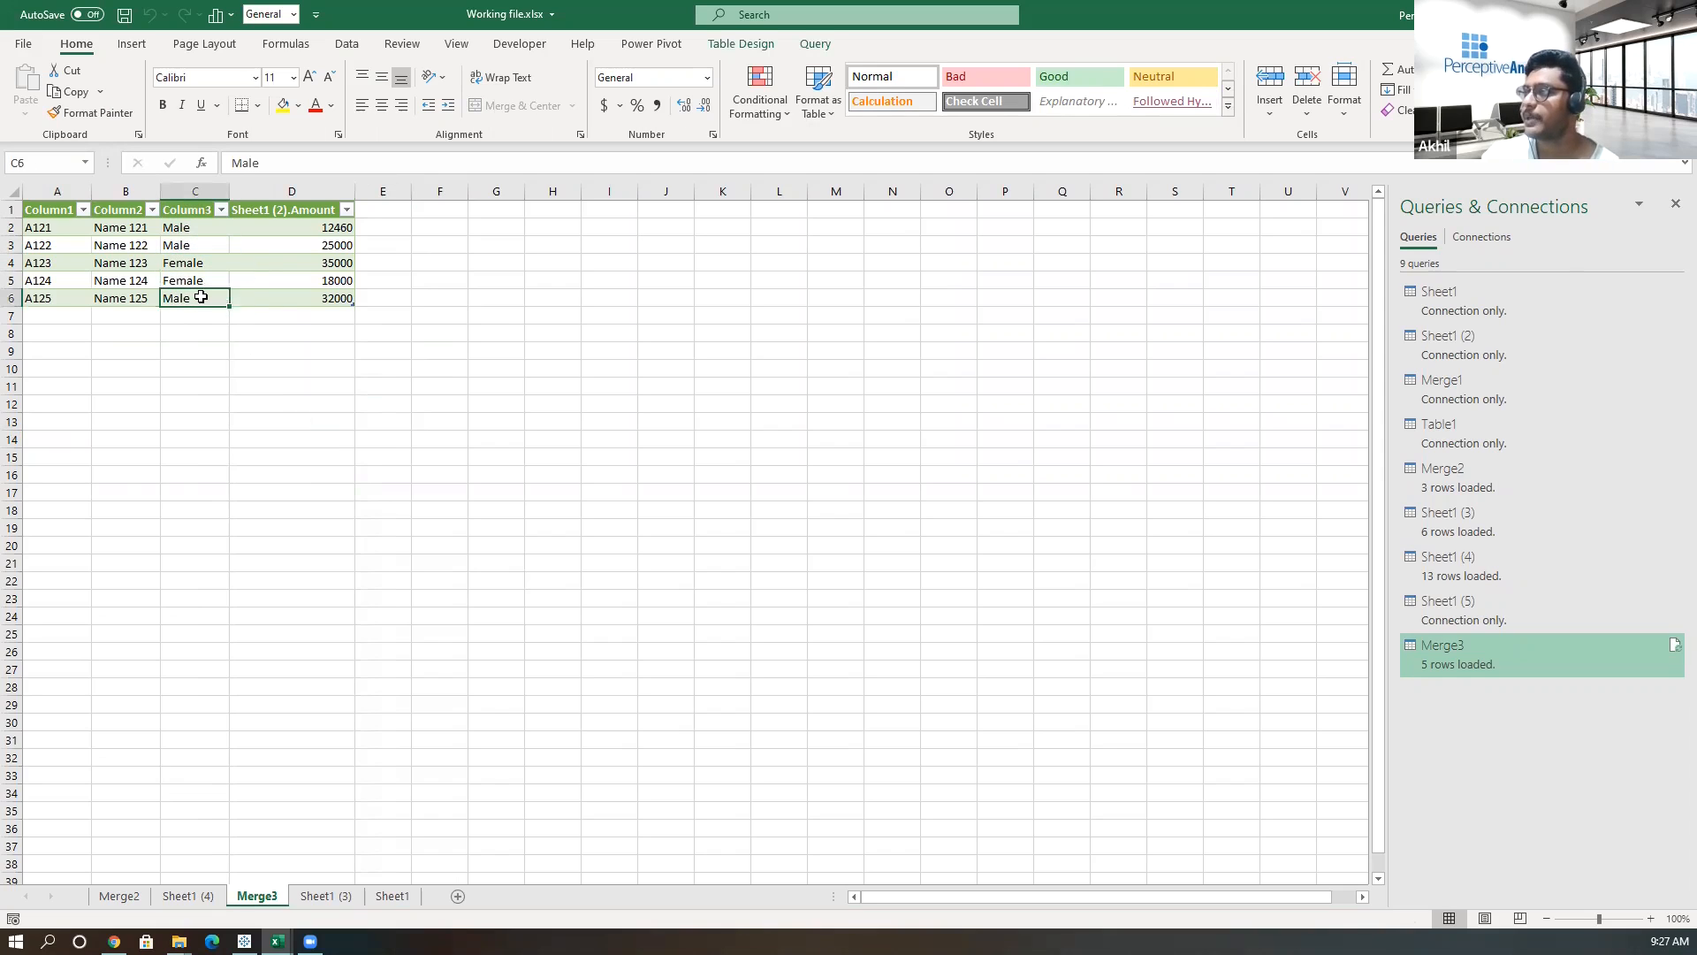
{"action": "left_click", "coordinate": [645, 244]}
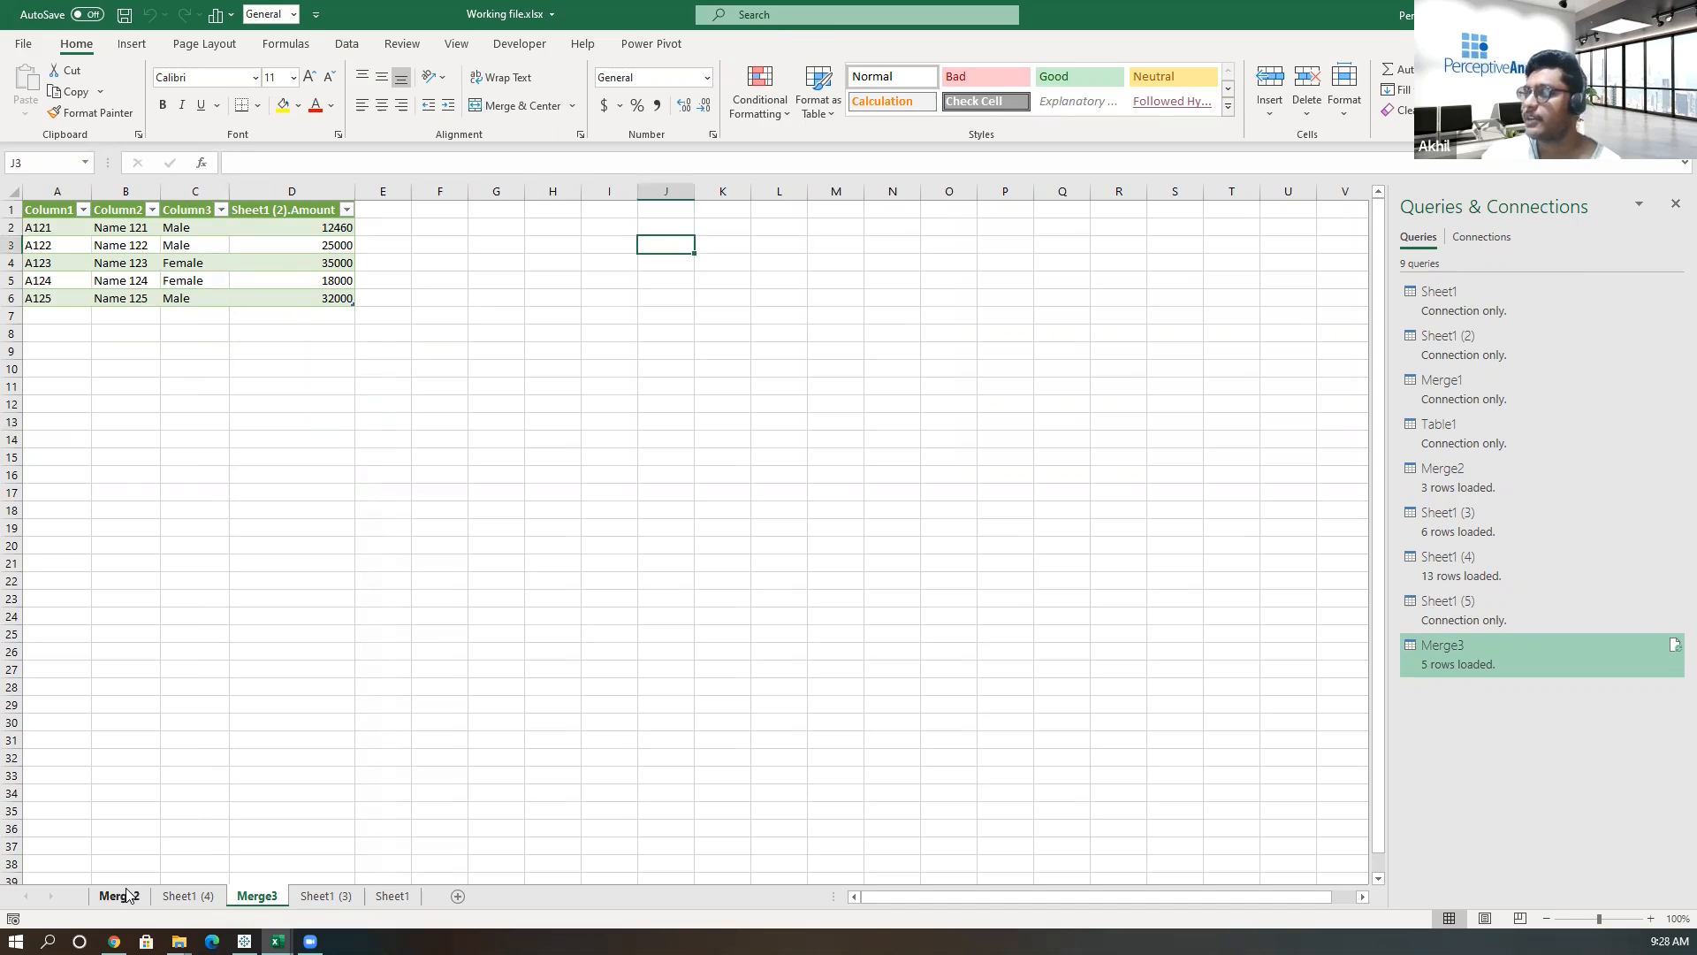
On the Merge2 sheet, set the Gender parameter cell to Female and refresh the Merge2 query.
{"action": "left_click", "coordinate": [120, 895]}
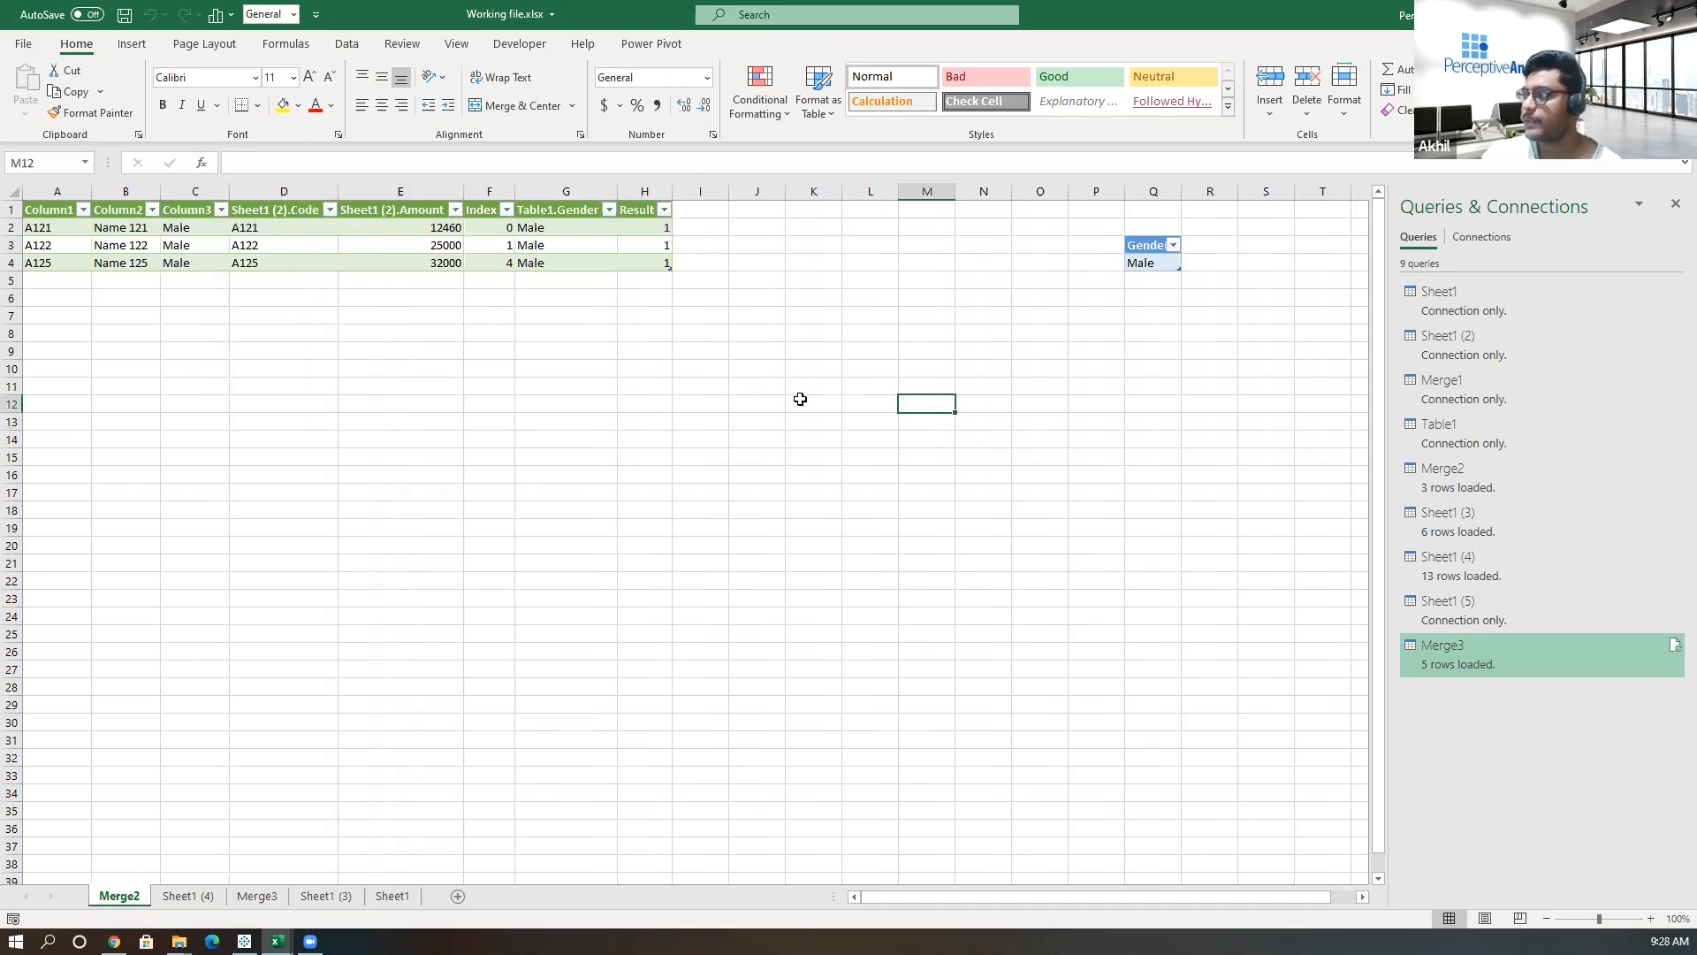
{"action": "left_click", "coordinate": [1159, 263]}
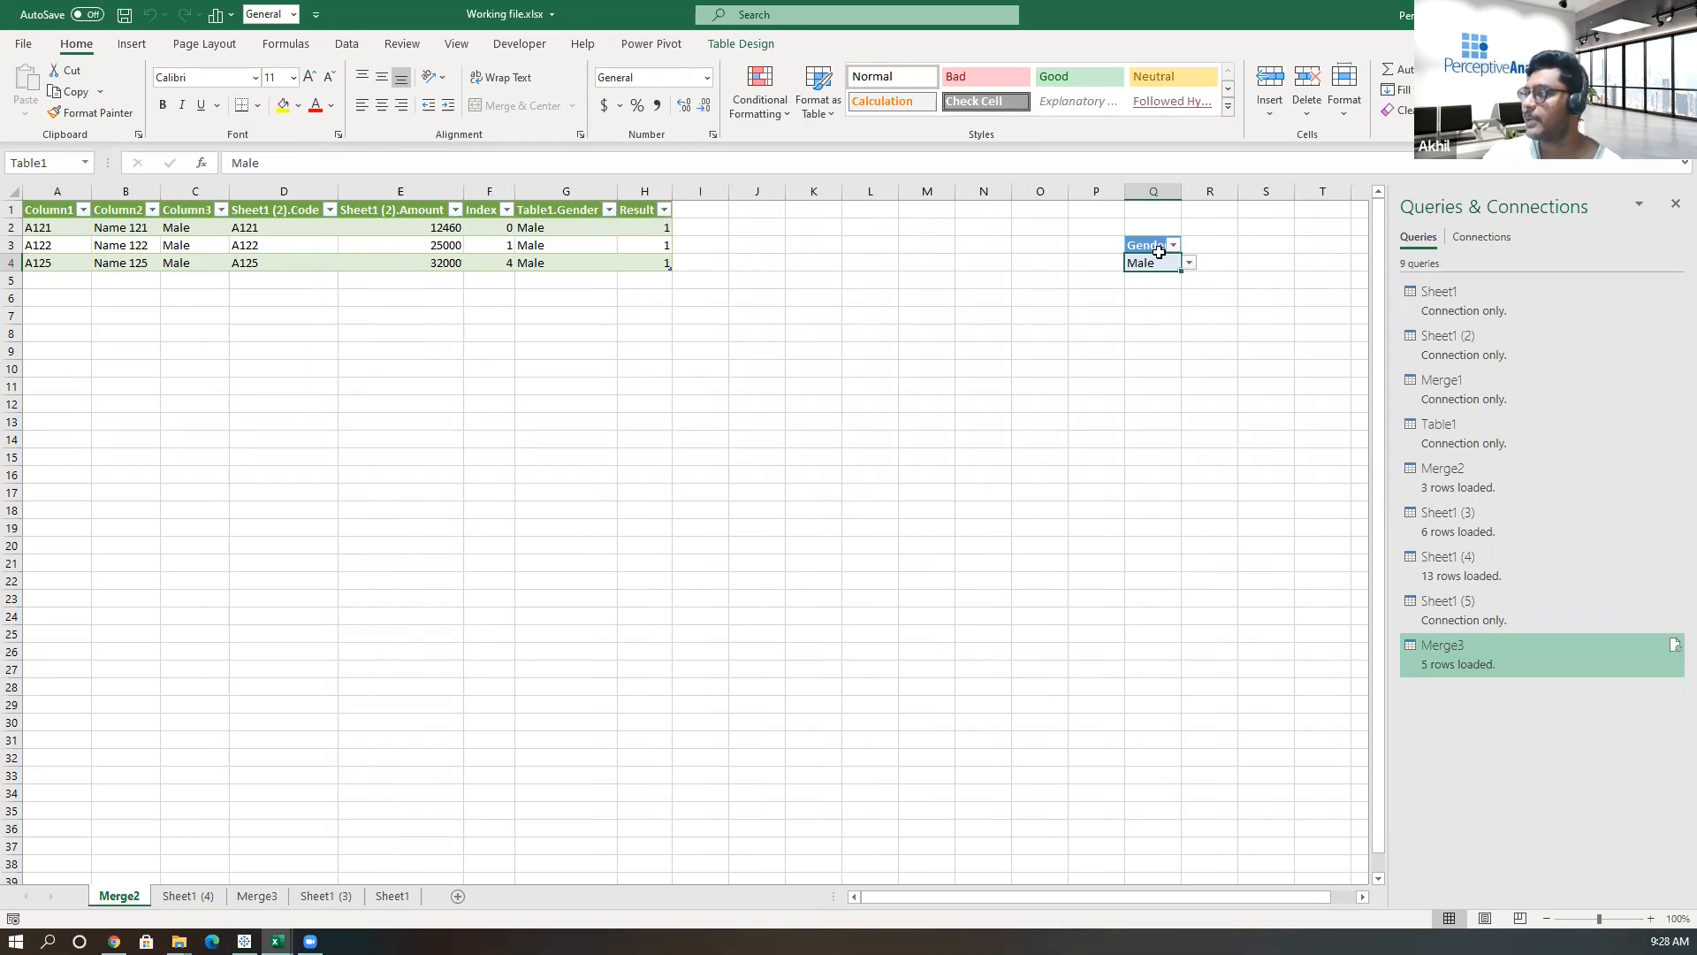
{"action": "left_click", "coordinate": [1191, 264]}
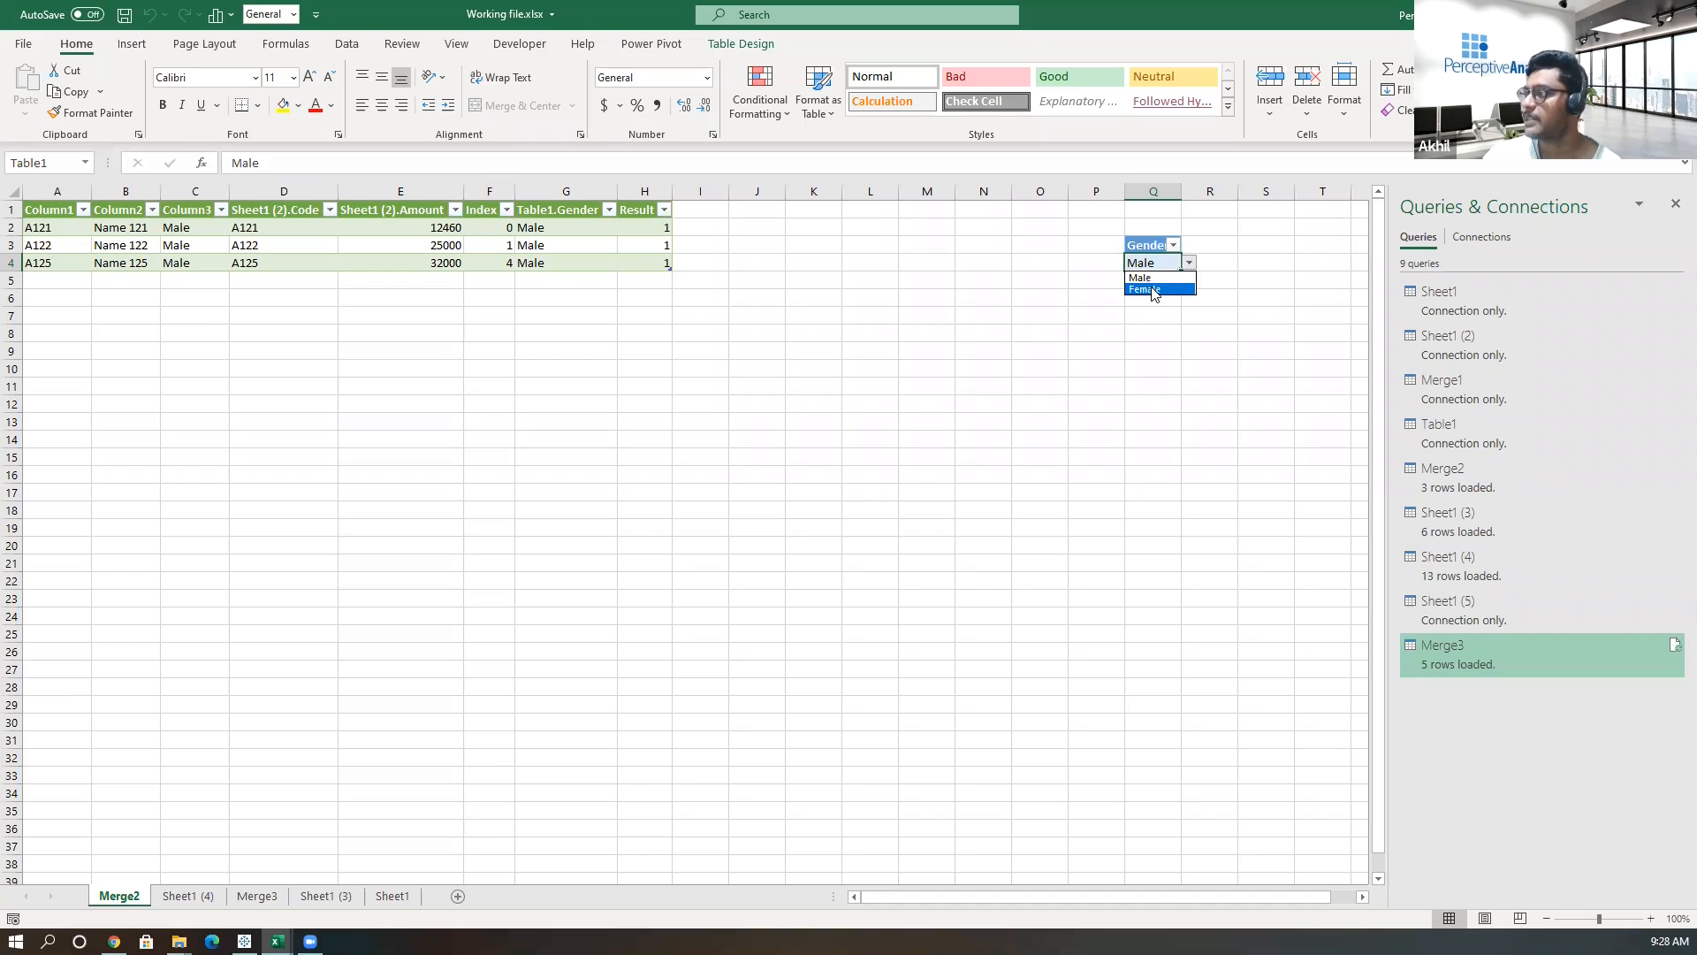
{"action": "left_click", "coordinate": [1149, 290]}
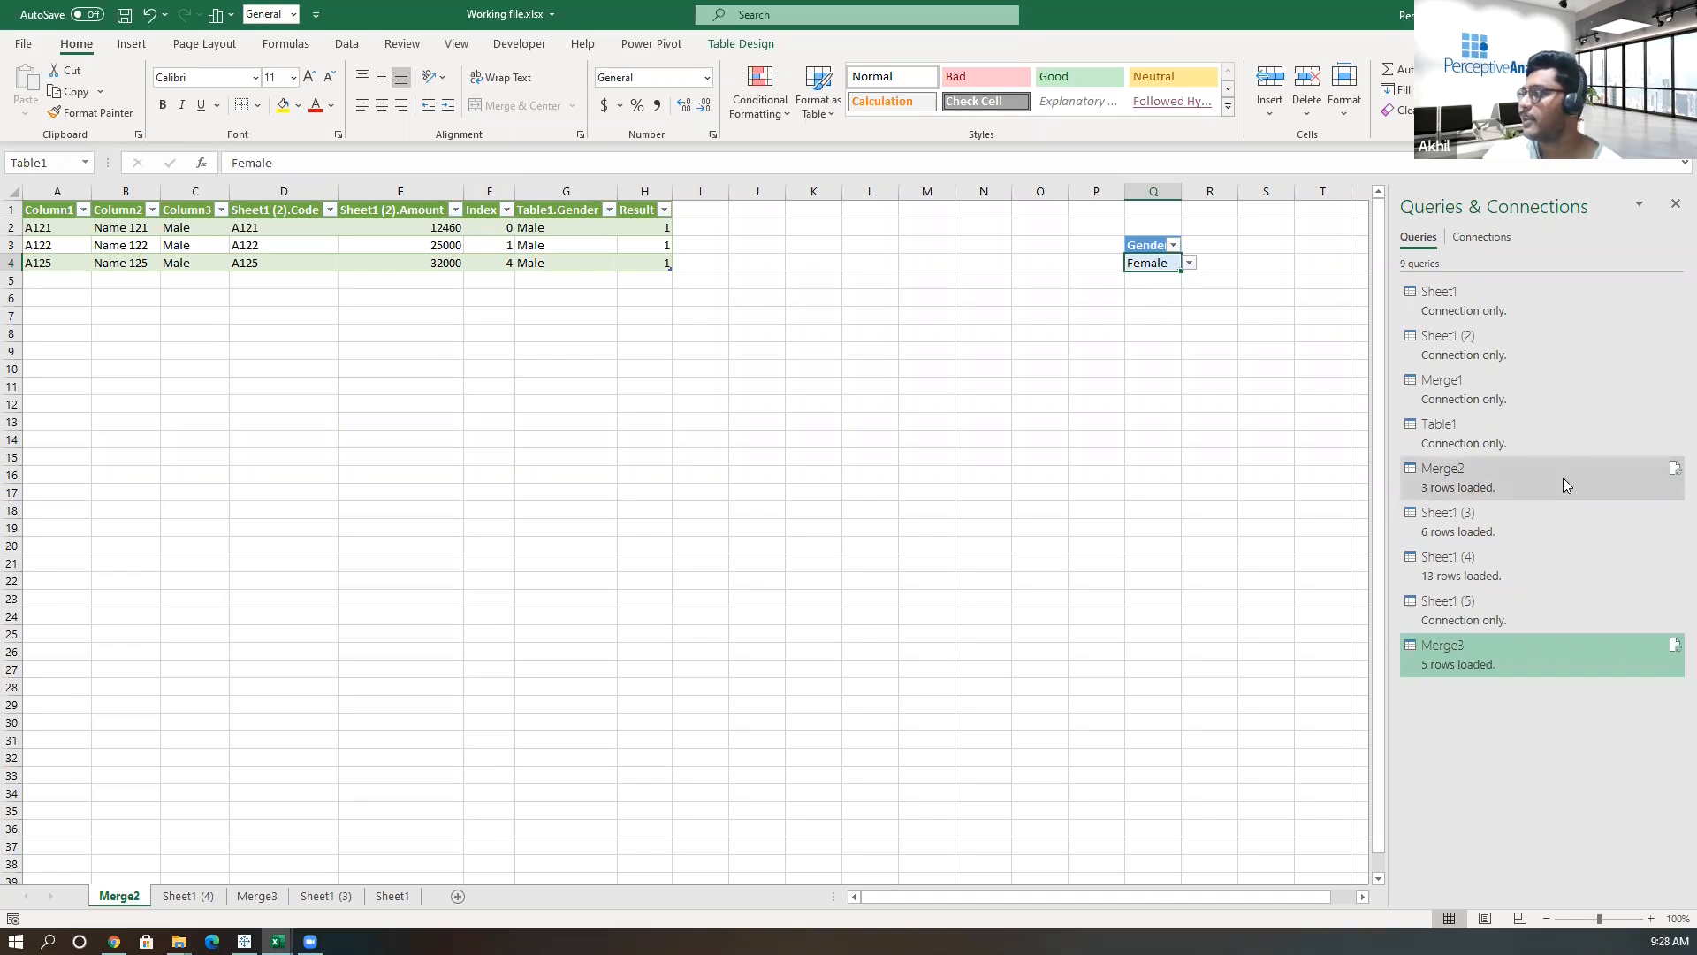
{"action": "left_click", "coordinate": [1674, 468]}
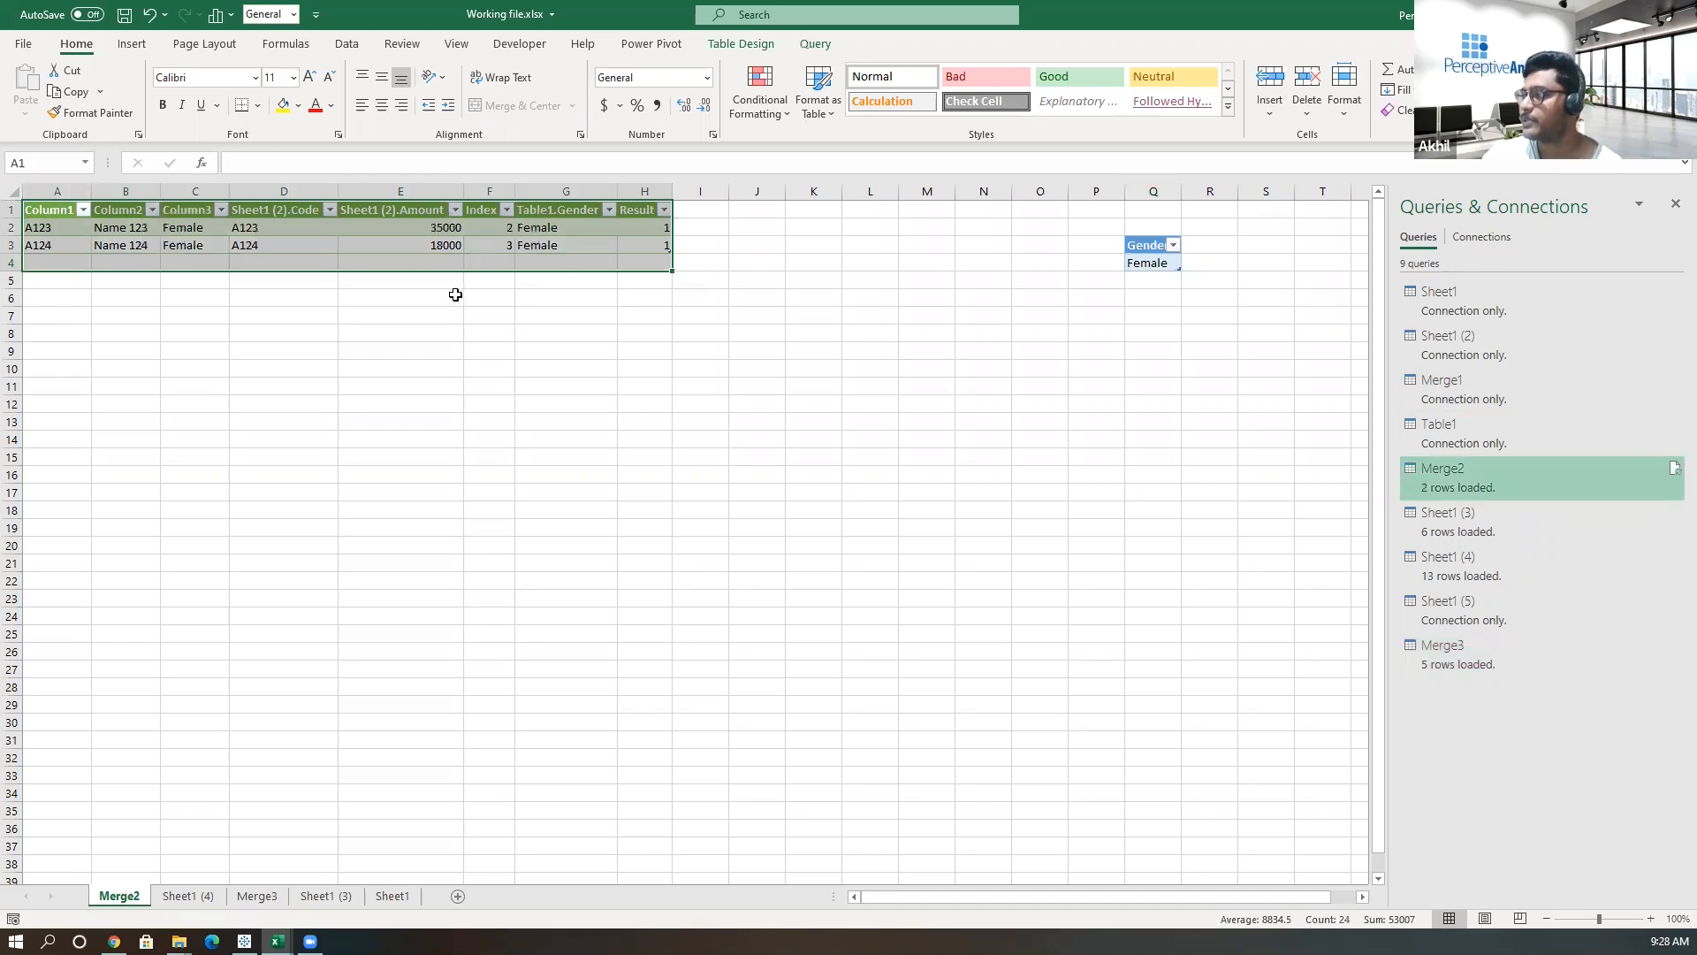
Review the refreshed Merge2 results and compare them with the Merge3 sheet.
{"action": "left_click", "coordinate": [533, 264]}
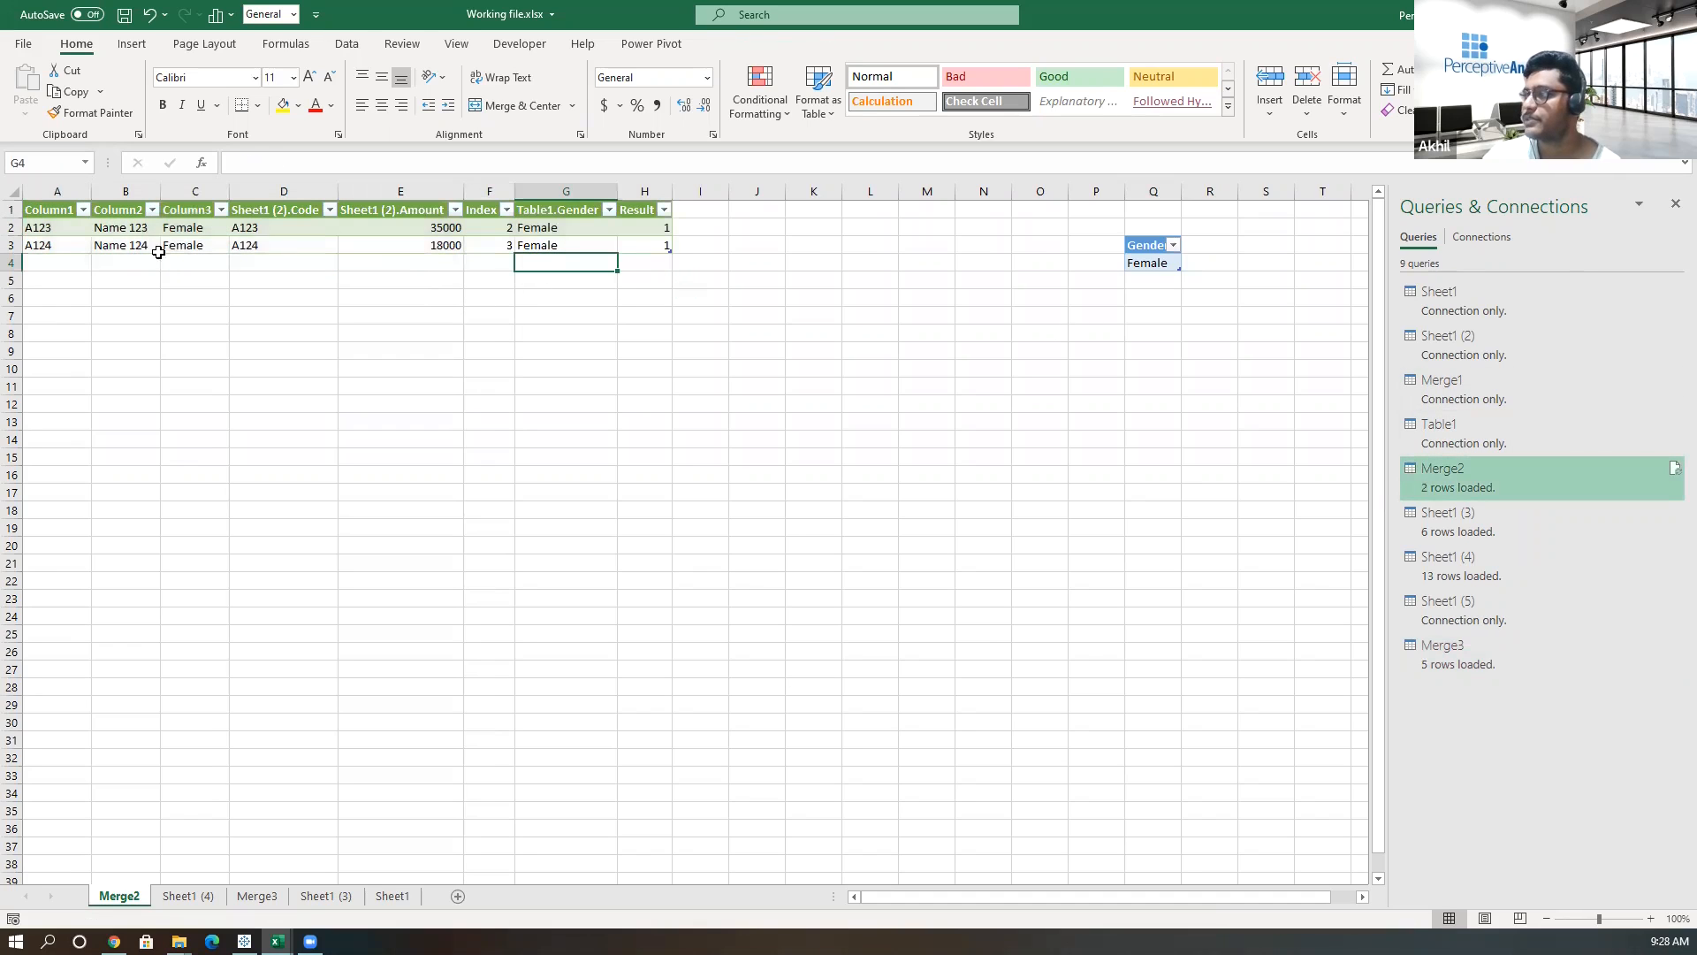
{"action": "left_click", "coordinate": [53, 228]}
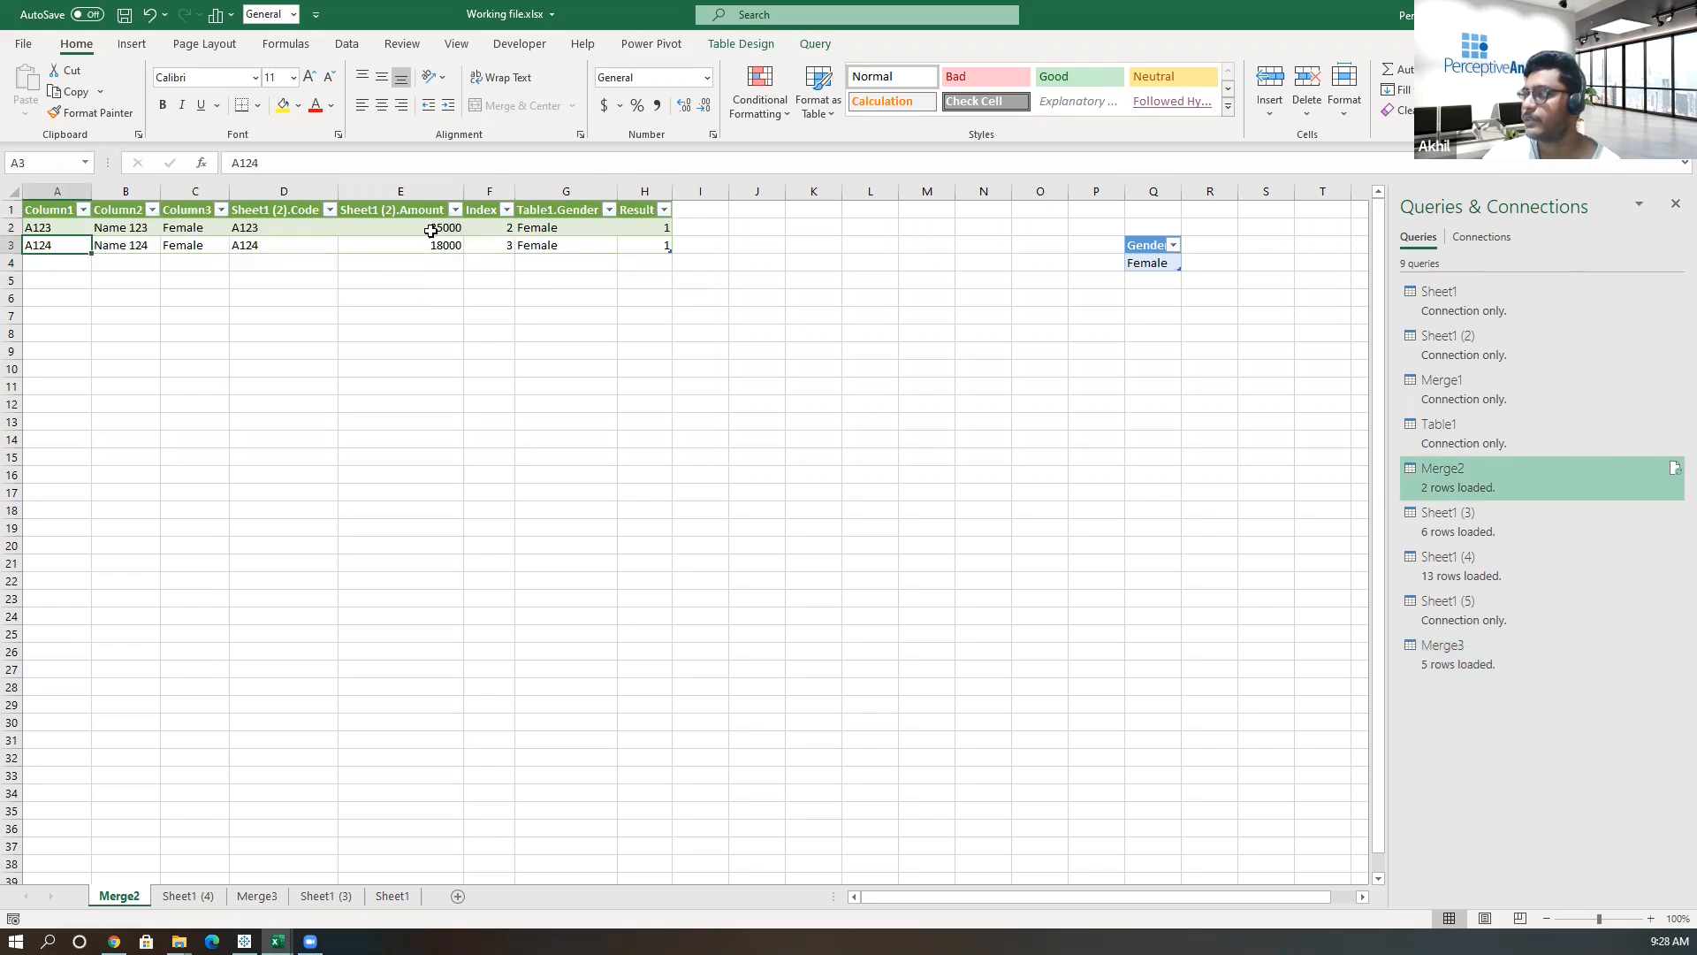
{"action": "left_click", "coordinate": [554, 212]}
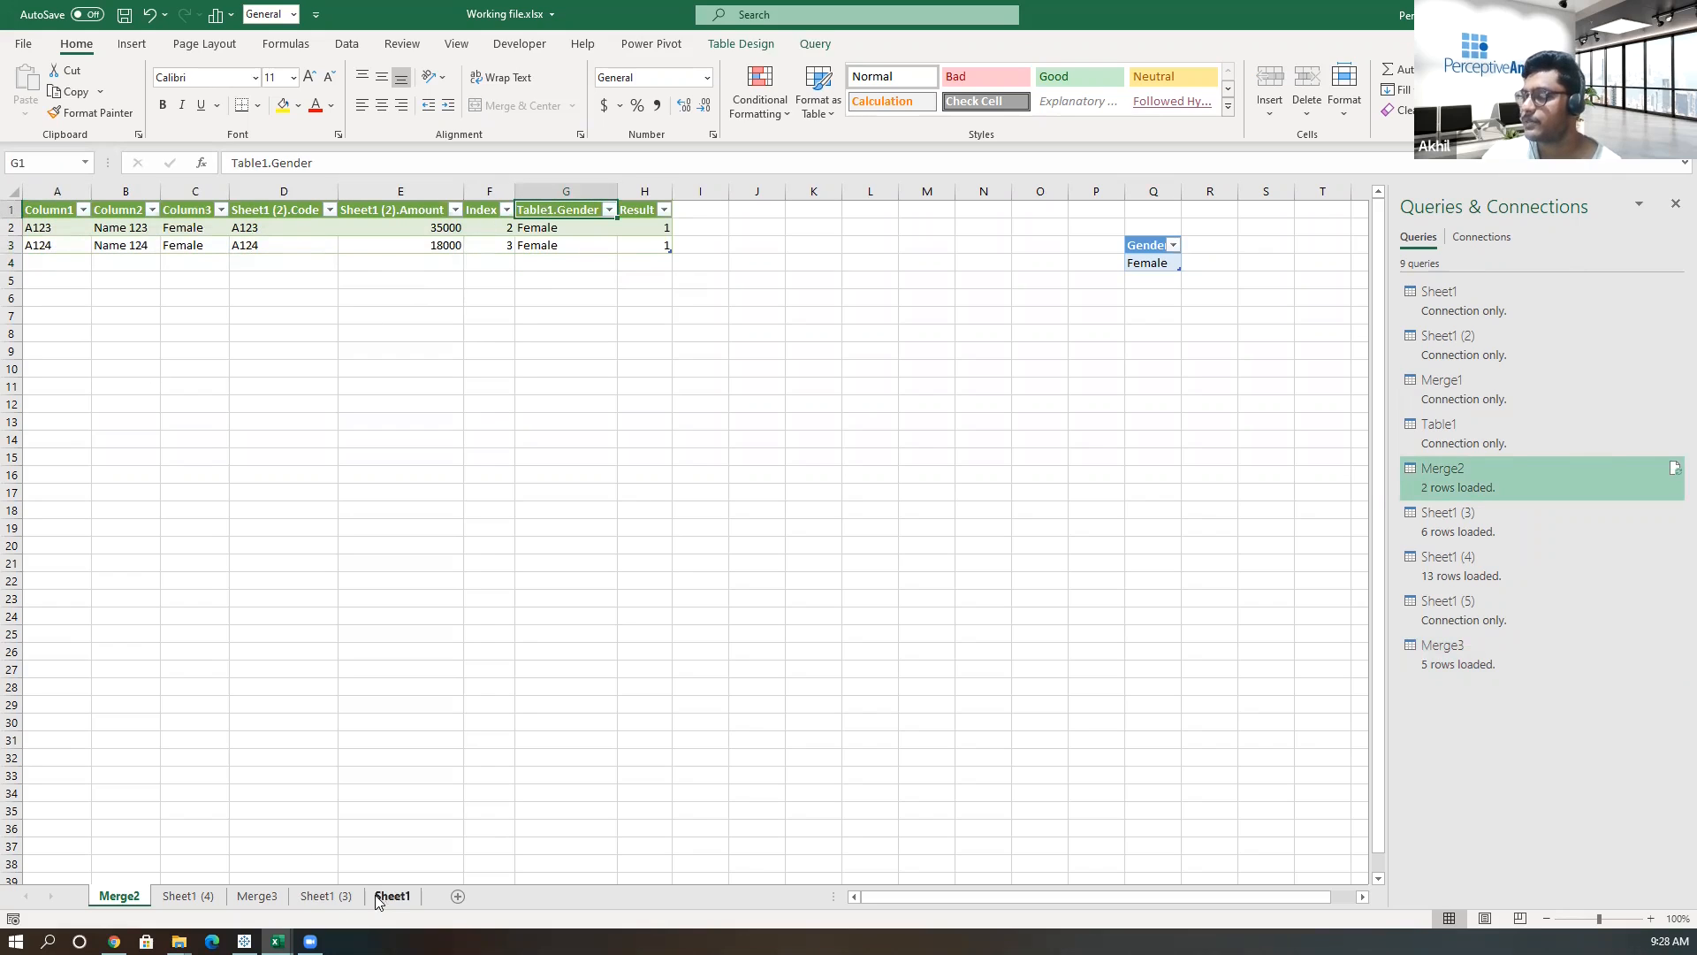
{"action": "left_click", "coordinate": [258, 895]}
{"action": "left_click_drag", "start_coordinate": [167, 267], "coordinate": [341, 277]}
{"action": "left_click", "coordinate": [119, 896]}
Set the Gender parameter cell back to Male and refresh the Merge2 query.
{"action": "left_click", "coordinate": [1149, 262]}
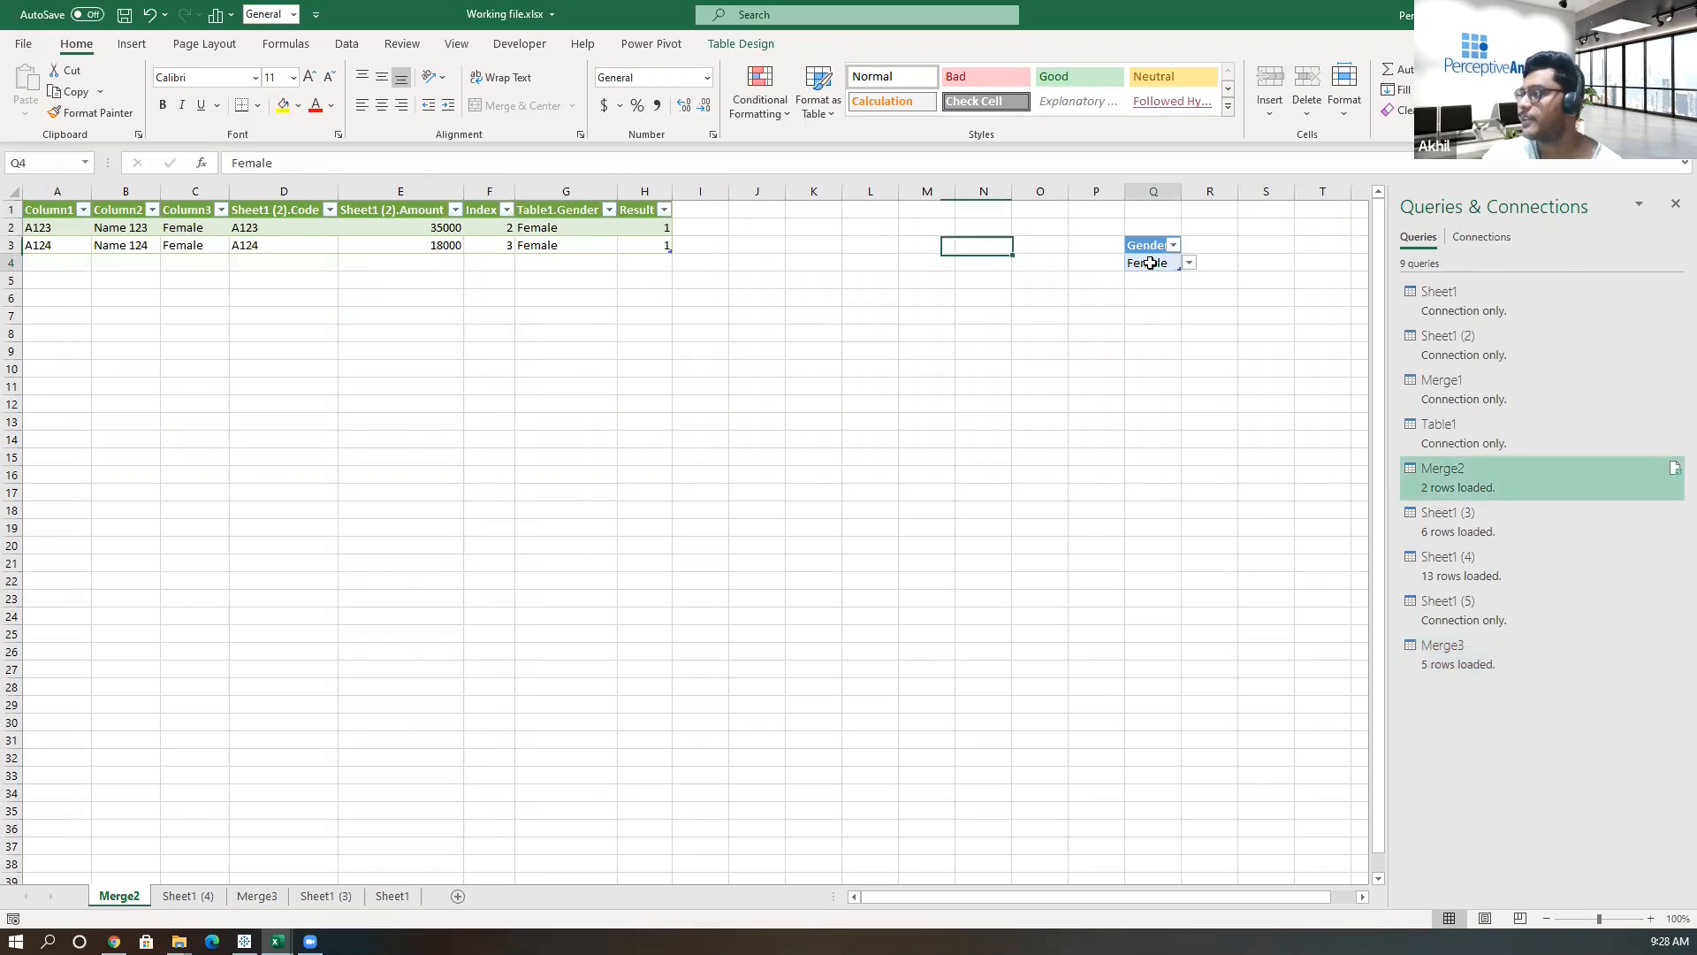
{"action": "left_click", "coordinate": [1189, 262]}
{"action": "left_click", "coordinate": [1149, 284]}
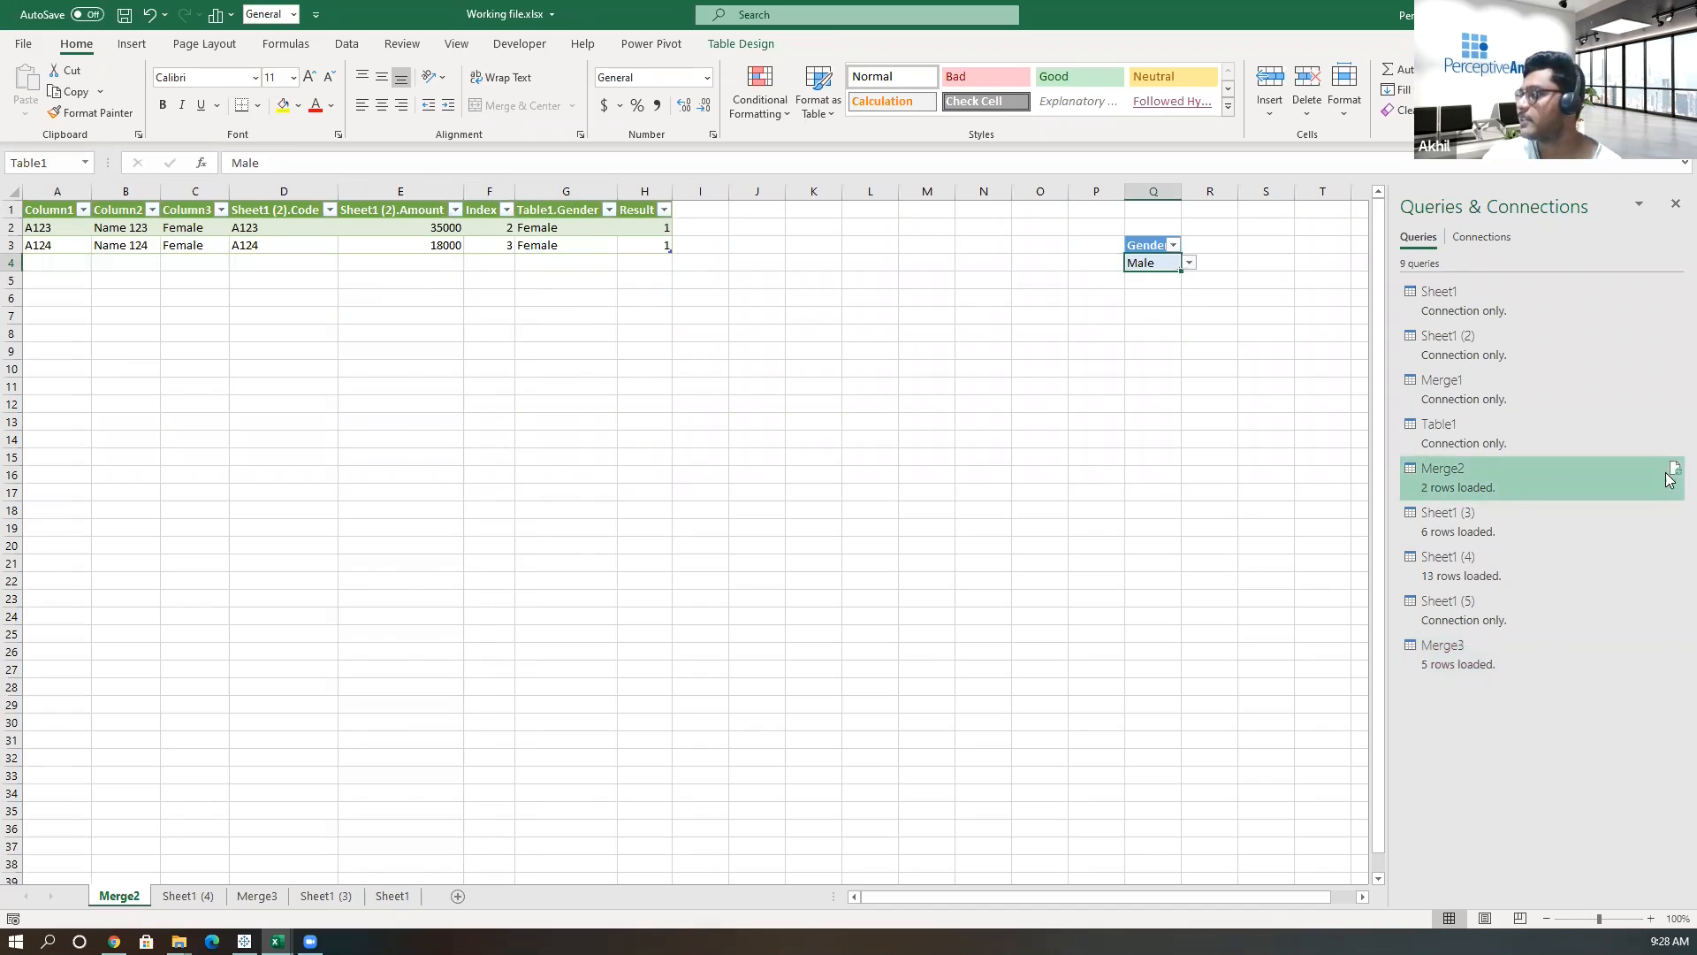
{"action": "left_click", "coordinate": [1673, 471]}
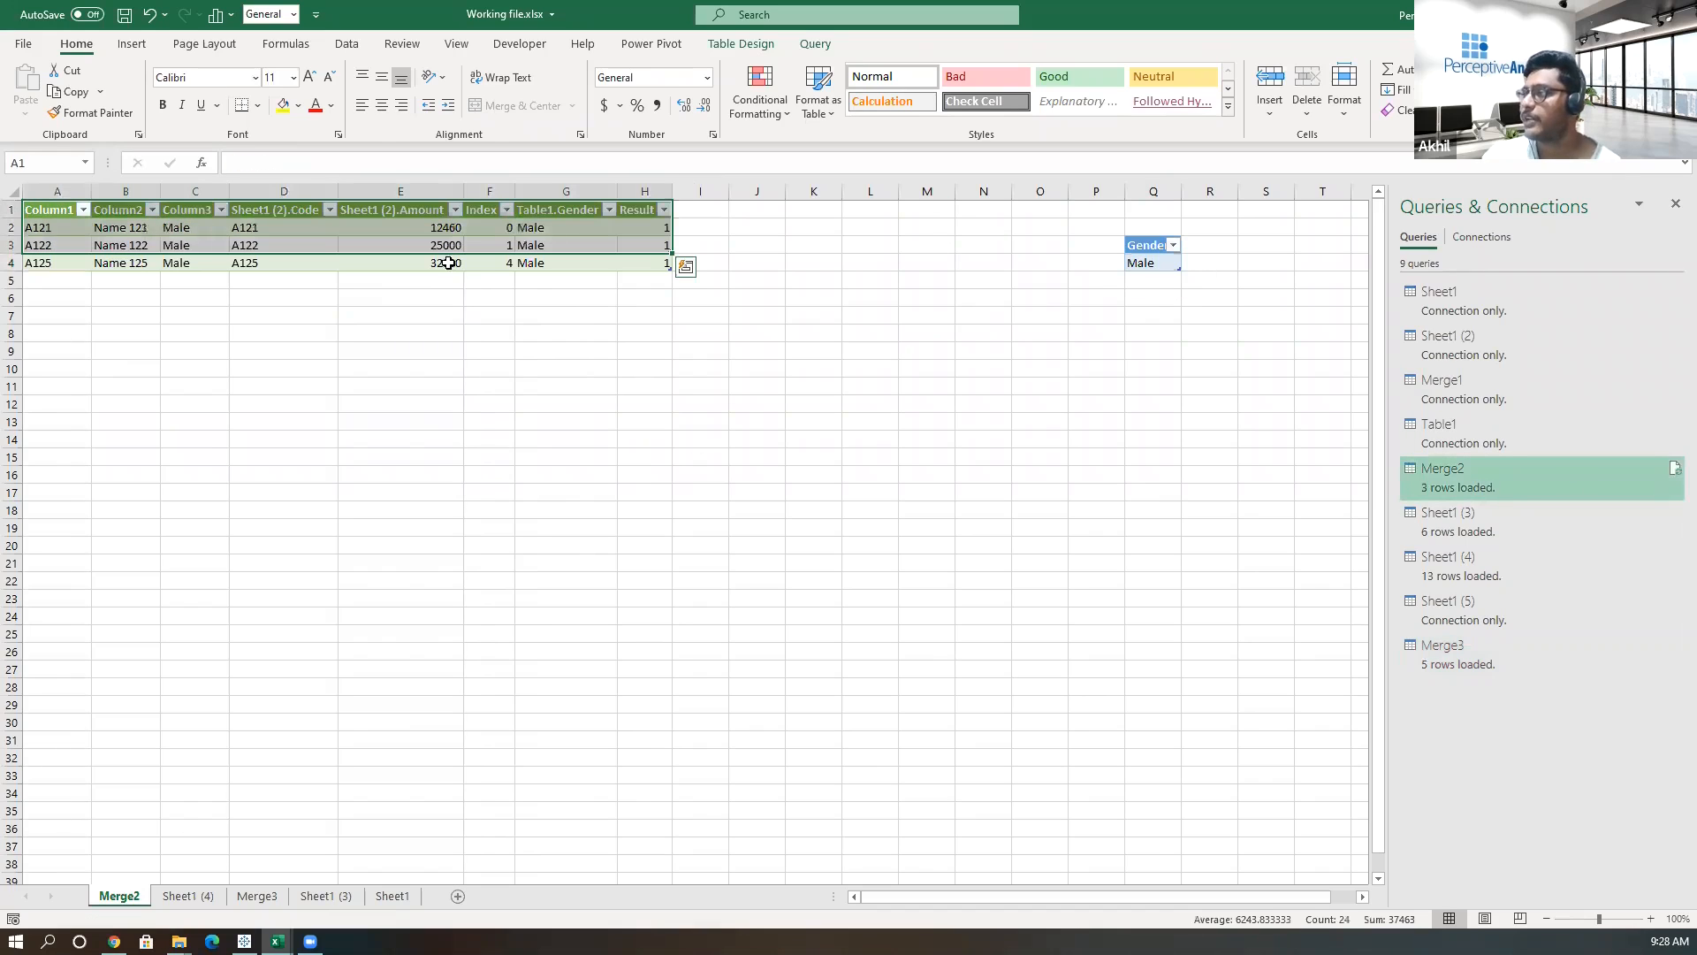
{"action": "left_click_drag", "start_coordinate": [442, 217], "coordinate": [450, 265]}
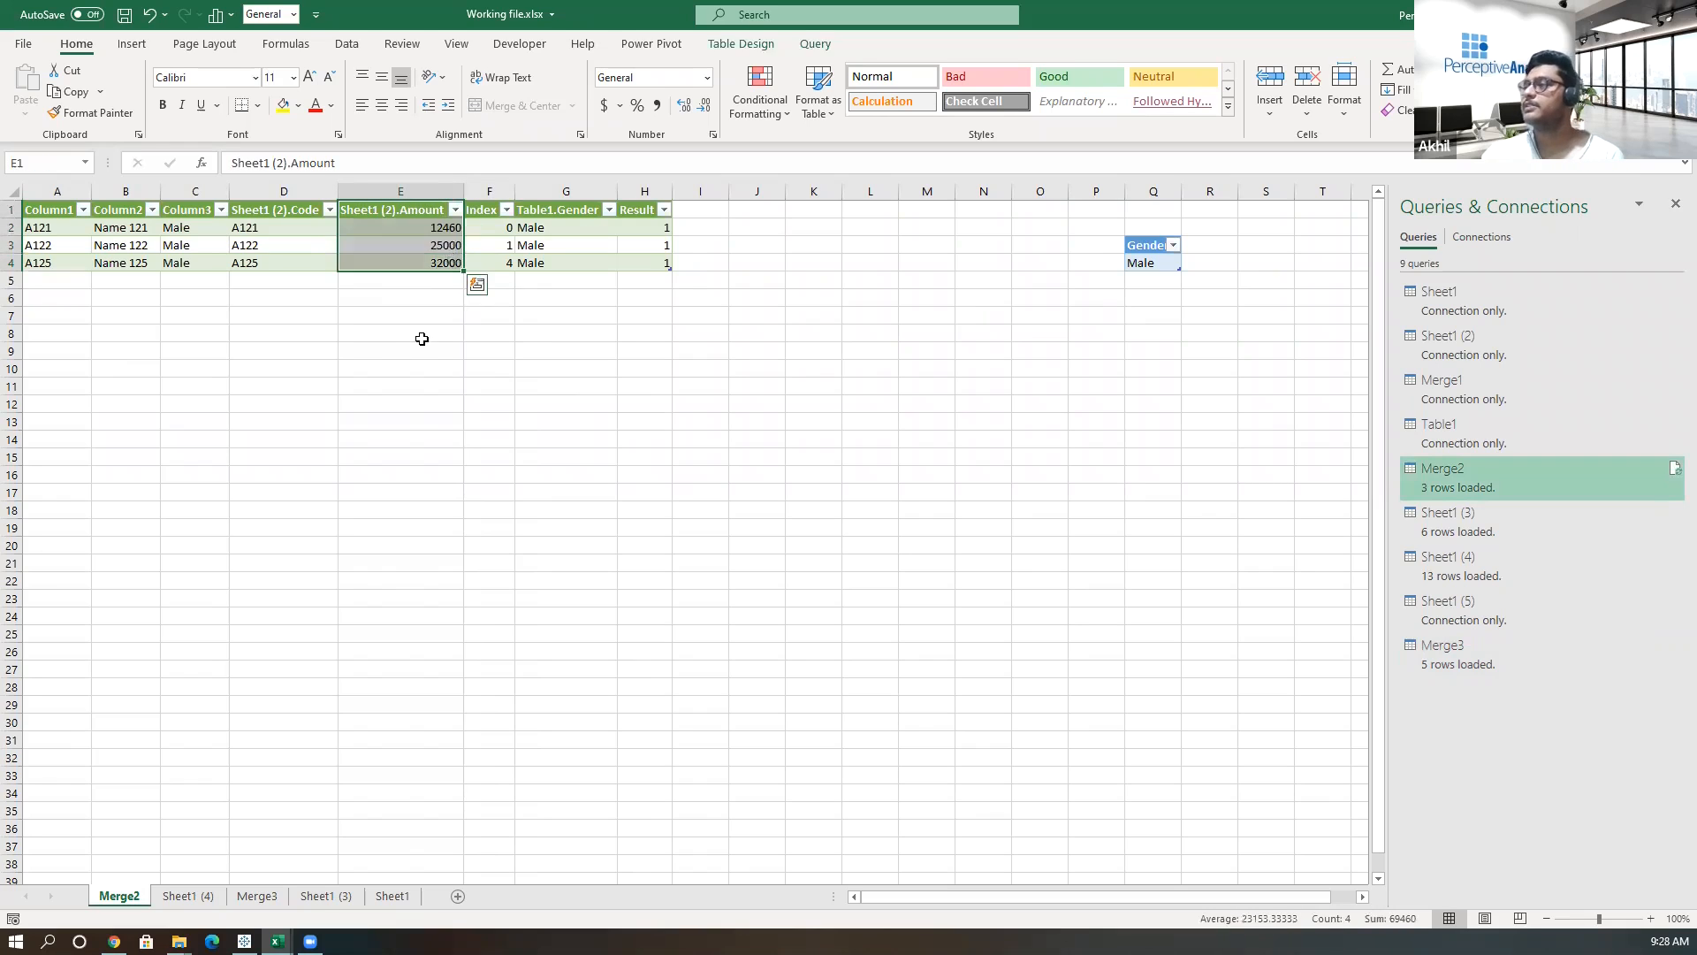
{"action": "left_click", "coordinate": [422, 339]}
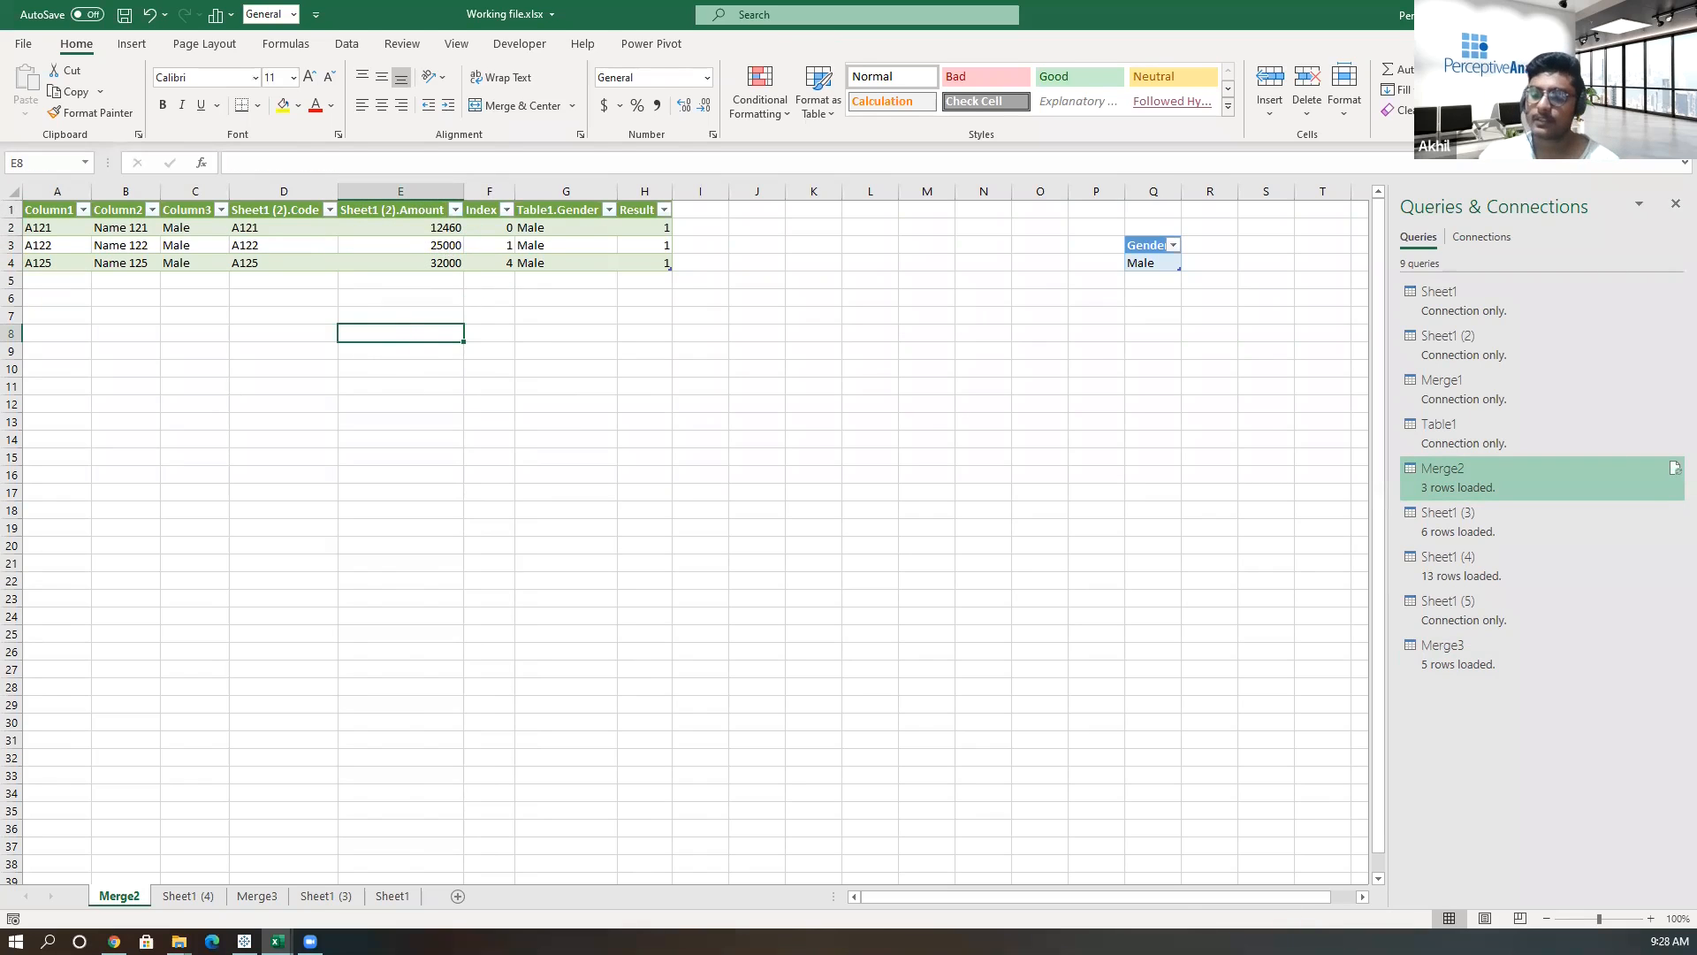